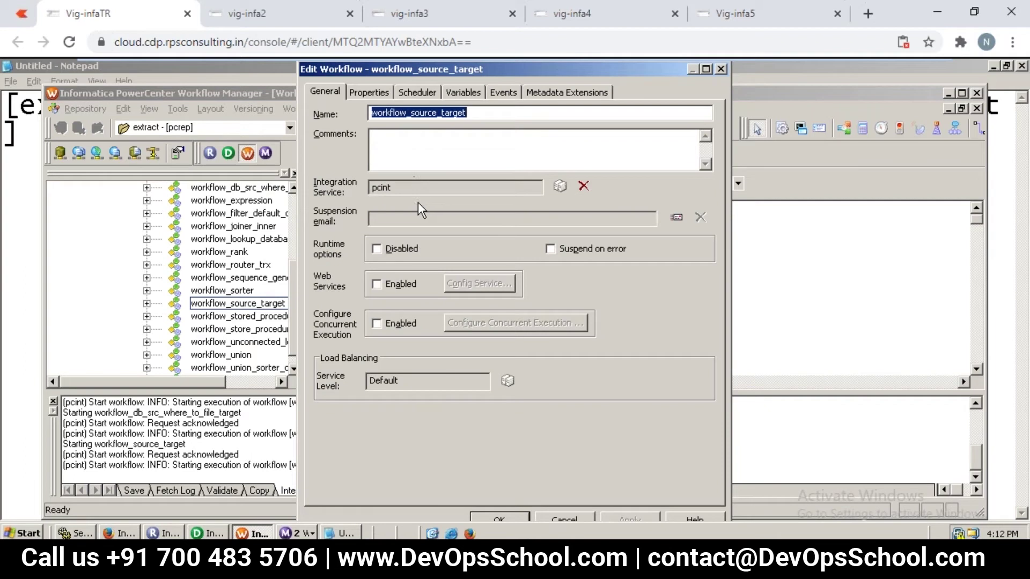
Step: Copy the workflow's name from the Edit Workflow dialog and switch to the untitled Notepad file
right_click(409, 107)
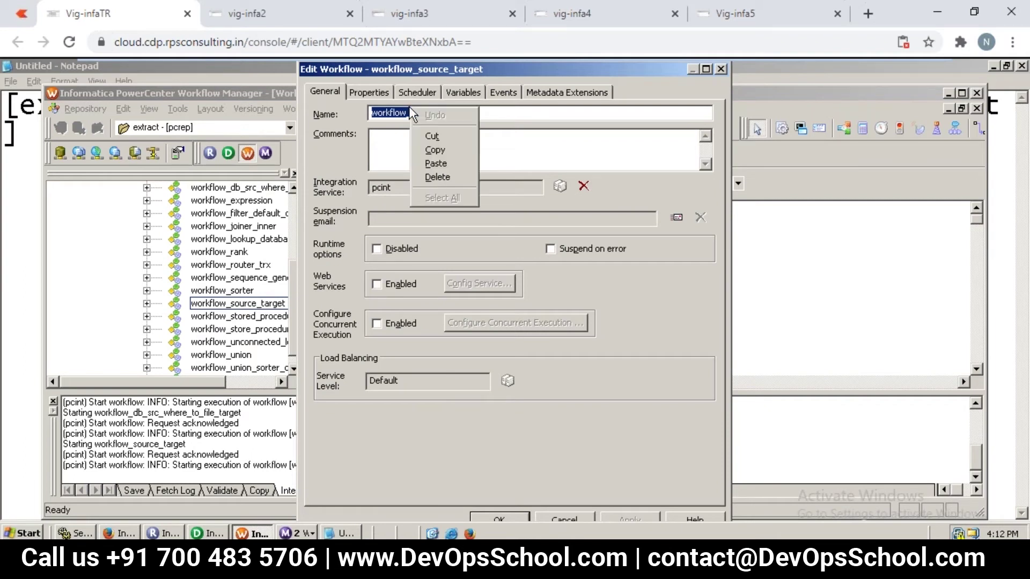
click(438, 151)
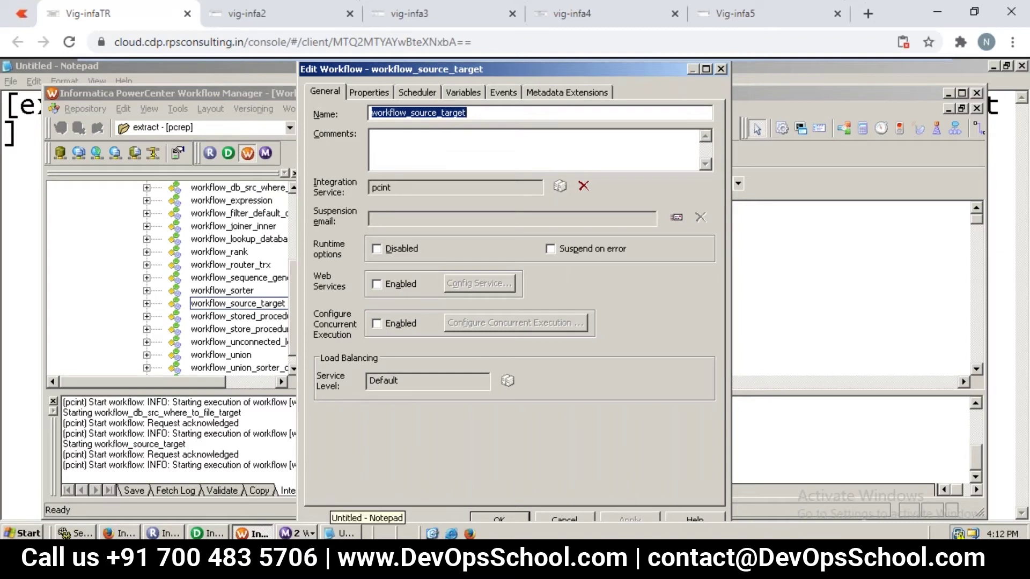
click(339, 533)
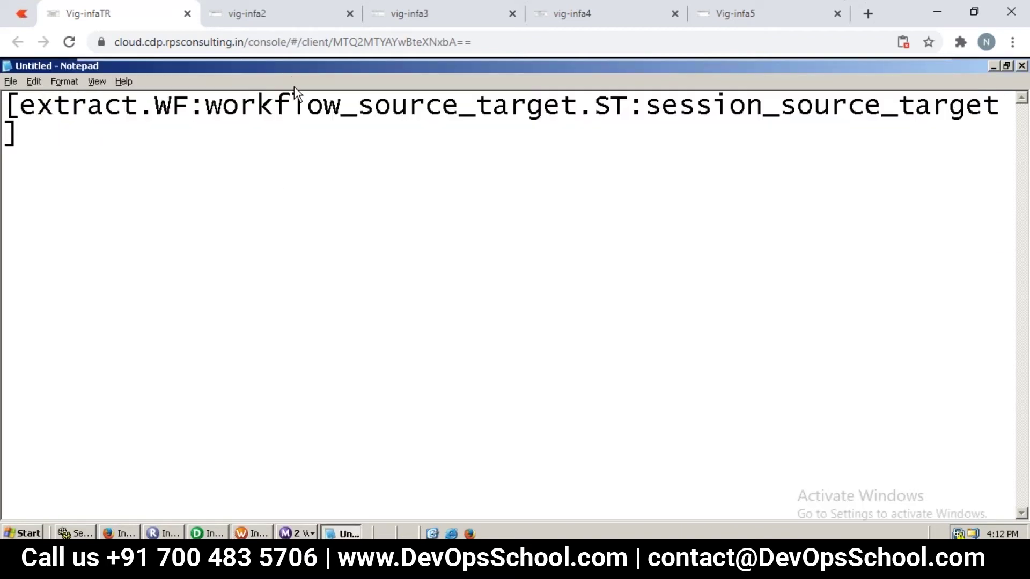
Step: Highlight workflow_source_target after the WF: prefix in the Notepad parameter heading, and clear the selection
click(186, 114)
key(Right)
key(shift+Right)
key(shift+Right)
key(shift+Right)
key(shift+Right)
key(shift+Right)
key(shift+Right)
key(shift+Right)
key(shift+Right)
key(shift+Right)
key(shift+Right)
key(shift+Right)
key(shift+Right)
key(shift+Right)
key(shift+Right)
key(shift+Right)
key(shift+Right)
key(shift+Right)
key(shift+Right)
key(shift+Right)
key(shift+Right)
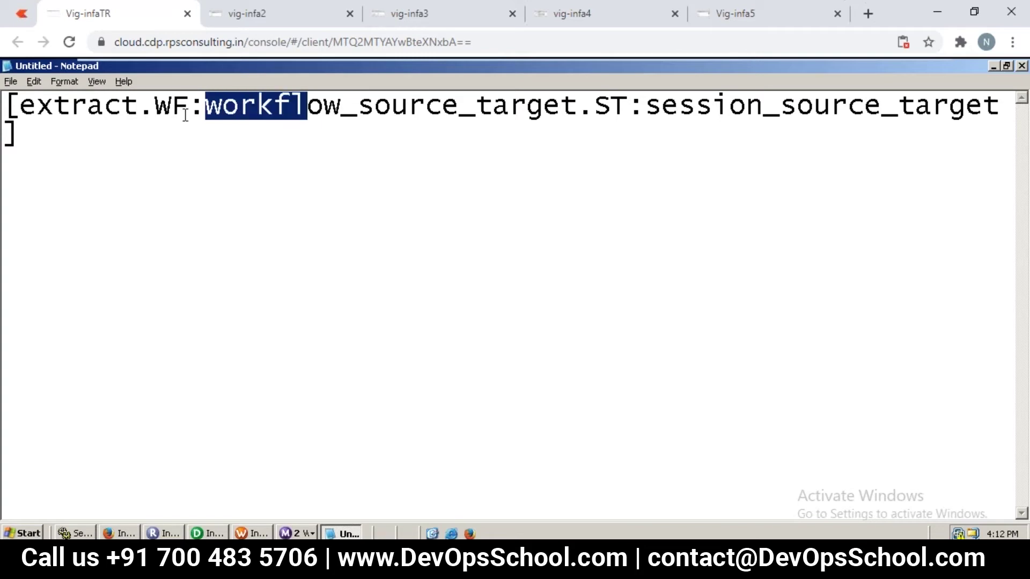
key(shift+Right)
key(shift+Right)
key(shift+Right)
key(shift+Right)
key(shift+Right)
key(shift+Right)
key(shift+Right)
key(shift+Right)
key(shift+Right)
key(shift+Right)
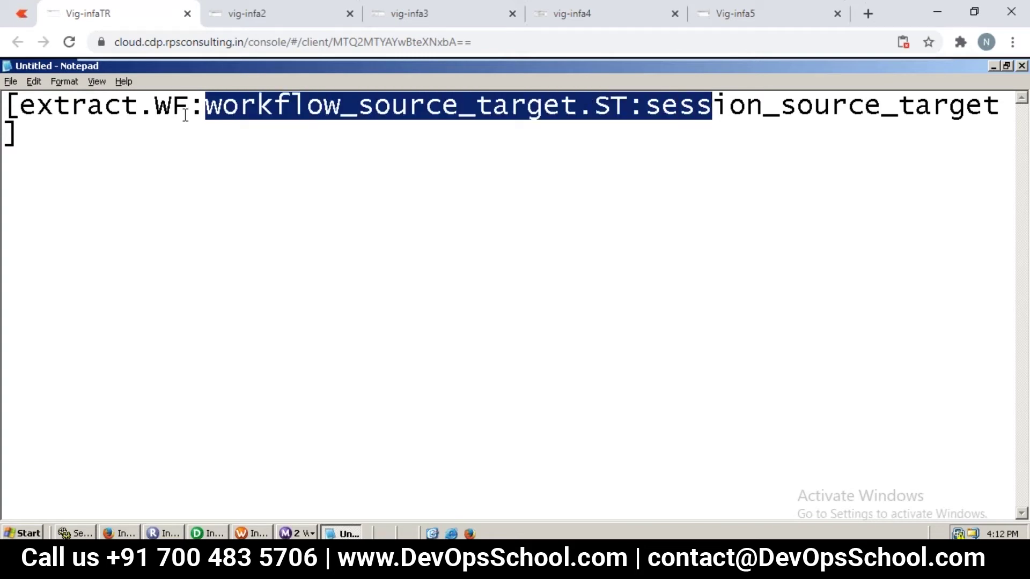
key(shift+Left)
key(shift+Left)
key(shift+Left)
key(shift+Left)
key(shift+Left)
key(shift+Left)
key(shift+Left)
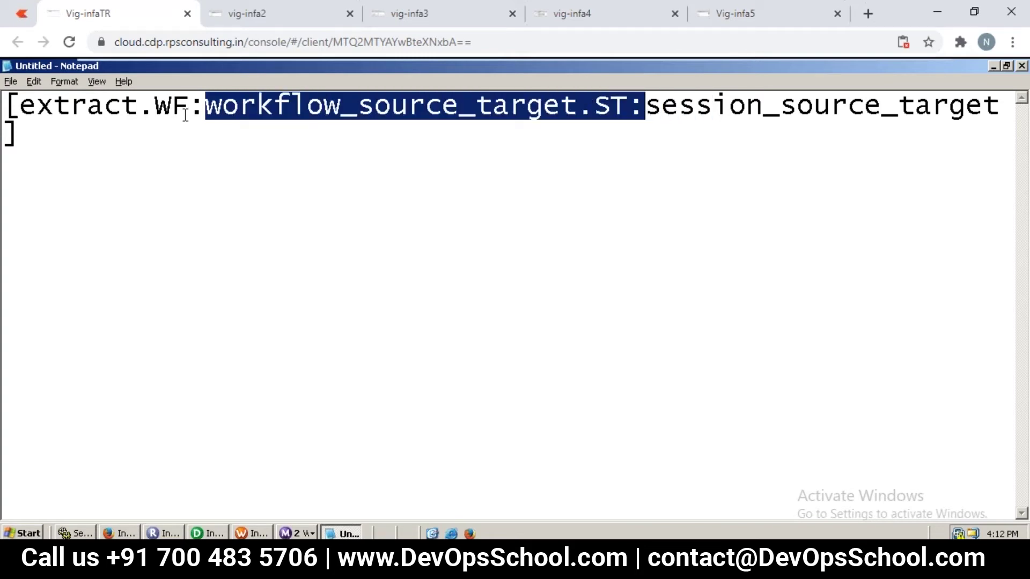
key(shift+Left)
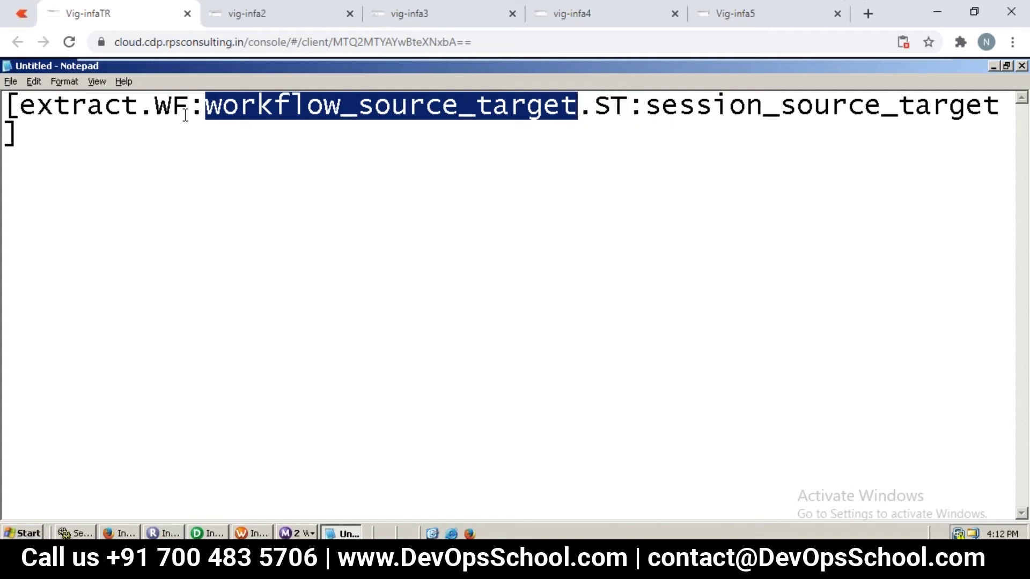
key(Right)
key(Left)
key(Left)
key(Left)
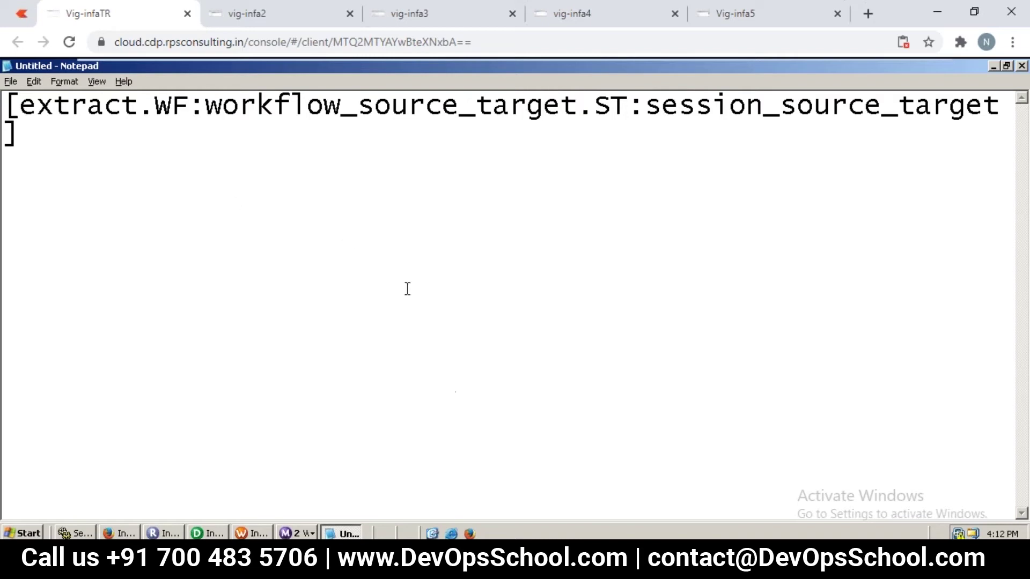
Step: Return to Workflow Manager, close the Edit Workflow dialog and inspect the session_source_target task's log file name property
click(242, 533)
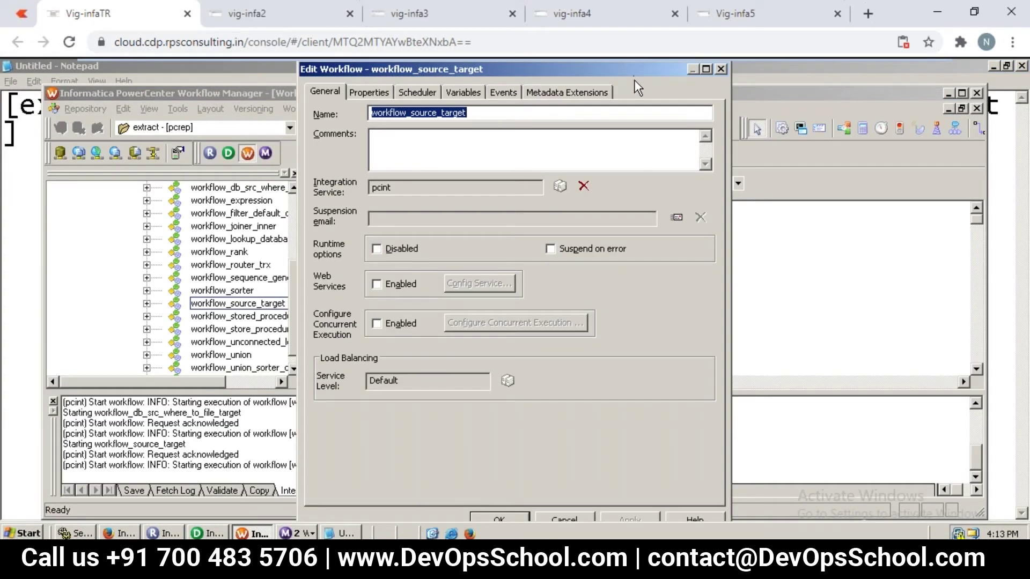
click(719, 69)
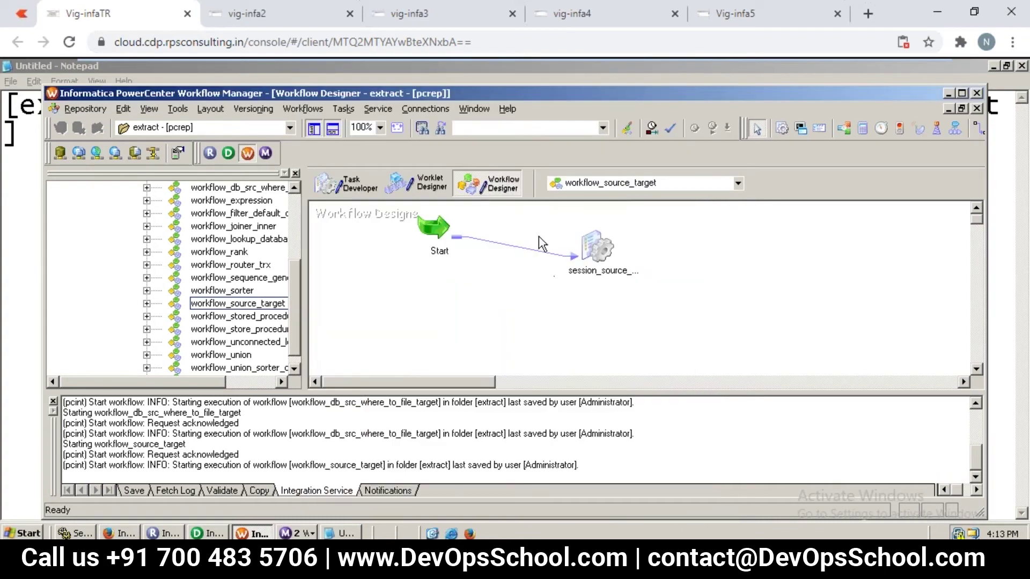
double_click(591, 250)
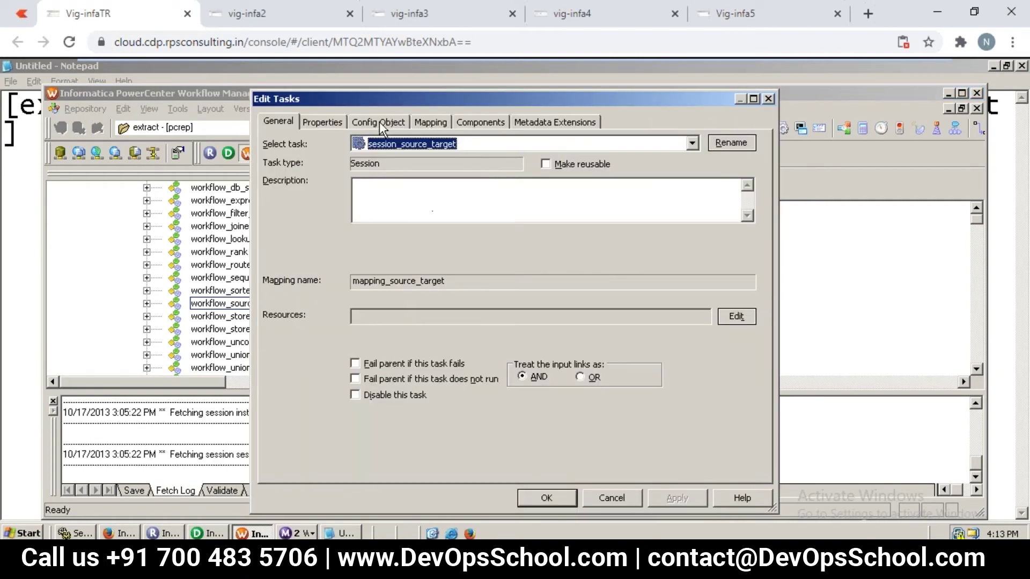
click(333, 124)
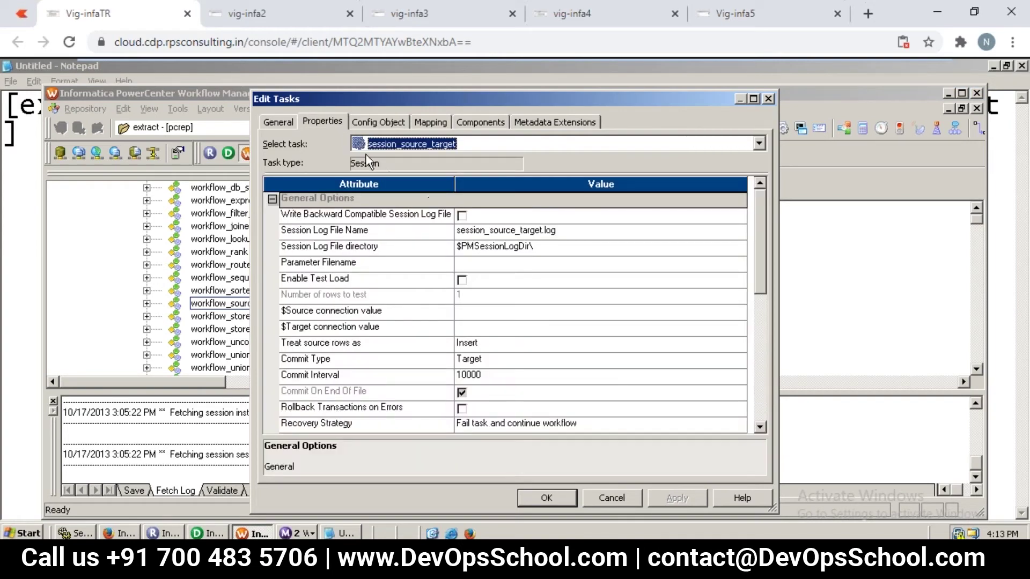
click(508, 230)
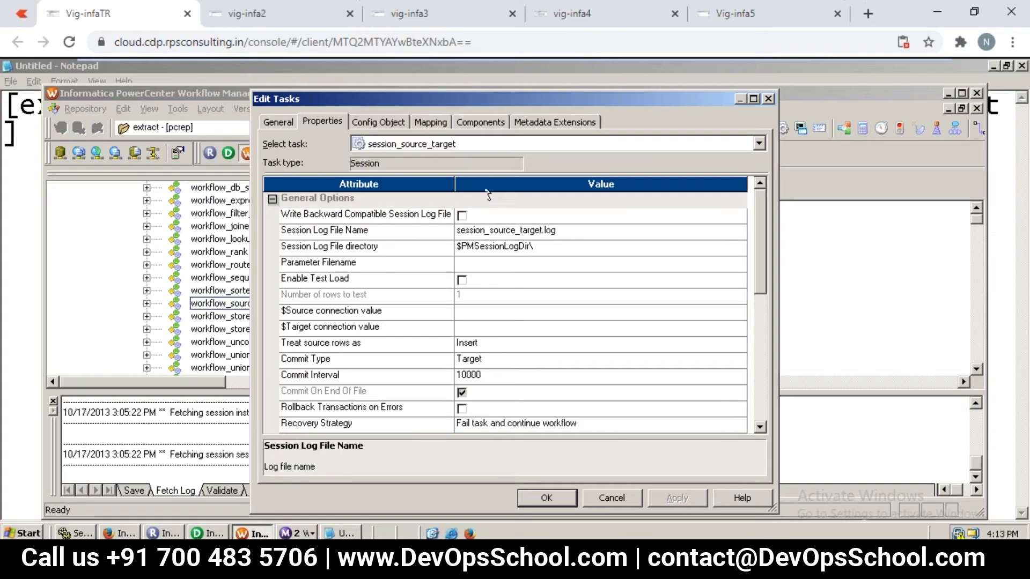
Step: Review the session task's config object, general settings and session log file name, and close its dialog without changes
click(375, 126)
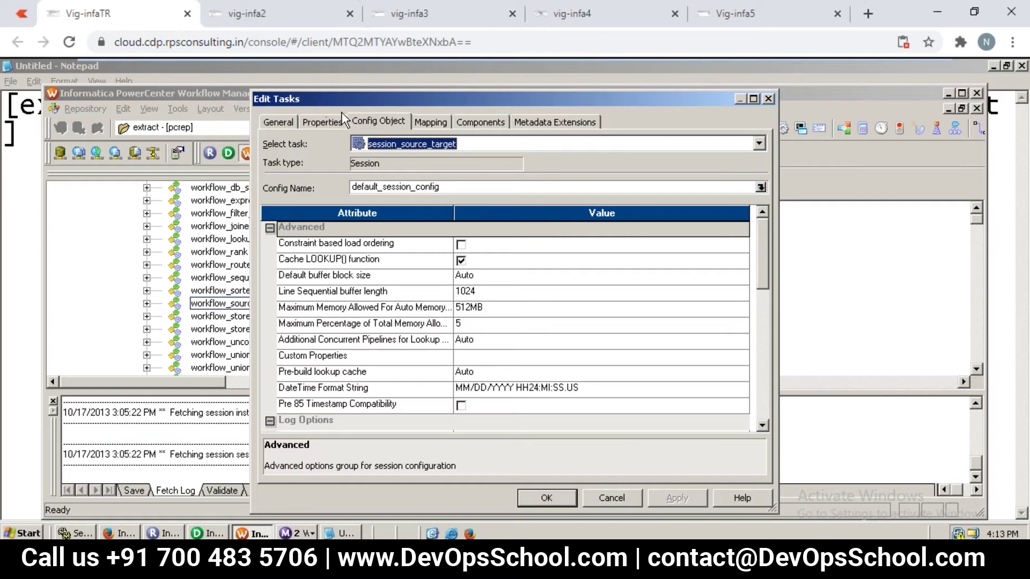
click(290, 123)
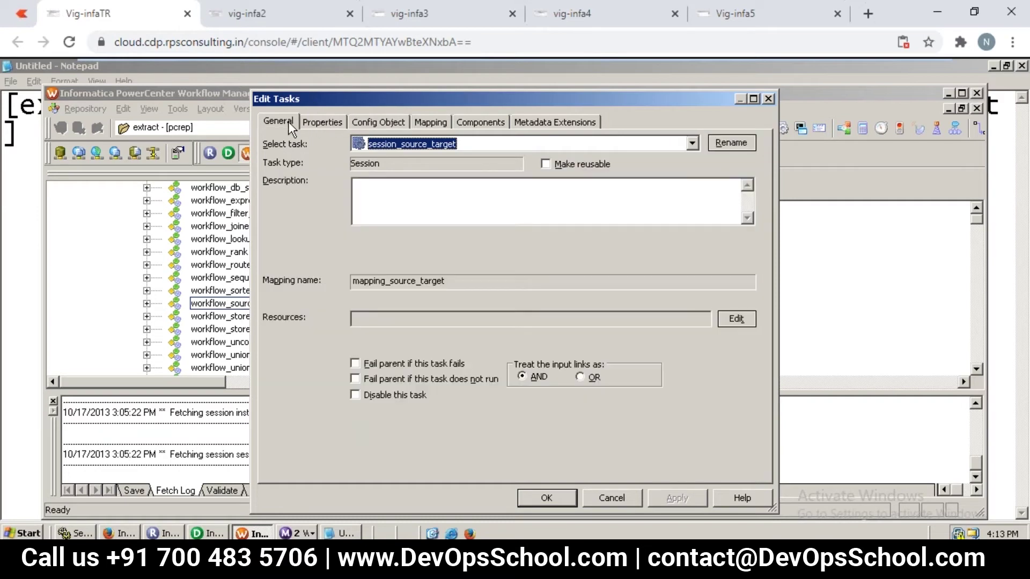
click(322, 121)
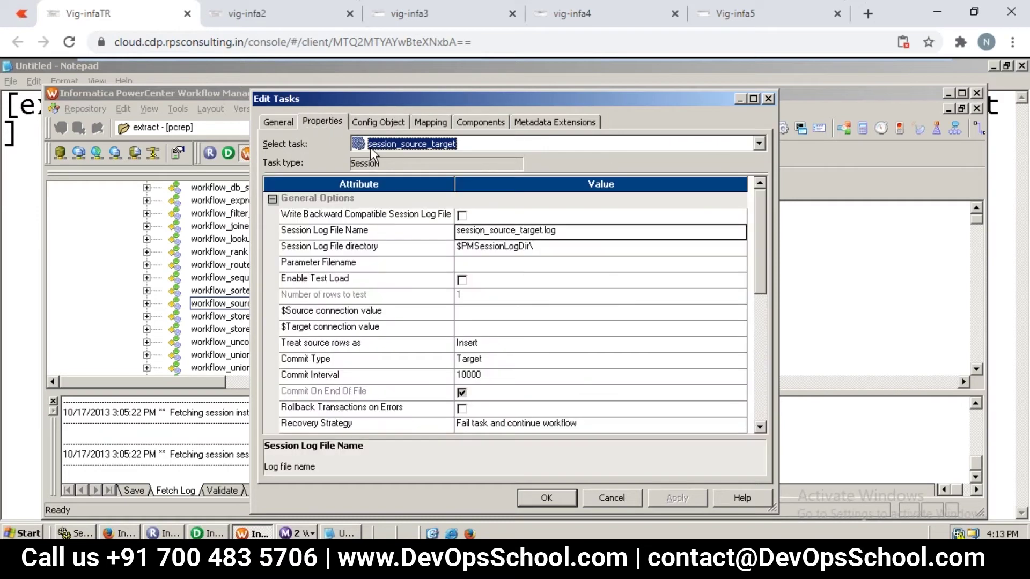
click(509, 229)
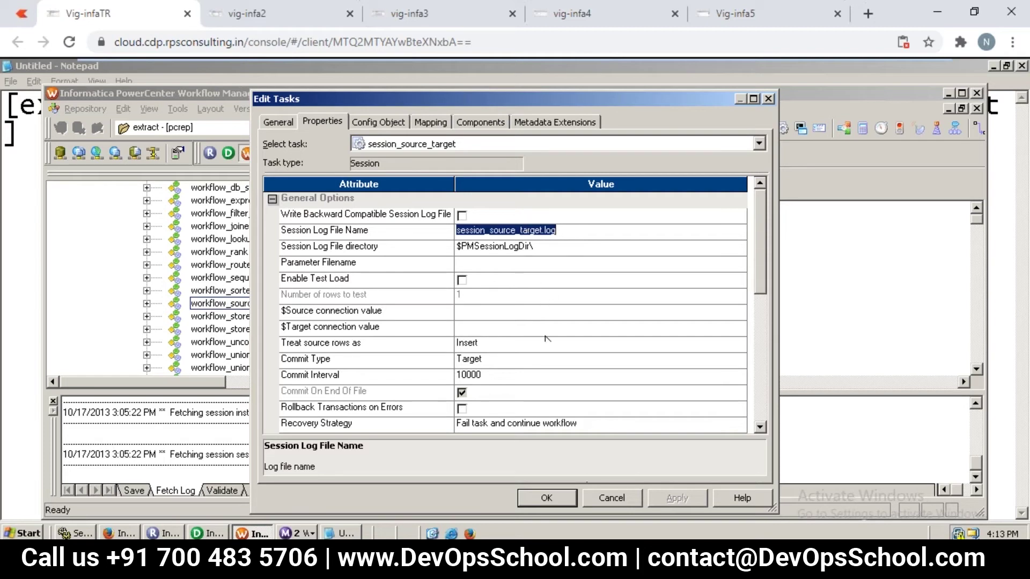
click(628, 497)
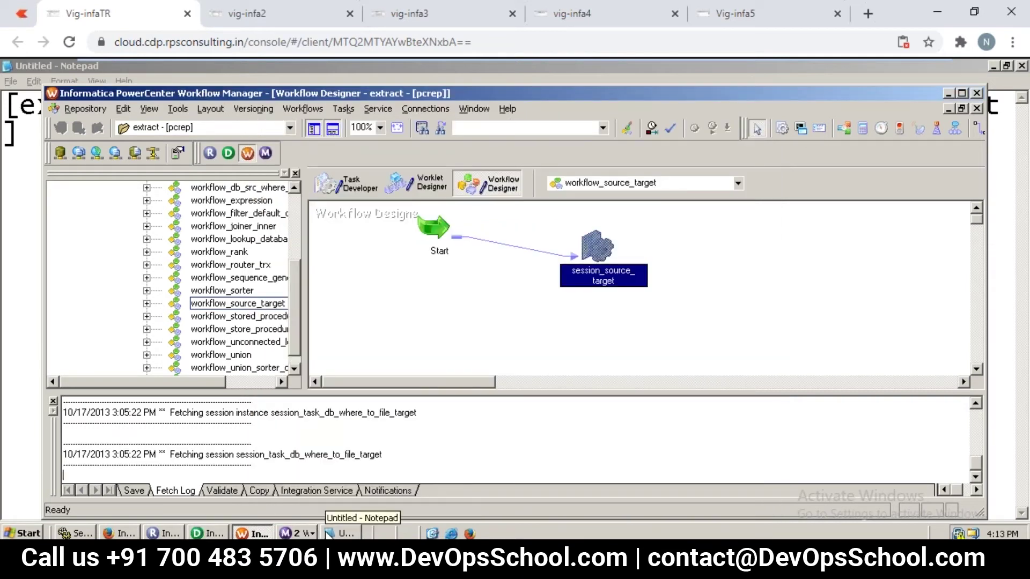
Step: Switch to Notepad and highlight session_source_target after the ST: prefix in the parameter heading
click(329, 533)
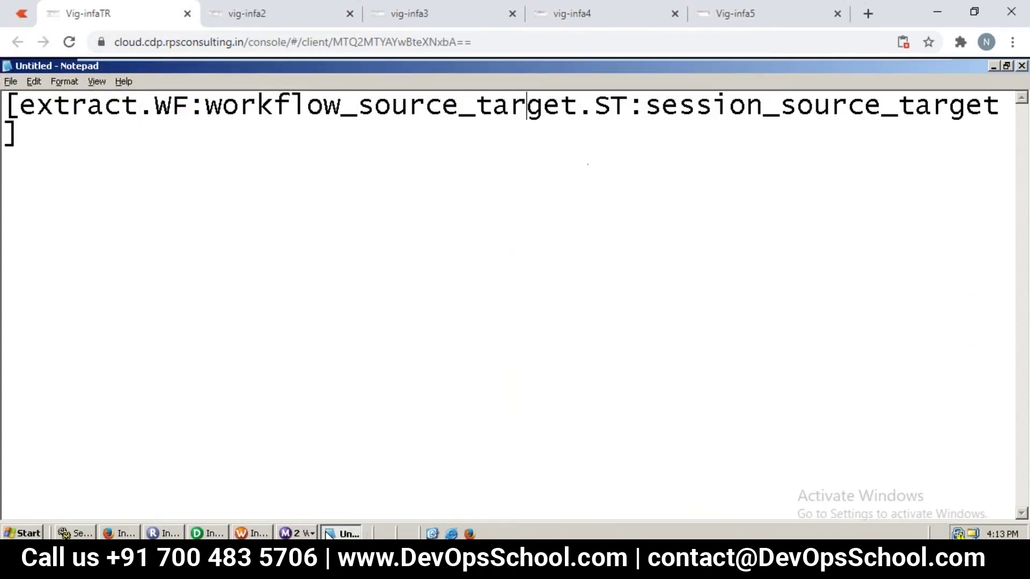
click(636, 105)
key(shift+Right)
key(shift+Right)
key(shift+Right)
key(shift+Right)
key(shift+Right)
key(shift+Right)
key(shift+Right)
key(shift+Right)
key(shift+Right)
key(shift+Right)
key(shift+Right)
key(shift+Right)
key(shift+Right)
key(shift+Right)
key(shift+Right)
key(shift+Right)
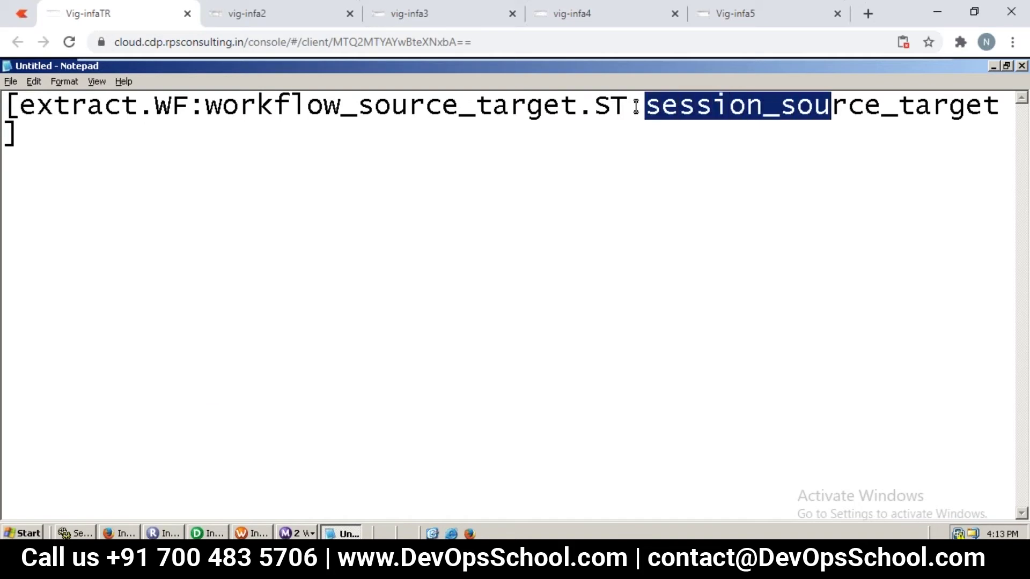
key(shift+Right)
key(shift+Right)
key(shift+Right)
key(shift+Right)
key(shift+Right)
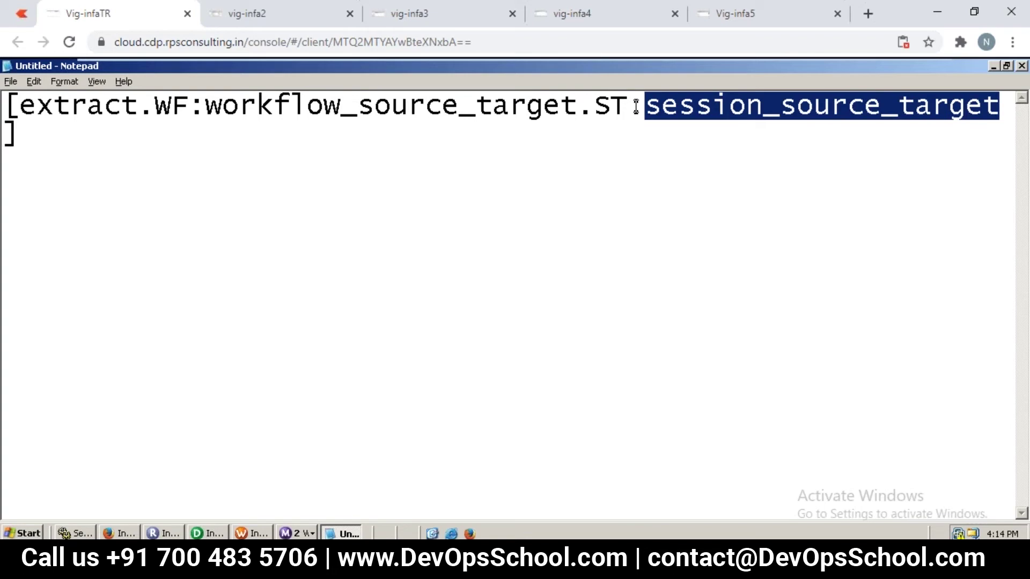
Step: Try appending .log to the session name in the parameter heading, and remove the extension again
key(Right)
text(.log)
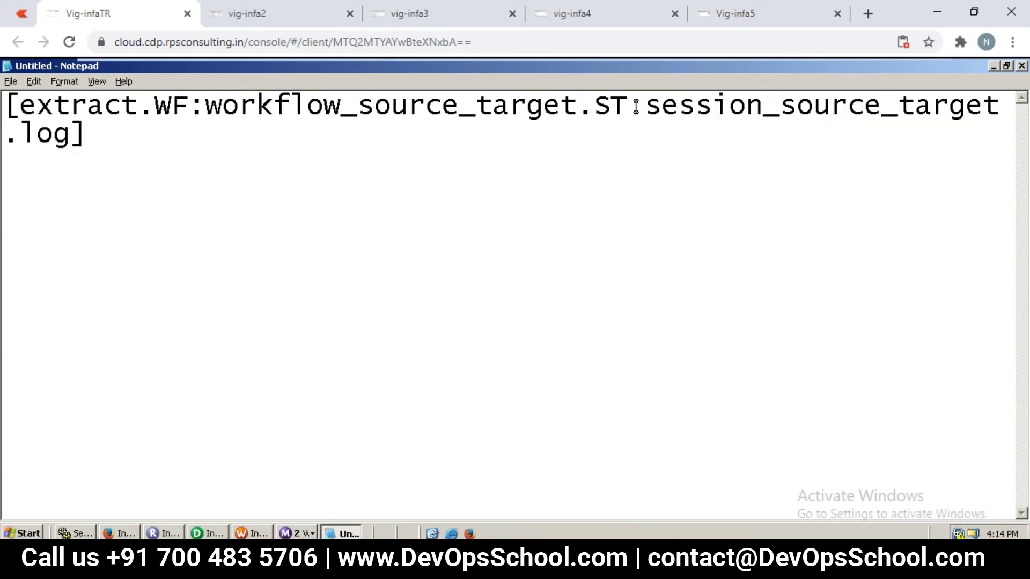
key(BackSpace)
key(BackSpace)
key(BackSpace)
key(BackSpace)
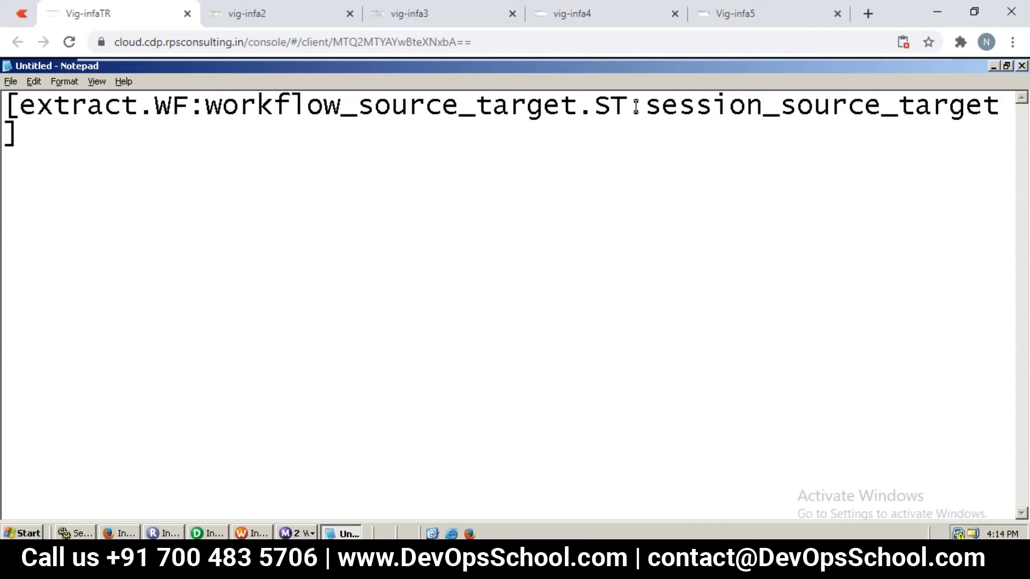
Step: Insert two line breaks after the closing bracket of the parameter heading
key(Right)
key(Return)
key(Return)
Step: In the vig-infa3 session, complete the Notepad heading with session_ource_target and close the Edit Tasks dialog
click(261, 16)
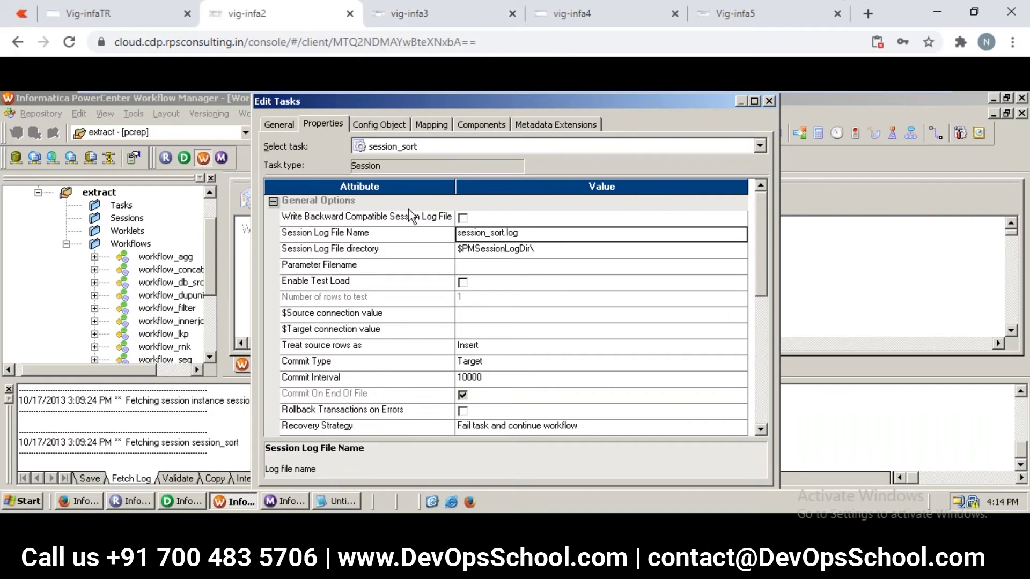
click(454, 18)
text(ession)
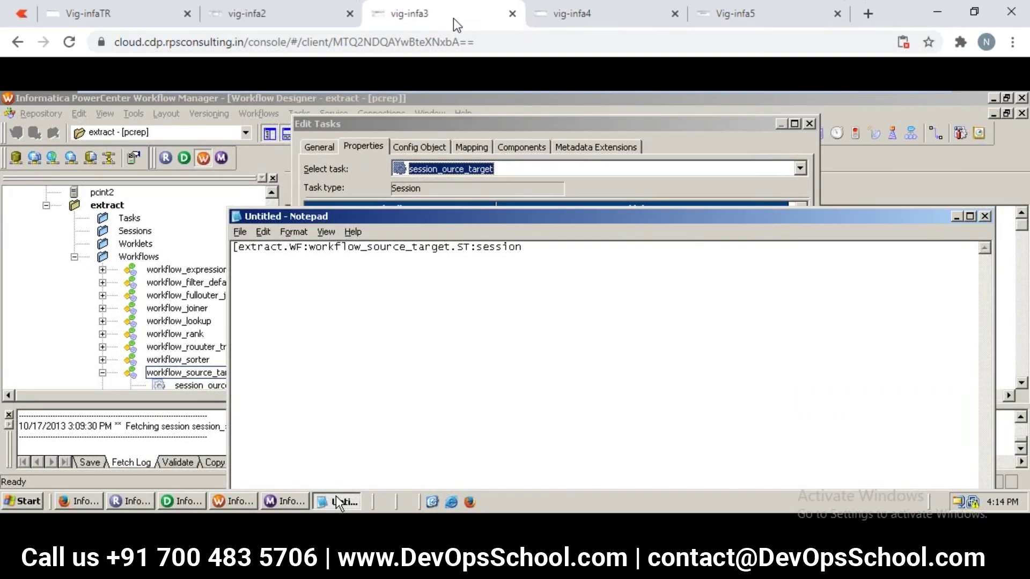
text(_ource_target)
click(808, 123)
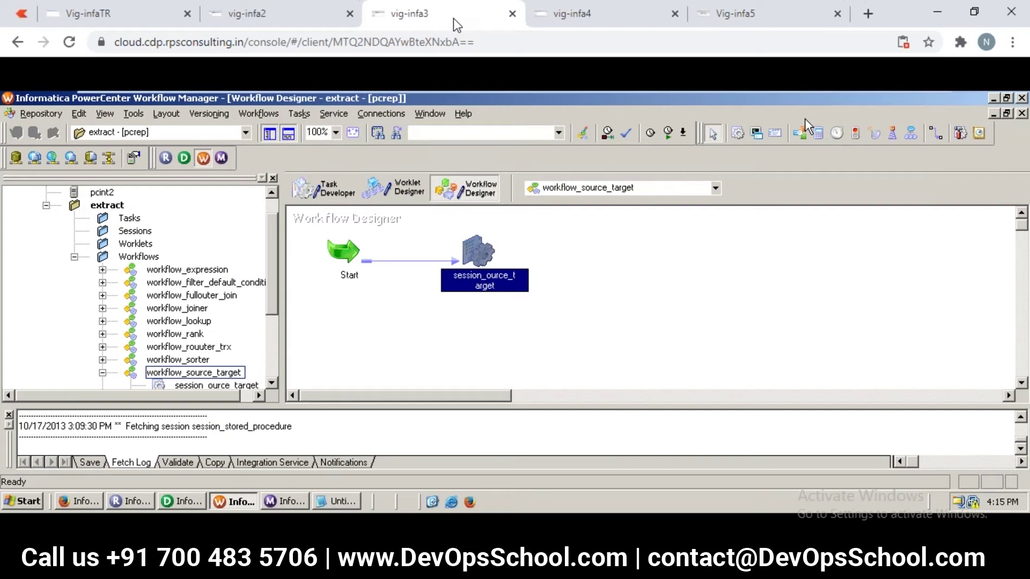
click(337, 503)
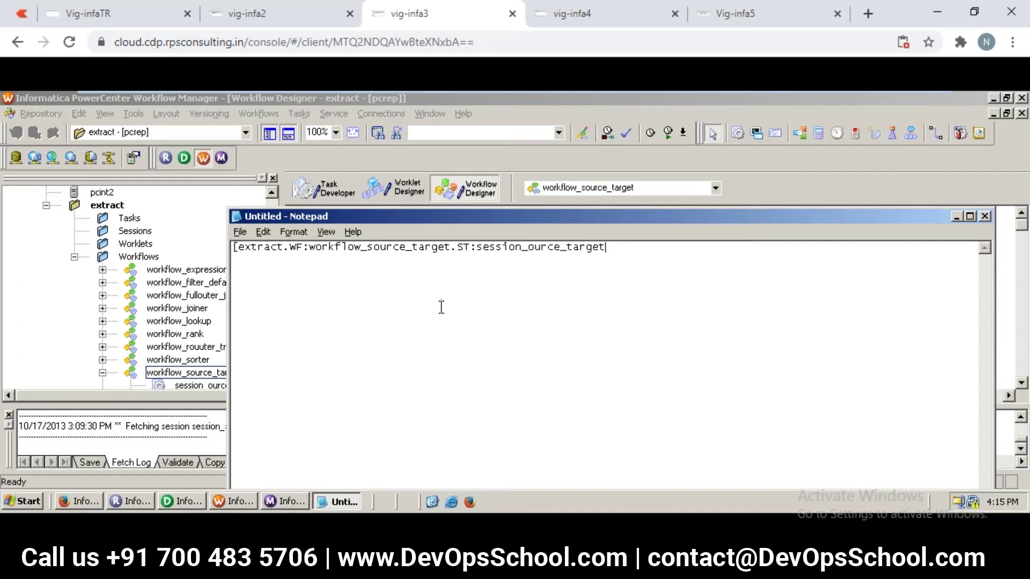
Step: Compare the Notepad parameter headings in the vig-infa2, vig-infa3 and vig-infa4 sessions
click(260, 15)
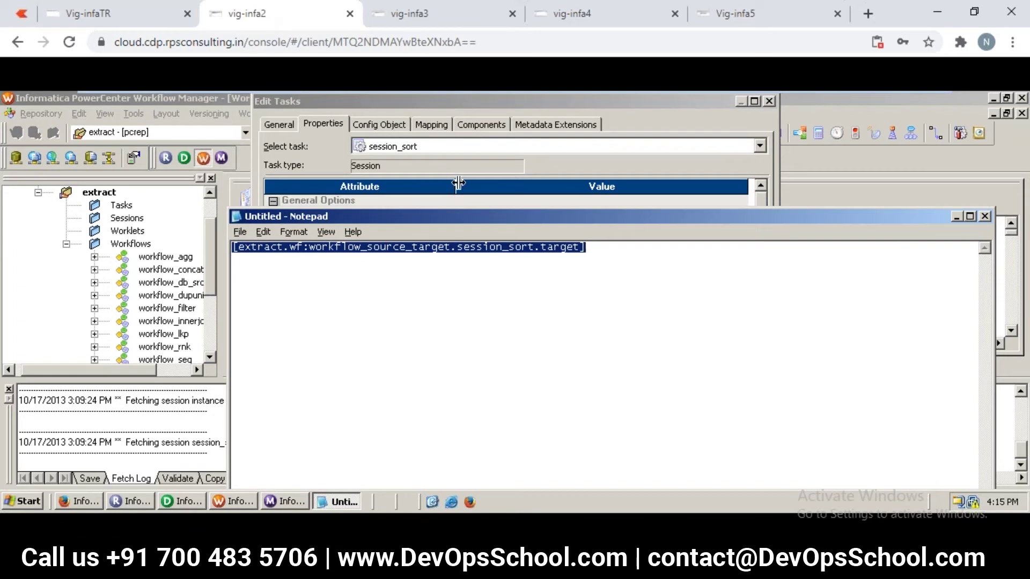
click(530, 250)
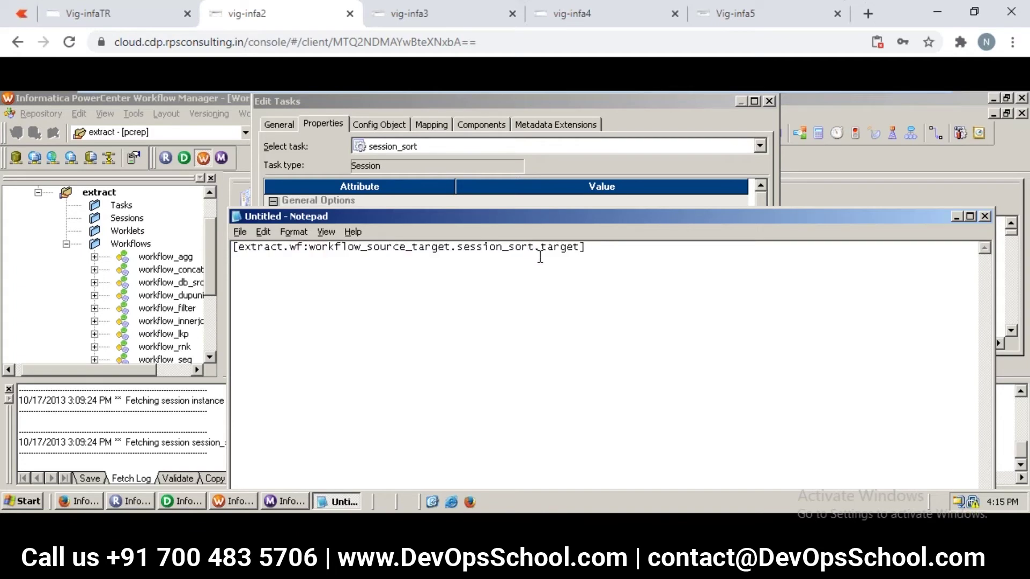
click(419, 18)
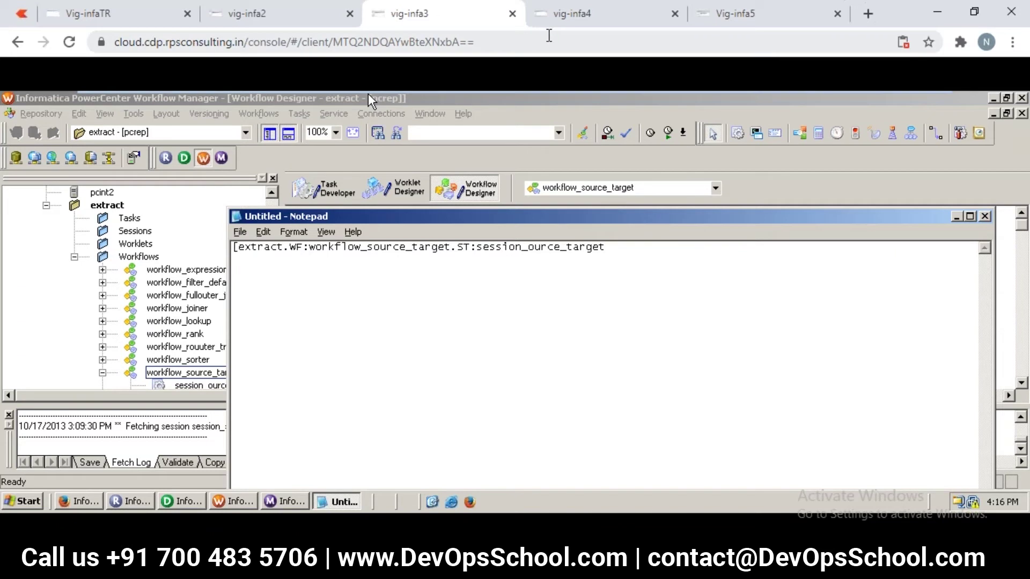
click(573, 16)
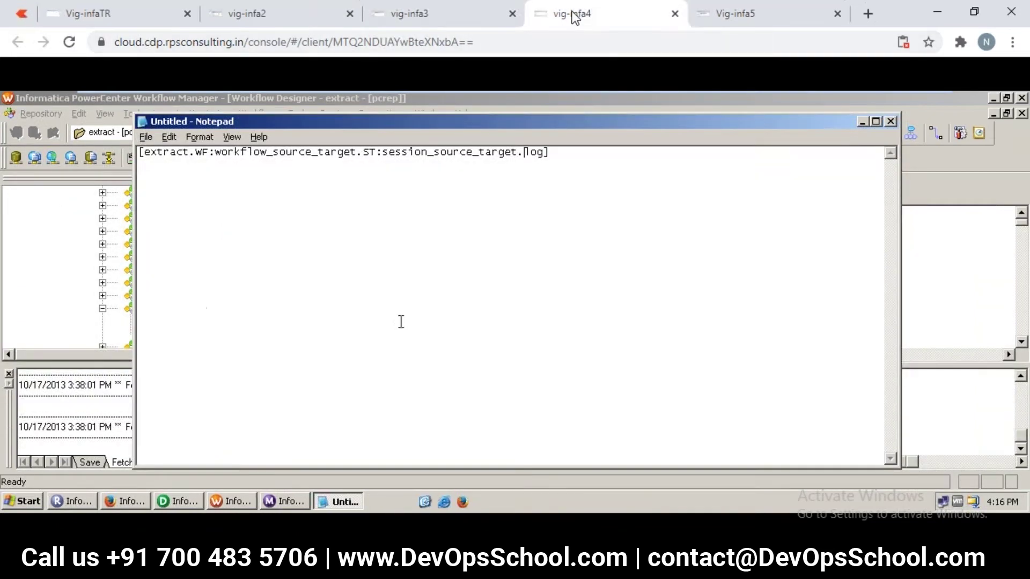
click(467, 19)
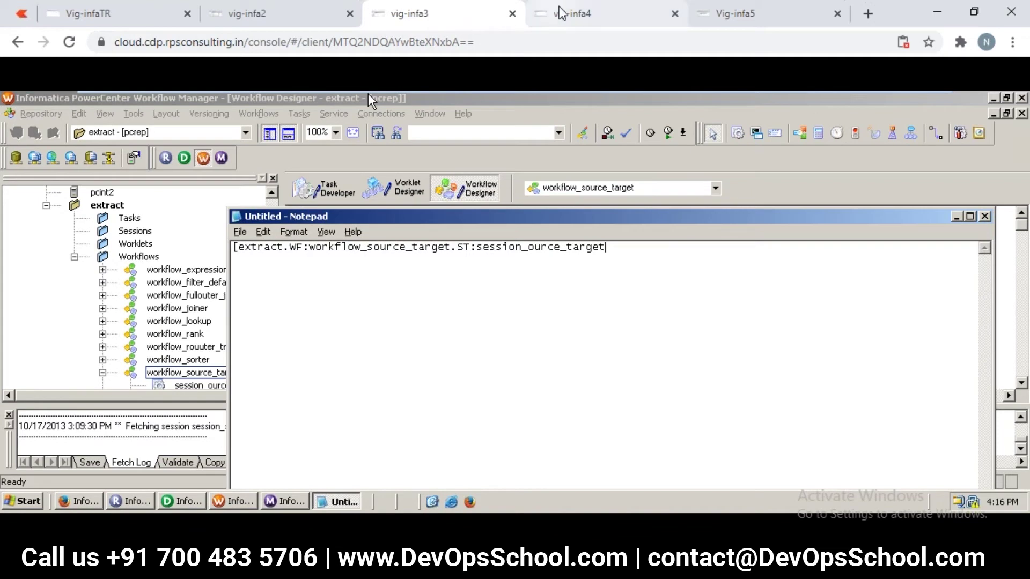
Step: In the vig-infa4 session, remove the .log extension from the session name in the Notepad parameter heading
click(572, 16)
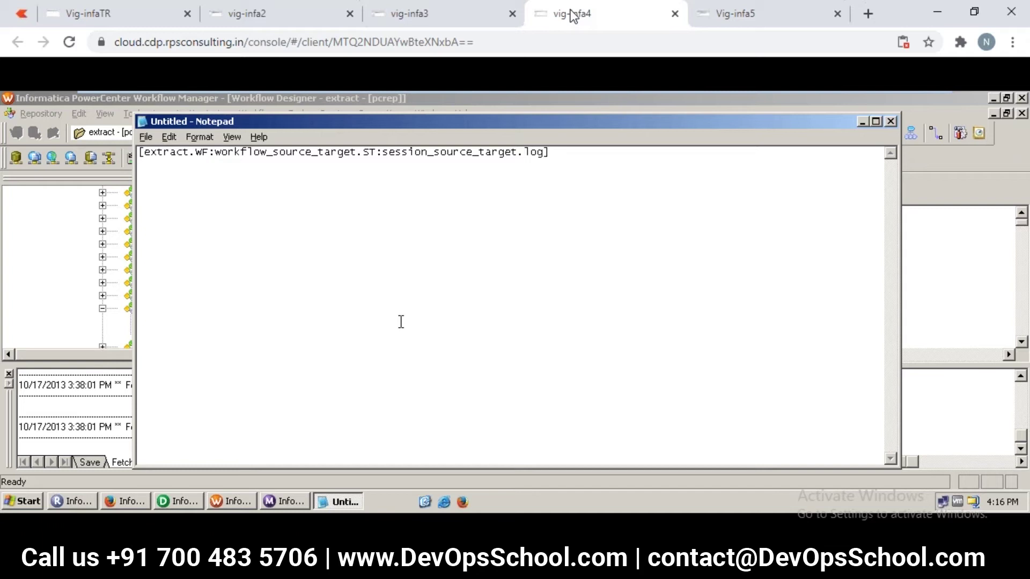
click(546, 153)
key(BackSpace)
key(BackSpace)
key(BackSpace)
key(BackSpace)
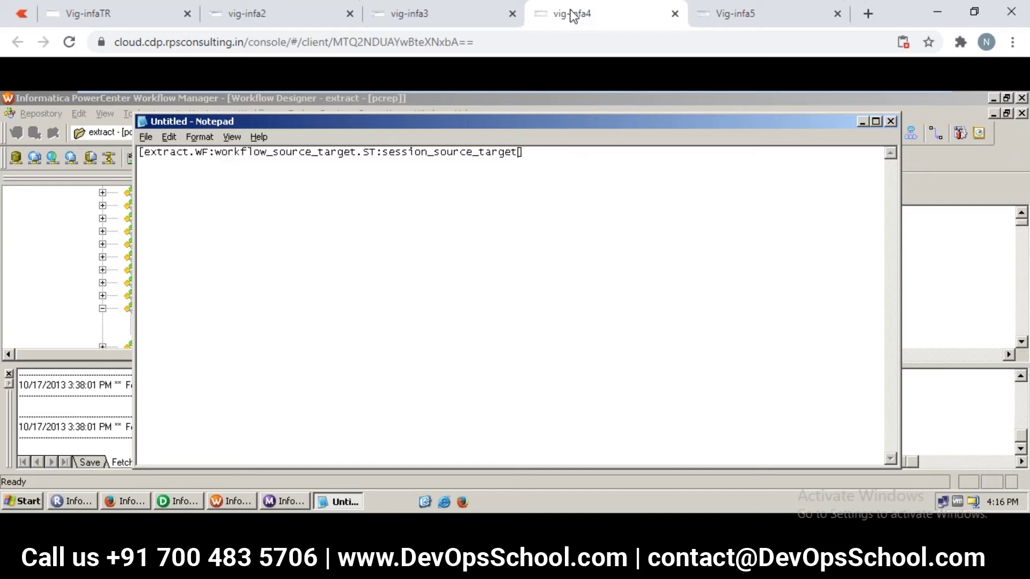
Step: Switch to the Vig-infa5 session to check its progress
click(730, 26)
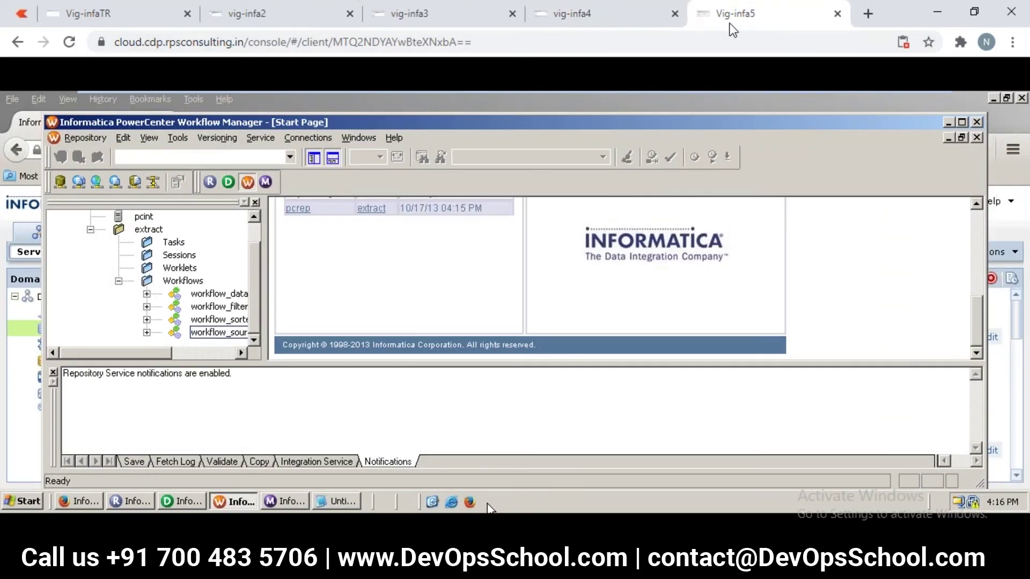
Step: In the Vig-infaTR session, add the line $InputFileName=seq_1.txt below the parameter heading in Notepad
click(125, 14)
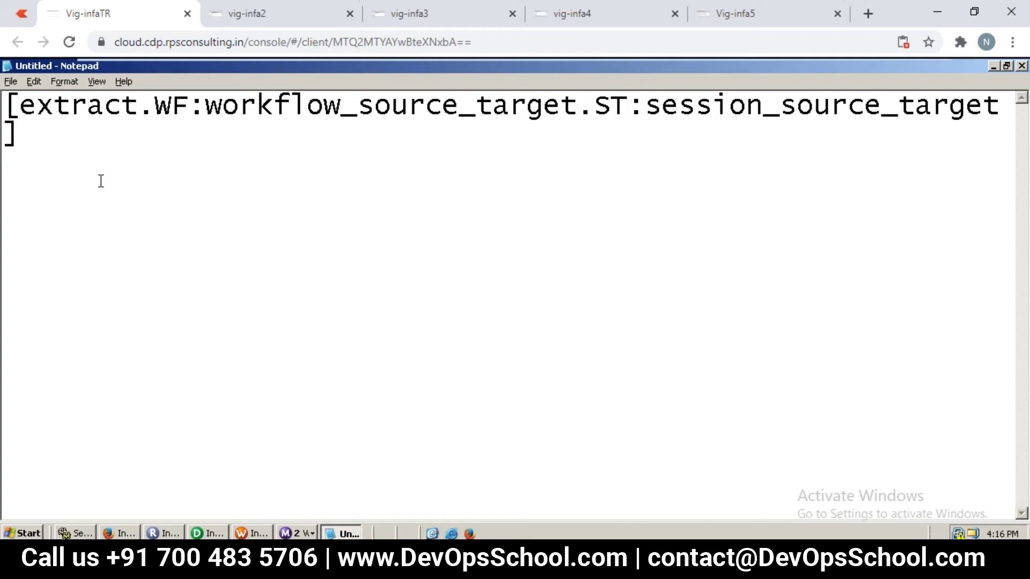
click(86, 136)
key(Return)
text($Inp)
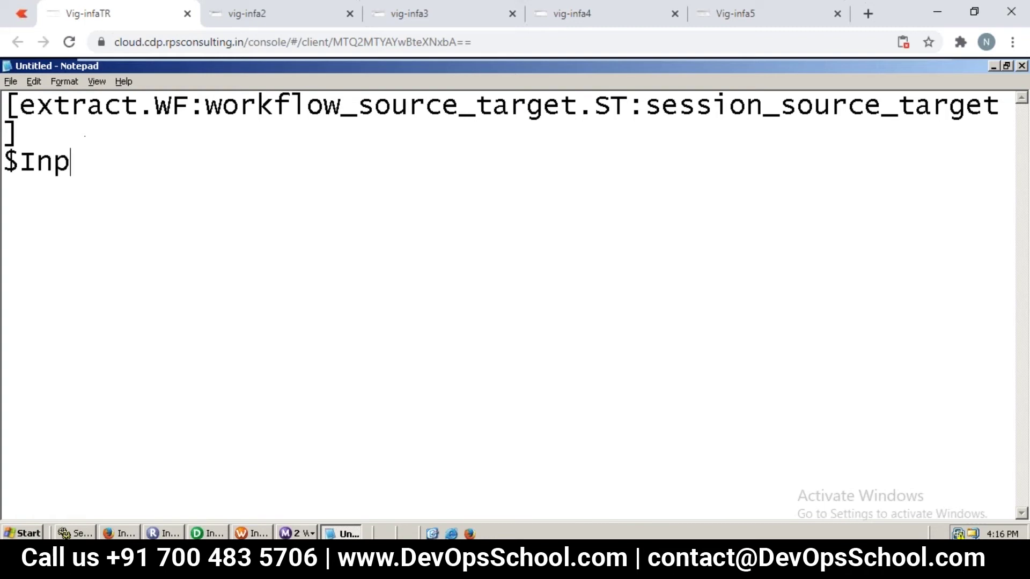
text(utFileN)
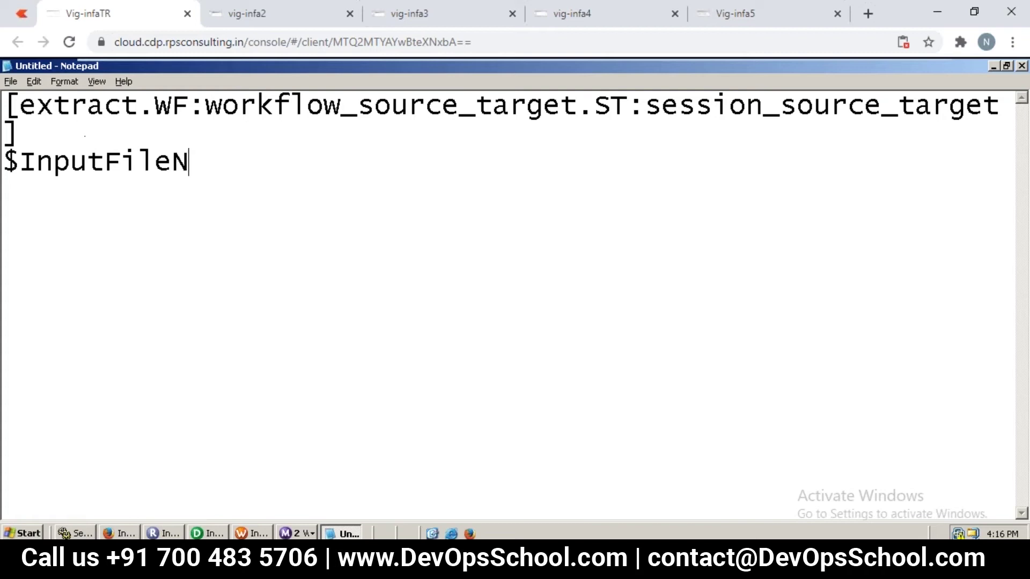
text(ame)
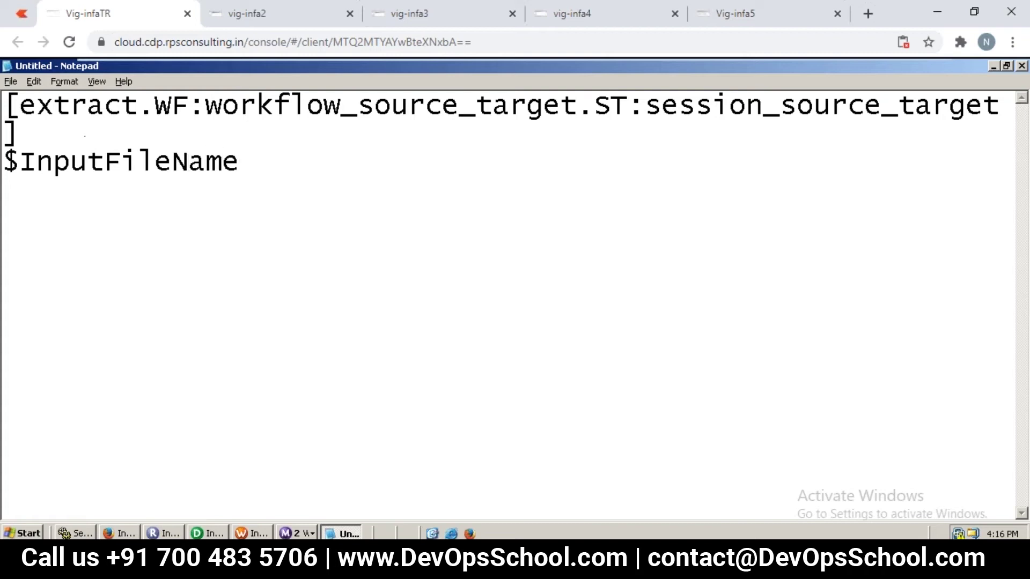
text(=seq_1.txt)
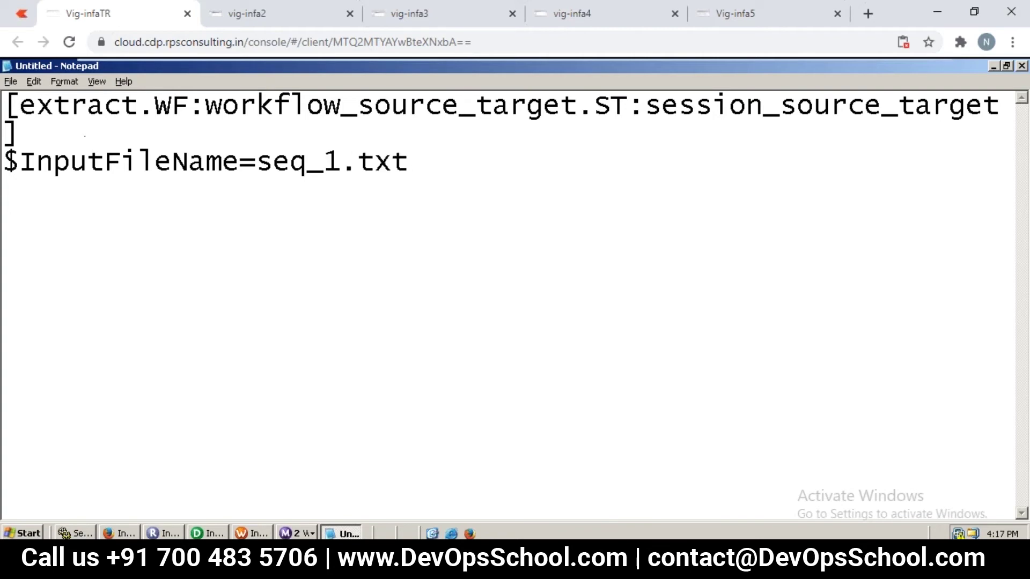
key(Return)
Step: In the vig-infa2 session, begin the parameter line below the Notepad heading with $In, and switch to the vig-infa3 session
click(247, 20)
text($iN)
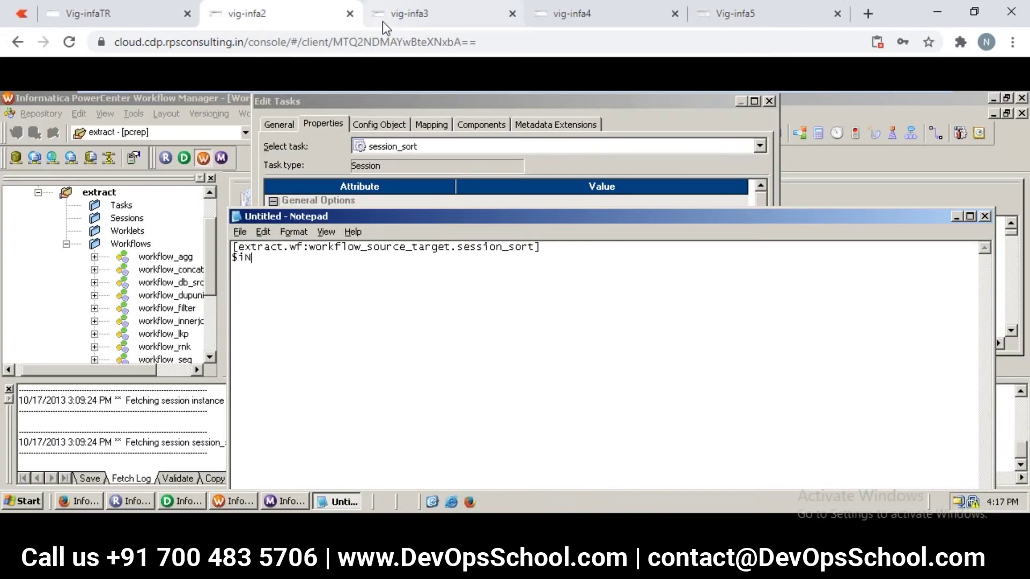
key(BackSpace)
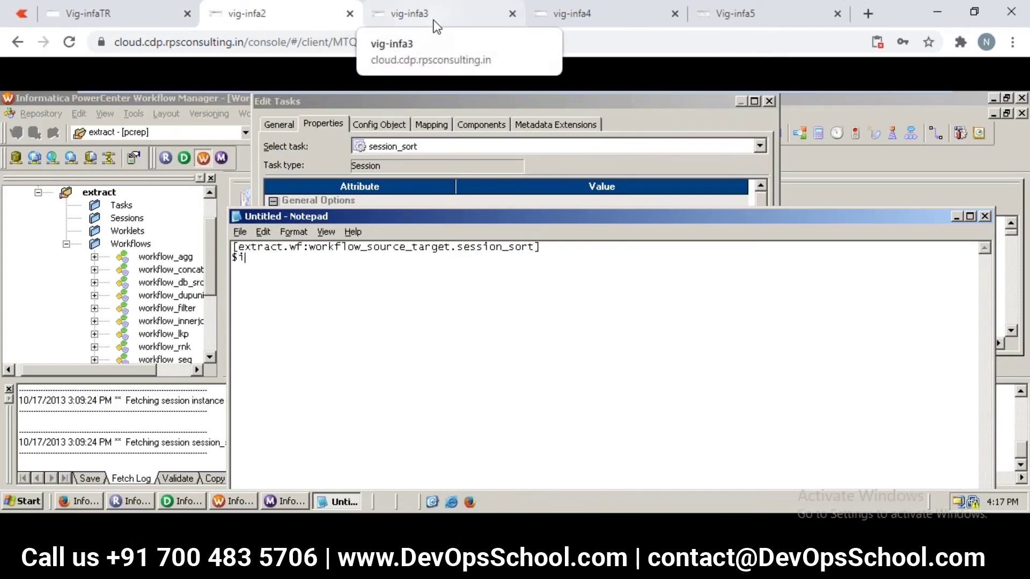
key(BackSpace)
text(In)
click(434, 16)
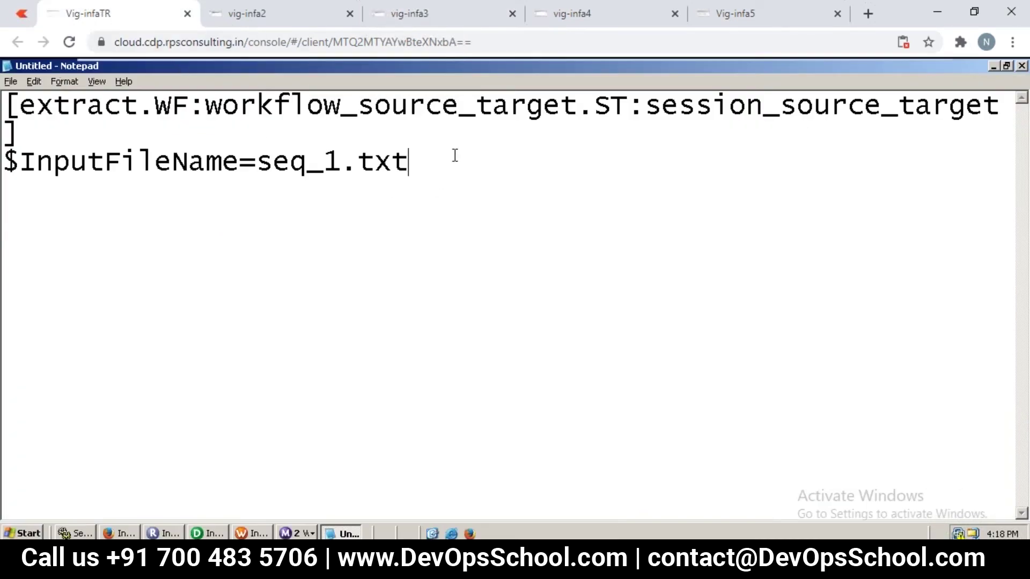
Step: Compare the input file name parameter lines in the Notepad files of the vig-infa2, vig-infa3 and vig-infa4 sessions
key(Return)
key(BackSpace)
key(Return)
click(278, 11)
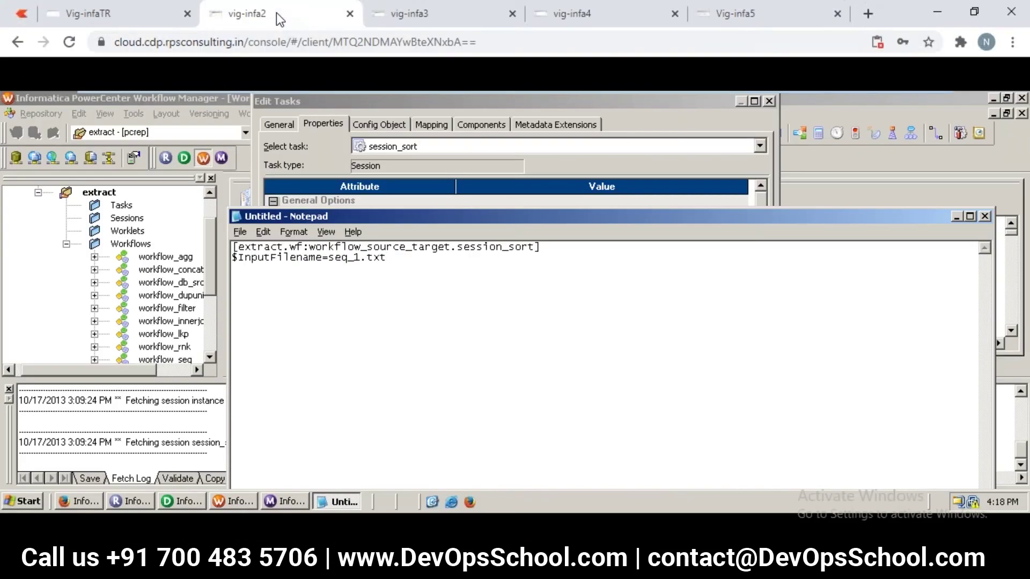
click(428, 21)
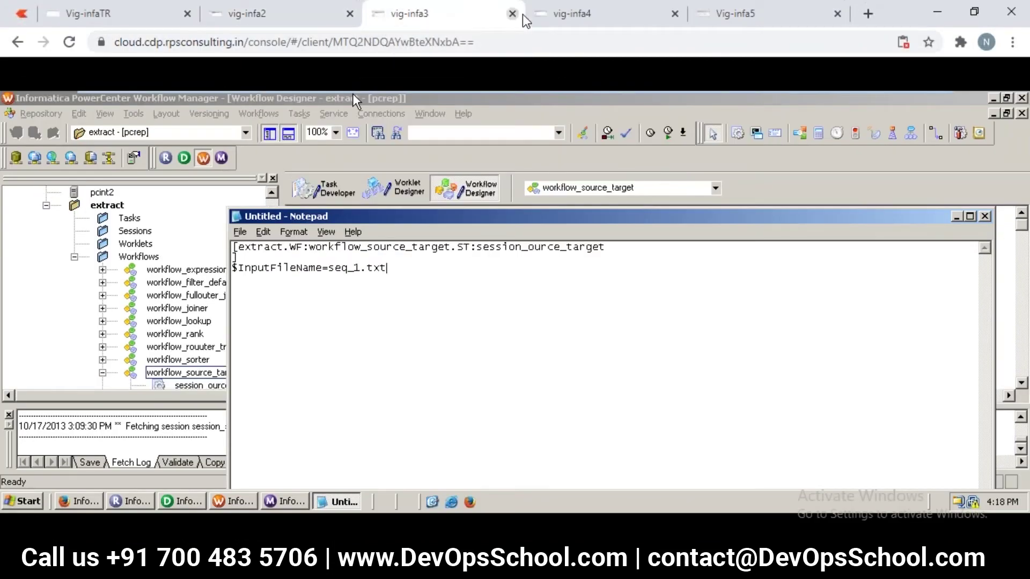
click(572, 19)
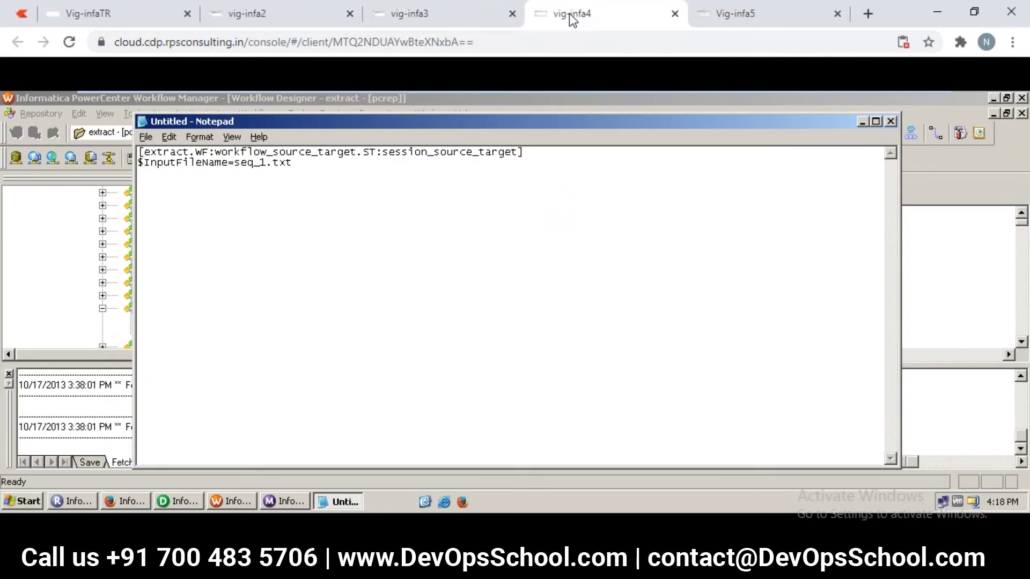
Step: In the Vig-infaTR session, save the Notepad parameter file as param.txt in the source folder
click(82, 17)
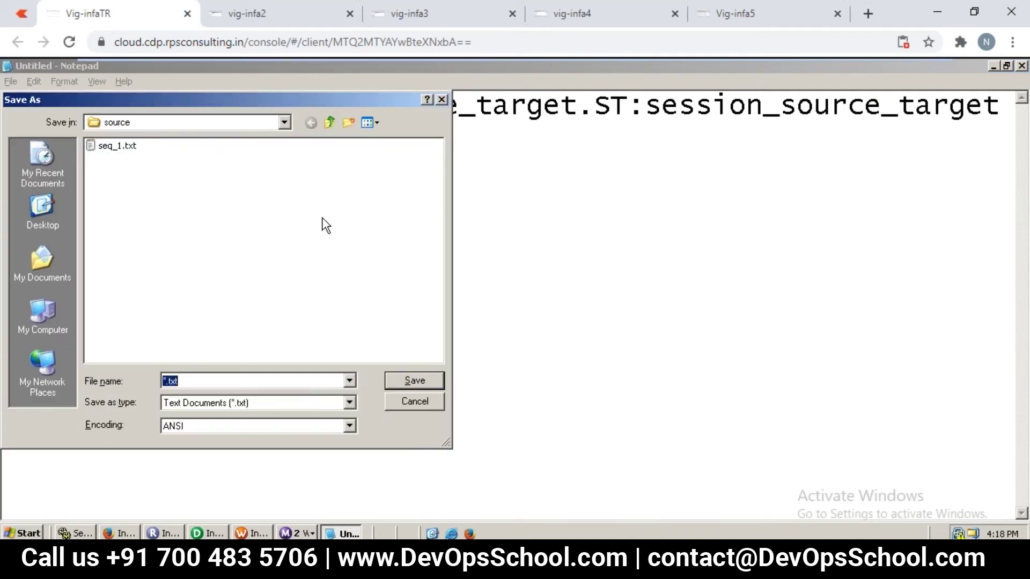
key(Home)
key(Delete)
text(pa)
text(a)
click(419, 380)
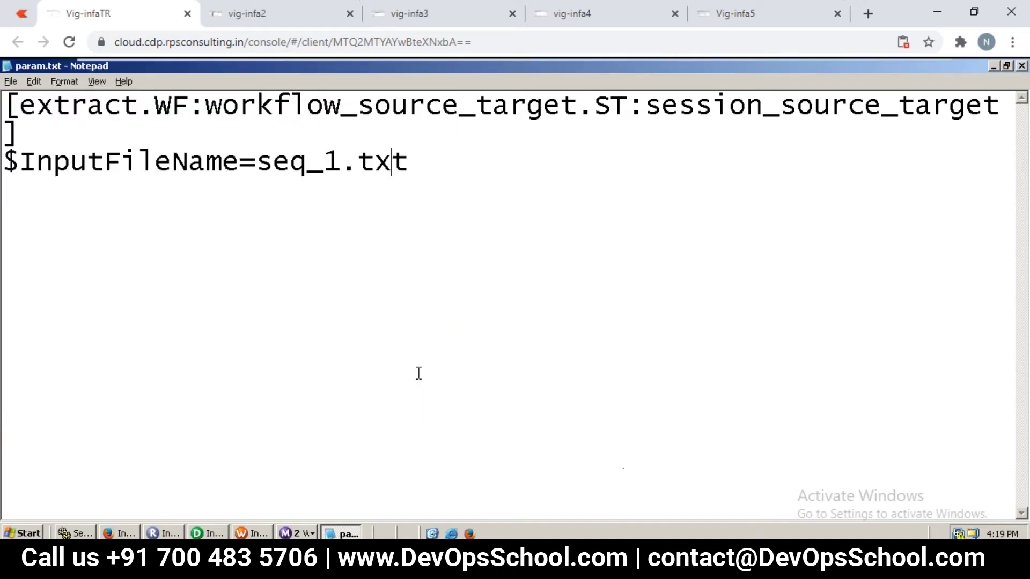
Step: Switch to the local untitled Notepad notes and add the line "refere the param file" below the $OutputFileName example
mouse_move(599, 480)
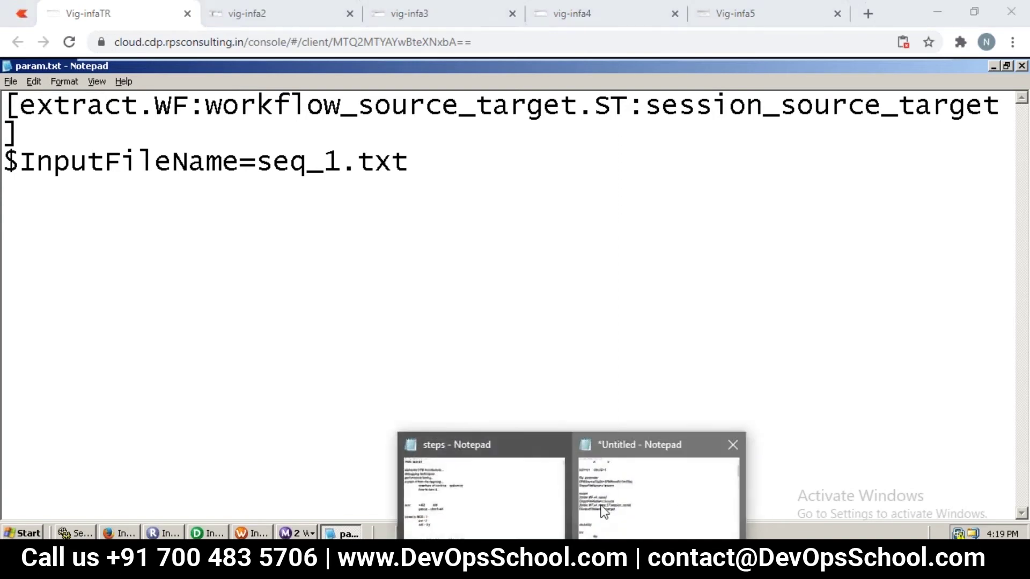
click(604, 503)
drag(4, 144, 266, 380)
click(267, 381)
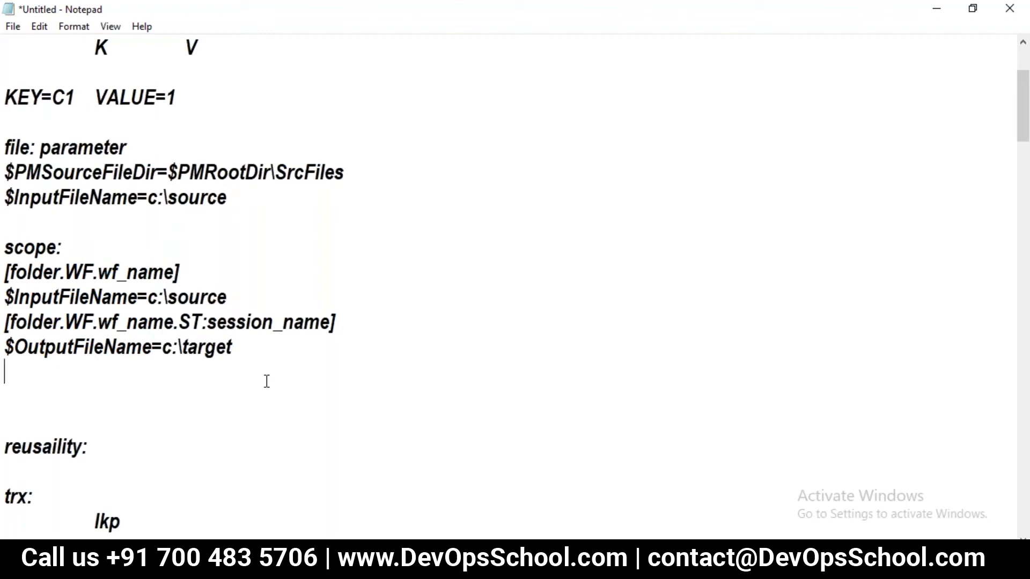
key(Return)
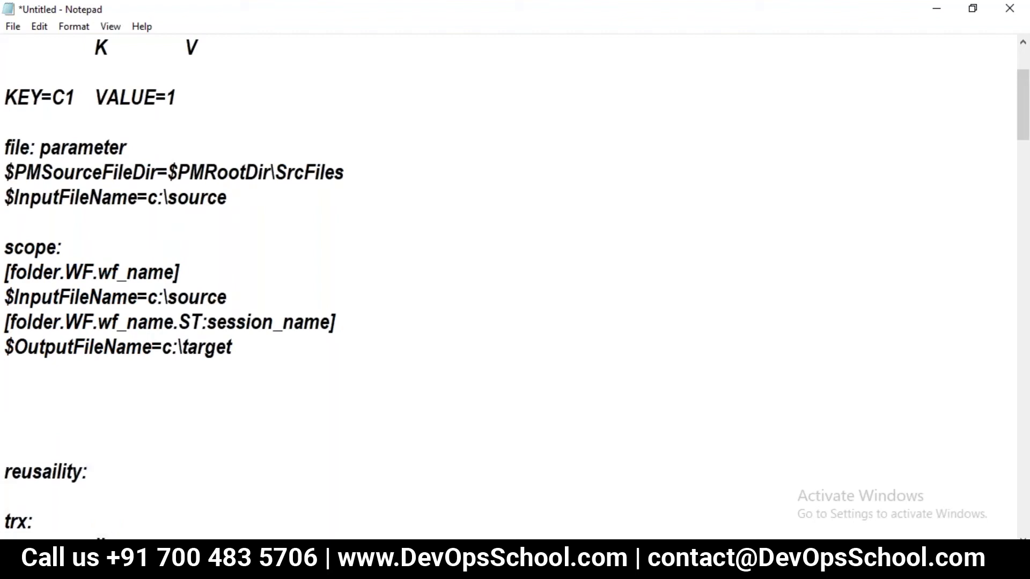
text(refere the param file)
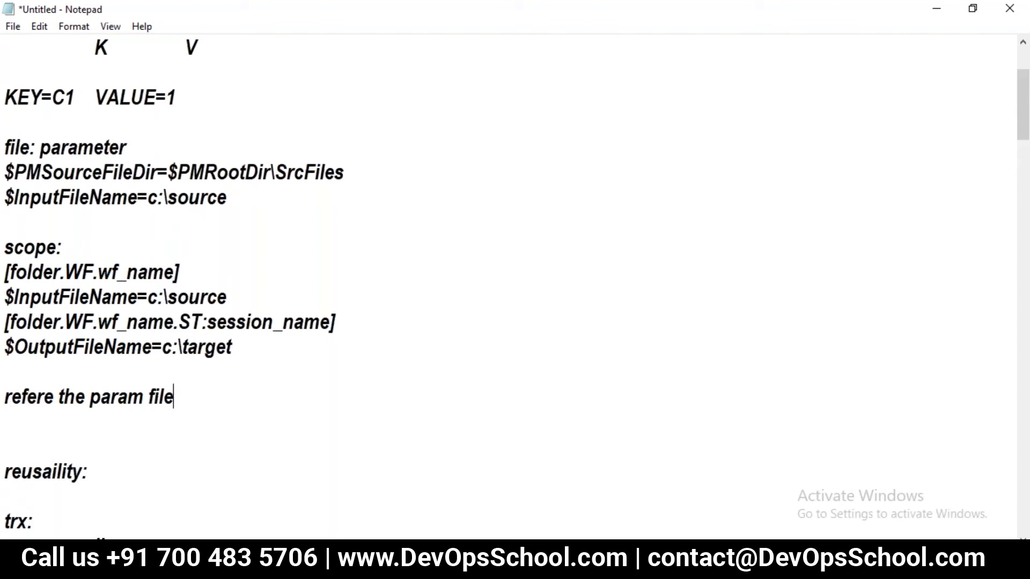
key(Return)
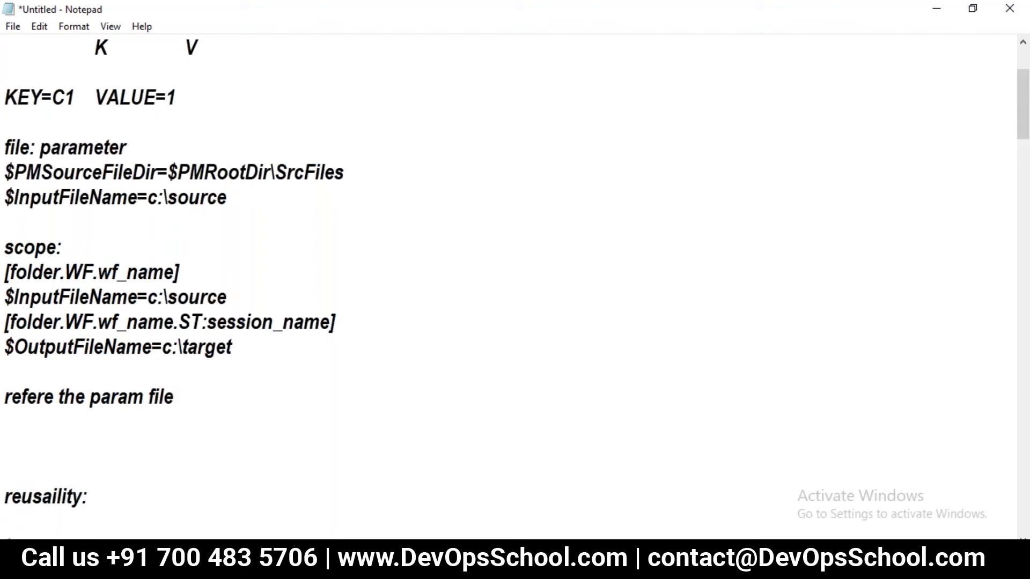
Step: Add the line "supplying the parameter..." beneath the param file note
text(supplyin)
key(BackSpace)
key(BackSpace)
text(in)
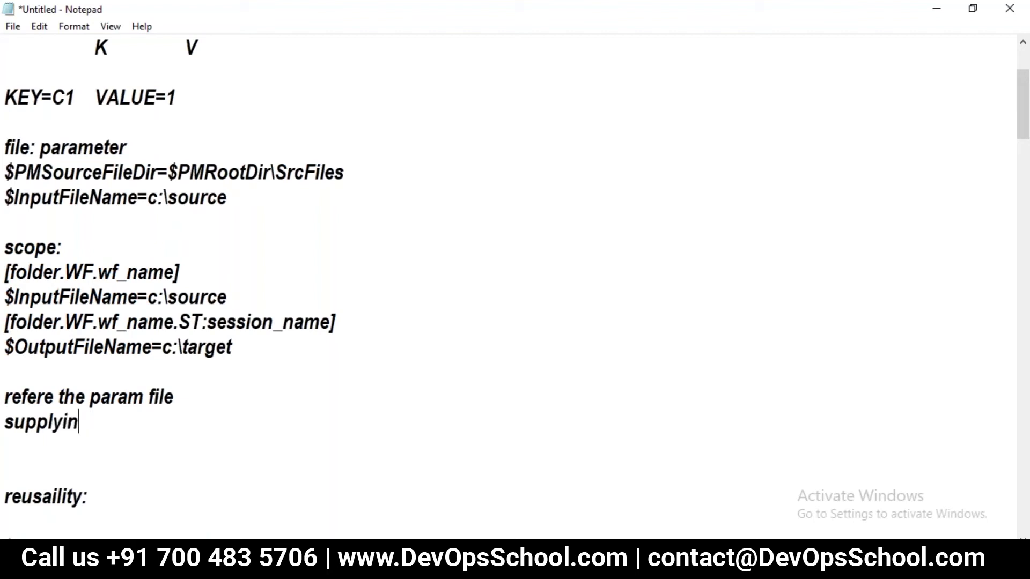
text(g the p)
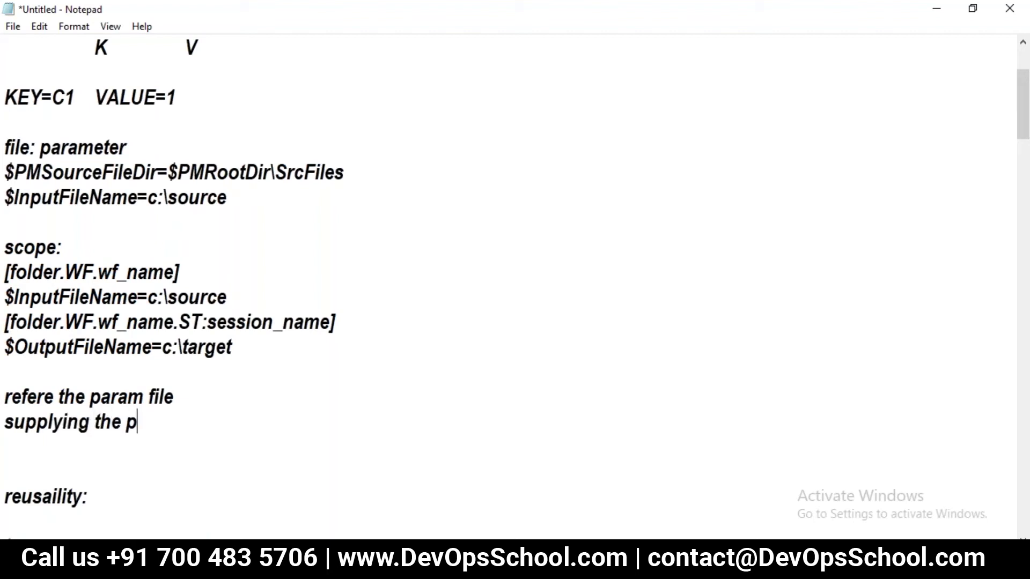
text(arameter...)
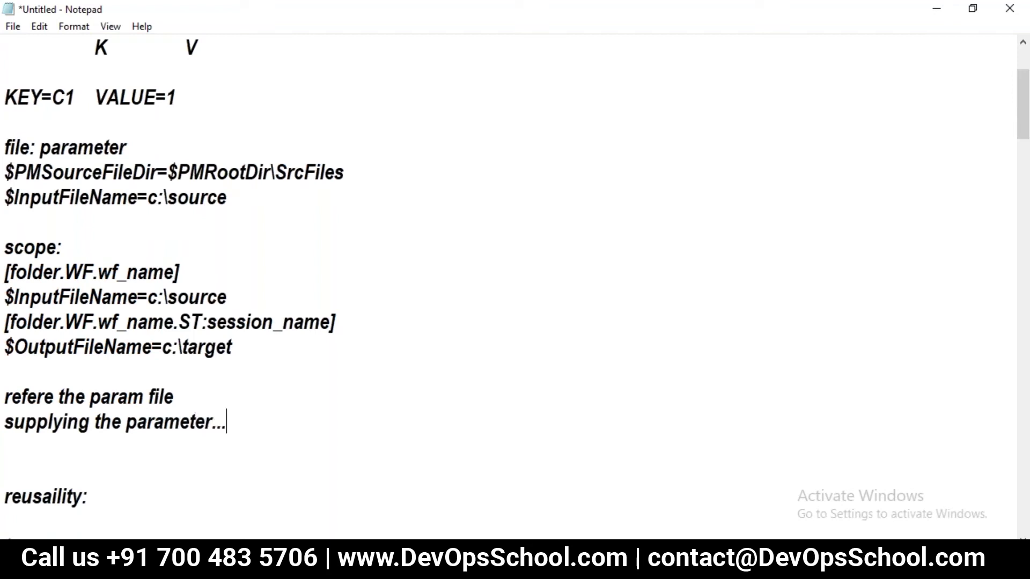
Step: Highlight the two new note lines and correct "refere" to "refer" in the first one
key(shift+Home)
key(shift+Up)
key(shift+Up)
key(shift+Down)
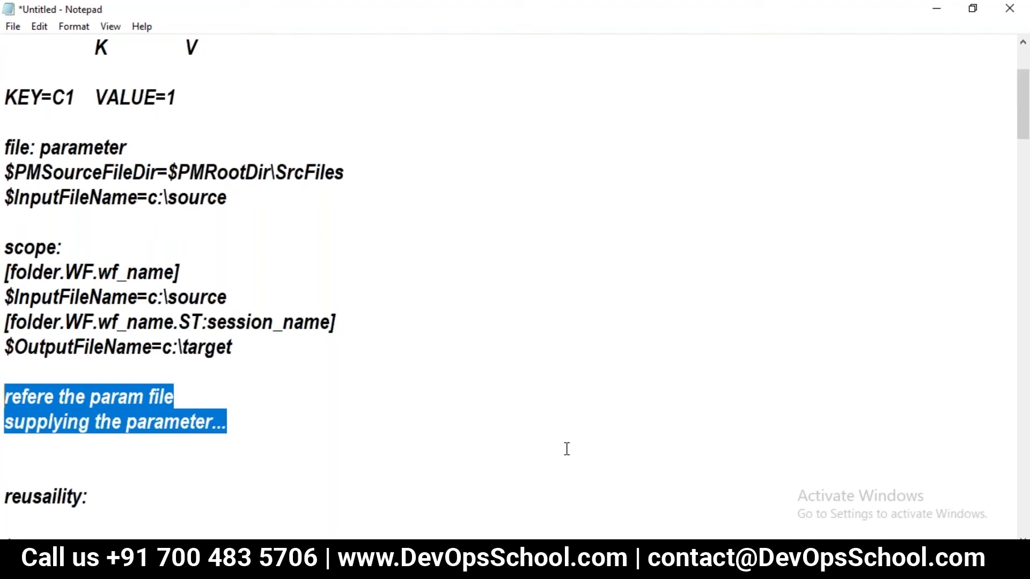
click(55, 397)
key(BackSpace)
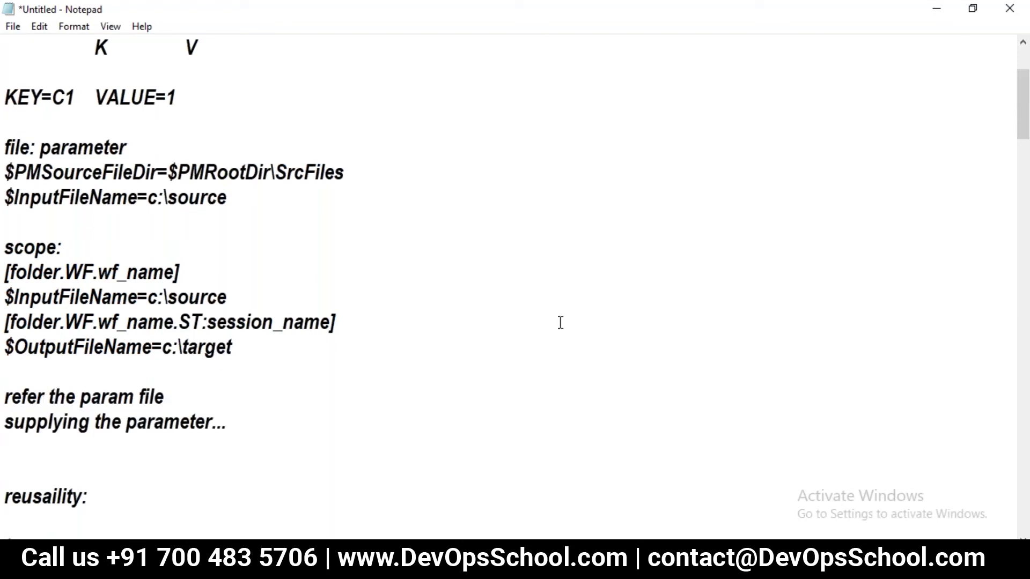
Step: In the Vig-infaTR session's Workflow Manager, set the Parameter Filename property of workflow_source_target to c:\source\param.txt
key(alt+Tab)
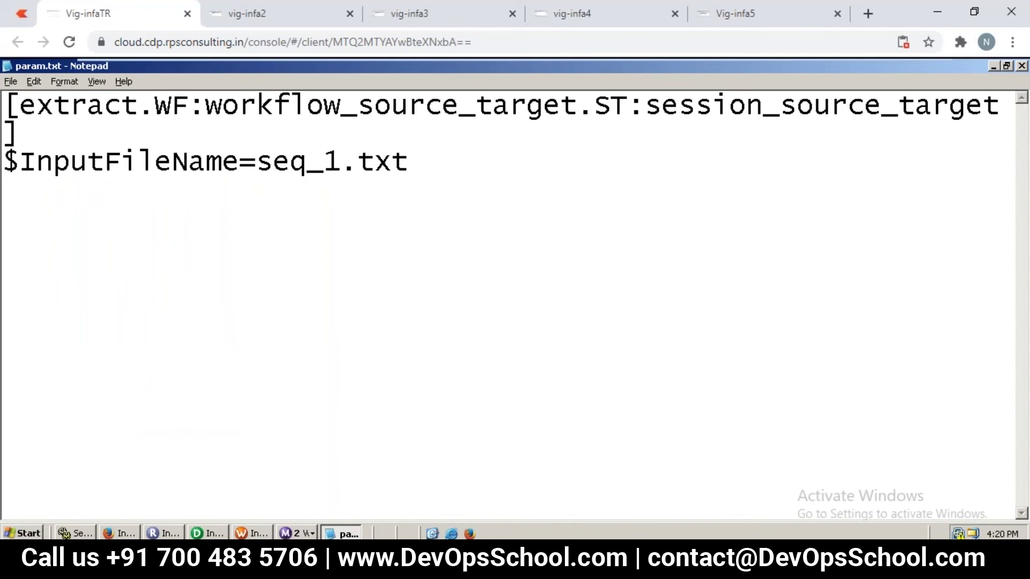
click(242, 533)
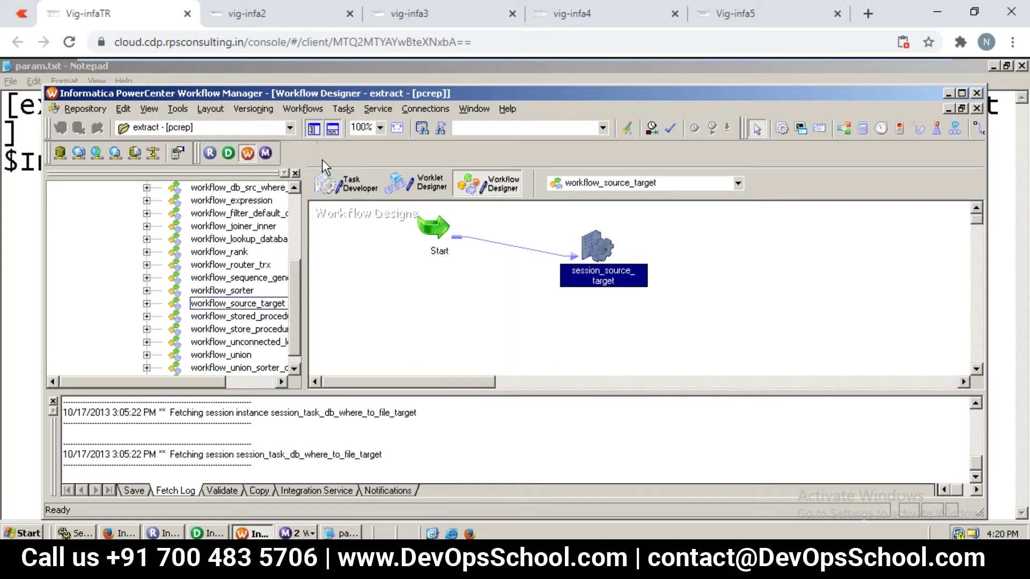
click(301, 108)
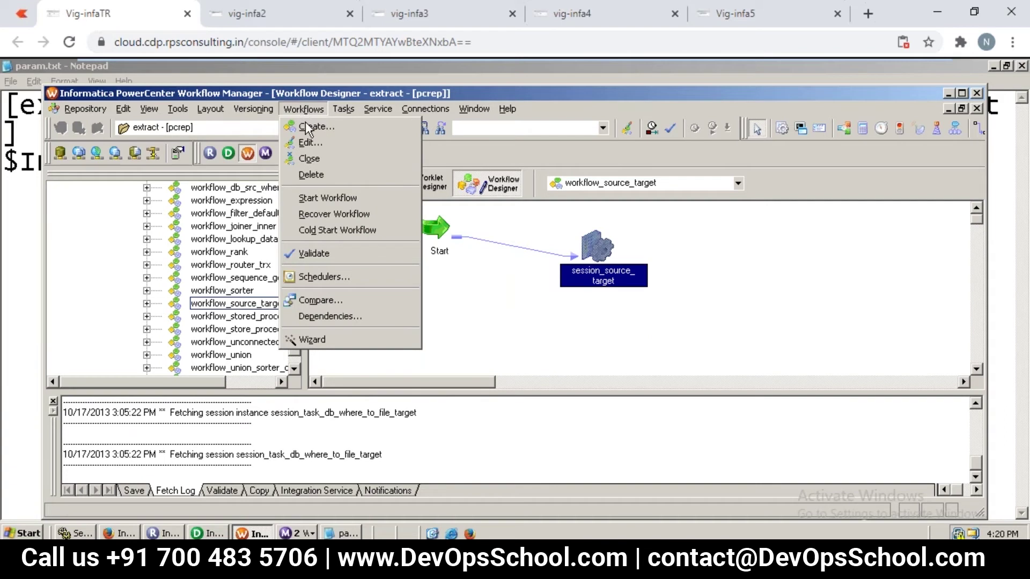
click(317, 142)
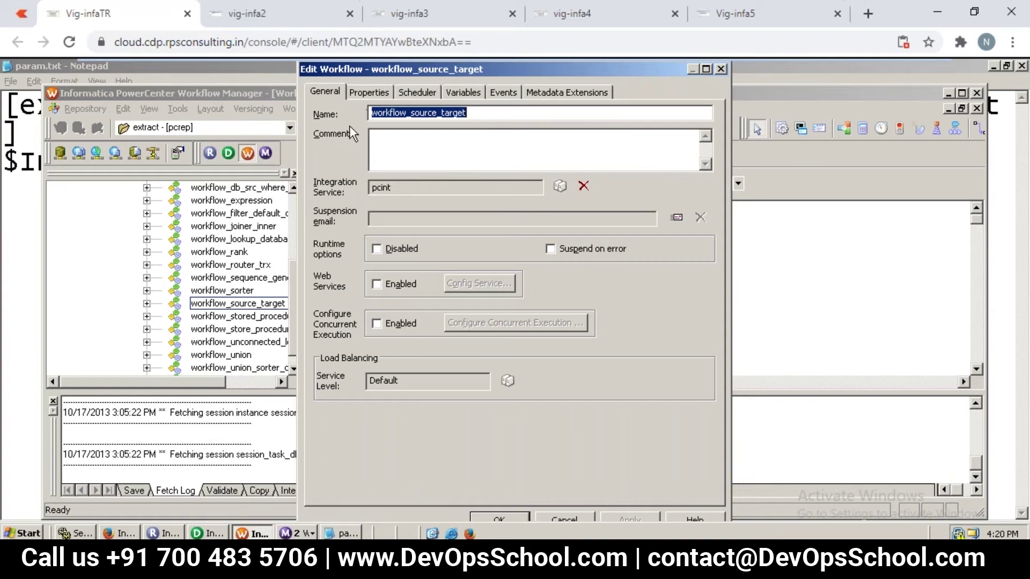
click(370, 93)
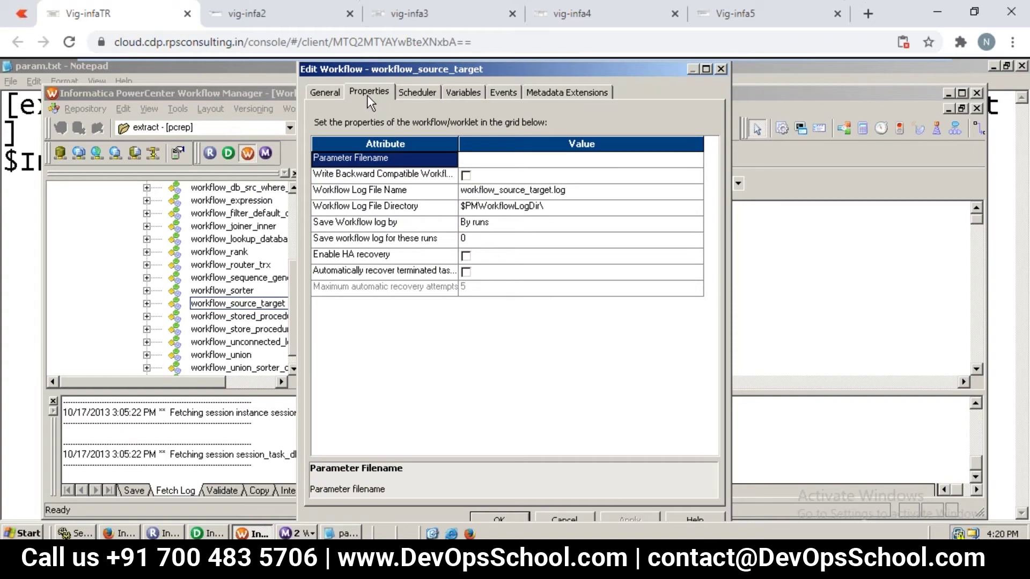
click(472, 159)
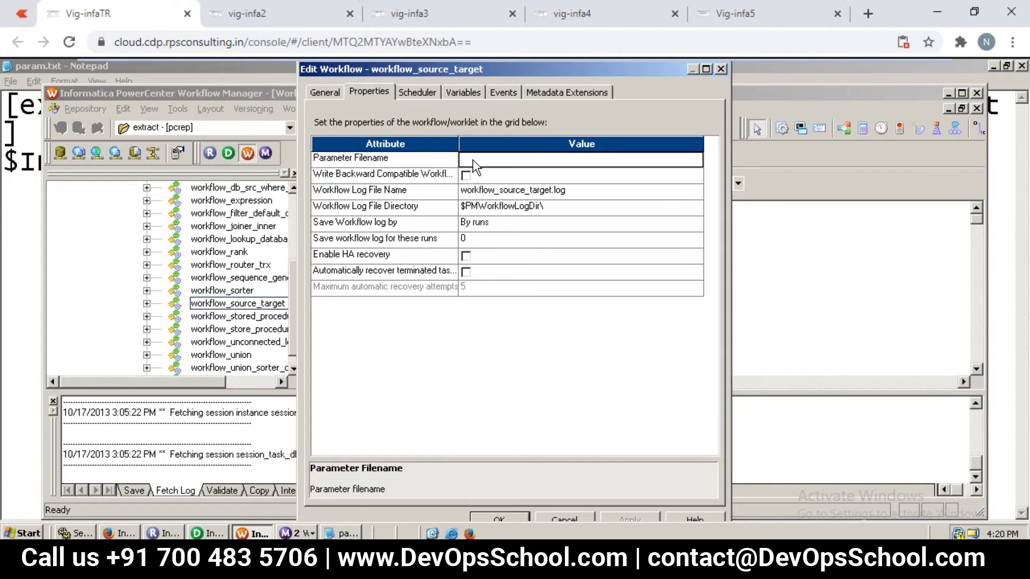
text(c:\)
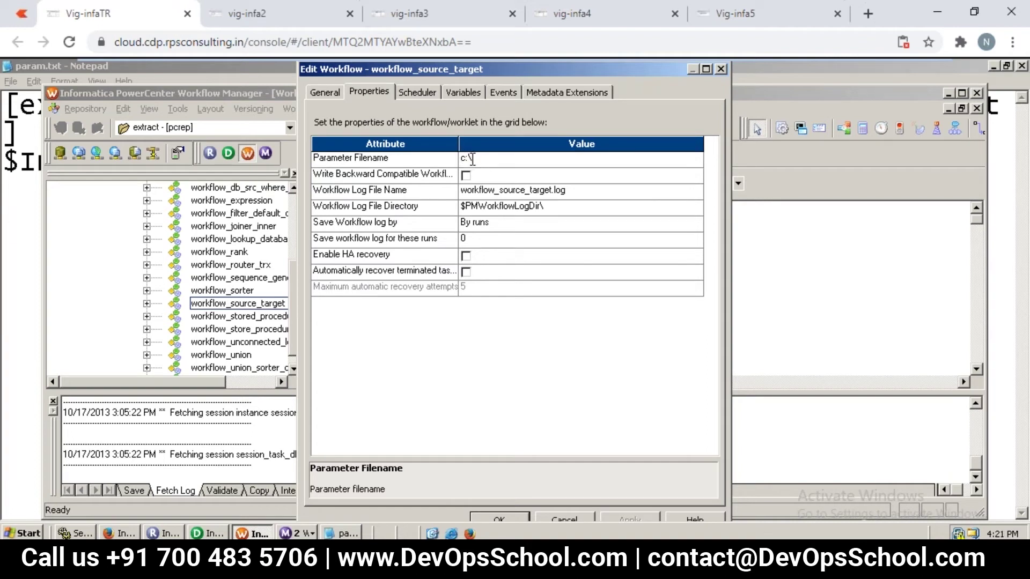
text(source\param.txt)
double_click(499, 158)
click(498, 157)
click(503, 286)
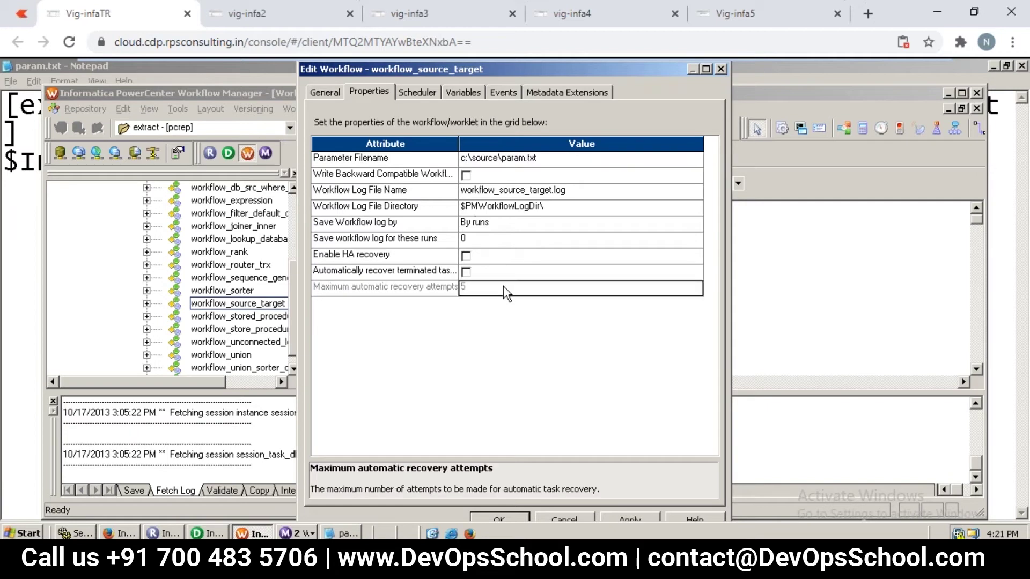
Step: In the vig-infa2 session, open workflow_sort in the Workflow Designer
click(260, 21)
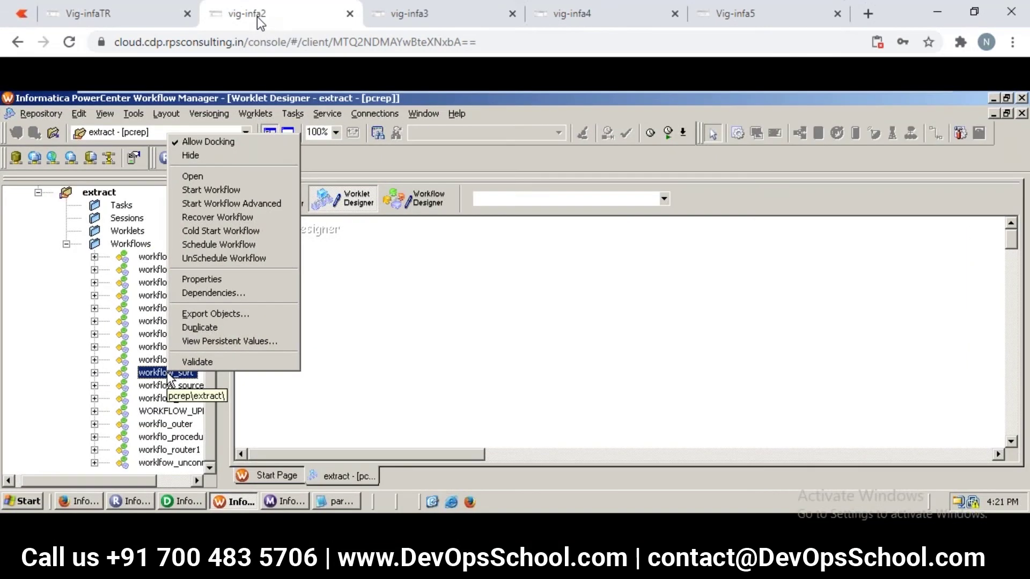
key(Down)
key(Down)
key(Down)
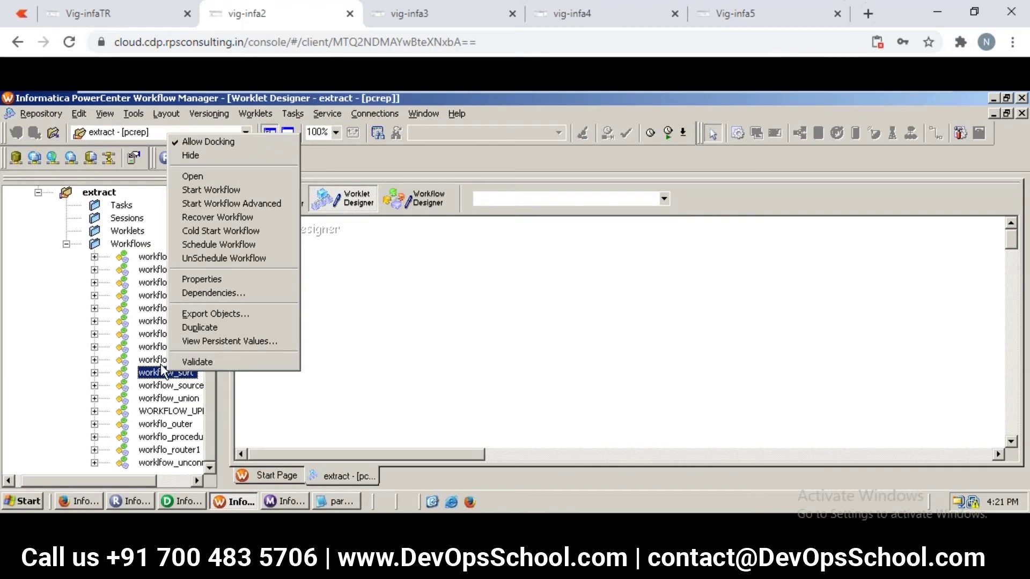
key(Return)
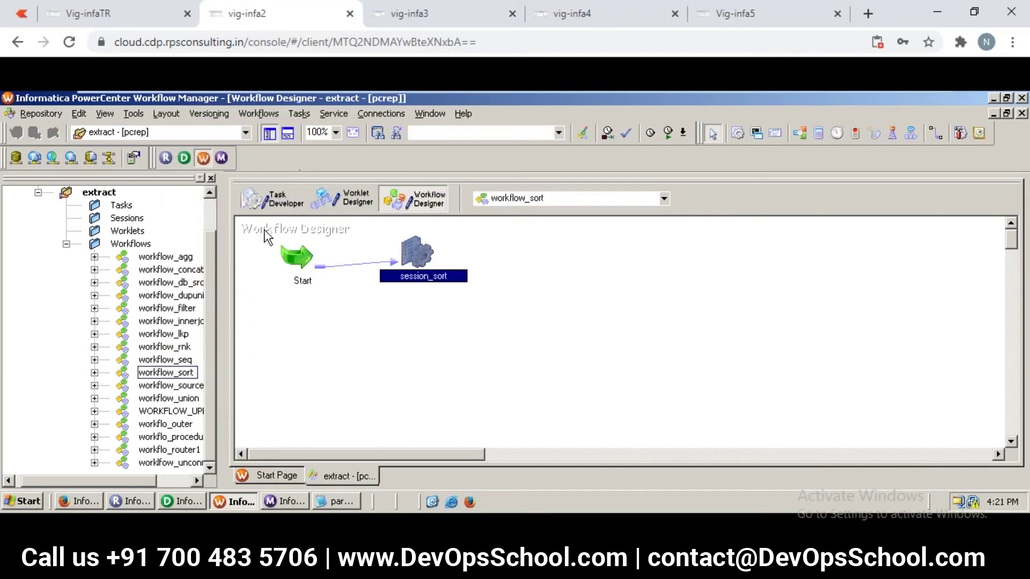
Step: Edit workflow_sort's properties and set its Parameter Filename to c:\source\param.txt
click(258, 115)
click(267, 148)
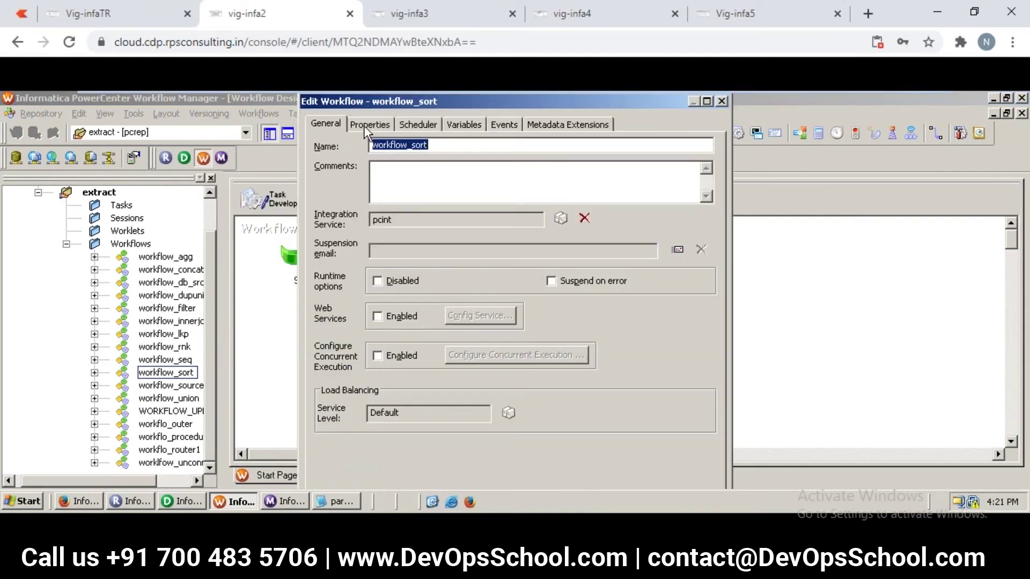
click(364, 125)
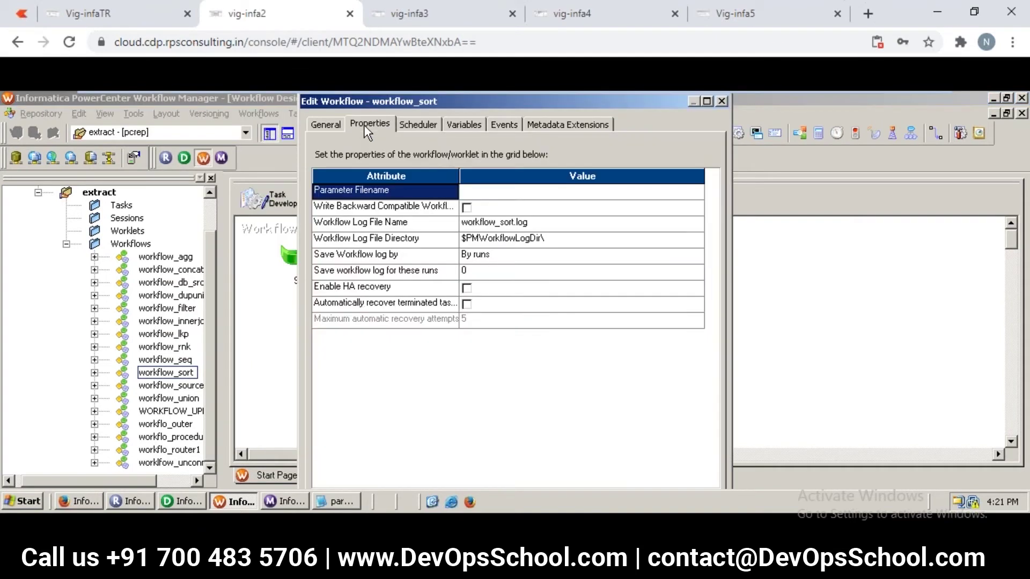
click(477, 190)
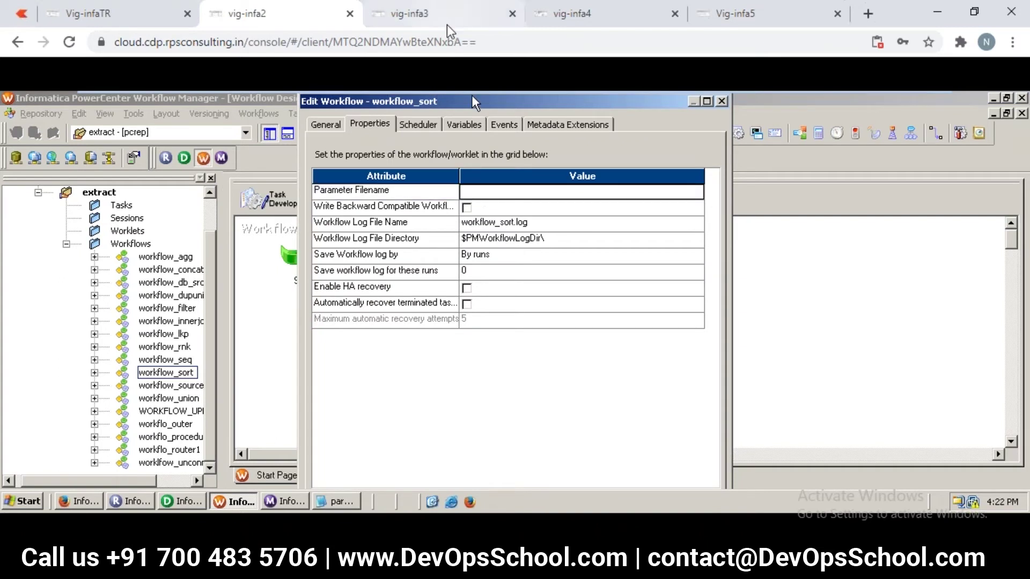
text(c:)
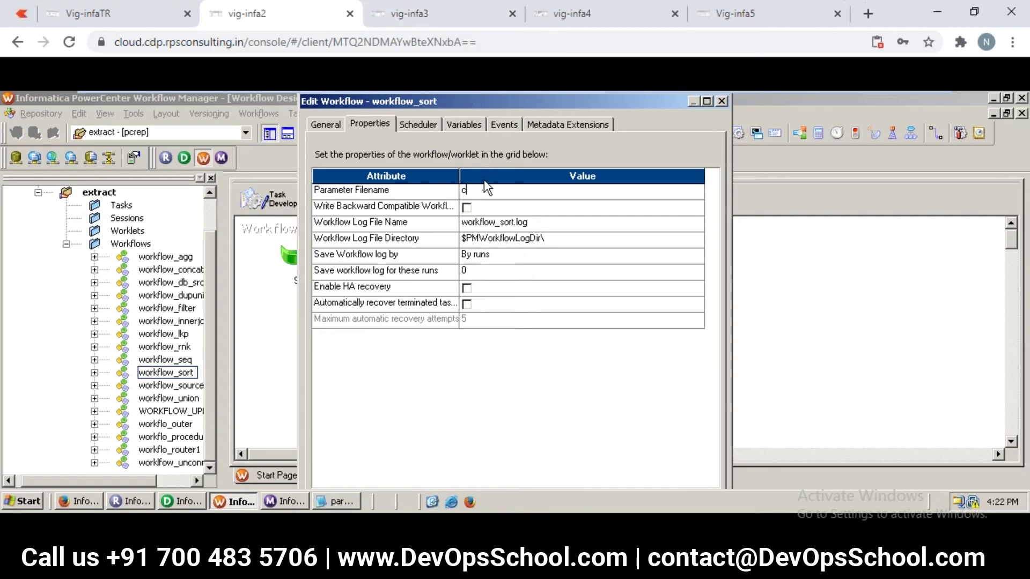
Step: Check the workflow's Parameter Filename setting in the vig-infa3, vig-infa4, Vig-infa5 and vig-infa2 sessions
click(425, 21)
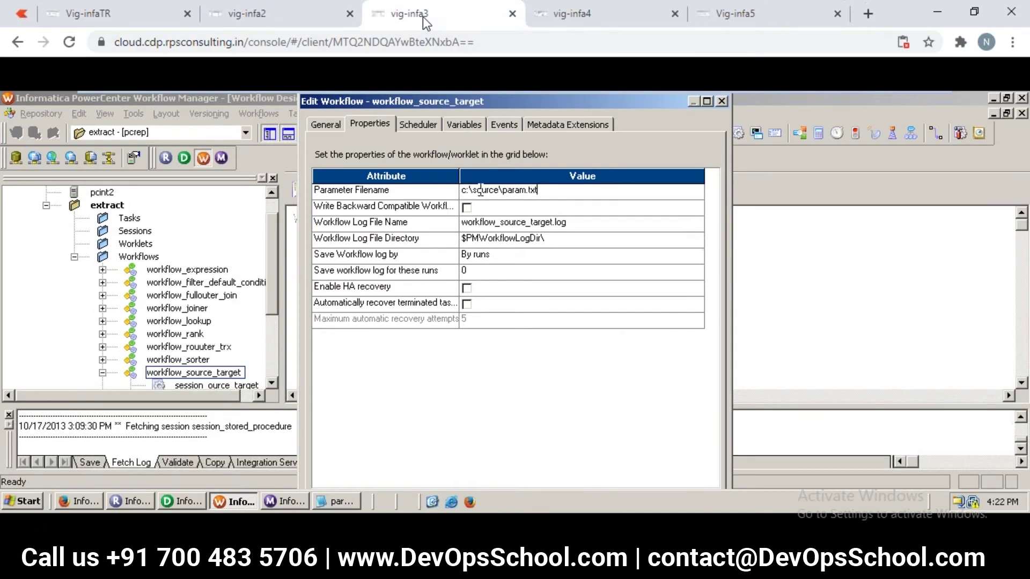
click(566, 19)
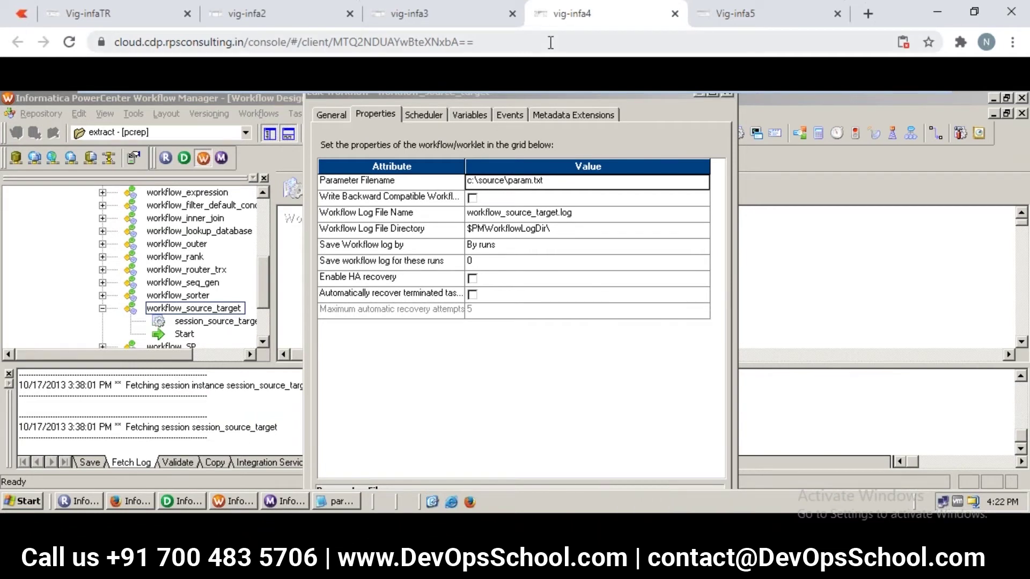
click(714, 25)
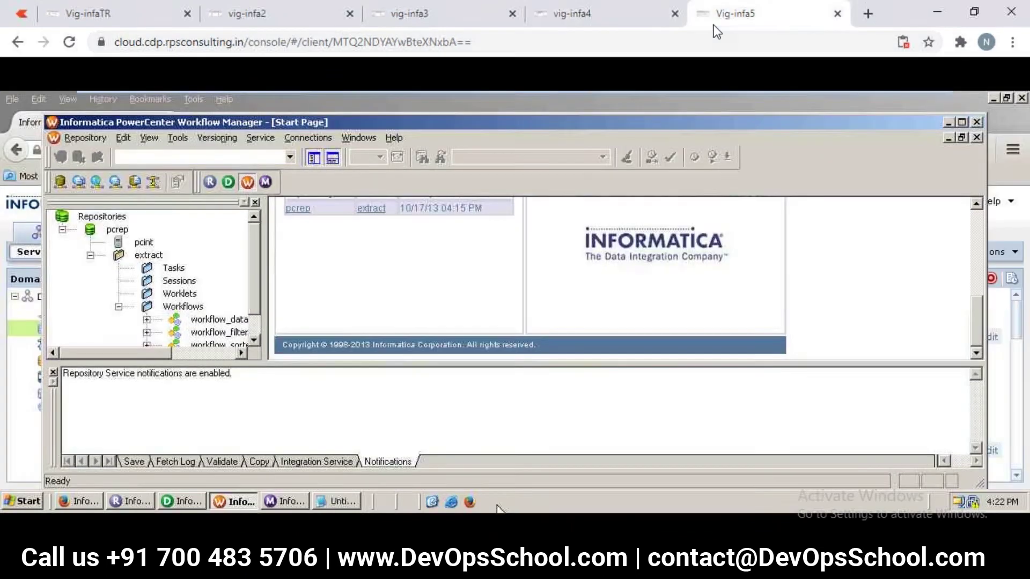
click(566, 21)
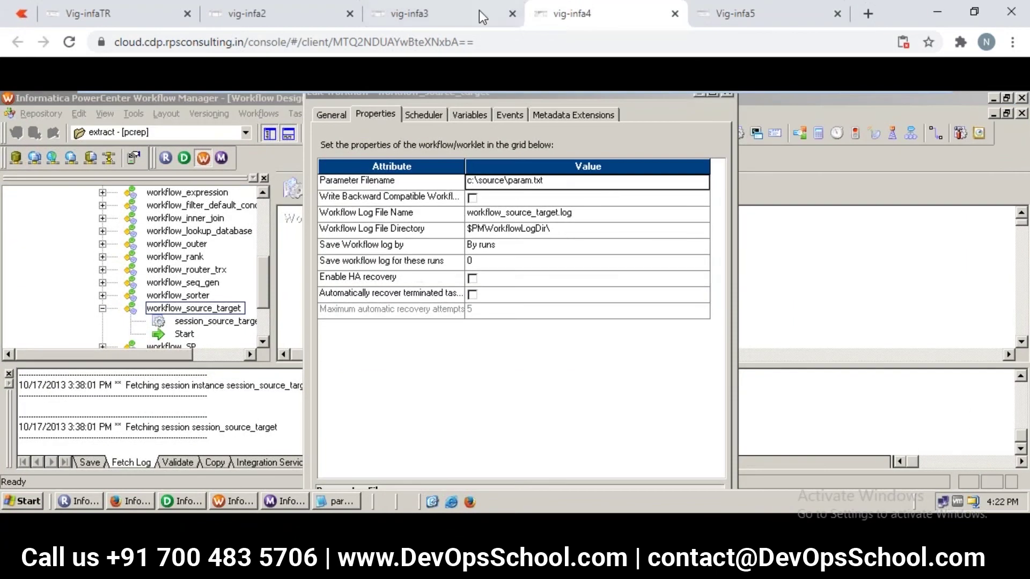
click(423, 17)
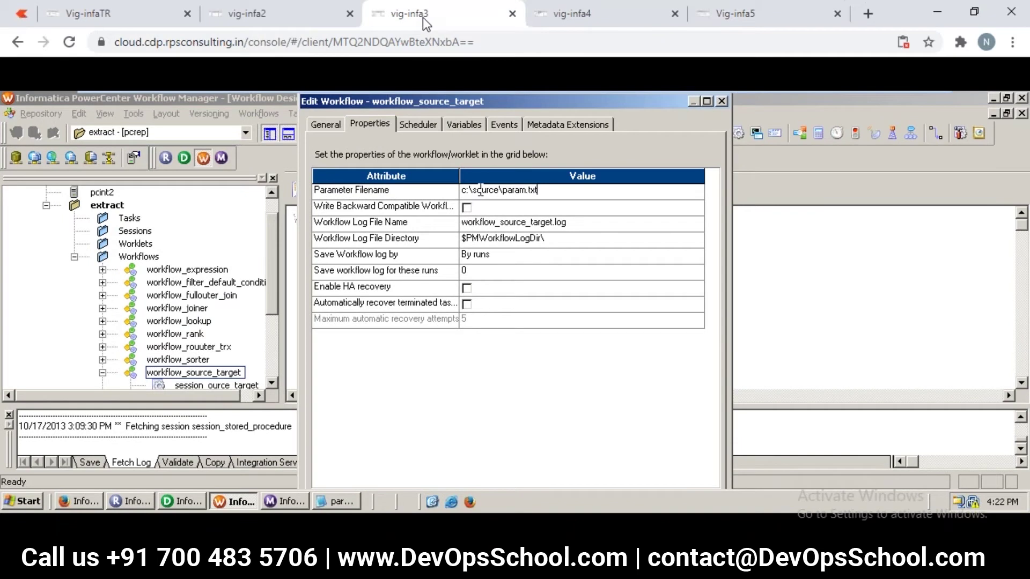
click(266, 21)
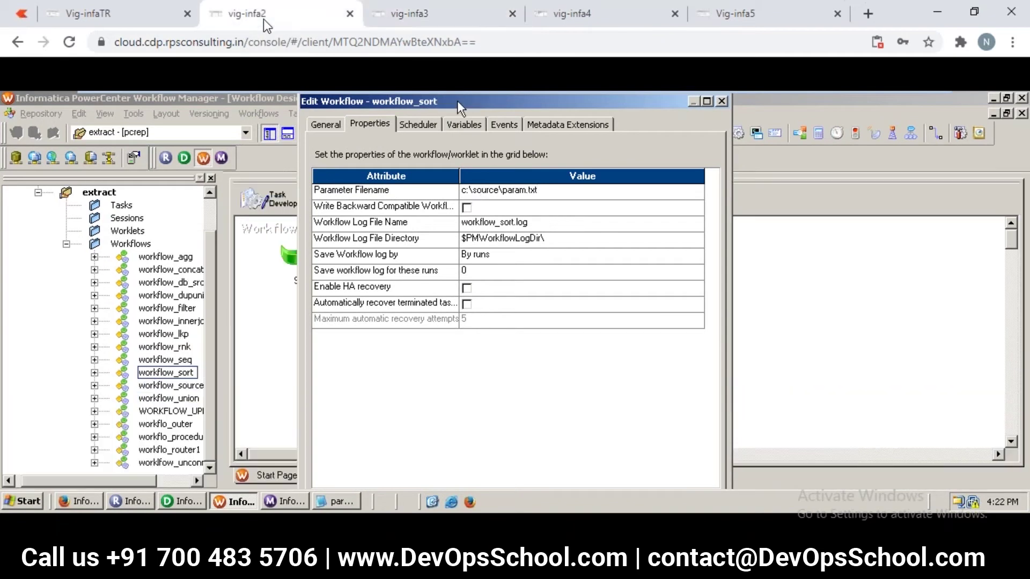
Step: Return to the Vig-infaTR session and accept the property changes of workflow_source_target
click(92, 17)
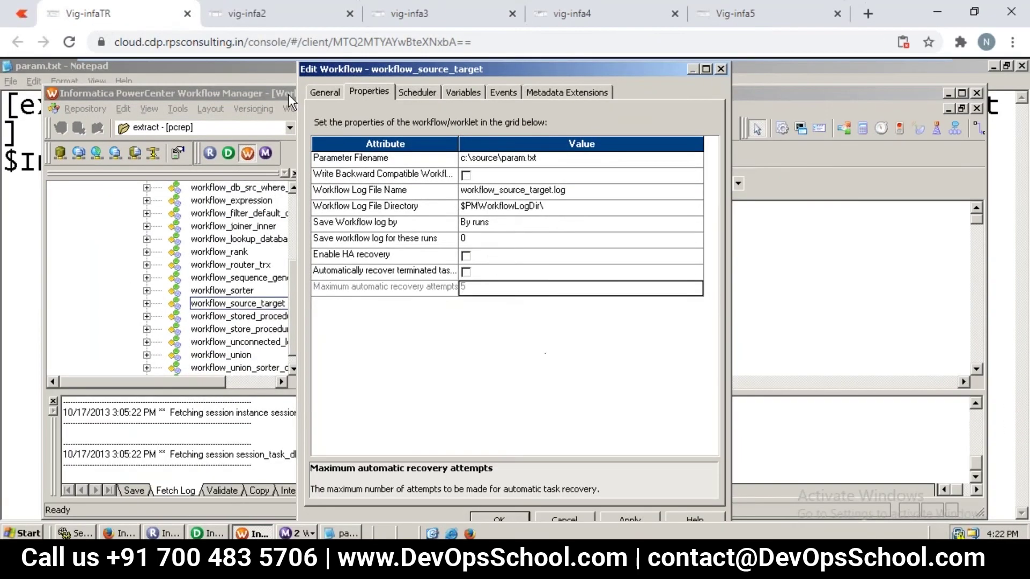
click(498, 515)
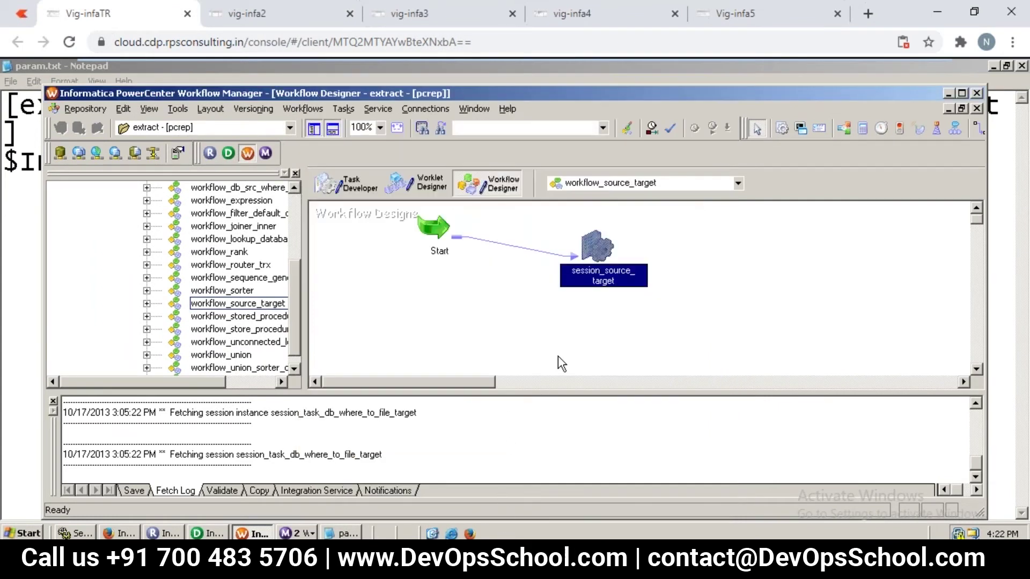
click(681, 278)
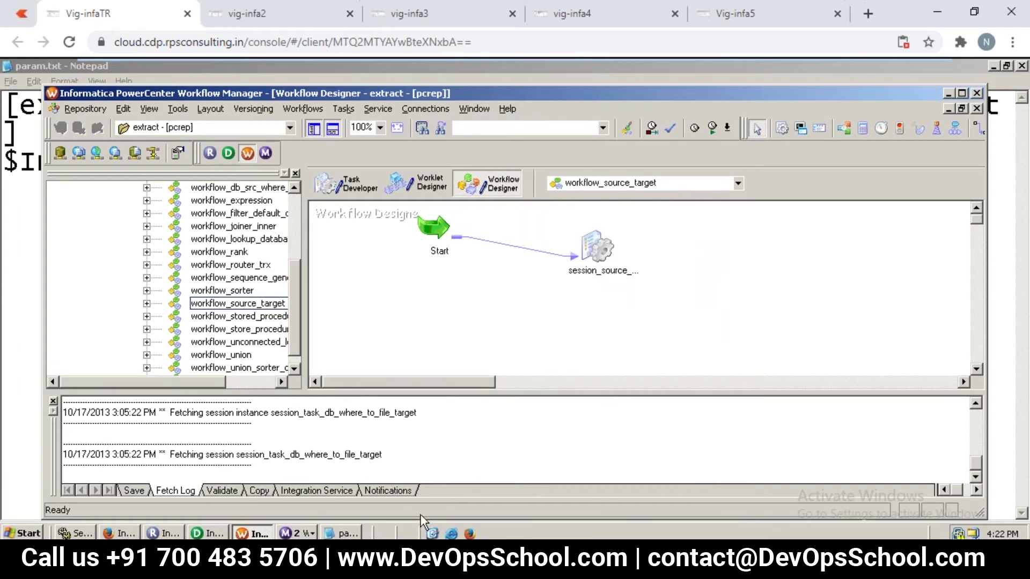
Step: Bring up param.txt and highlight the $InputFileName line and the session name in the scope header
click(330, 534)
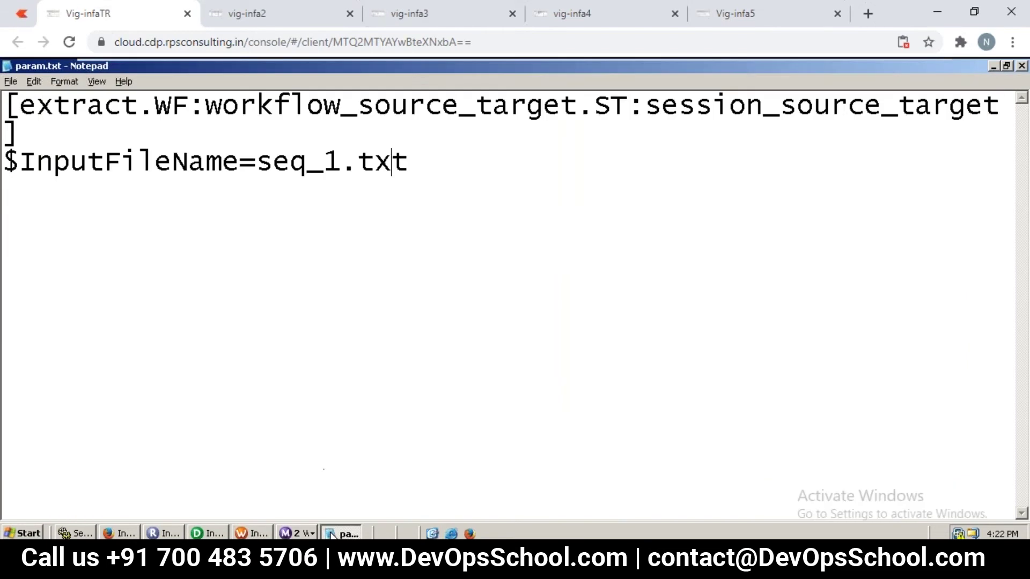
drag(87, 161, 2, 177)
click(492, 175)
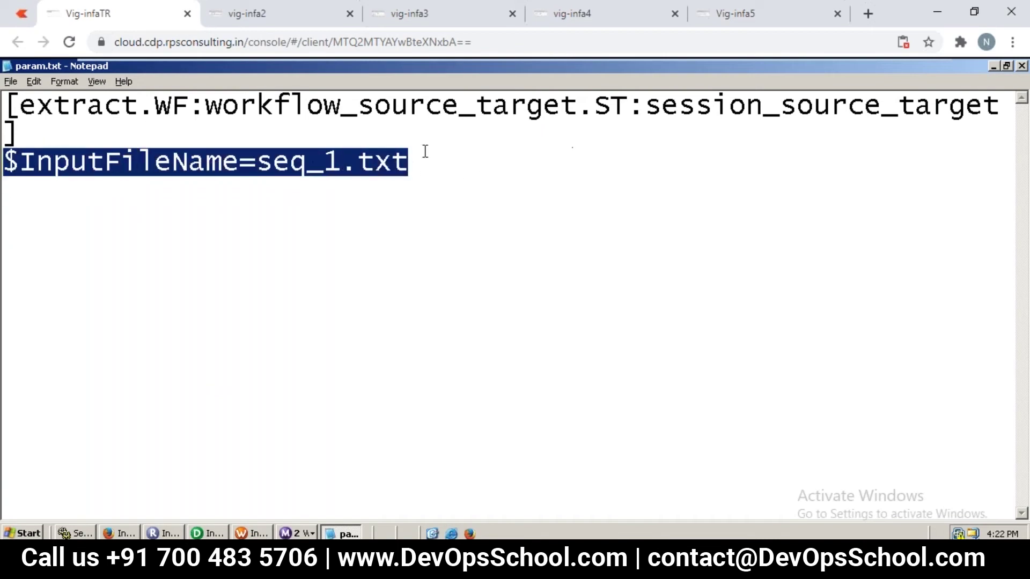
drag(647, 112, 990, 116)
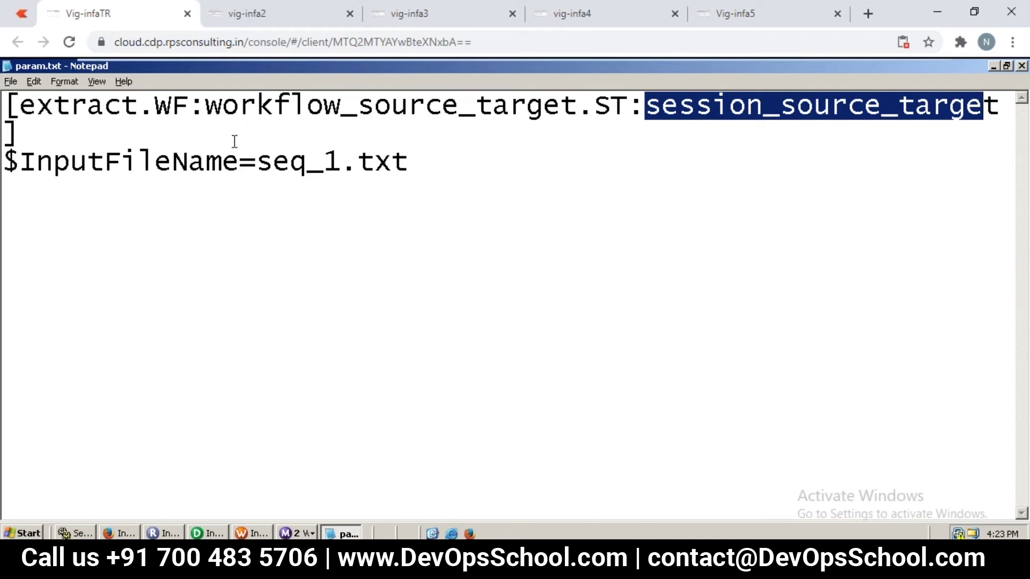
Step: Edit the session_source_target task in Workflow Manager and set its session-level Parameter Filename property to c:\source\param.txt
click(256, 534)
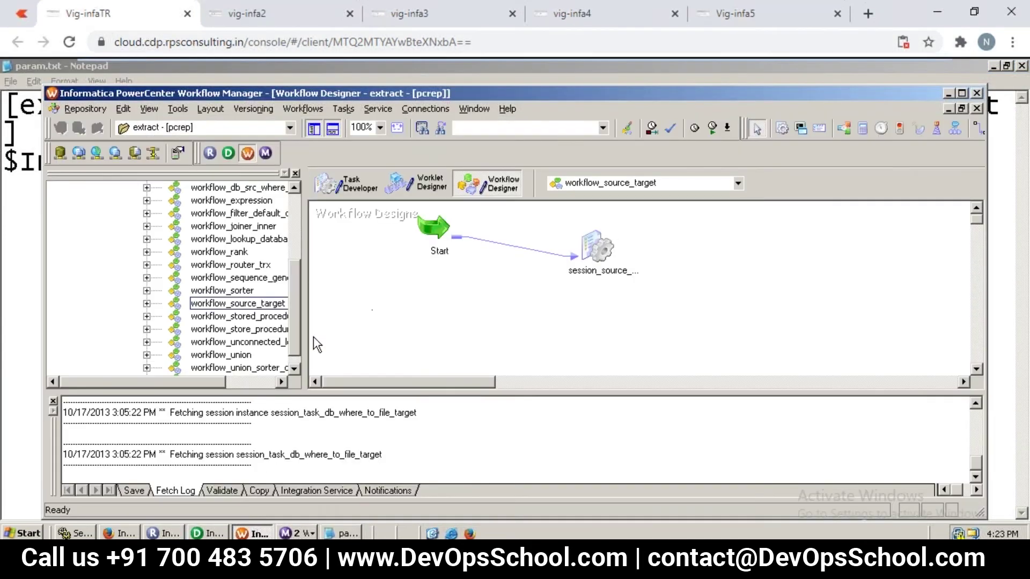
click(595, 256)
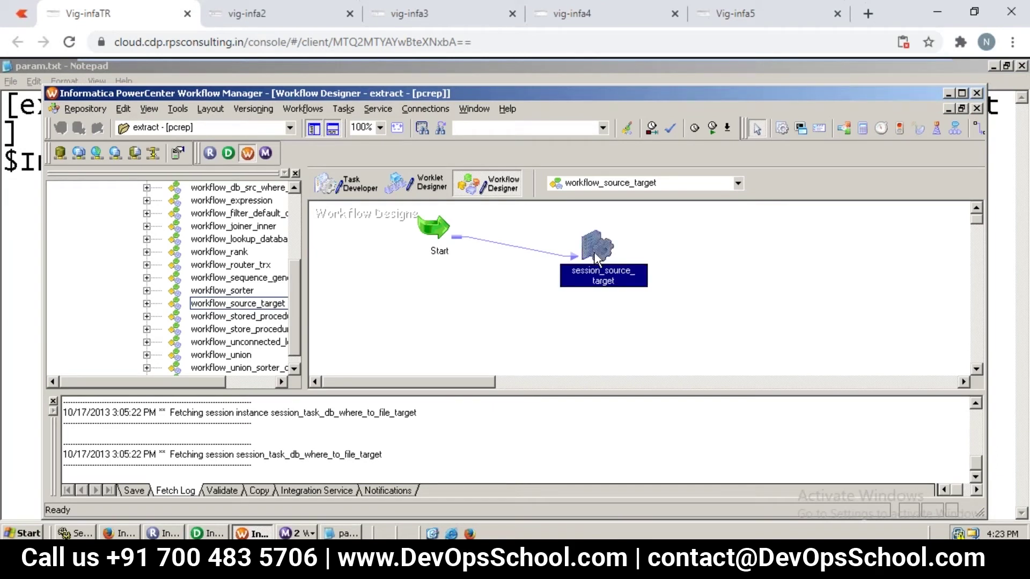
double_click(596, 257)
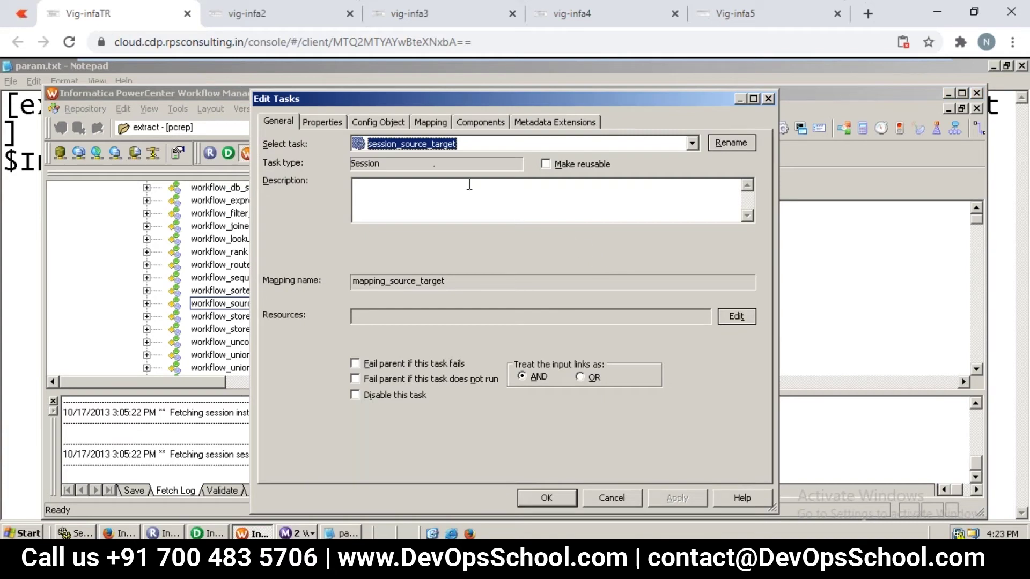
click(336, 127)
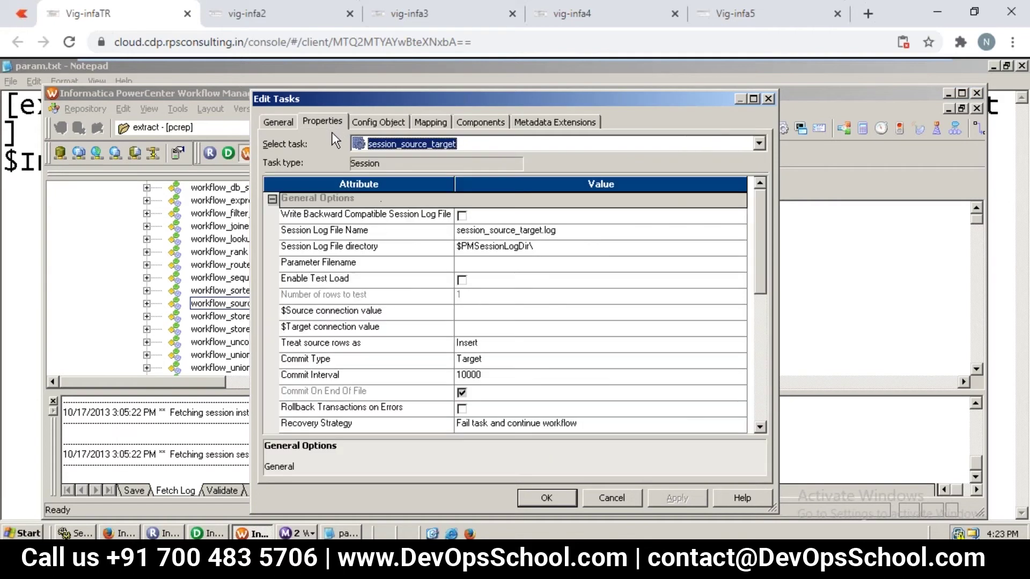
click(477, 267)
click(477, 265)
text(c:\)
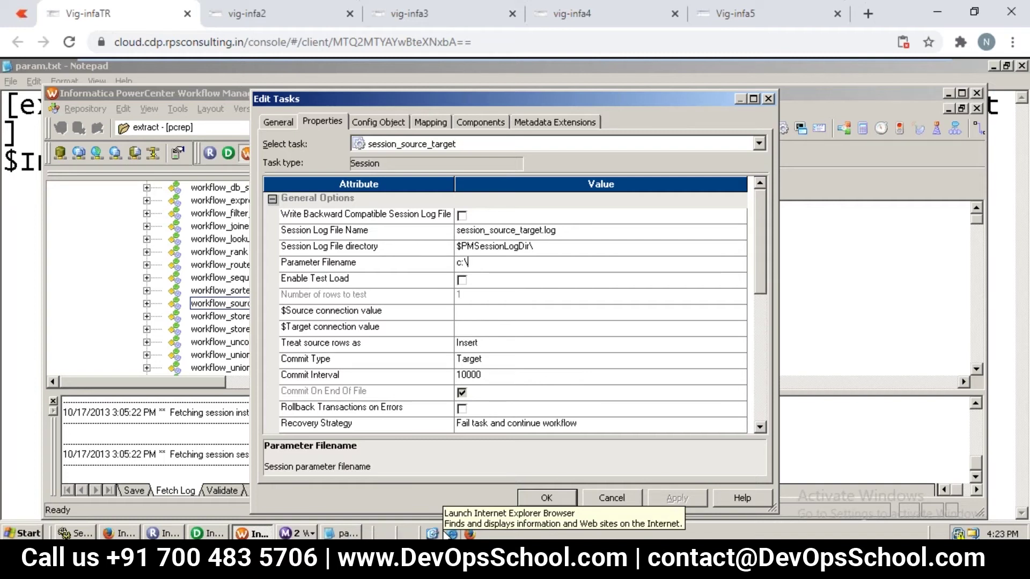
text(source\param.txt)
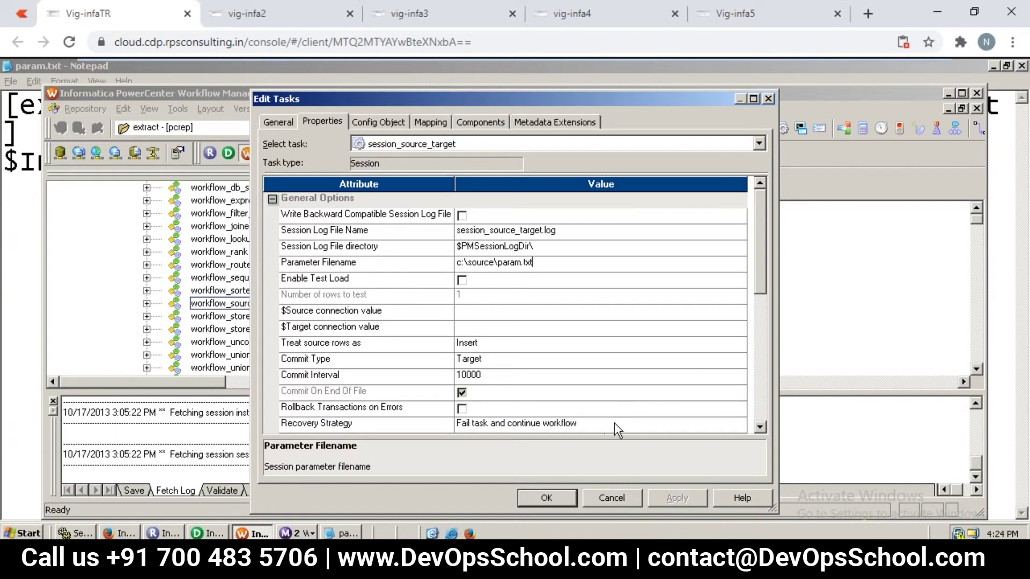
Step: Check the session task's Parameter Filename entry in the vig-infa2, vig-infa3 and vig-infa4 sessions
click(304, 15)
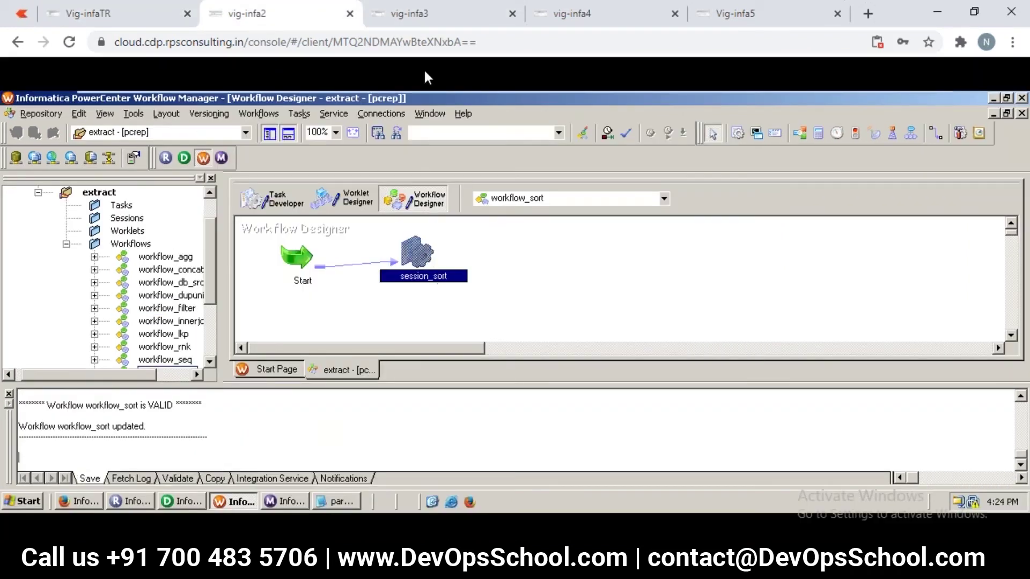
click(424, 16)
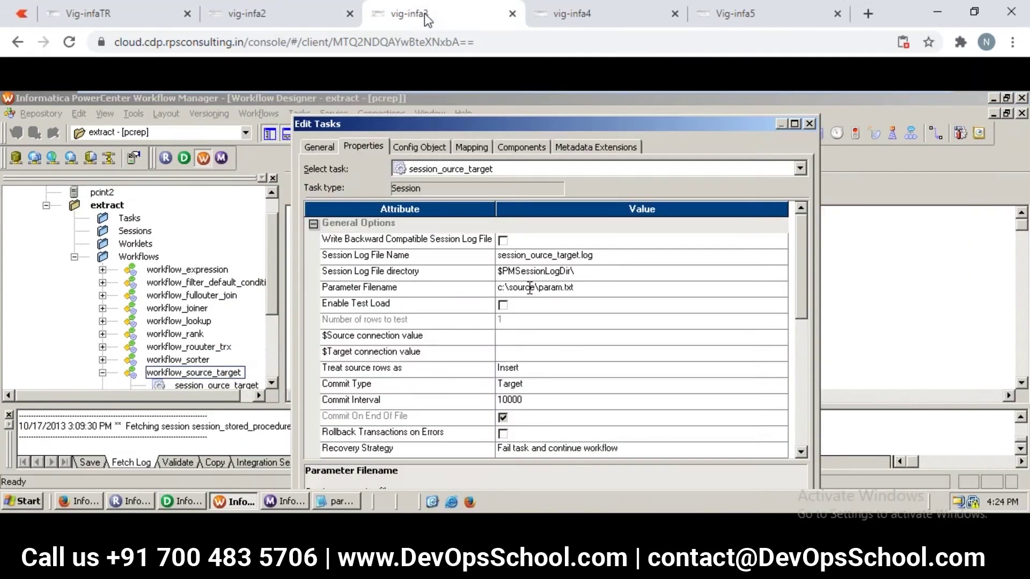
click(558, 17)
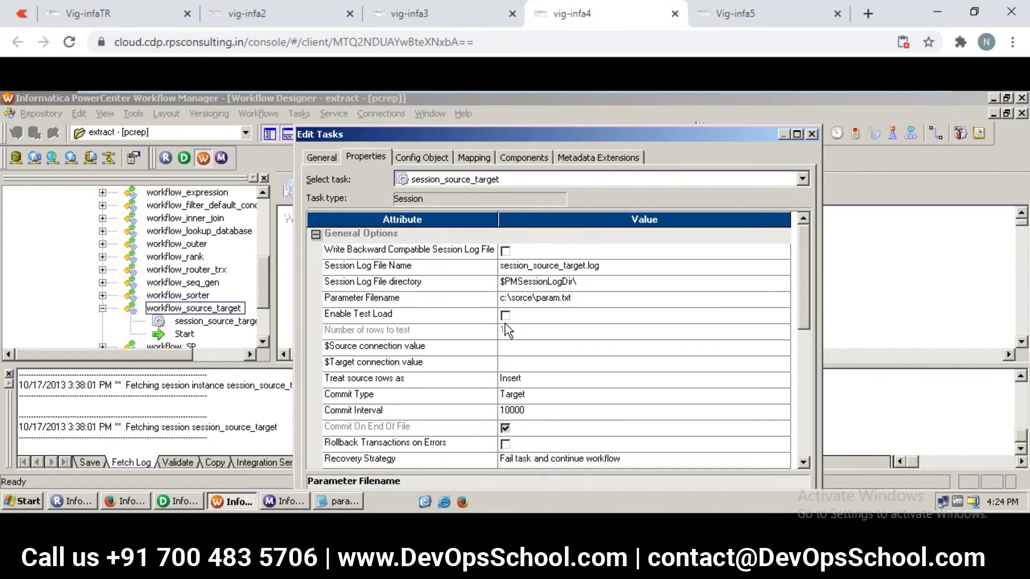
key(Left)
key(Left)
key(Left)
key(Left)
Step: Go back to the Vig-infaTR session and accept the session_source_target task changes
click(137, 14)
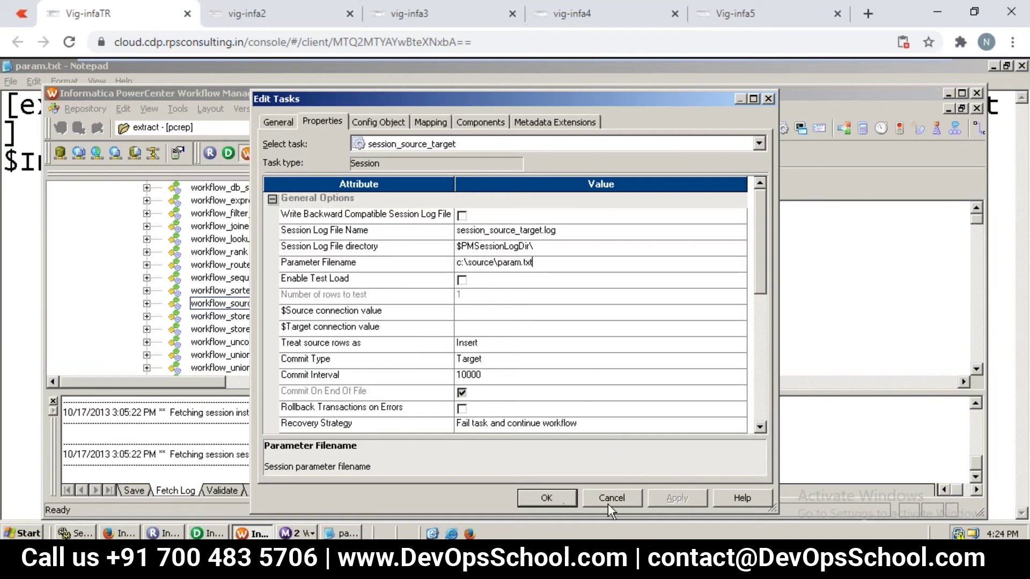
click(555, 504)
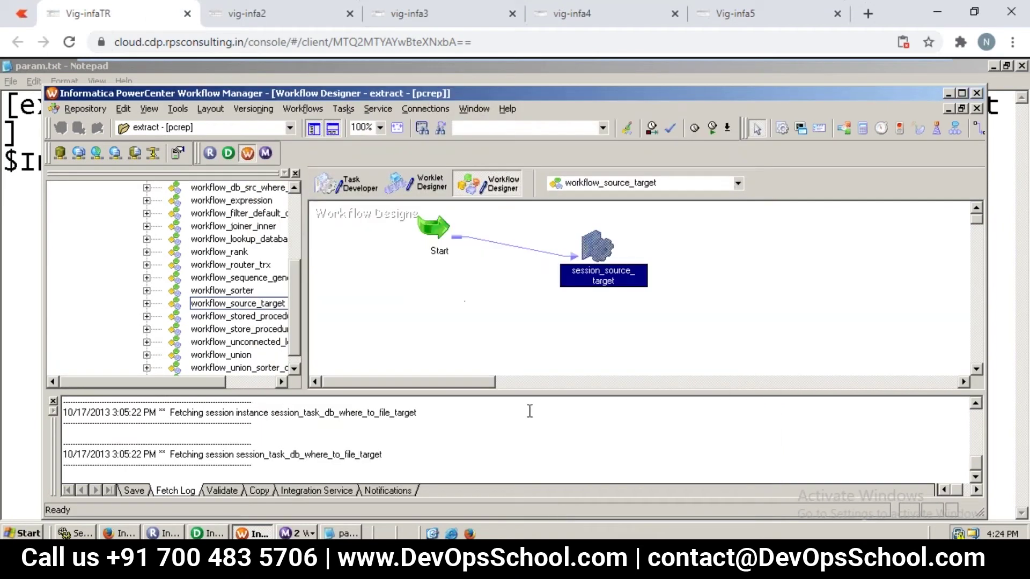
click(458, 290)
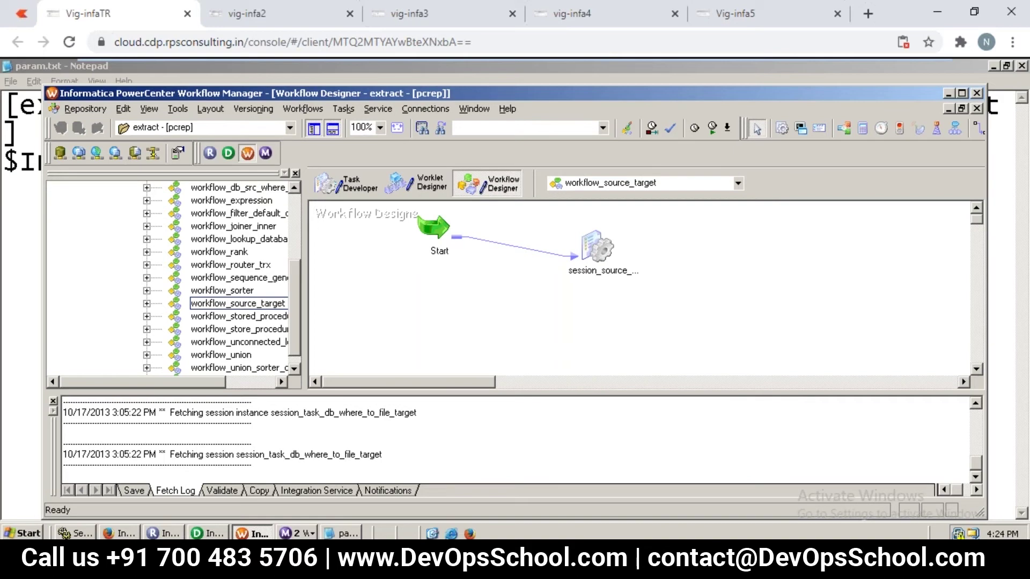
Step: Switch to the local Notepad notes and highlight "refer the param file" followed by "supplying the parameter..."
mouse_move(574, 563)
click(614, 475)
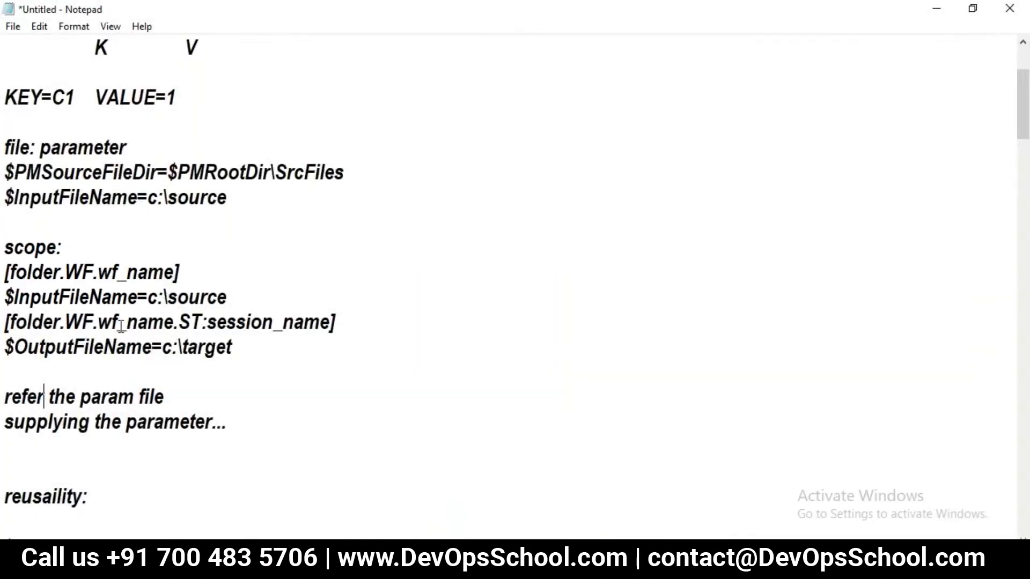
click(184, 405)
key(shift+Home)
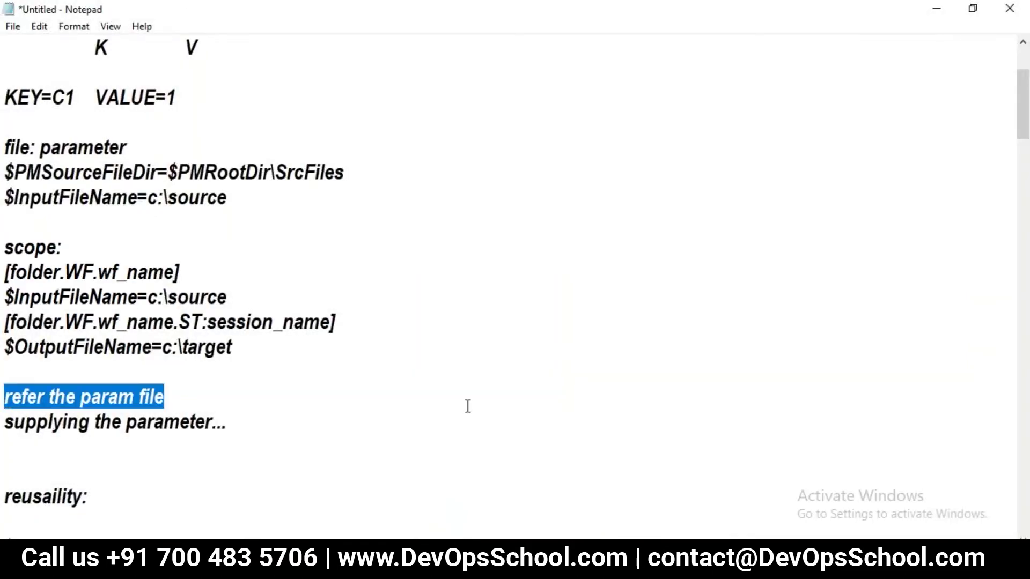
drag(235, 422, 4, 427)
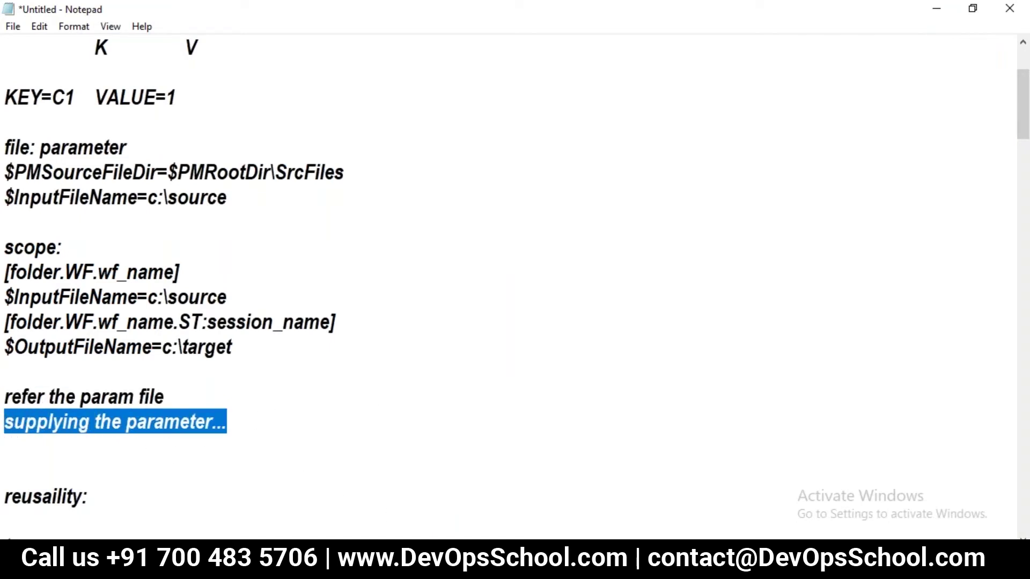
mouse_move(611, 568)
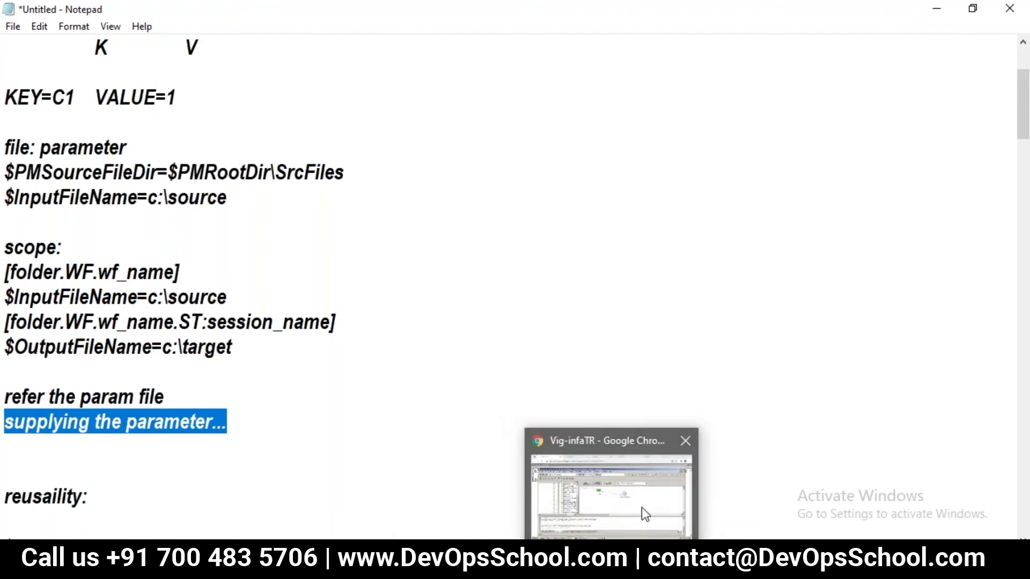
Step: Switch to the Vig-infaTR session and copy the $InputFileName variable name from param.txt
mouse_move(571, 568)
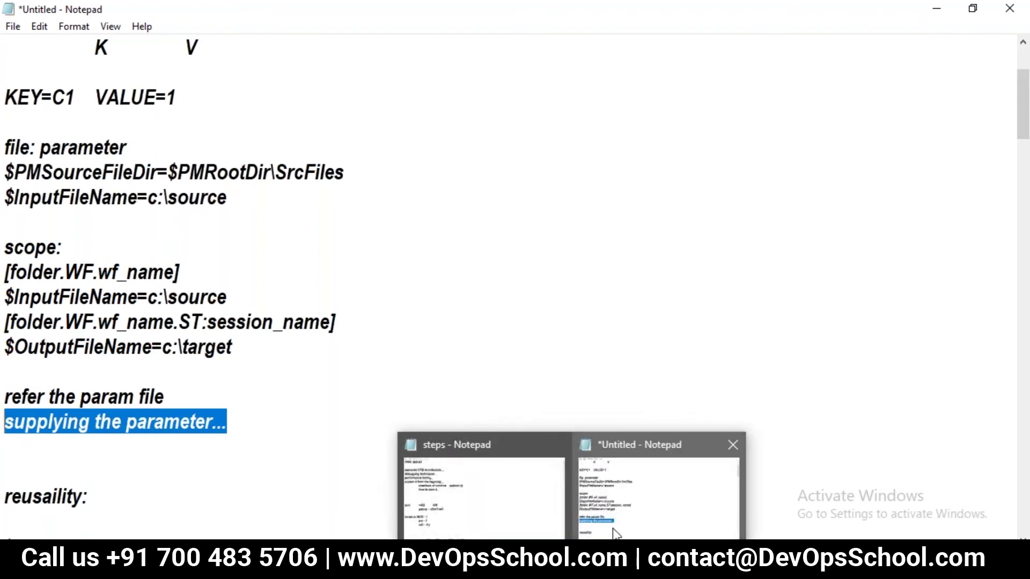
click(611, 567)
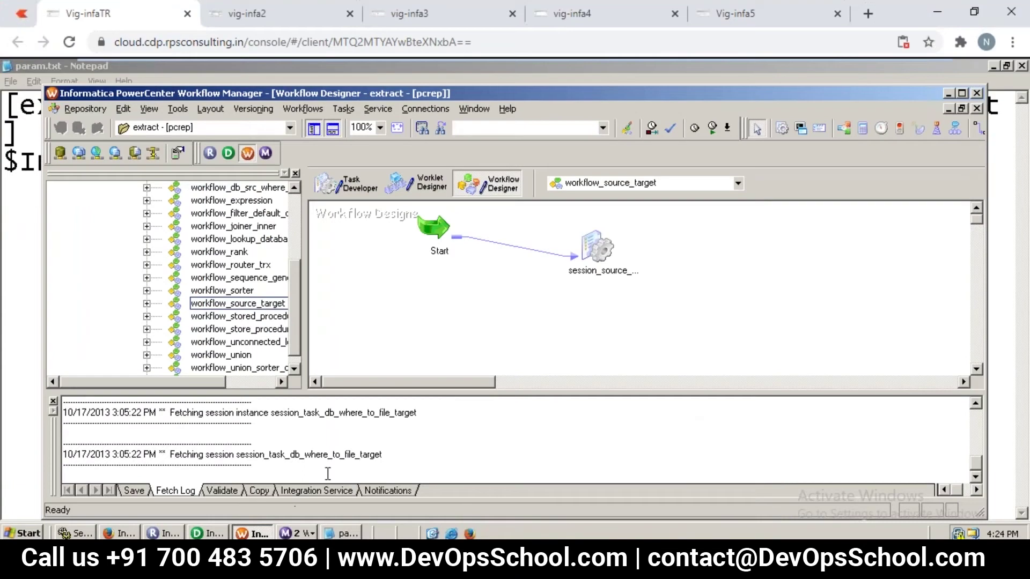
click(344, 533)
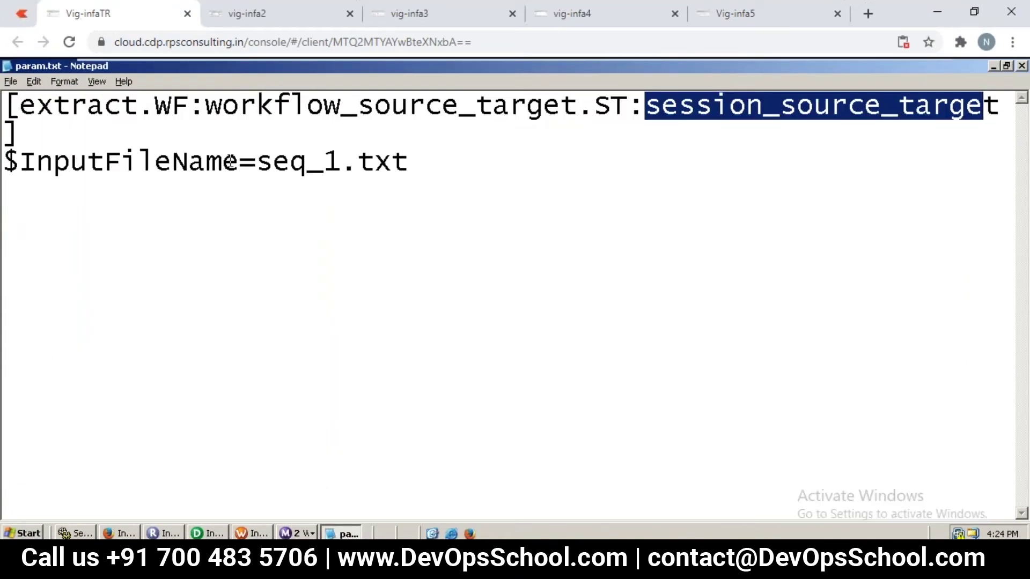
click(236, 161)
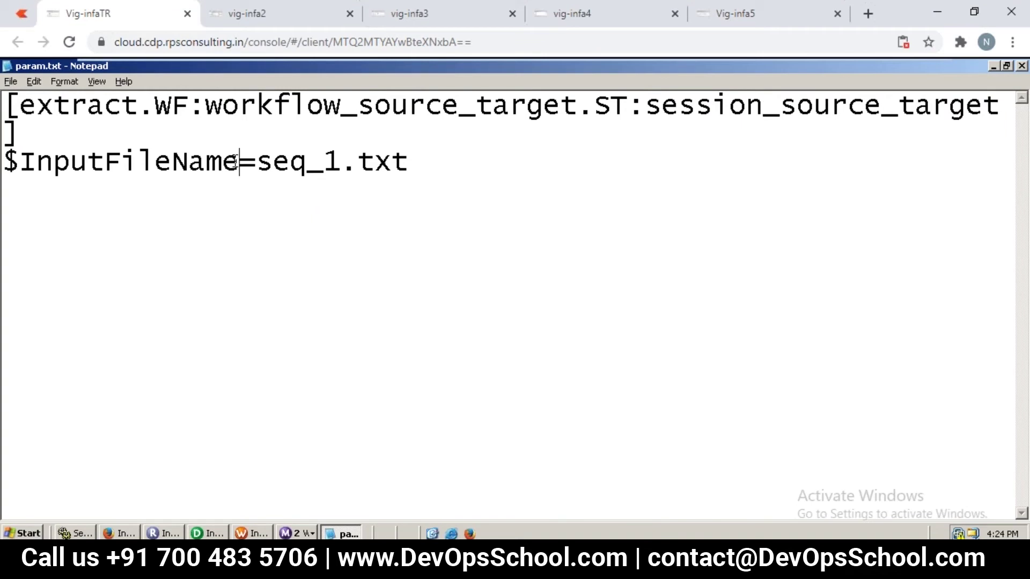
key(shift+Home)
key(ctrl+c)
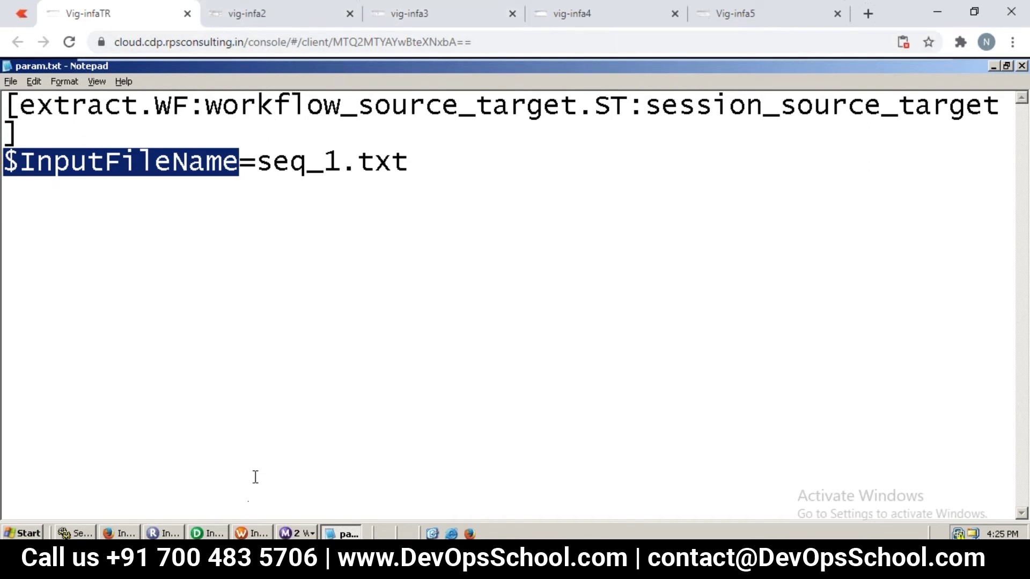
Step: In the session_source_target task's mapping settings, set the Source filename of SQ_seq_1 to $InputFileName
click(241, 533)
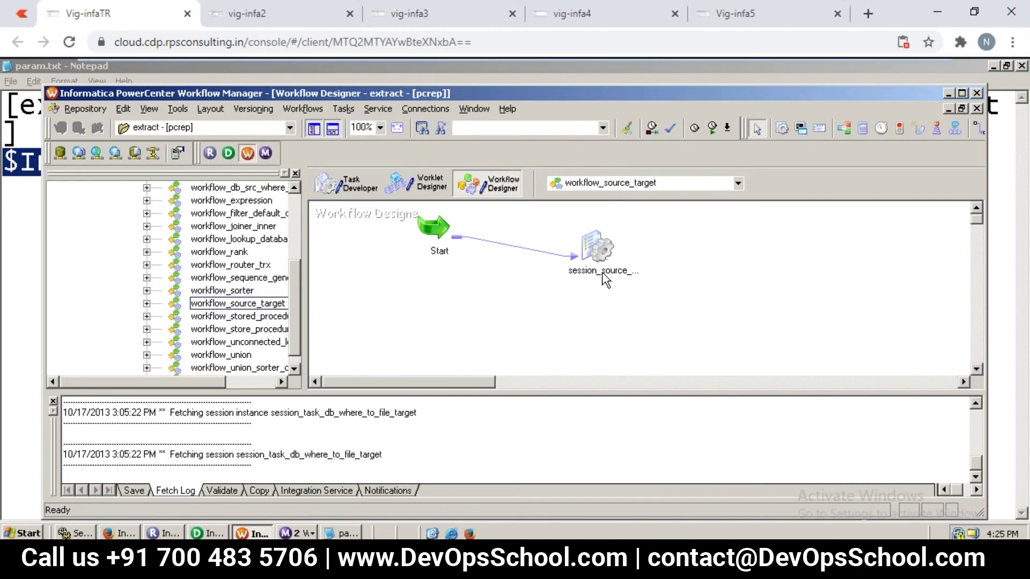
click(596, 248)
double_click(596, 248)
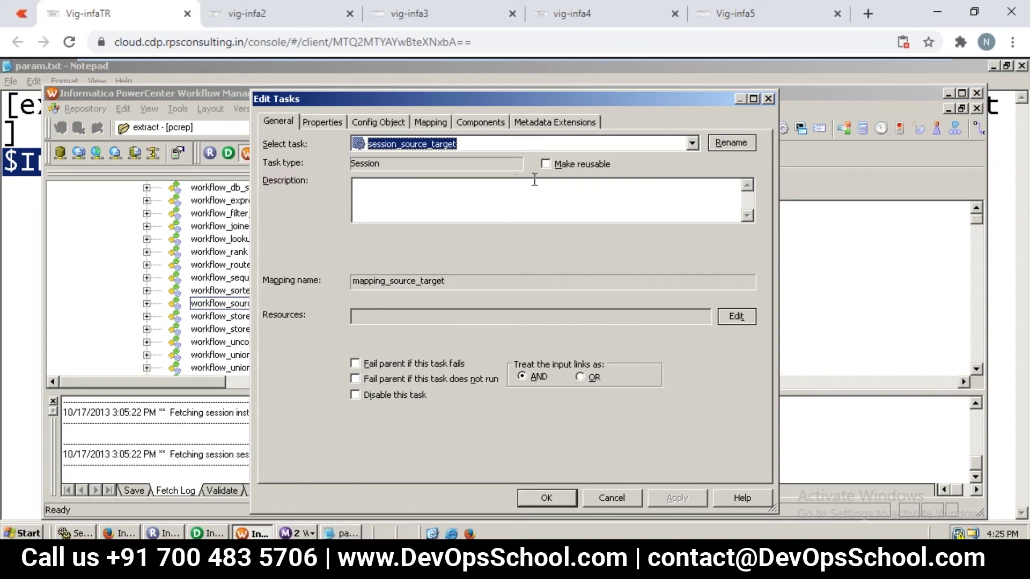
click(422, 118)
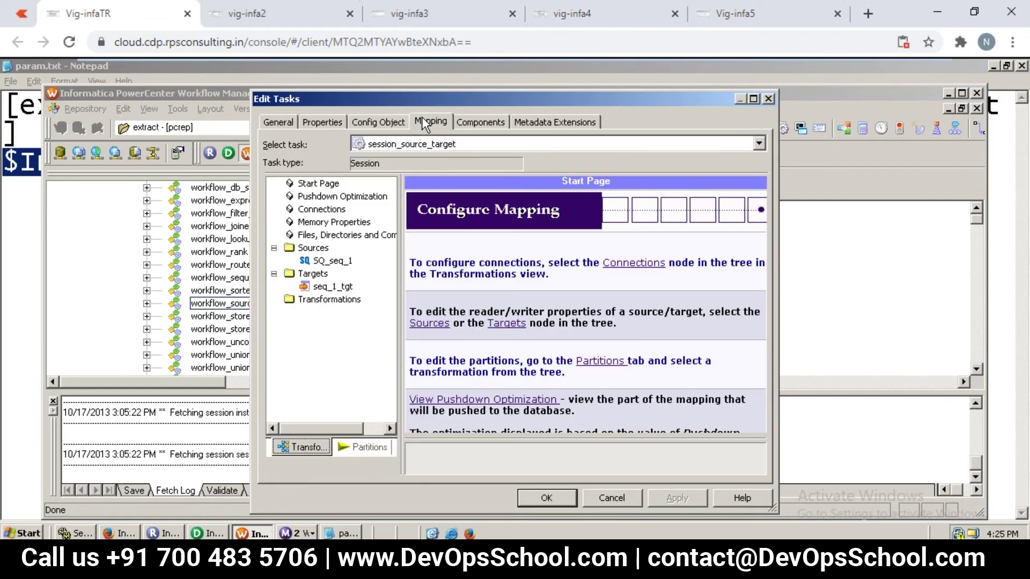
click(329, 260)
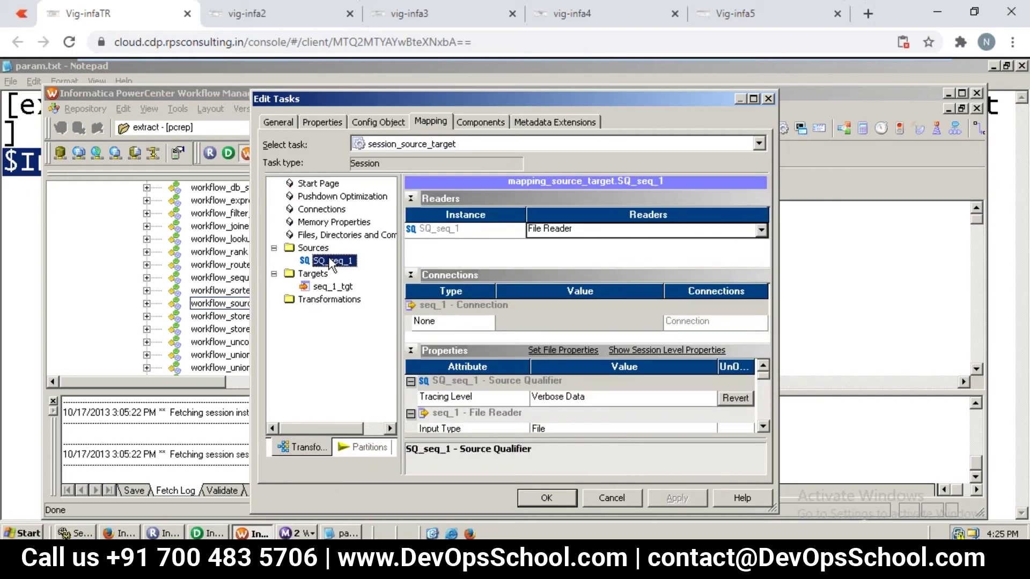
click(761, 422)
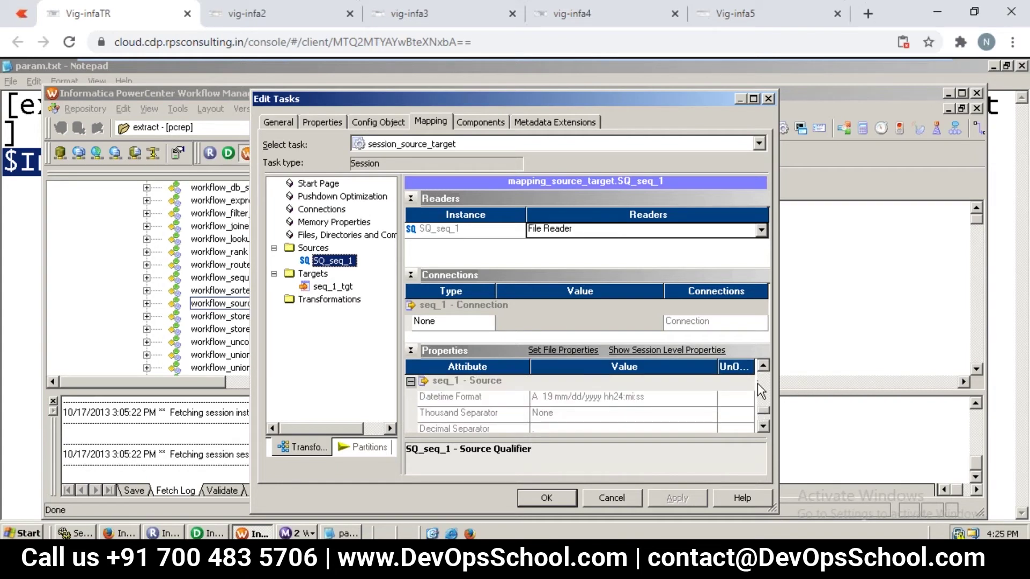
drag(760, 411, 758, 381)
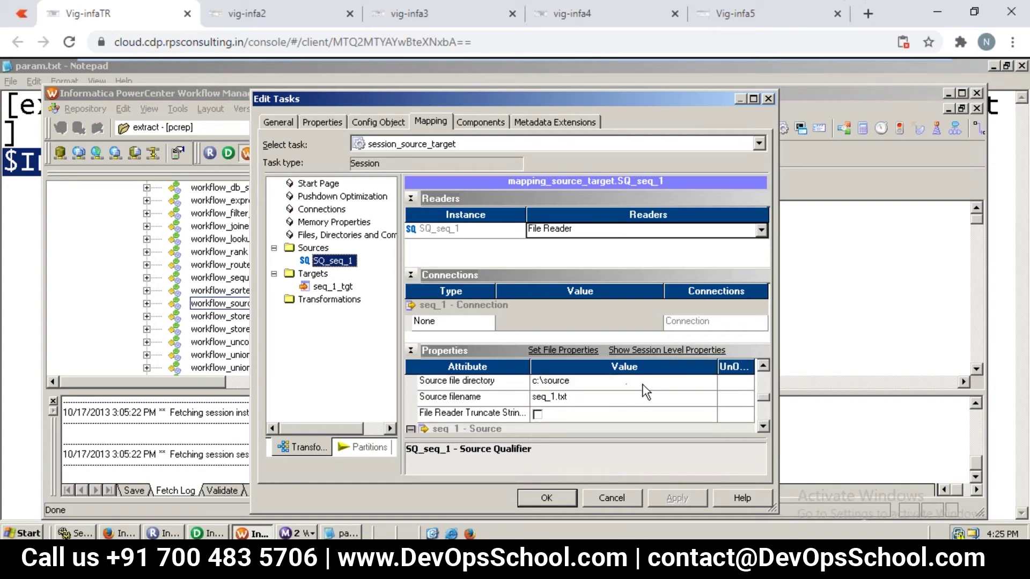
click(608, 400)
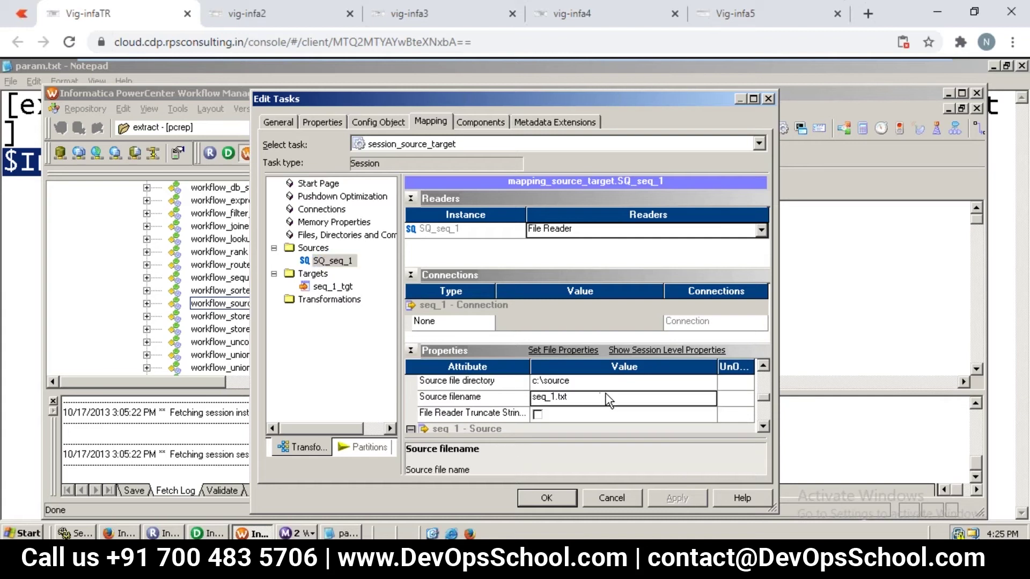
double_click(561, 398)
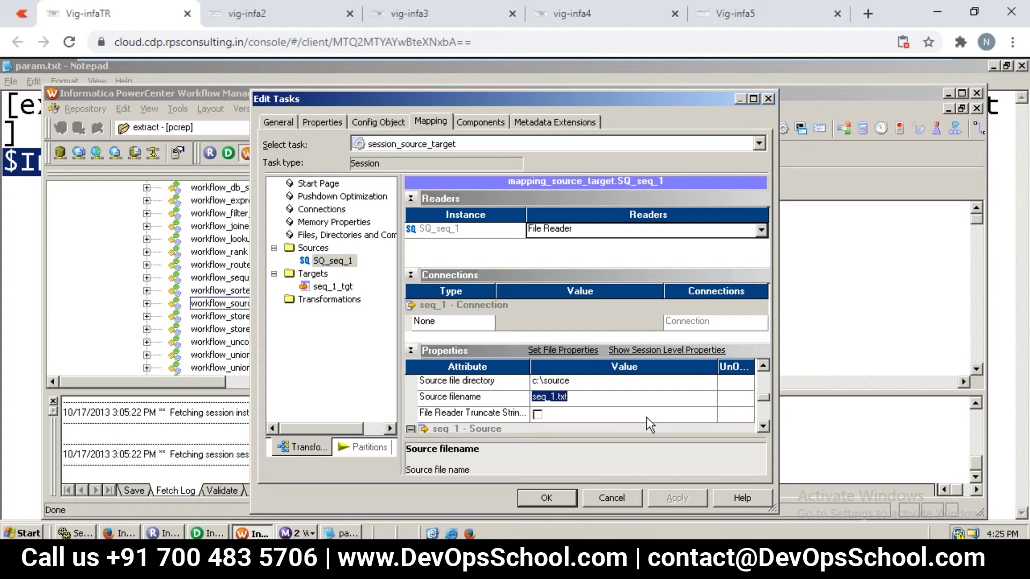
key(ctrl+v)
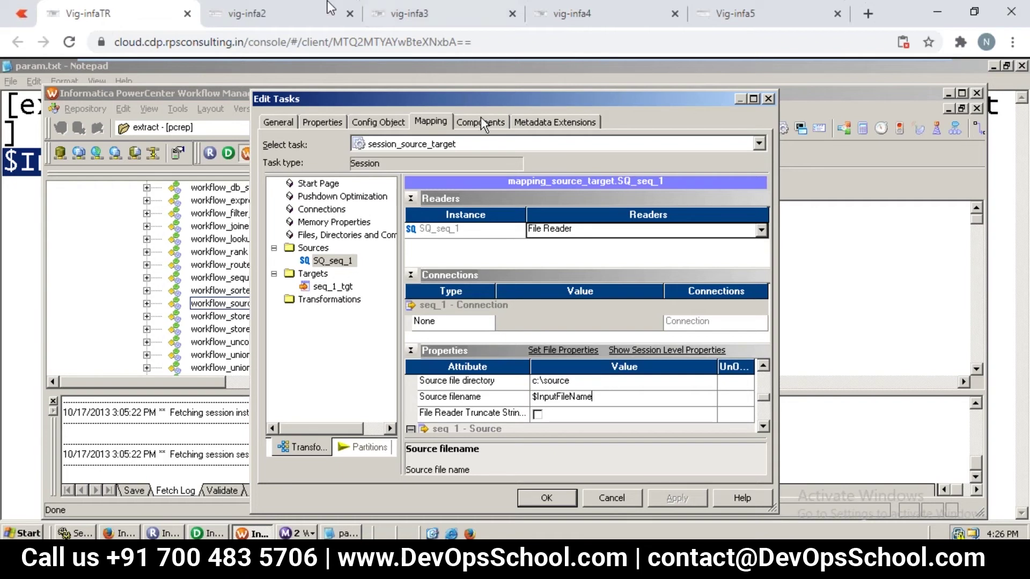
Step: In the vig-infa2 session, open the session_sort task's mapping settings and examine the SQ_DEPT source and seq_1_tgt_scratch target properties
click(288, 16)
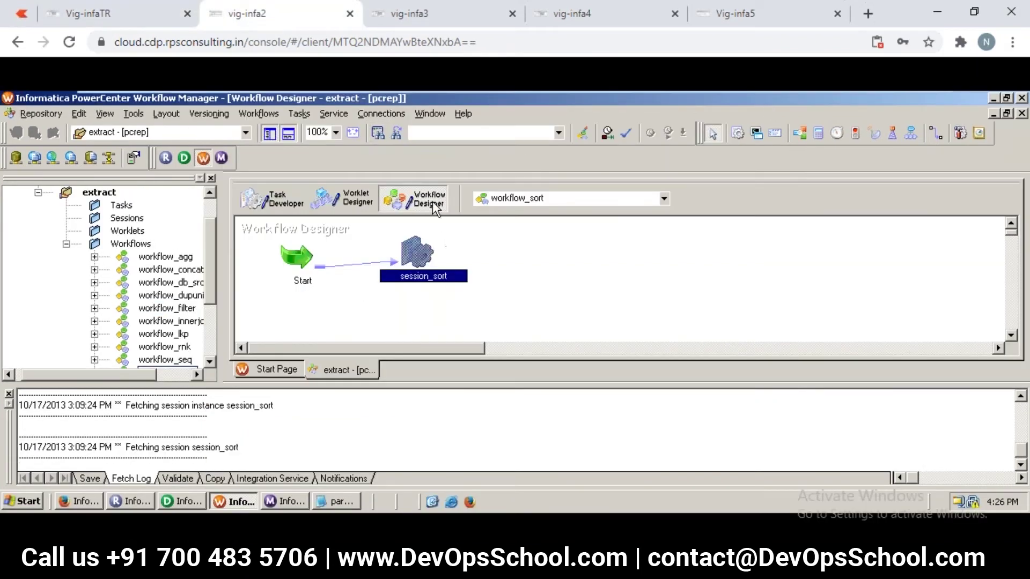
double_click(419, 259)
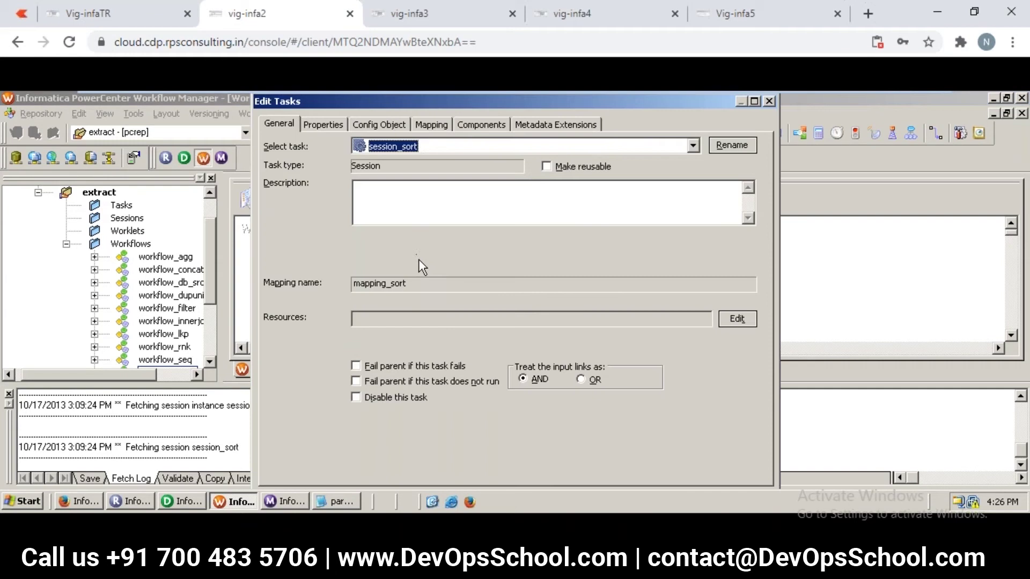
click(431, 125)
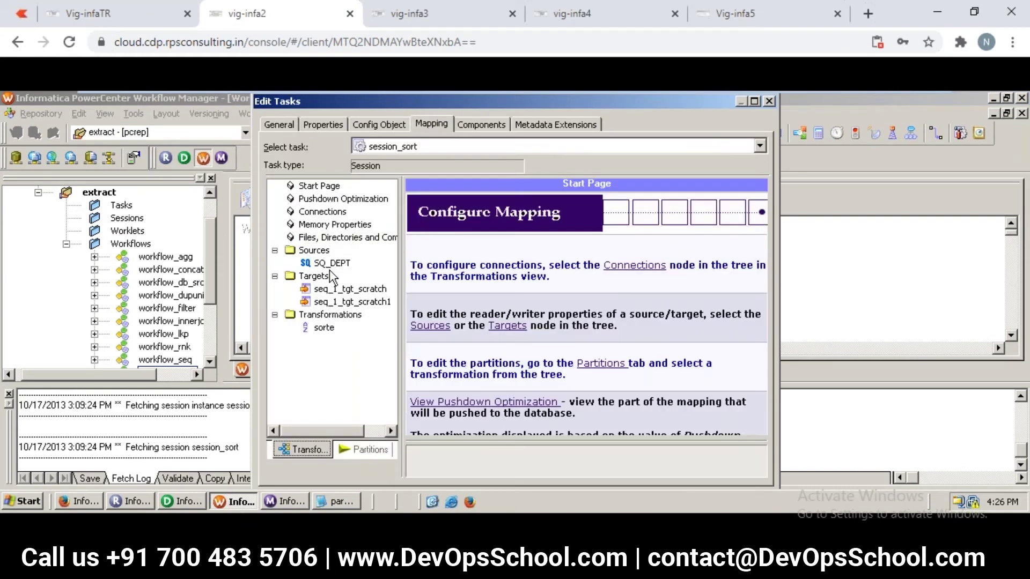
click(328, 276)
click(331, 263)
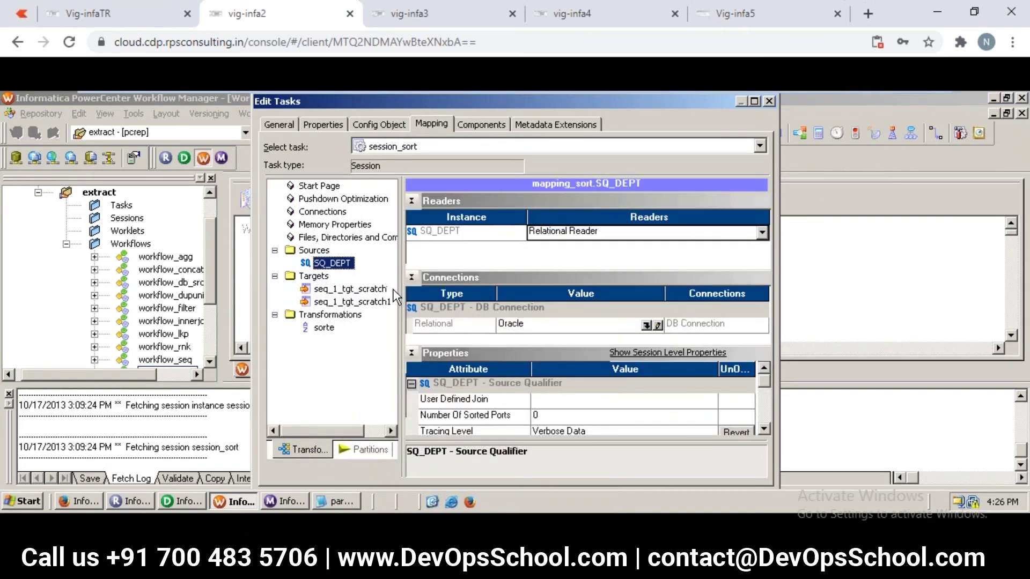
click(376, 290)
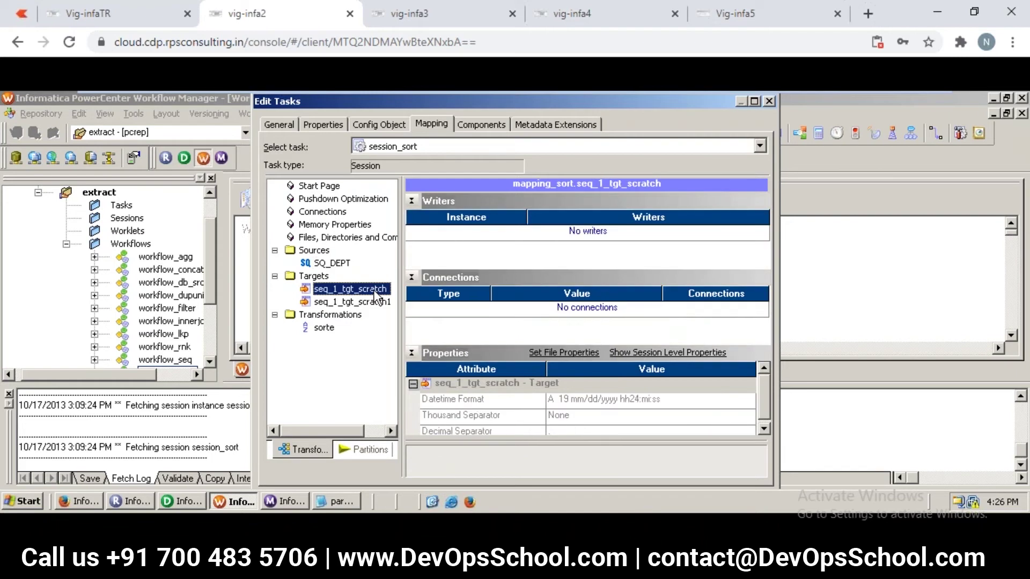
click(749, 430)
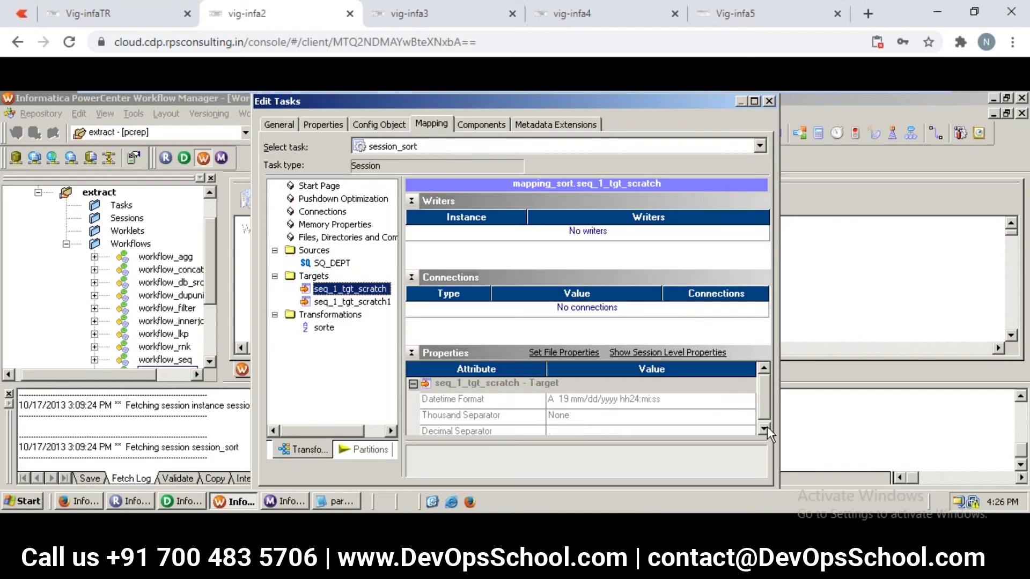
click(763, 428)
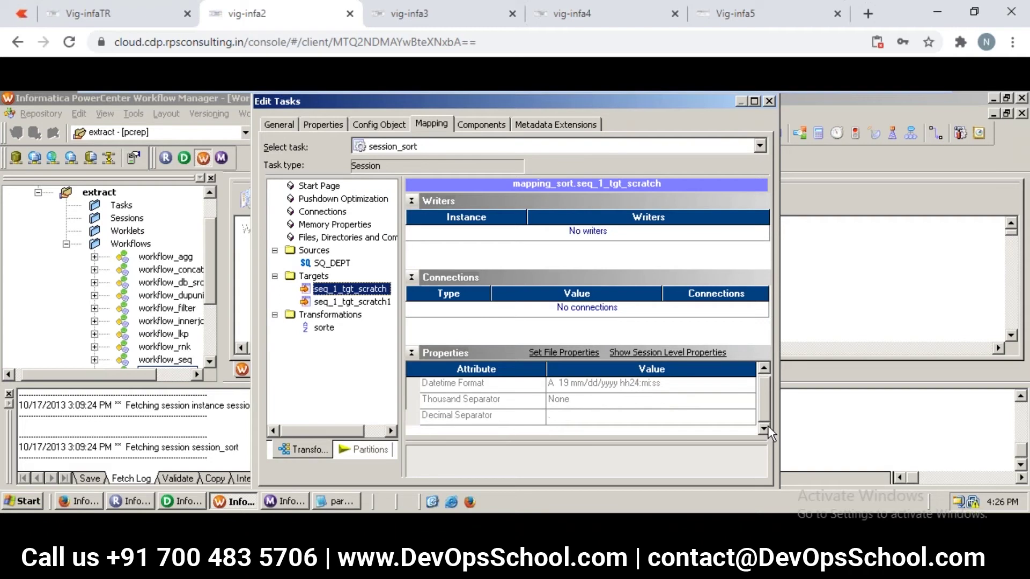
Step: Set the Output filename of the seq_1_tgt_scratch1 target to $OutputFileName
click(349, 302)
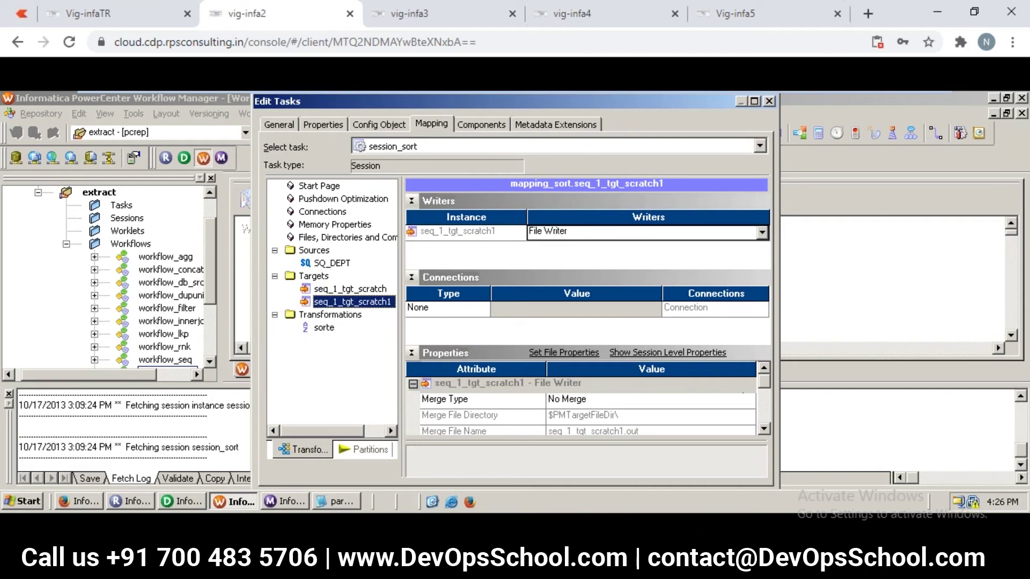
click(768, 425)
click(768, 424)
click(768, 424)
click(768, 425)
click(768, 425)
click(767, 424)
click(768, 424)
click(767, 424)
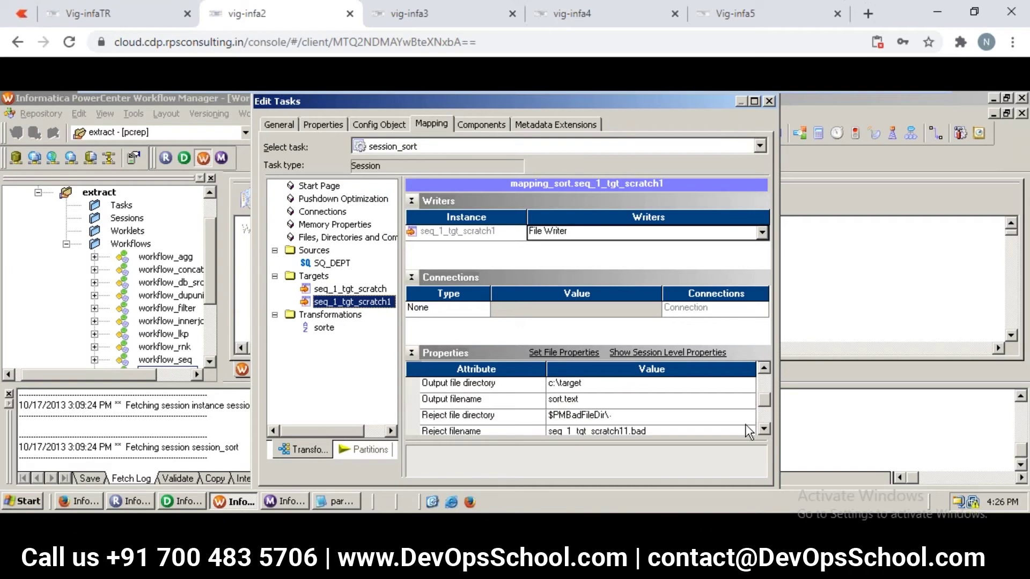
click(576, 402)
click(575, 400)
double_click(576, 400)
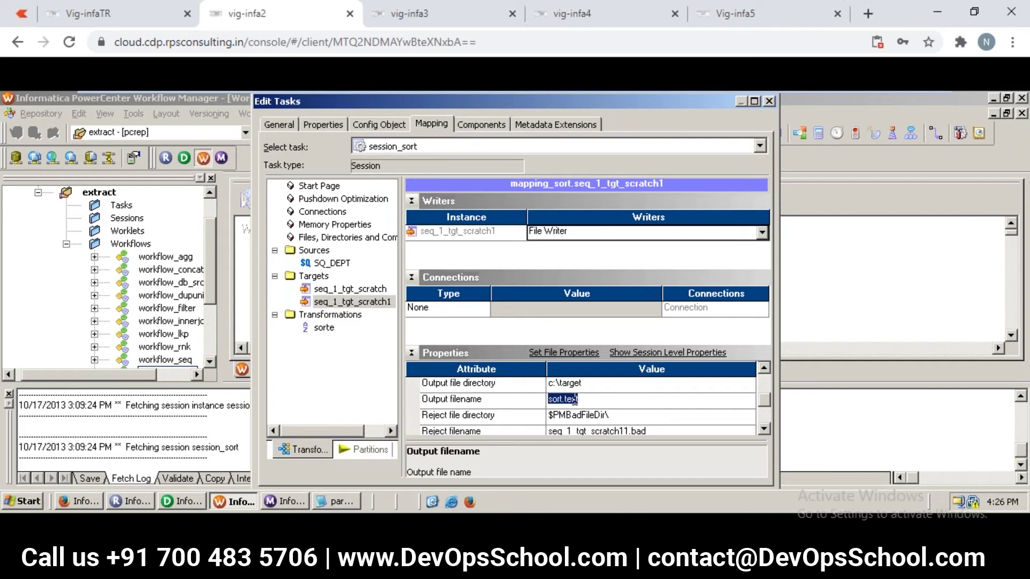
key(BackSpace)
text($OutputFileName)
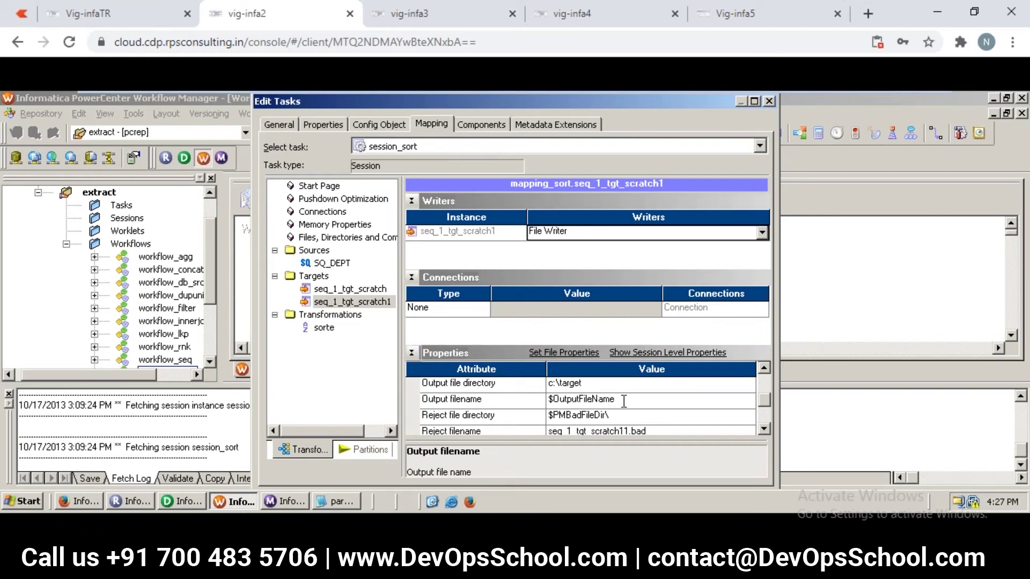
Step: Copy the $OutputFileName entry, and save workflow_sort with the accepted session_sort changes
drag(624, 402, 527, 401)
key(ctrl+c)
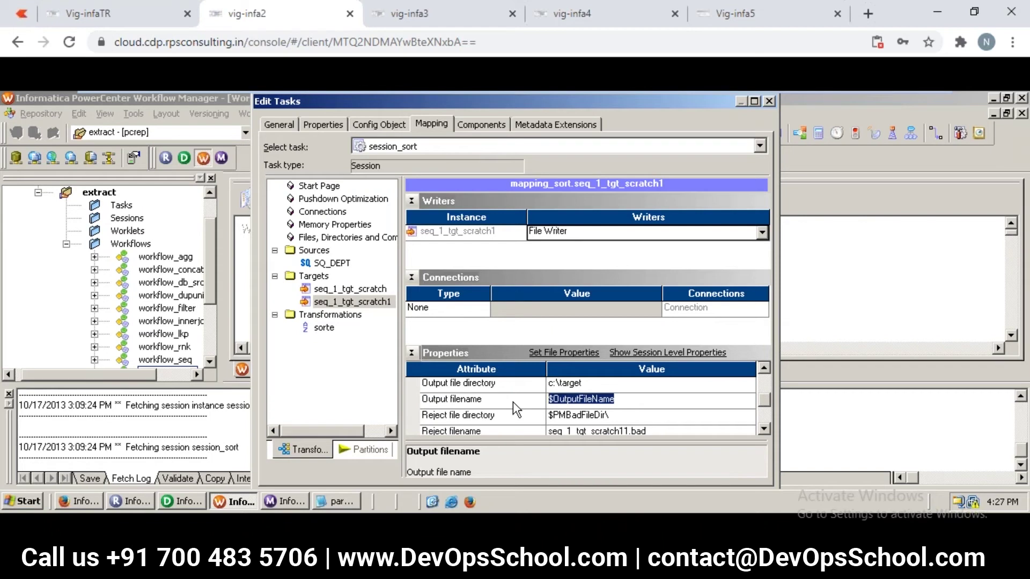
click(317, 360)
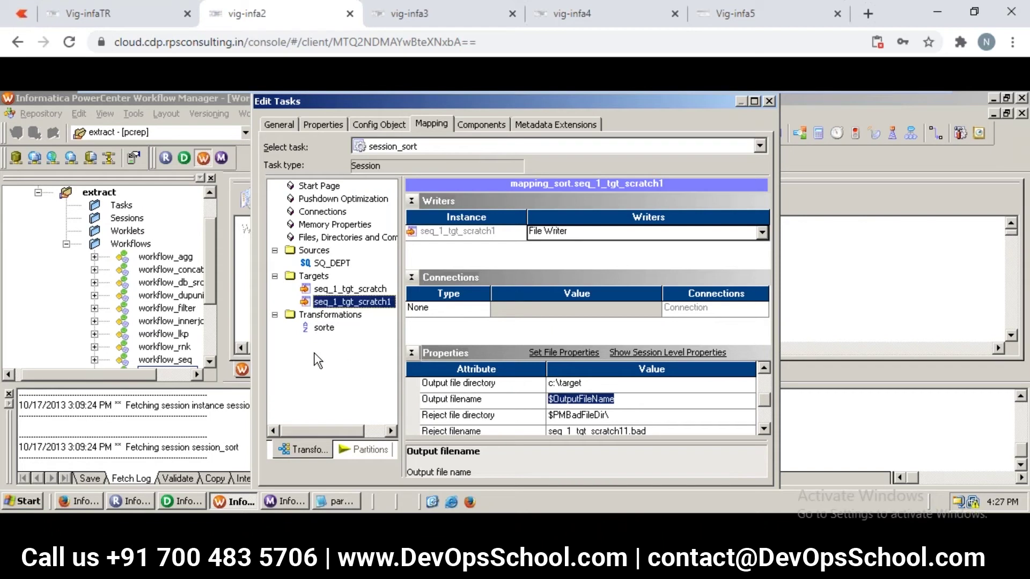
key(Return)
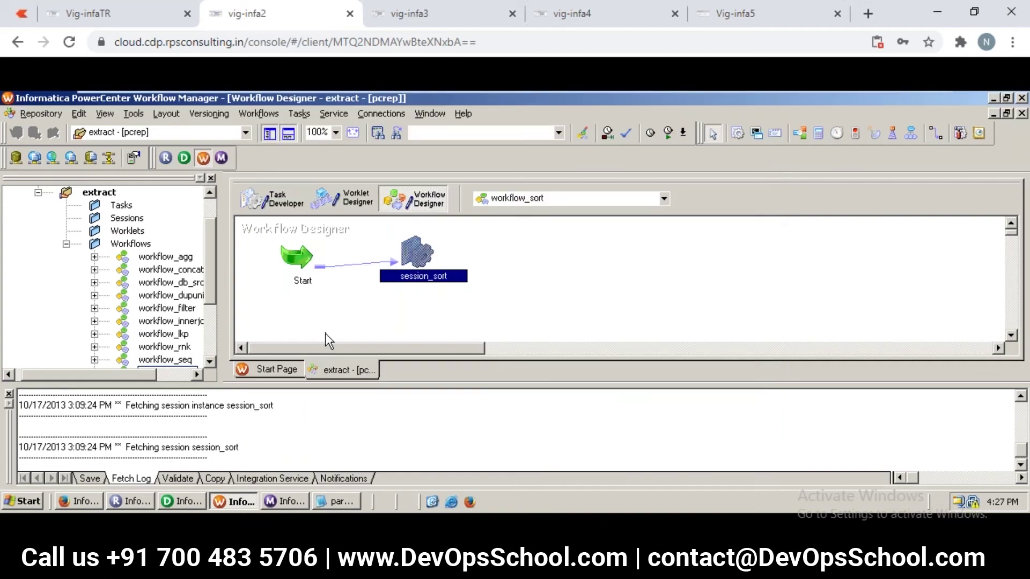
key(ctrl+s)
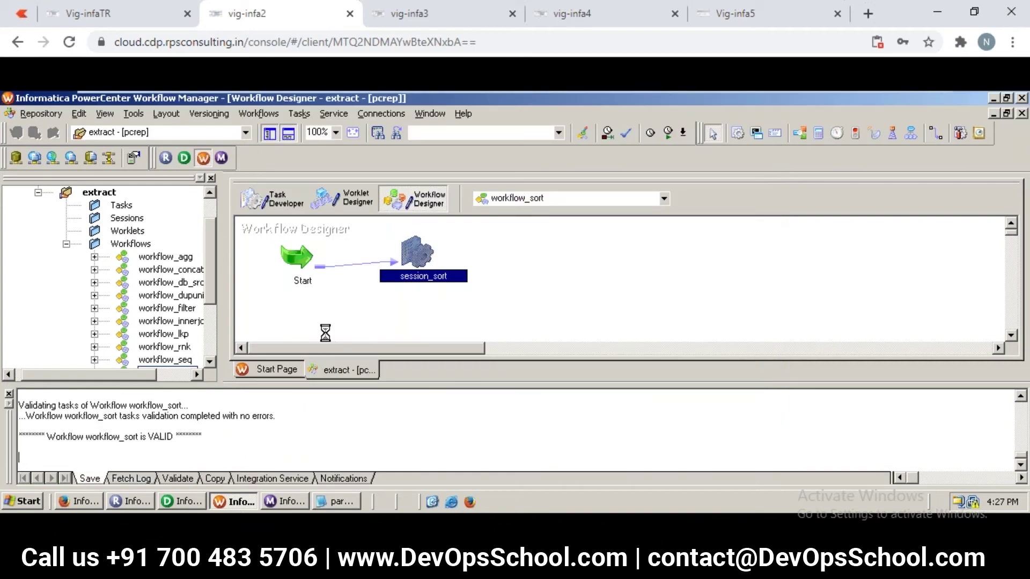
Step: In para.txt, replace the variable name $InputFilename with $OutputFileName and insert tgt into its seq_1.txt file name value
click(326, 505)
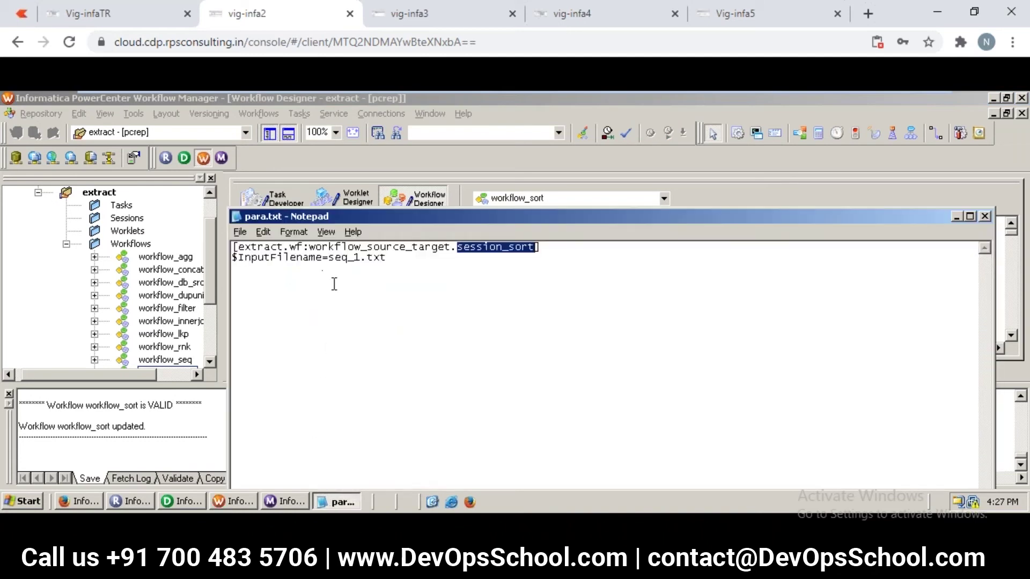
click(322, 261)
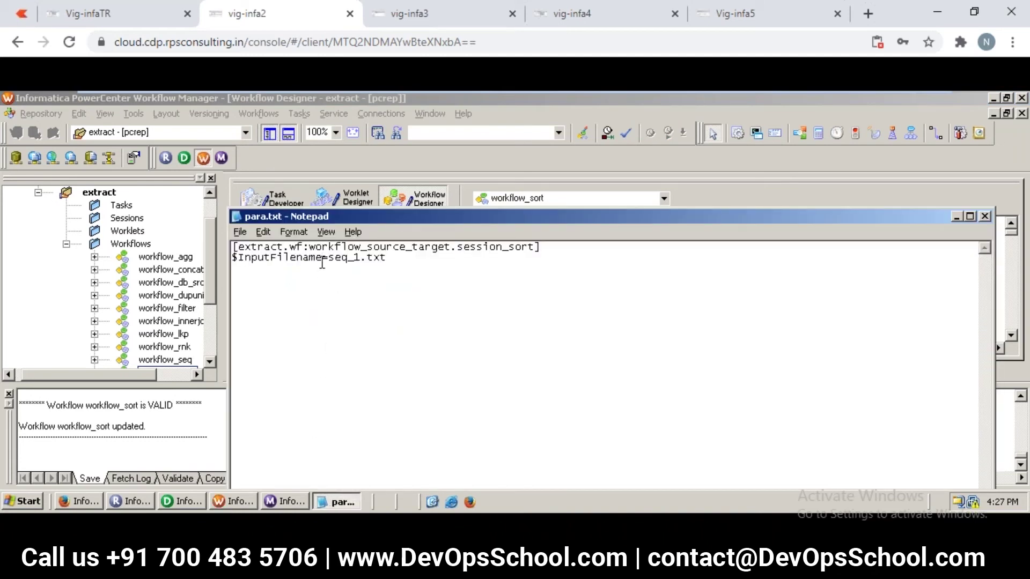
key(shift+Home)
key(ctrl+v)
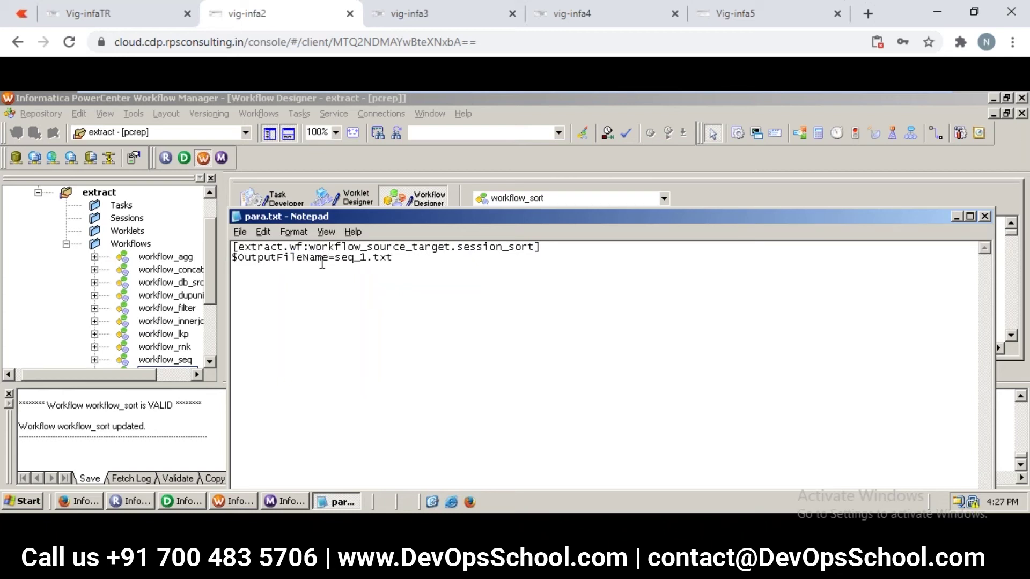
click(363, 258)
key(BackSpace)
text(tgt)
Step: Check the Source filename entry in the vig-infa3 and vig-infa4 sessions, and return to the Vig-infaTR session
click(421, 14)
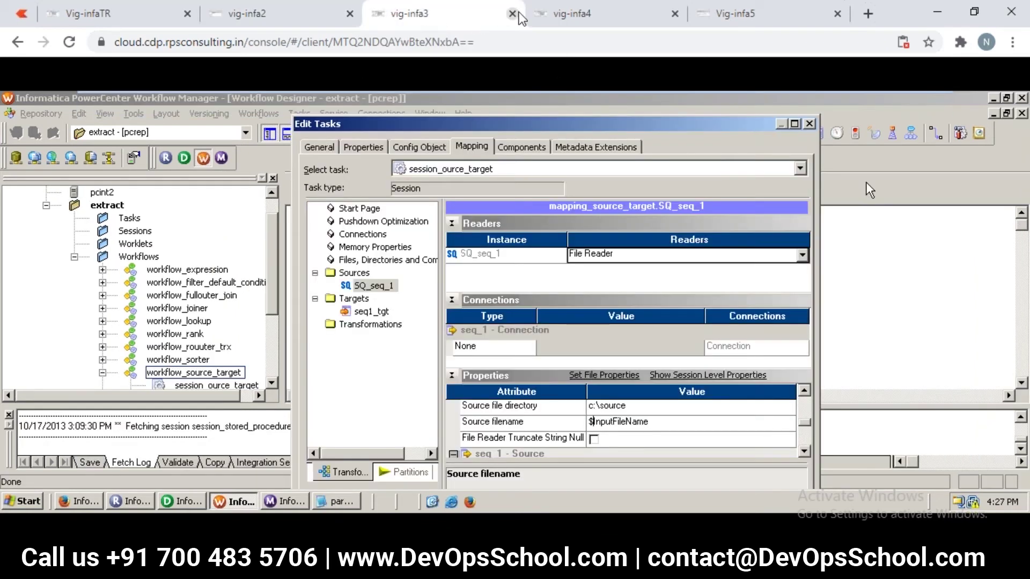
click(567, 16)
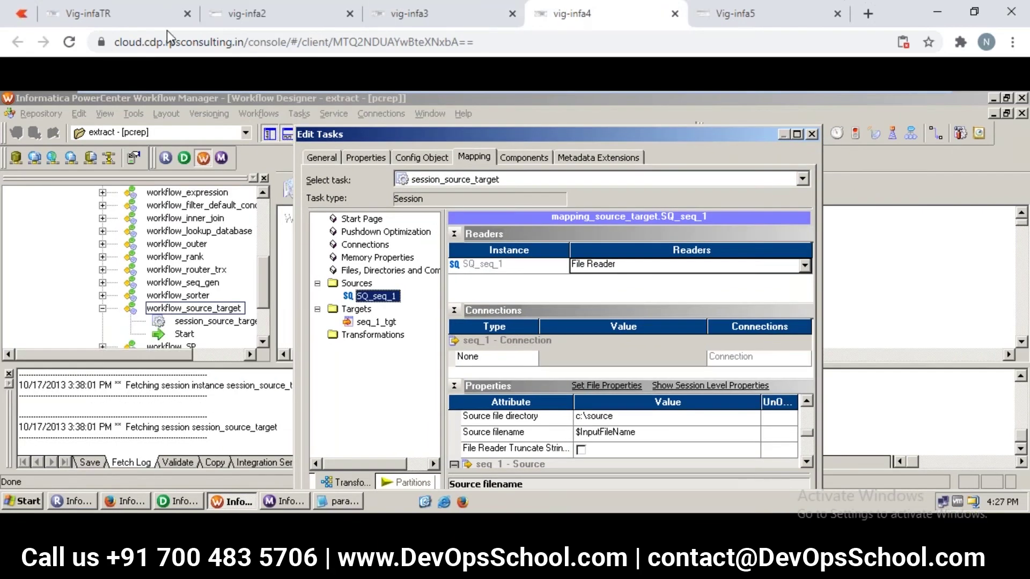
click(102, 15)
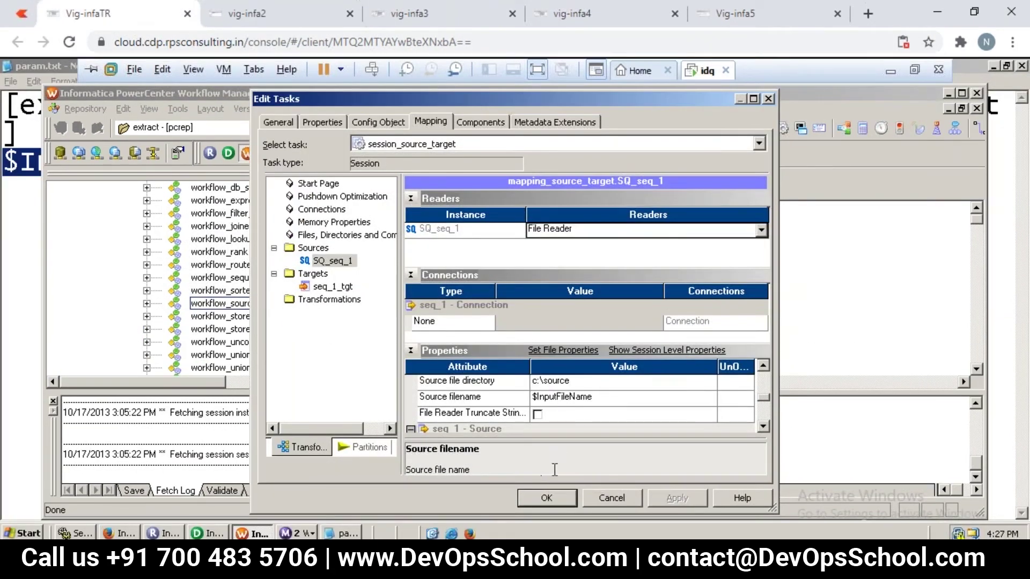
Step: Accept the session_source_target edits and save workflow_source_target
click(547, 498)
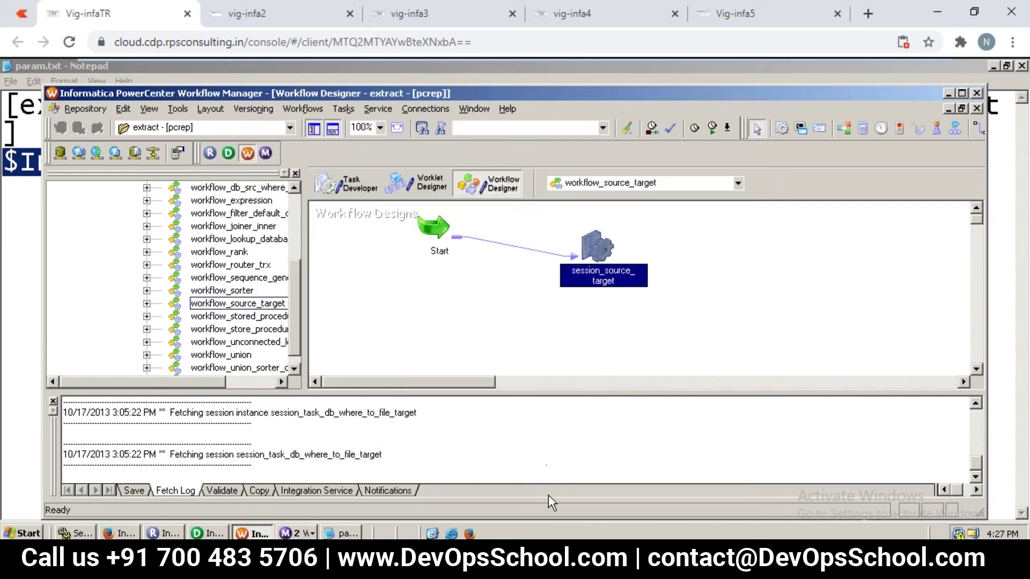
click(518, 329)
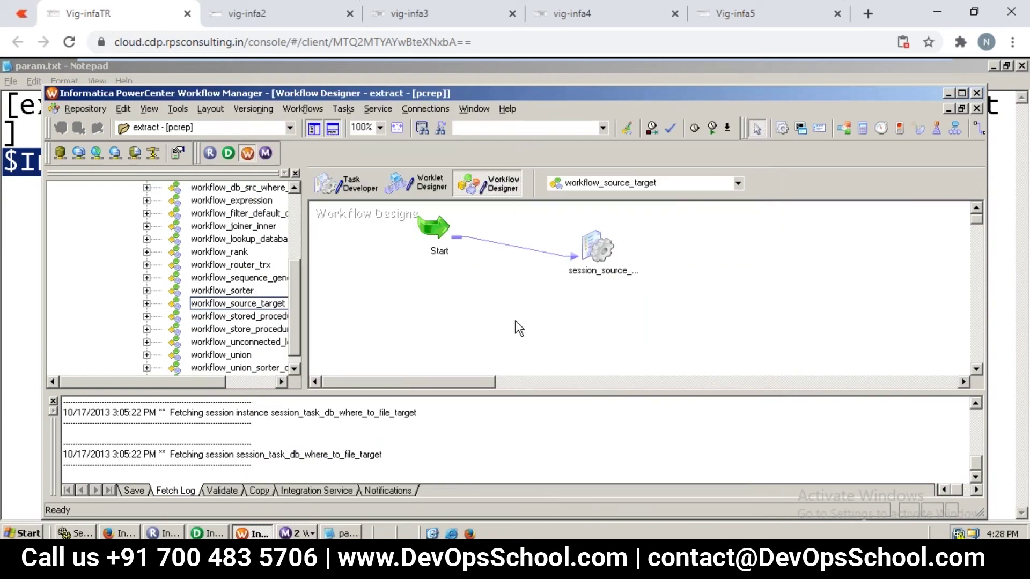
key(ctrl+s)
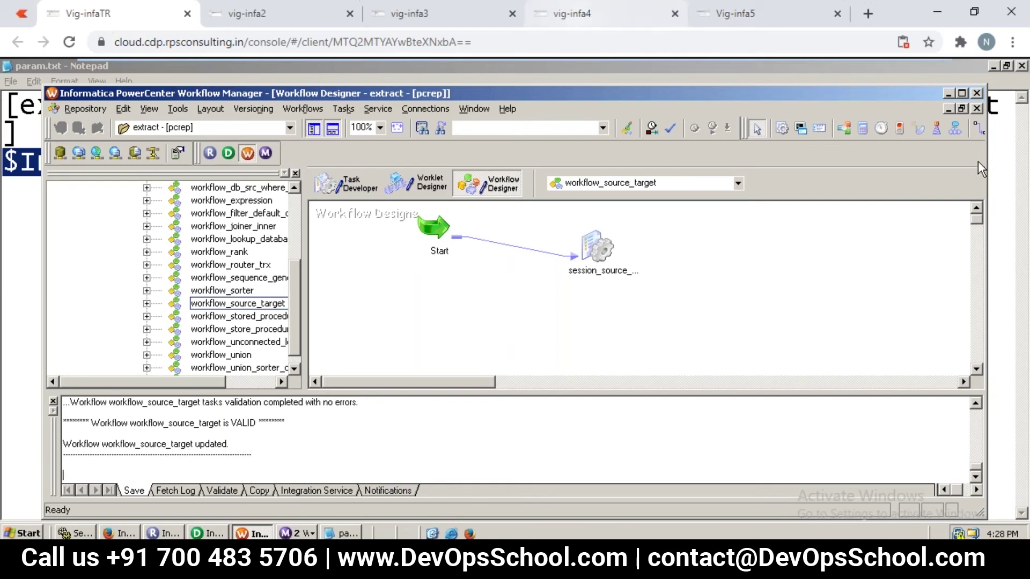
Step: Start workflow_source_target and switch to the Workflow Monitor, closing the old session log window
click(315, 111)
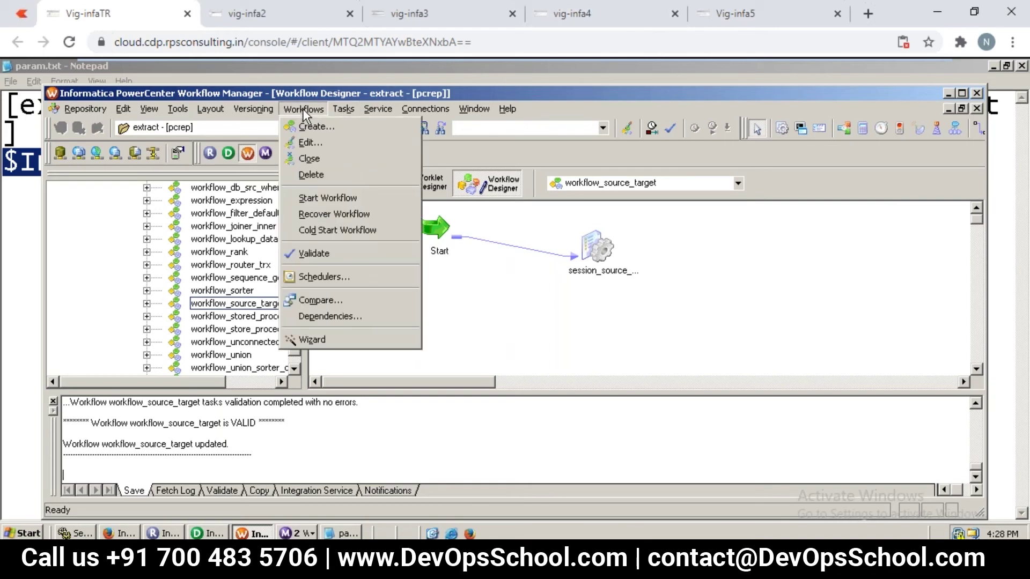
click(335, 198)
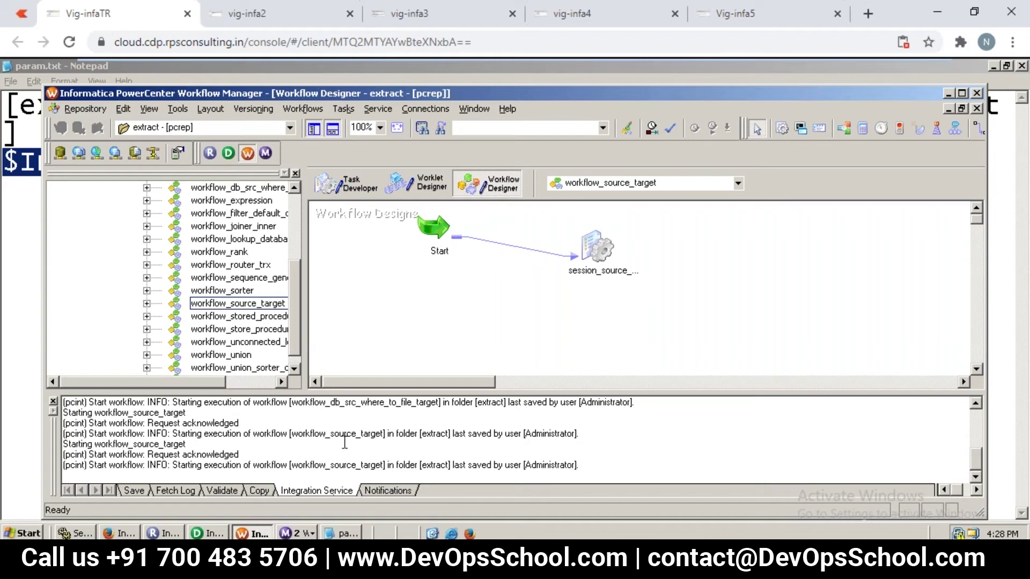
click(296, 533)
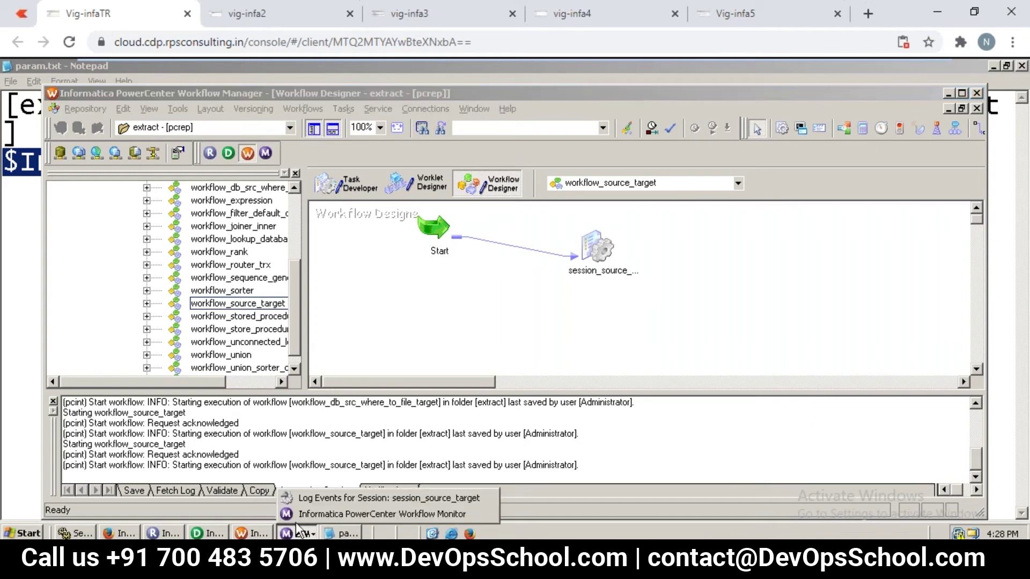
right_click(302, 504)
click(340, 495)
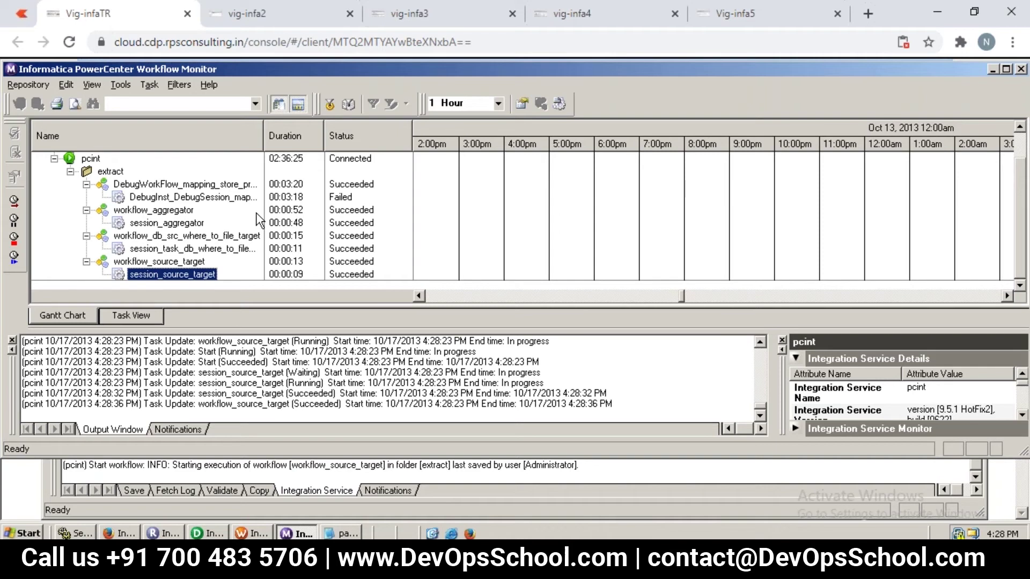
Step: Restart the session_source_target task under workflow_source_target and show its session log in a maximized window
right_click(180, 272)
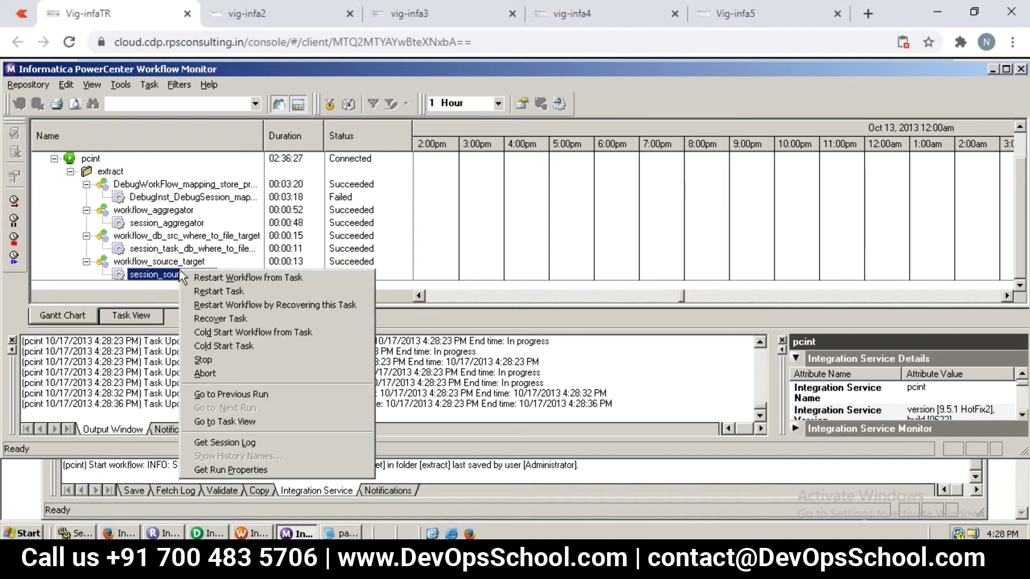
click(207, 291)
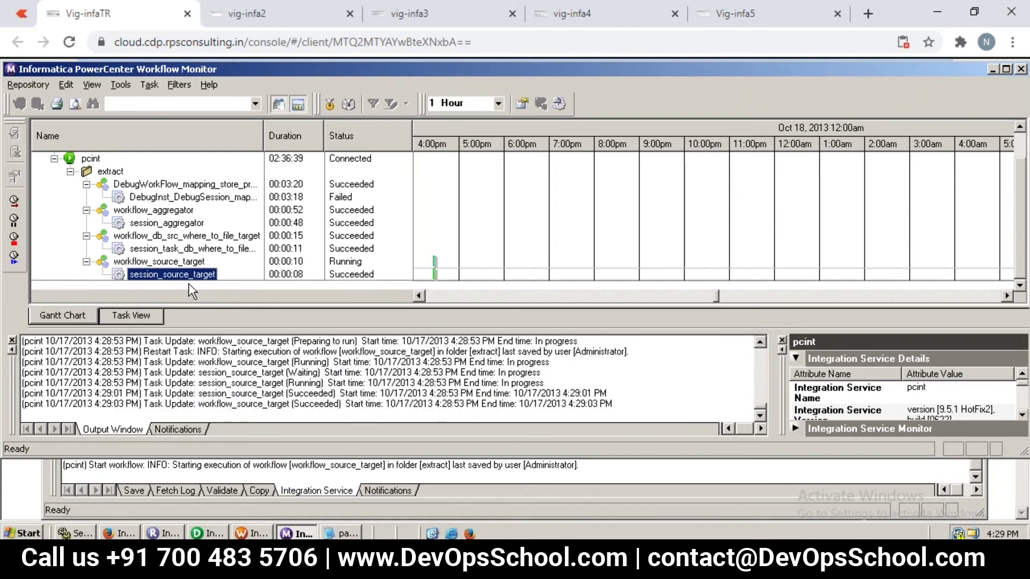
right_click(176, 271)
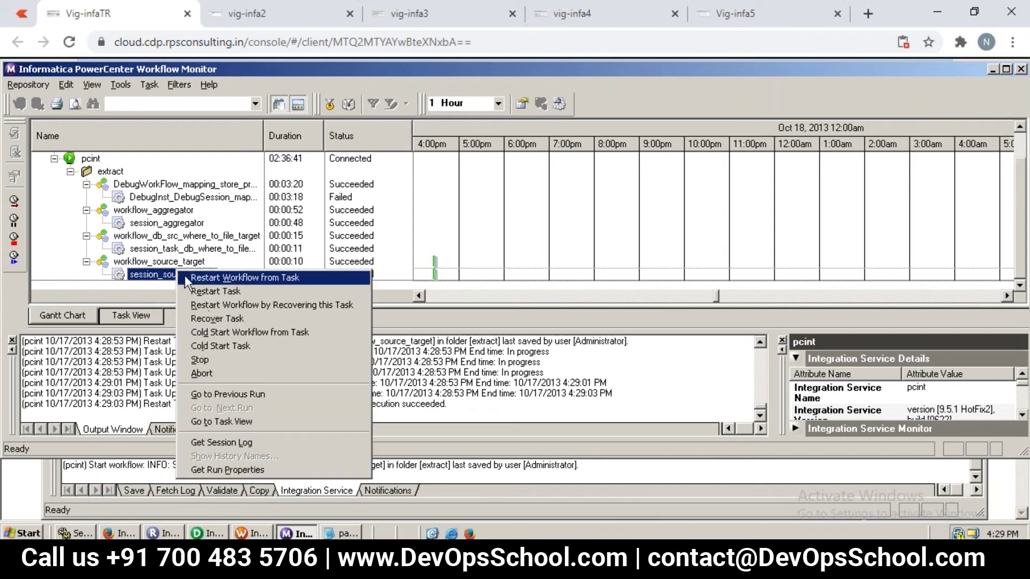
click(225, 438)
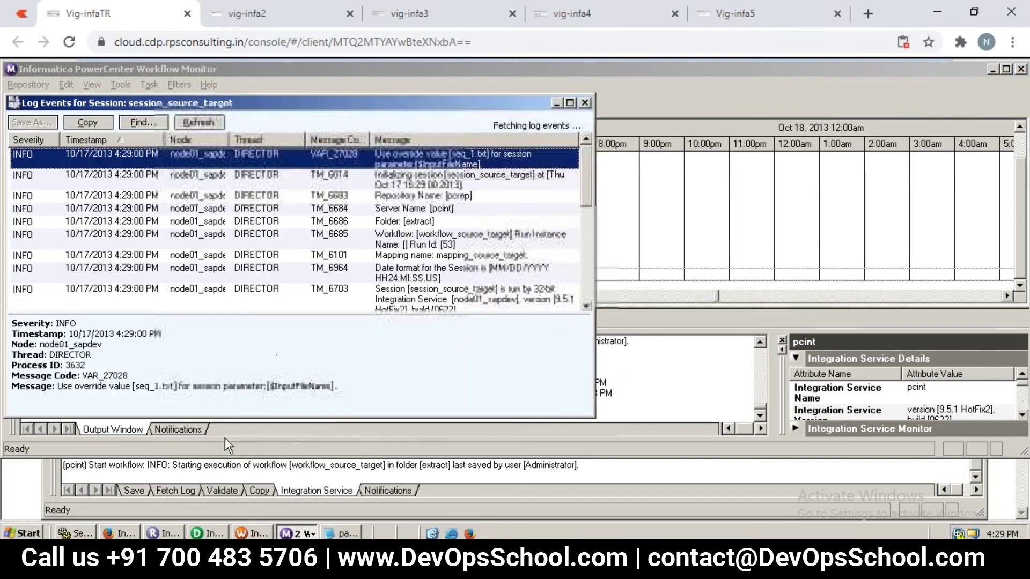
double_click(351, 100)
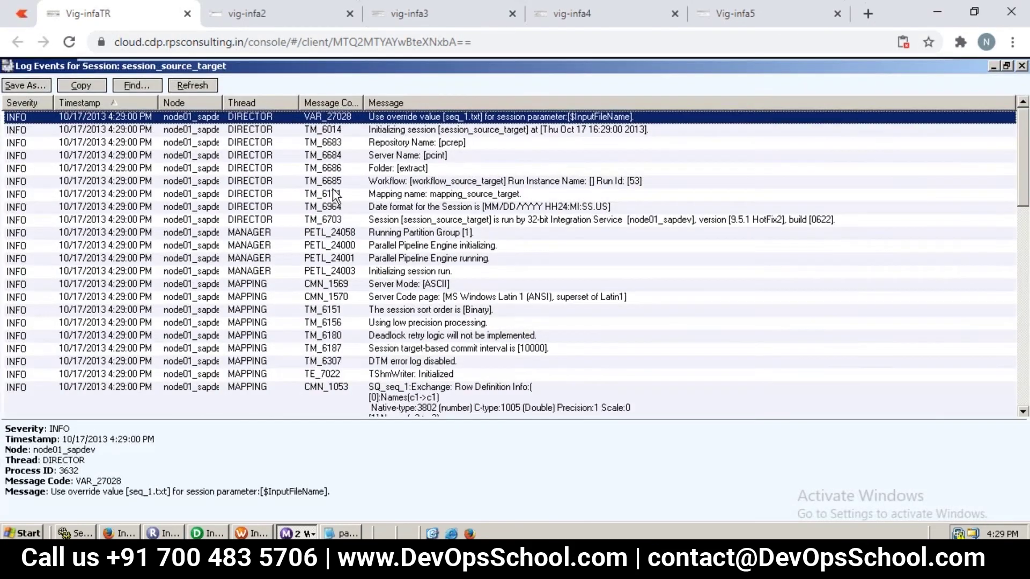
Step: Examine the session_source_target log down to the source and target load summaries
click(334, 194)
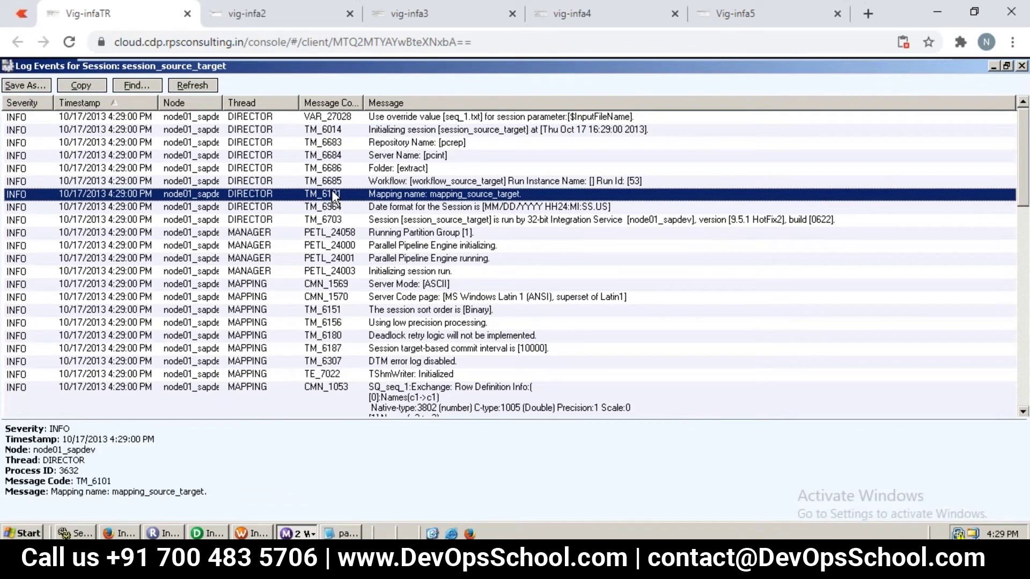
key(Page_Down)
key(Page_Down)
key(Page_Down)
key(Page_Down)
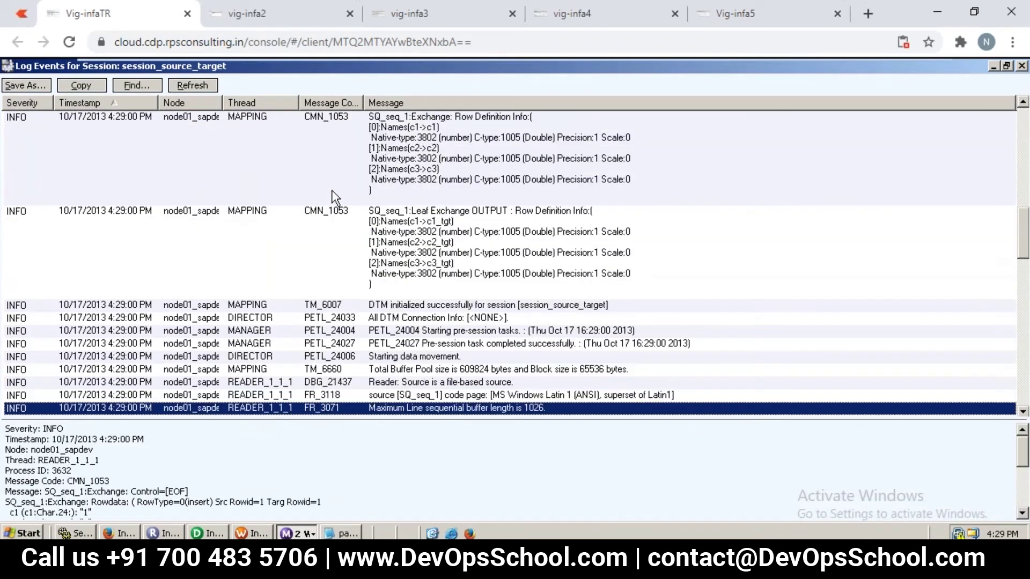
key(Page_Down)
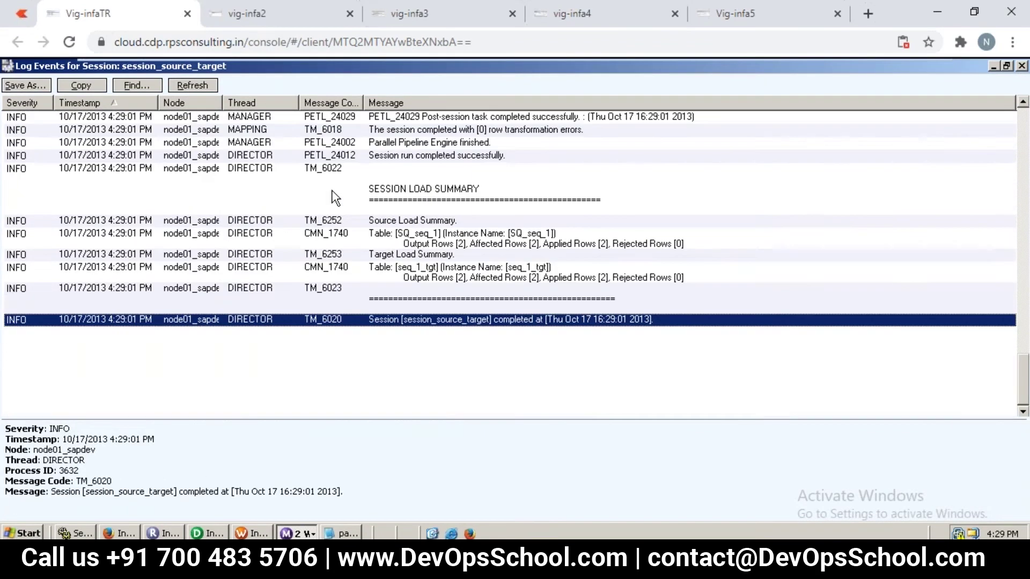
key(Up)
key(Up)
key(Up)
key(Up)
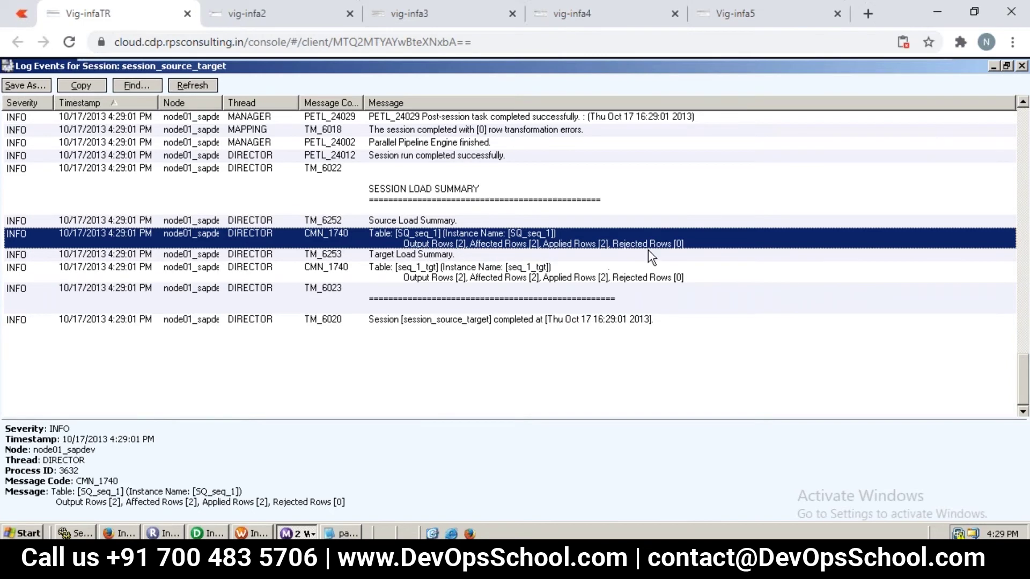
Step: Review the reader, writer and $InputFileName override entries back to the start of the session log, and close the log
key(Page_Up)
key(Page_Up)
key(Page_Up)
key(Page_Up)
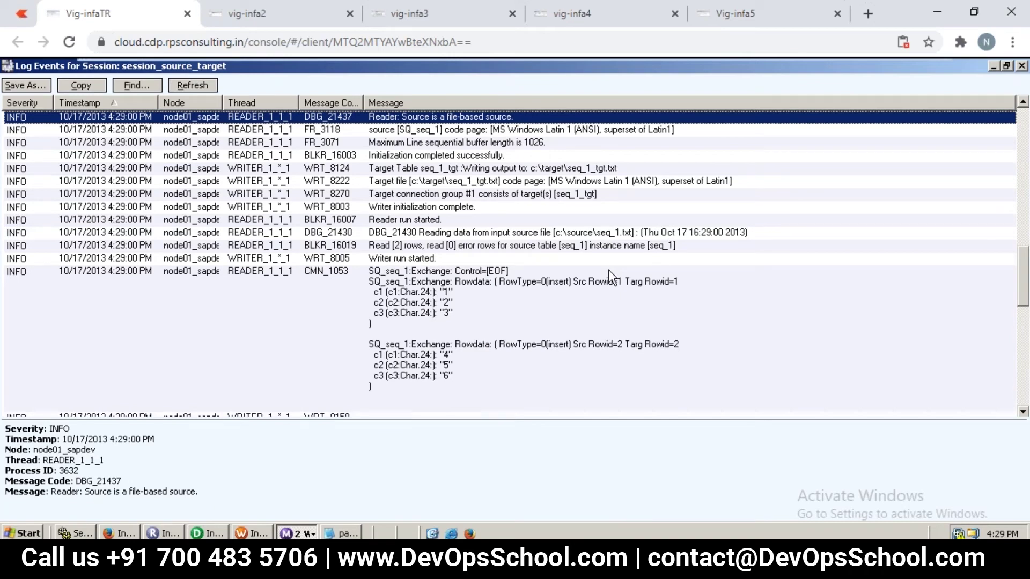
key(Page_Up)
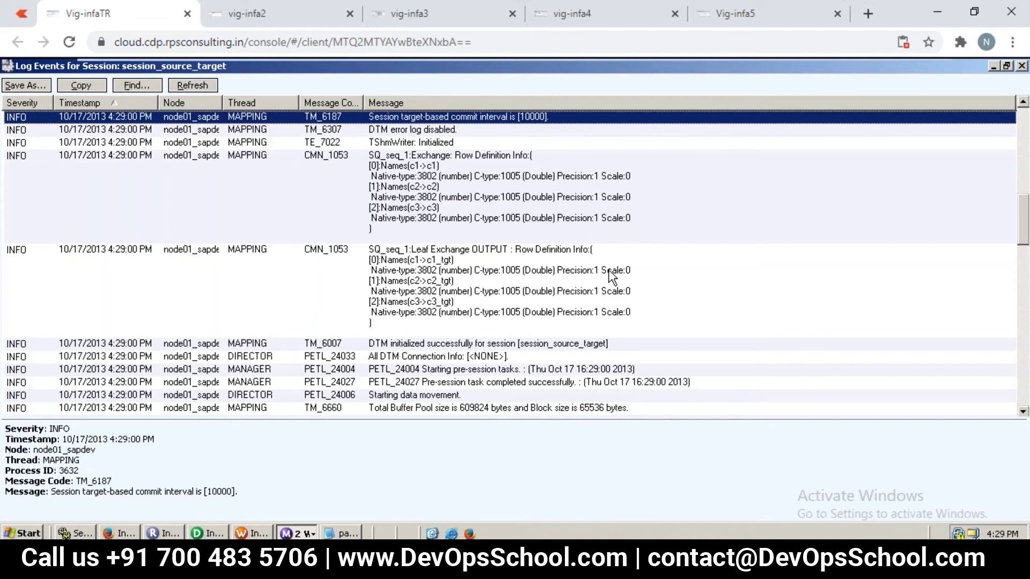
key(Page_Up)
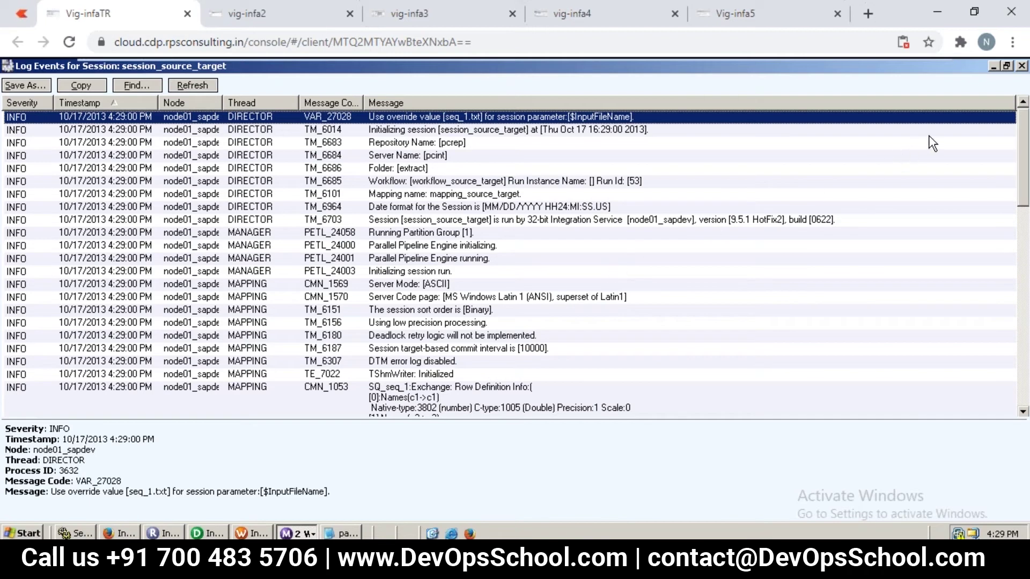
click(1022, 66)
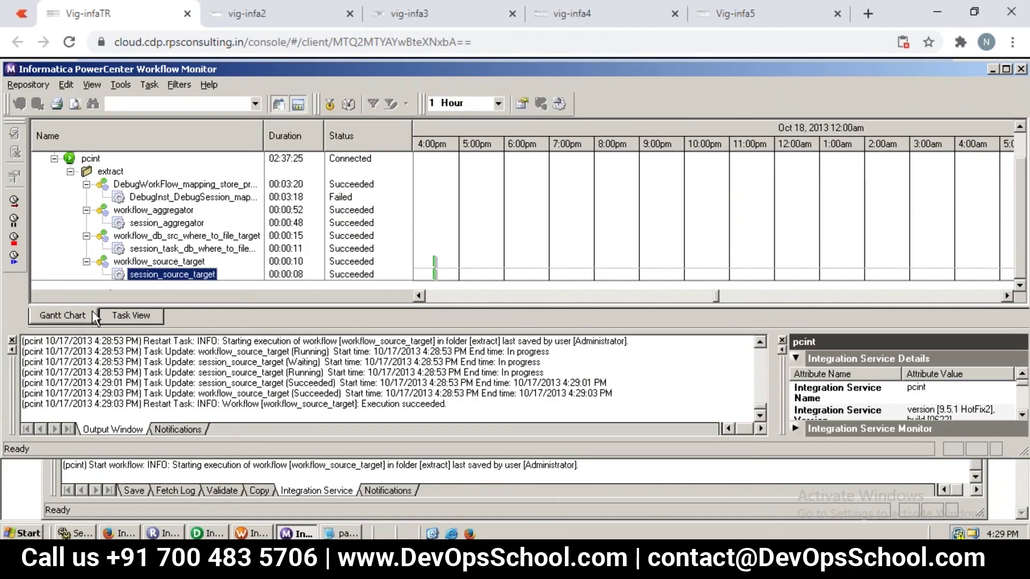
Step: Open the workflow log of workflow_source_target in a maximized window
click(143, 267)
right_click(144, 269)
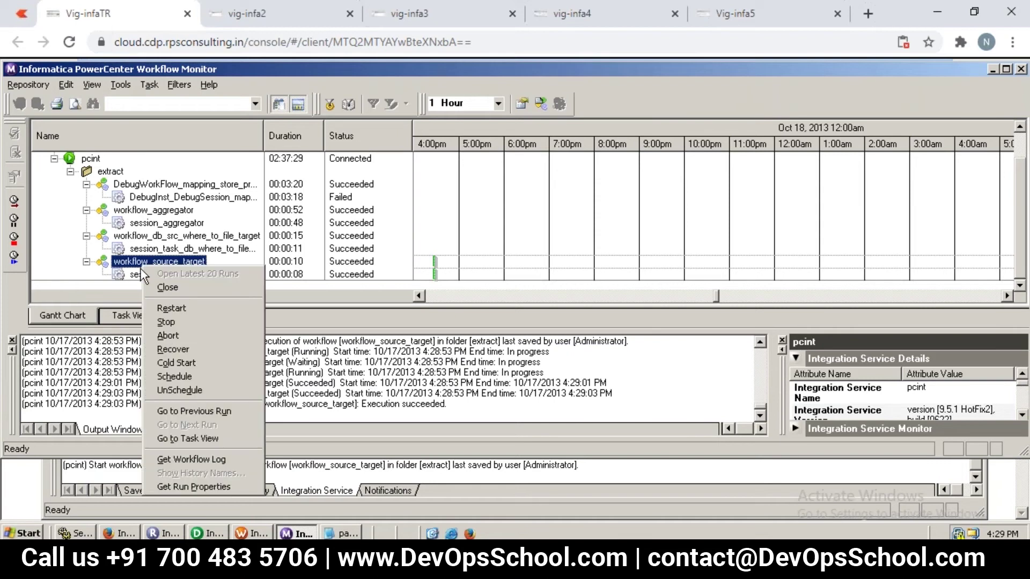
click(183, 460)
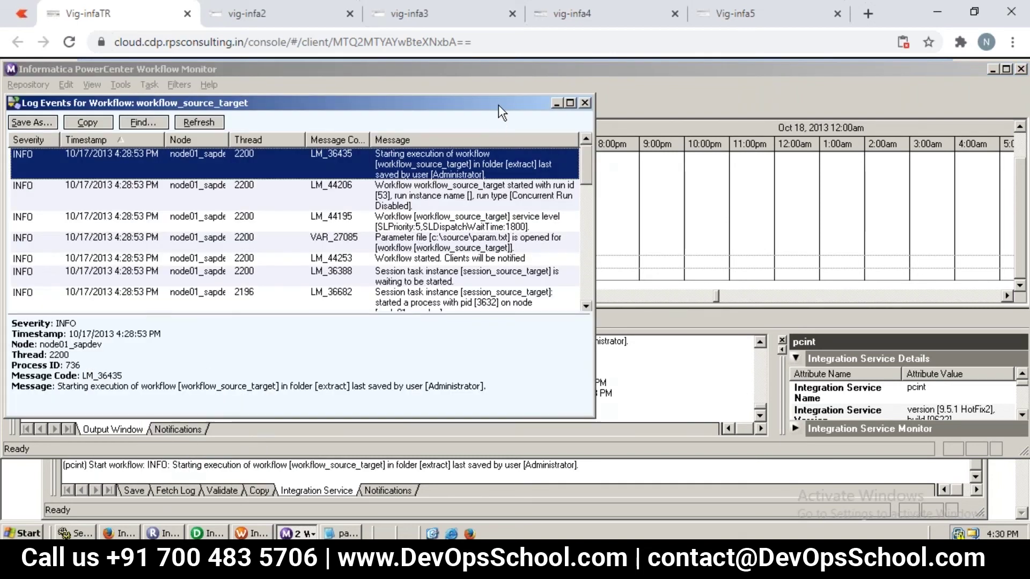
double_click(498, 105)
click(394, 267)
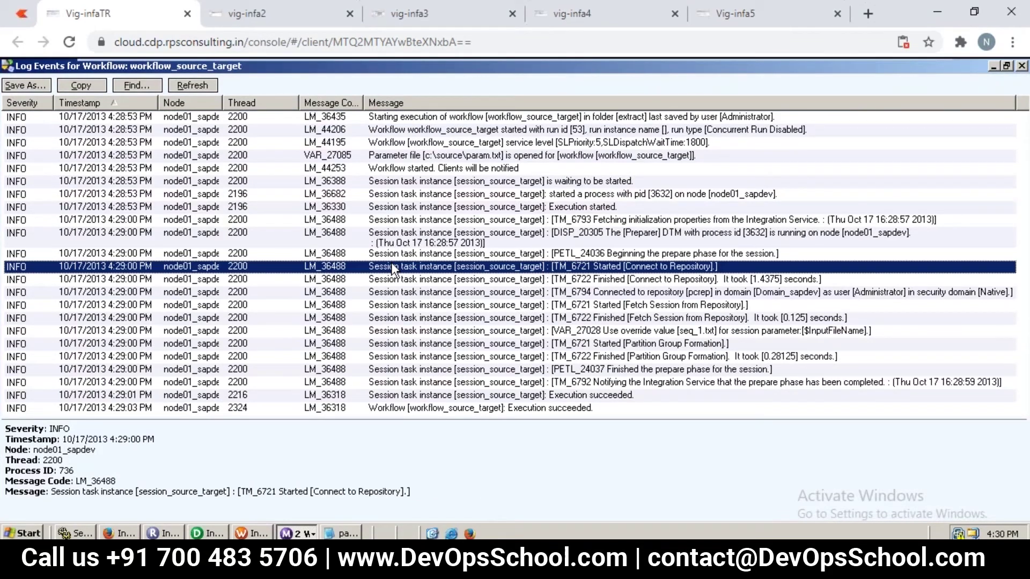
Step: Examine the early workflow log entries from the execution start to the opening of the parameter file
key(Up)
key(Up)
key(Up)
key(Up)
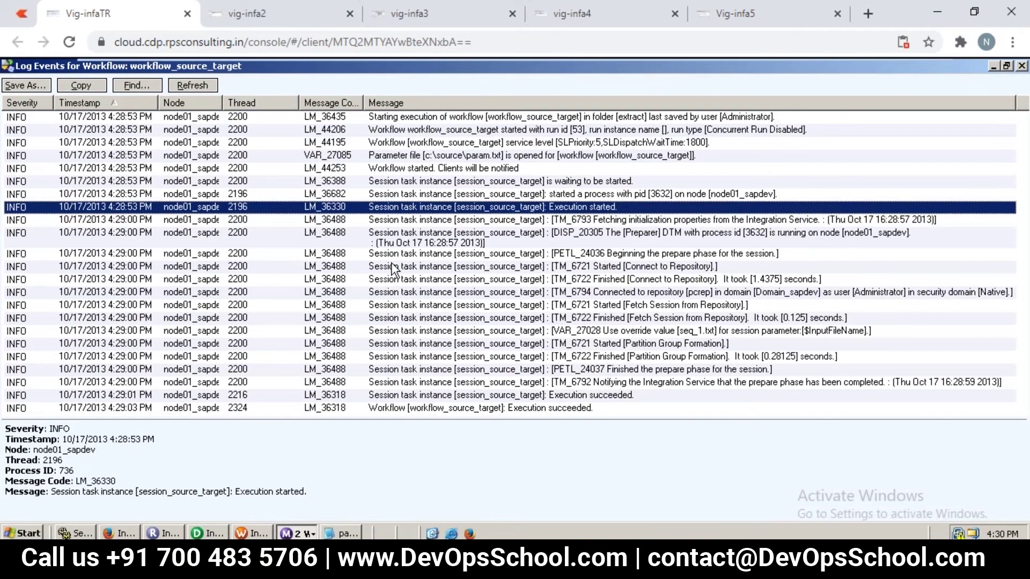
key(Down)
key(Down)
key(Down)
key(Down)
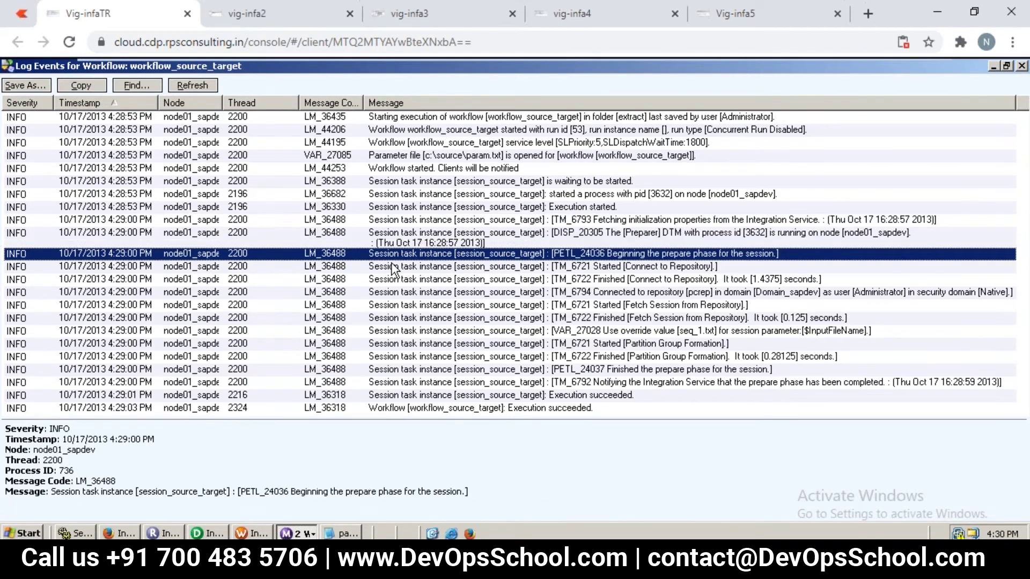
key(Up)
key(Up)
key(Up)
key(Up)
key(Up)
key(Up)
key(Up)
key(Up)
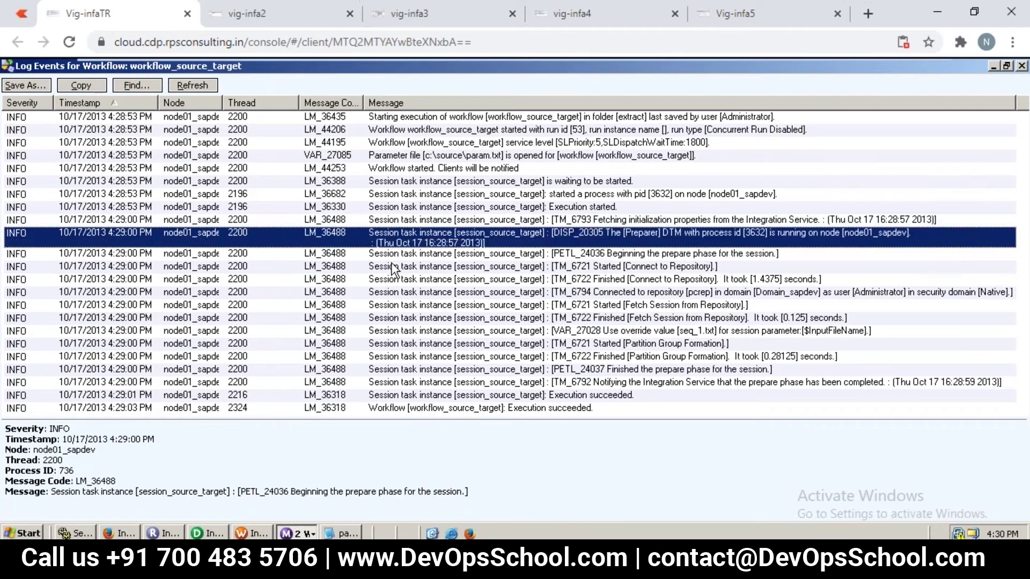
key(Up)
key(Up)
key(Up)
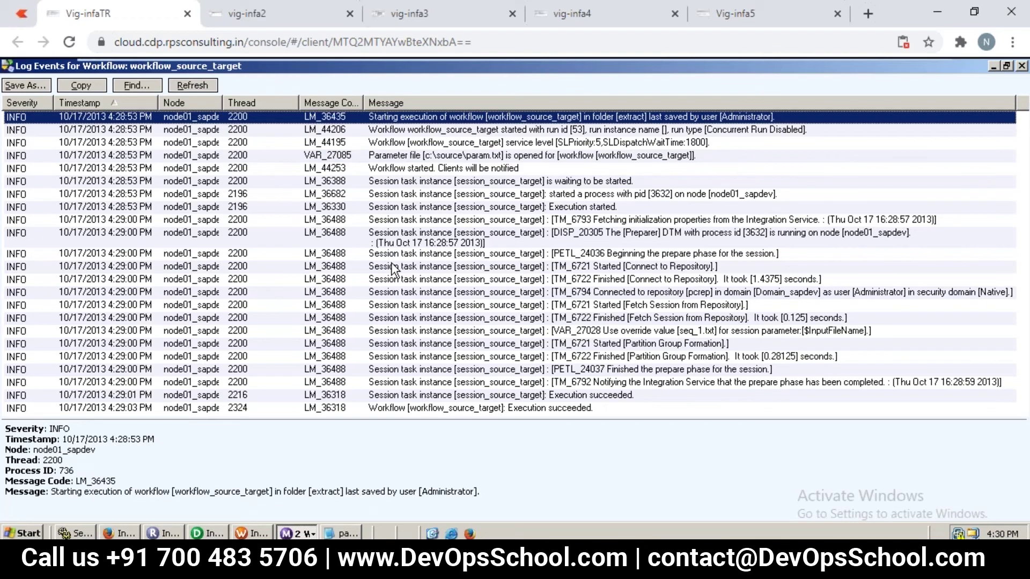
key(Down)
key(Down)
key(Down)
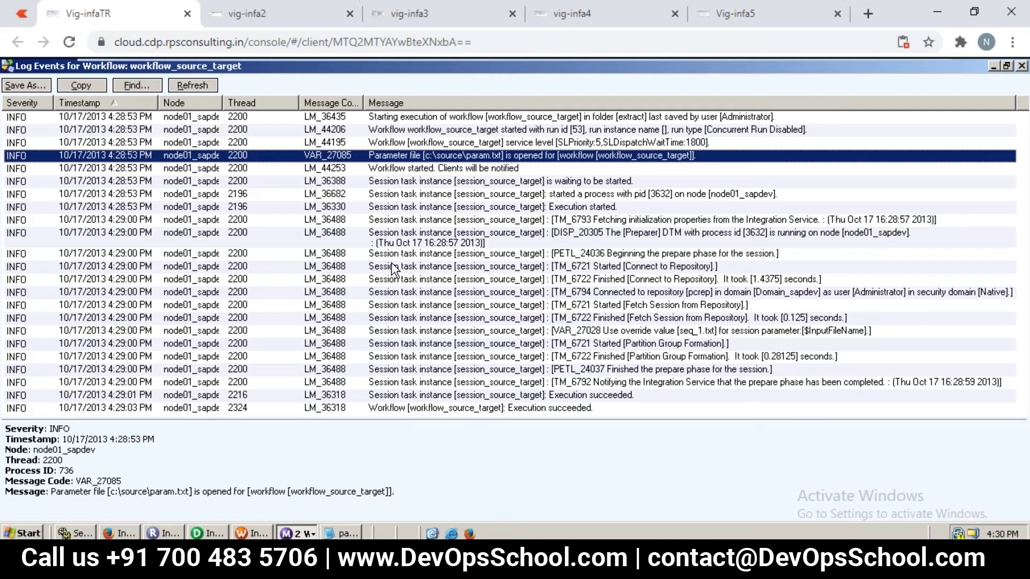
Step: Examine the remaining workflow log entries up to the $InputFileName override, comparing it with the parameter file entry
key(Down)
key(Down)
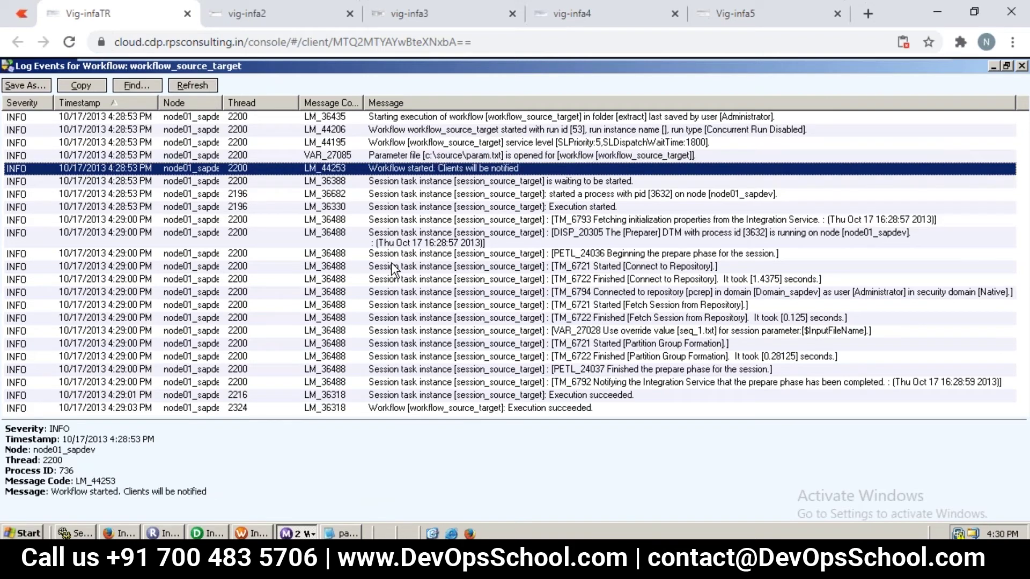
key(Down)
key(Down)
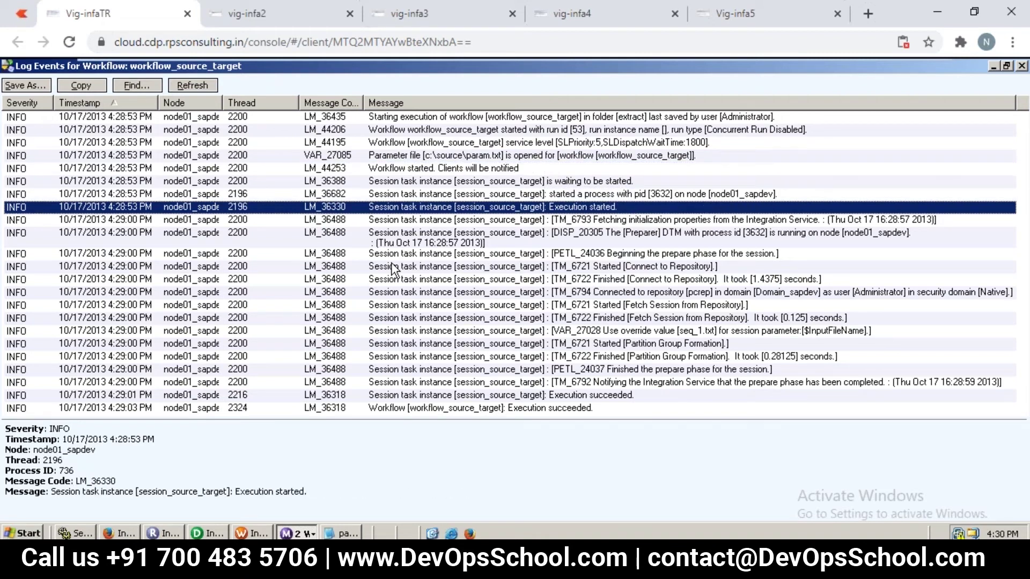
key(Down)
key(Down)
key(Down)
key(Down)
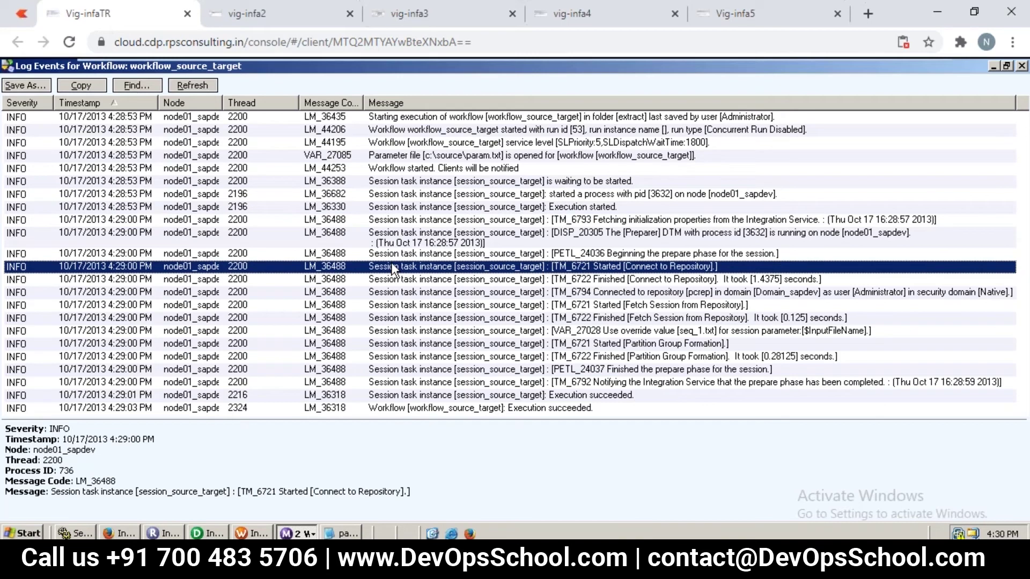
key(Down)
key(Down)
key(Down)
key(Down)
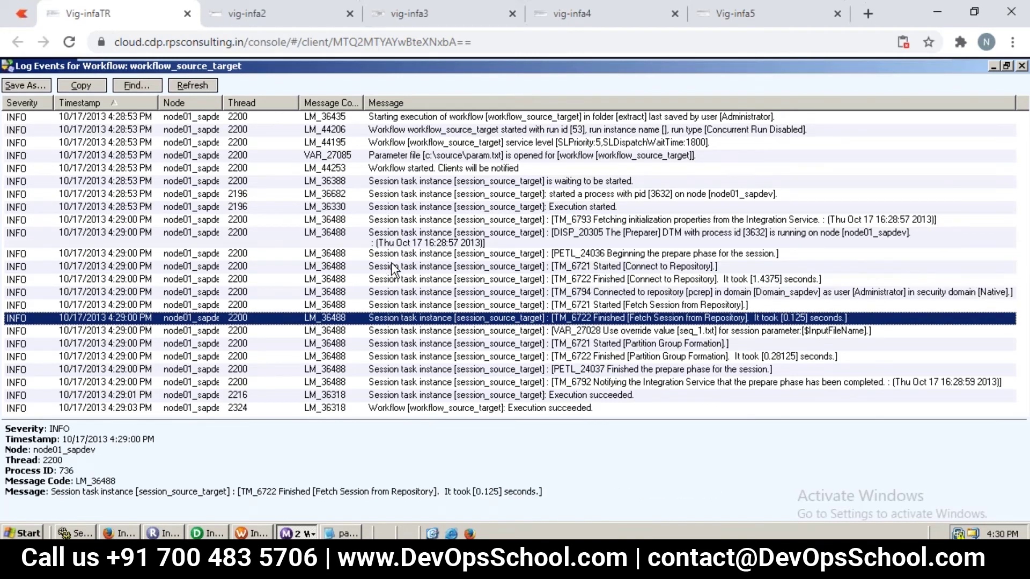
key(Down)
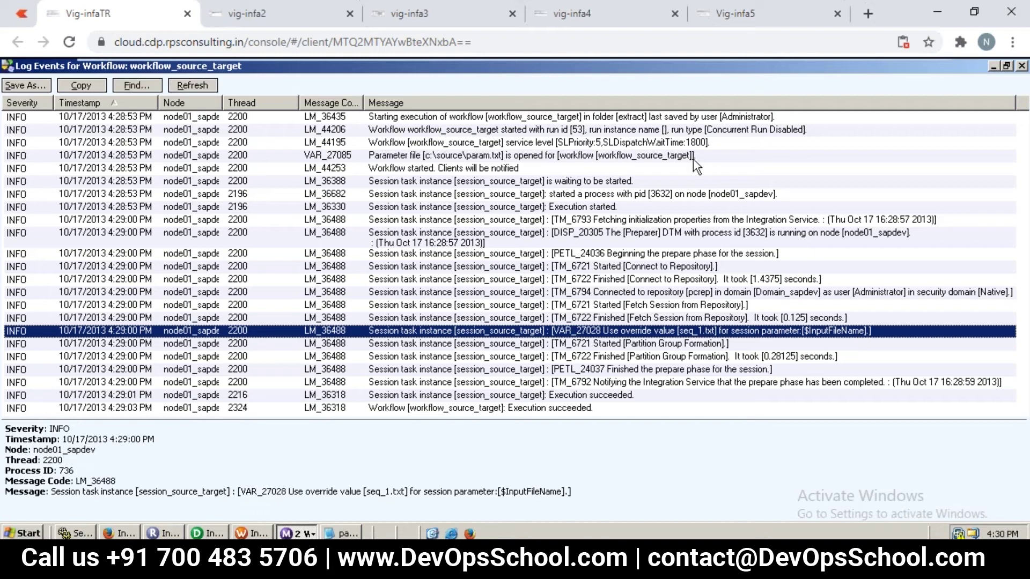
click(614, 154)
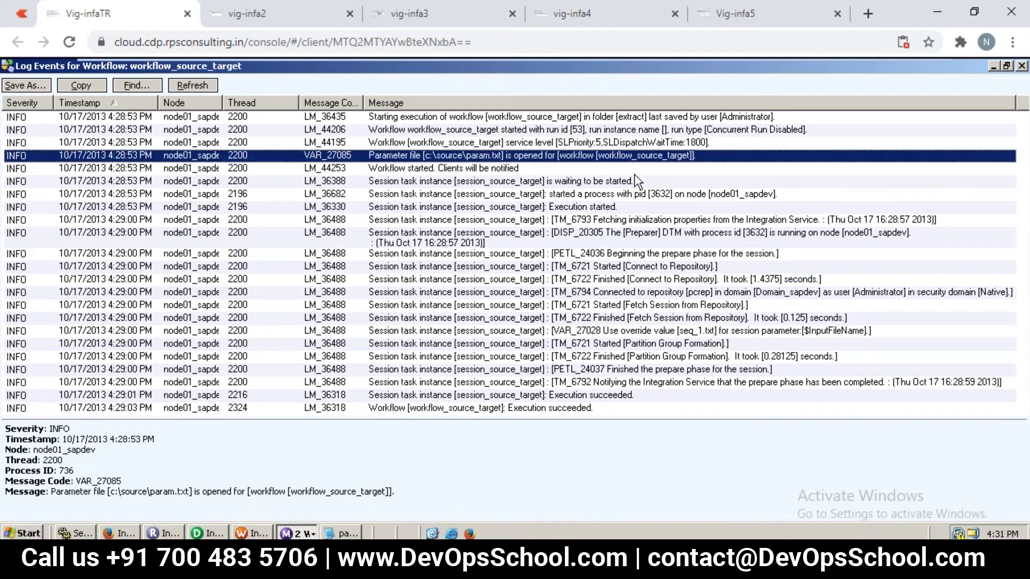
click(733, 331)
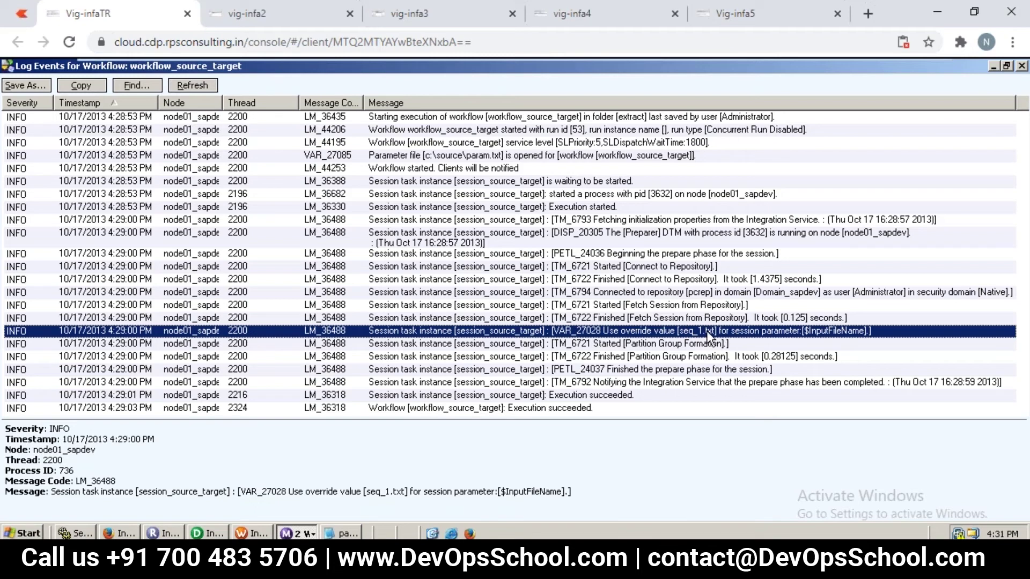
Step: Examine the workflow log entries around the prepare phase's completion and return to the $InputFileName override entry
click(680, 346)
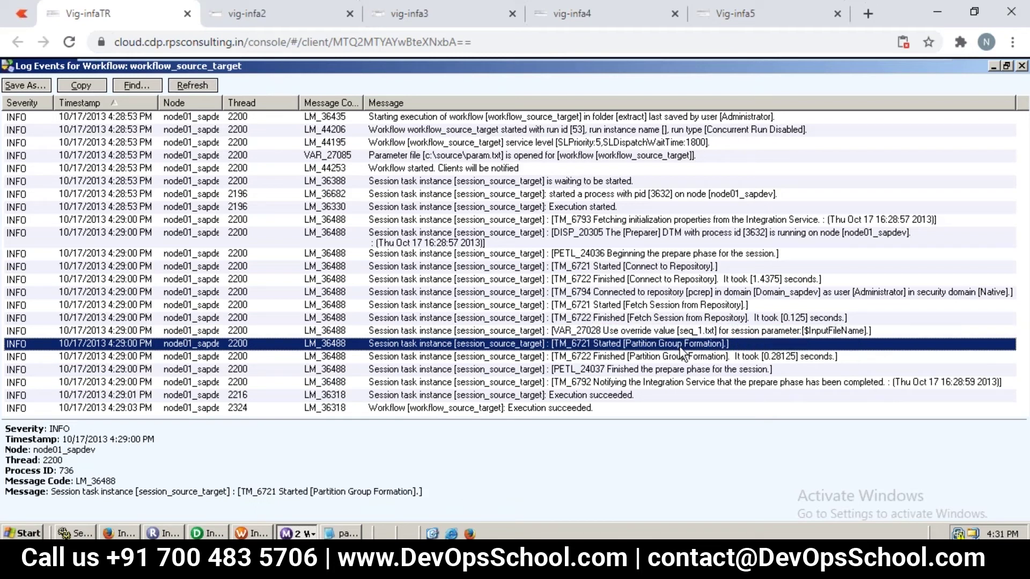
click(665, 383)
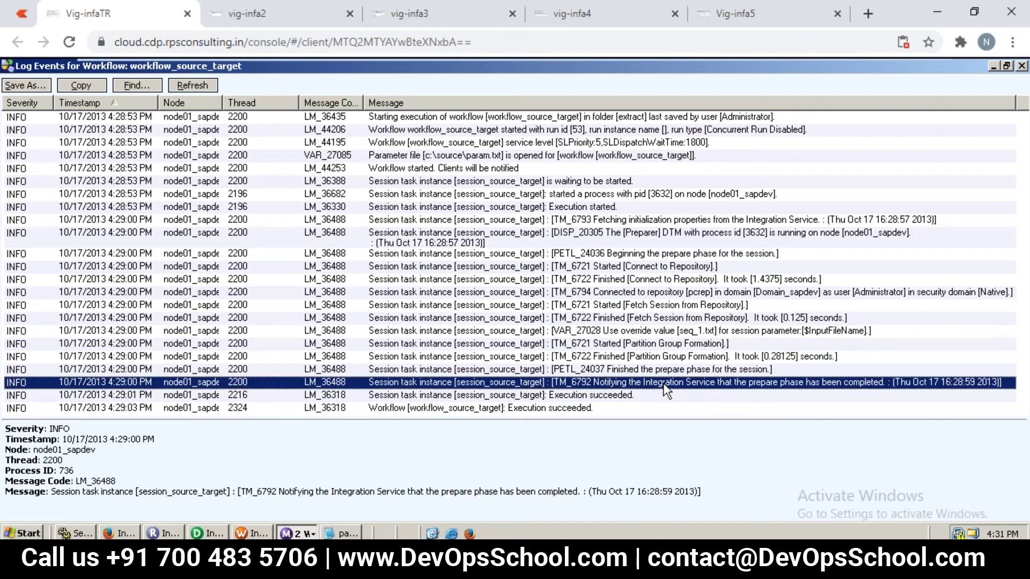
click(704, 321)
click(695, 333)
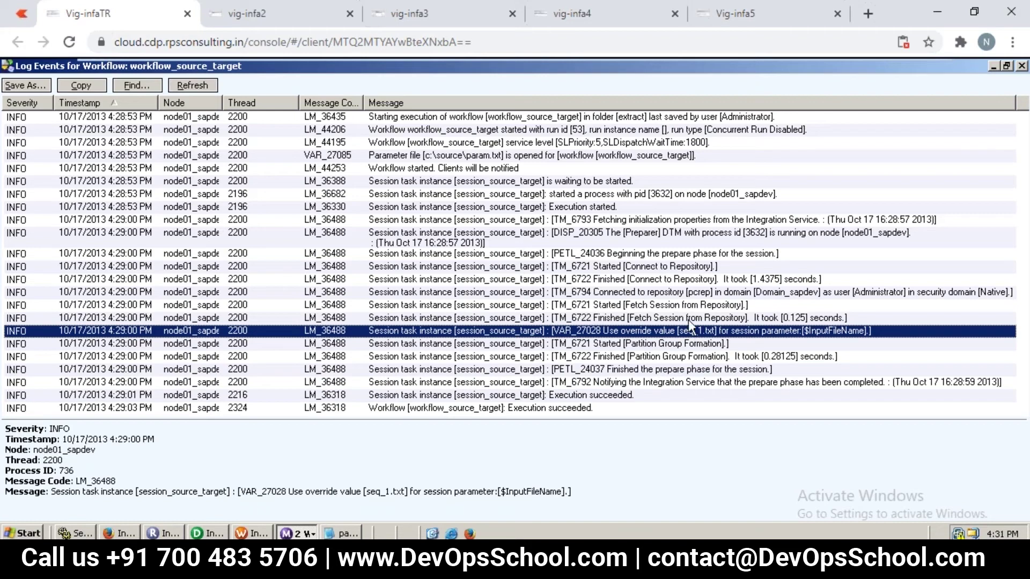
Step: Switch to the vig-infa3 environment, close the session properties, and open workflow_source_target's log from Workflow Monitor in a maximized window
click(450, 14)
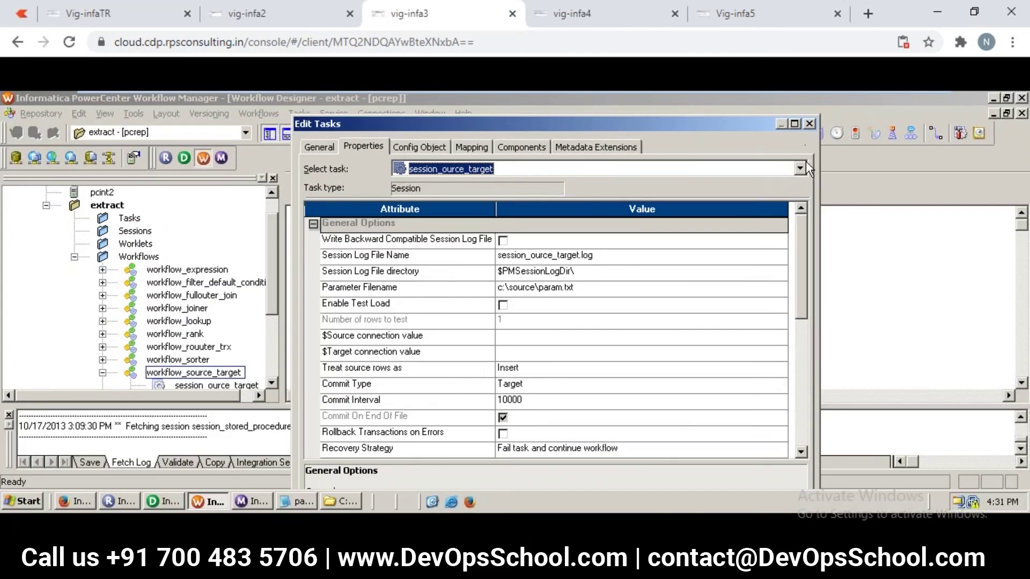
click(808, 124)
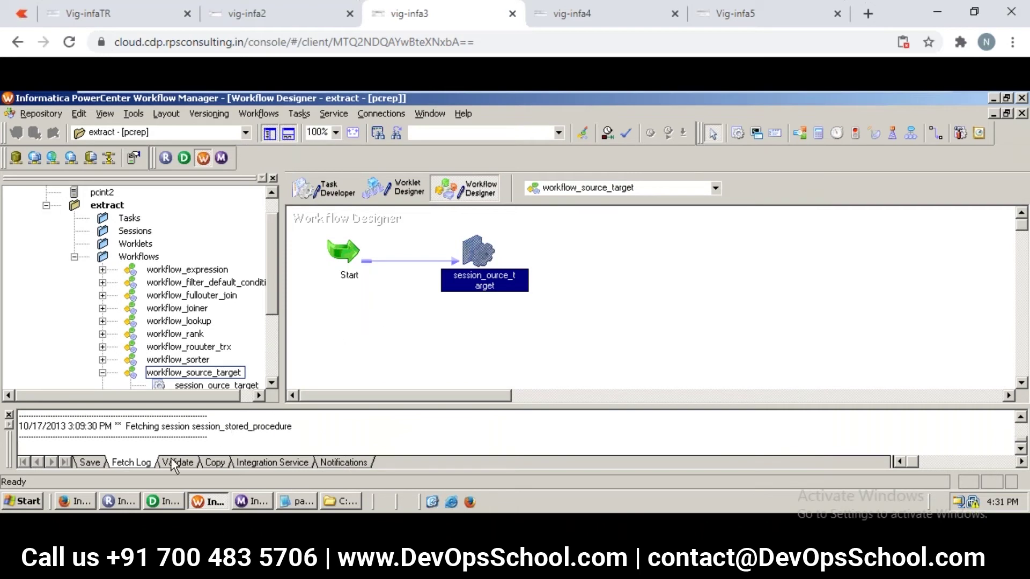
click(252, 501)
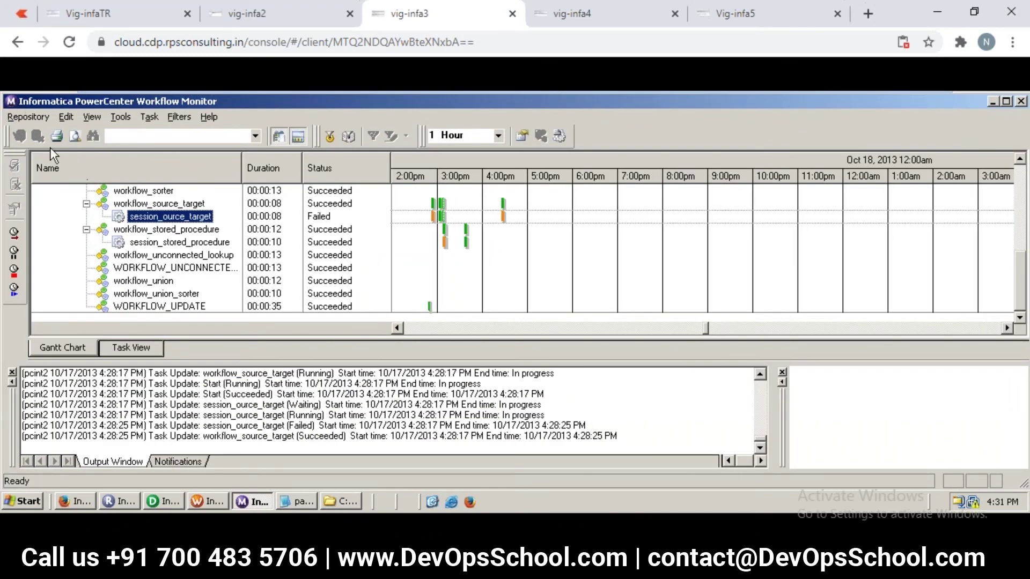
click(123, 202)
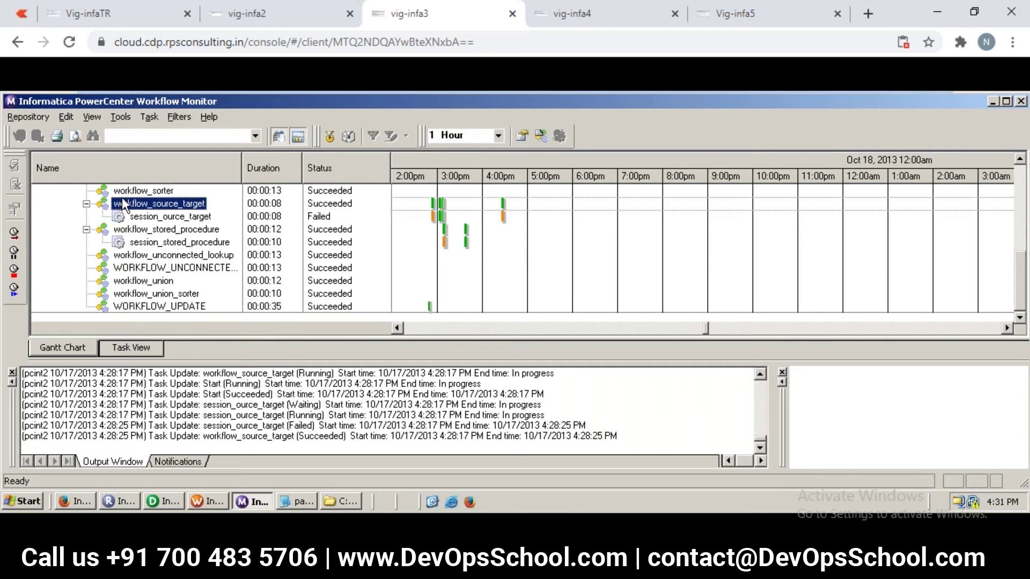
right_click(124, 204)
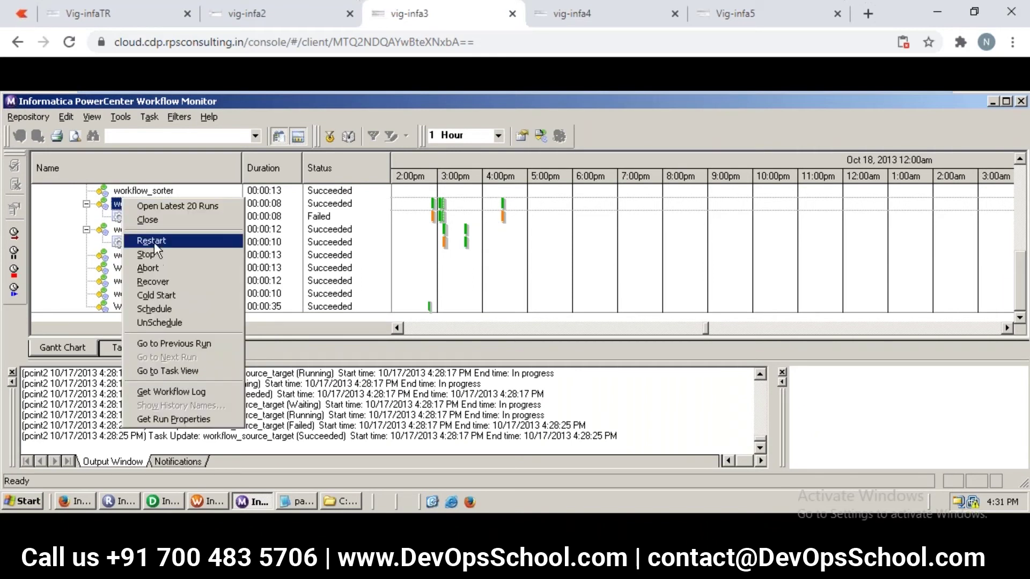
click(163, 392)
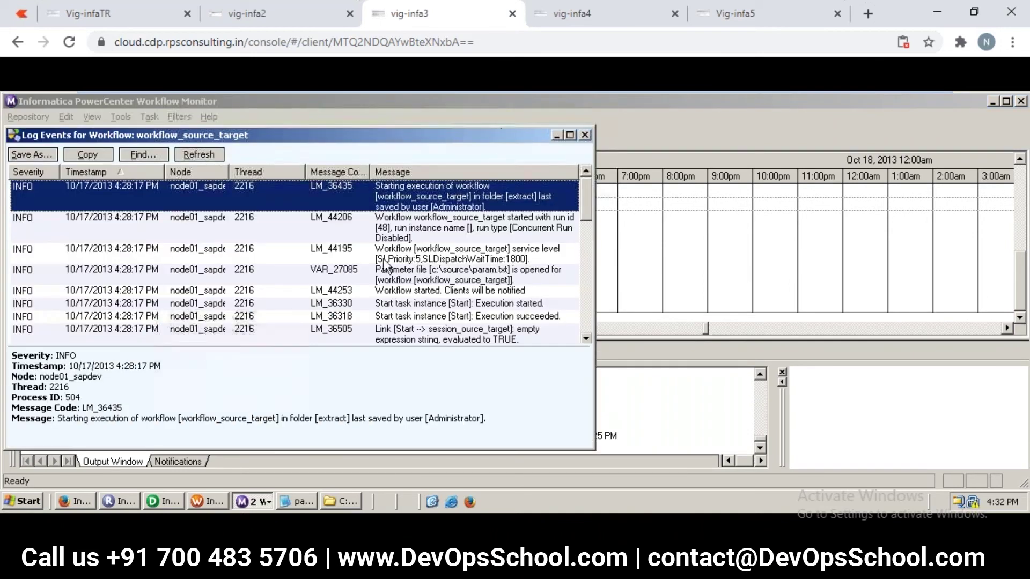
mouse_move(500, 89)
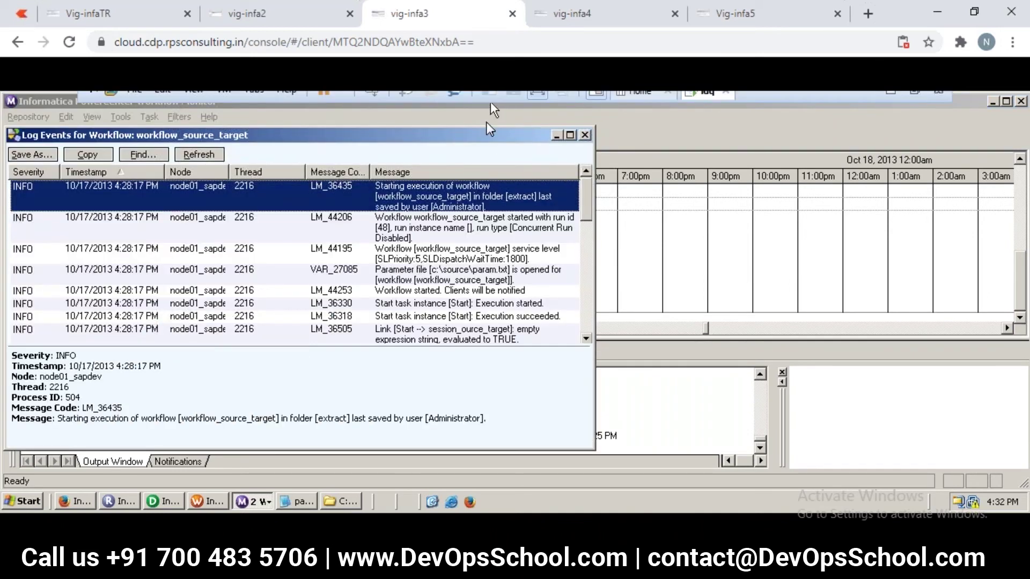
double_click(486, 134)
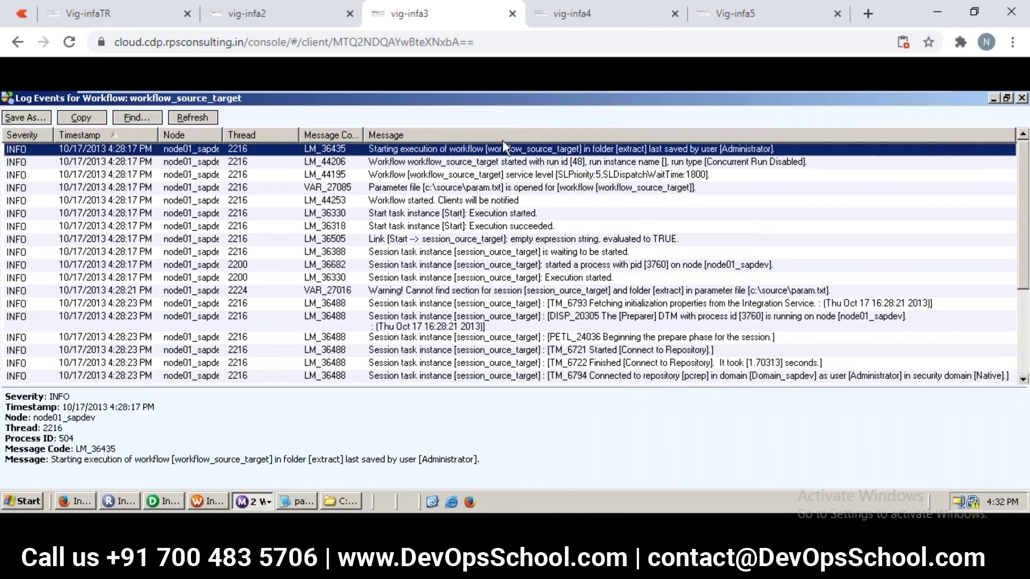
Step: Review the parameter file entries in the log, and close the param.txt section header with a bracket directly after session_ource_target
click(523, 190)
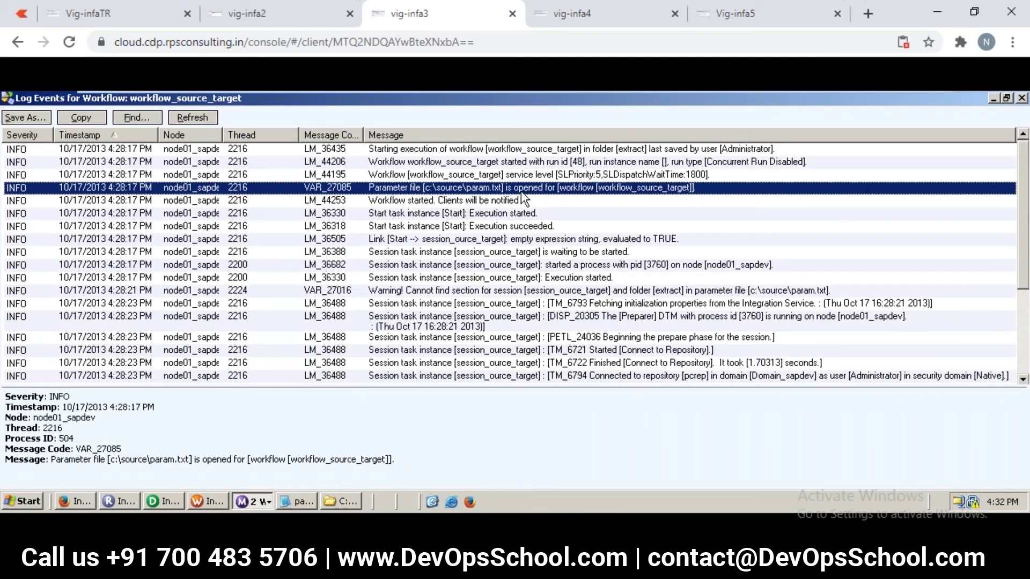
click(479, 294)
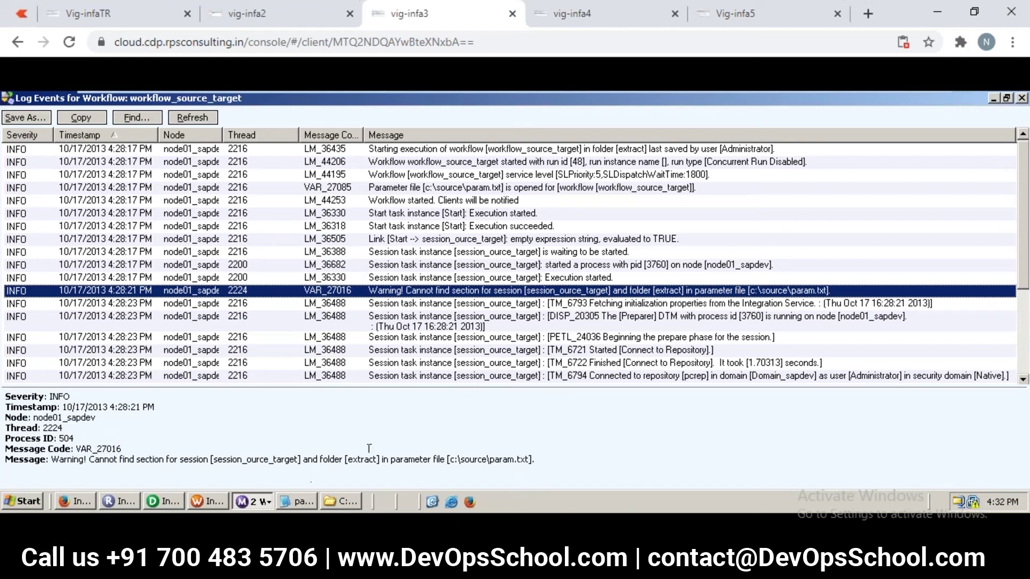
click(299, 504)
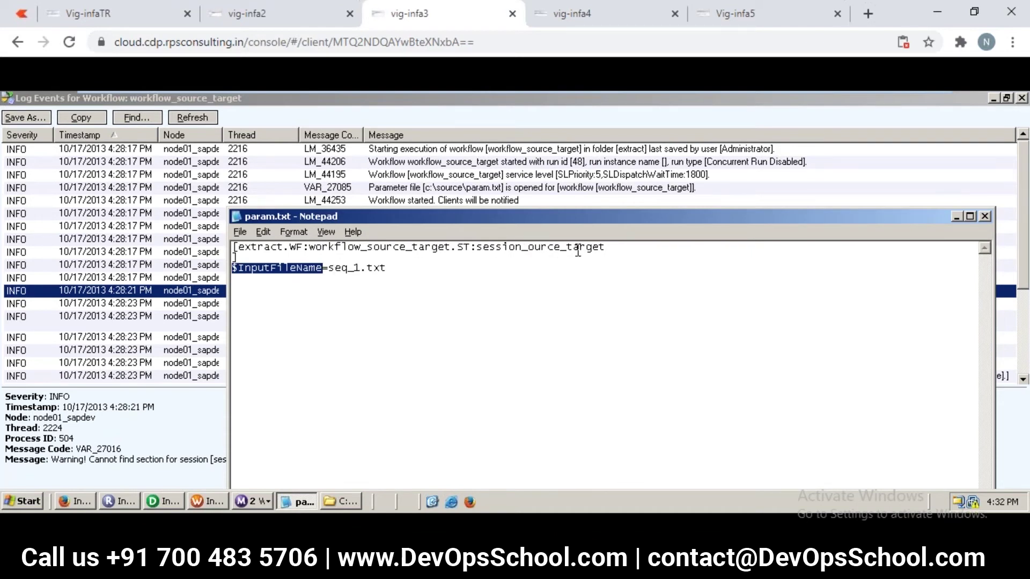
click(607, 247)
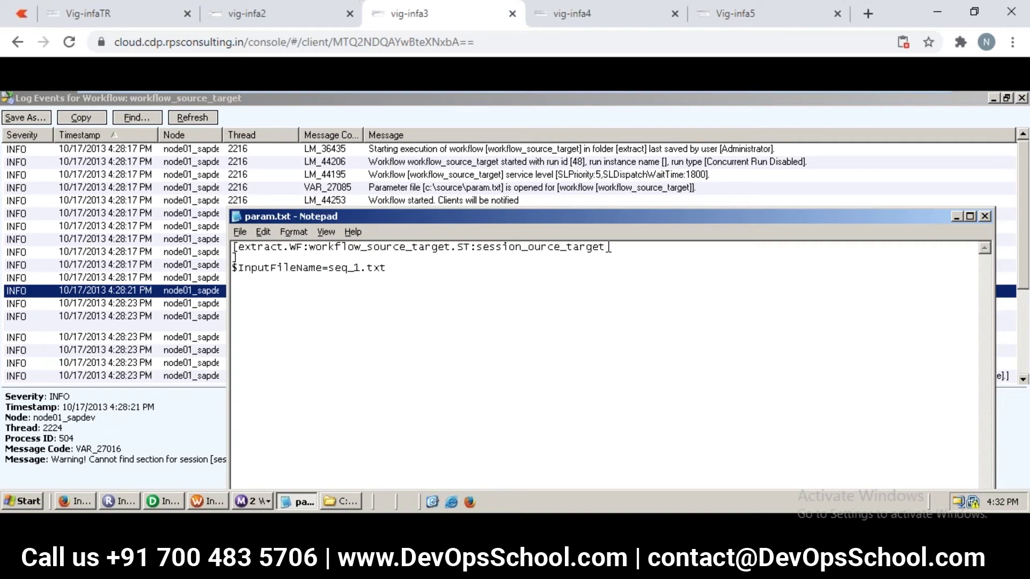
text(])
Step: Check the session name in the session task's general settings against the section header in param.txt
click(206, 503)
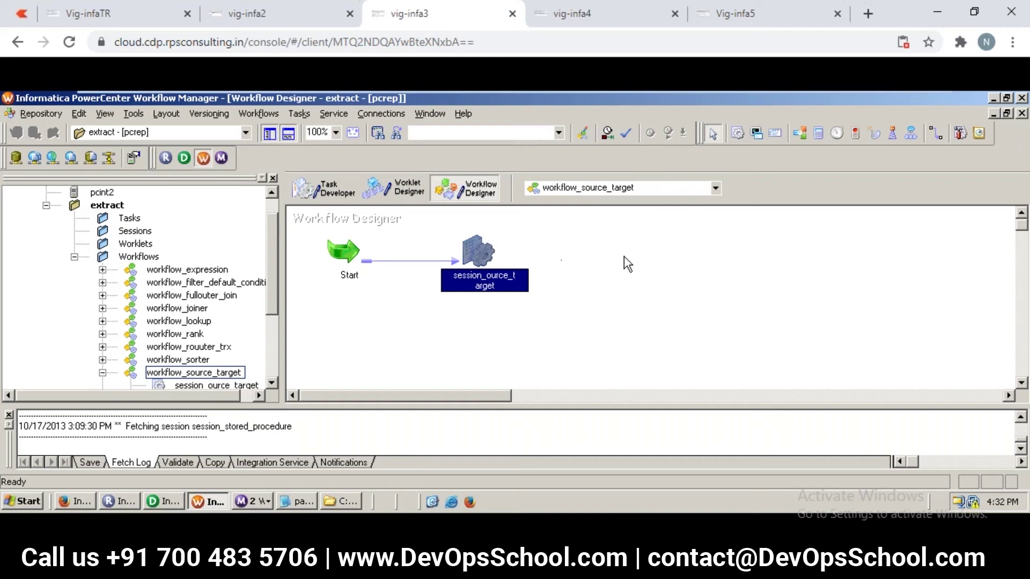
double_click(487, 256)
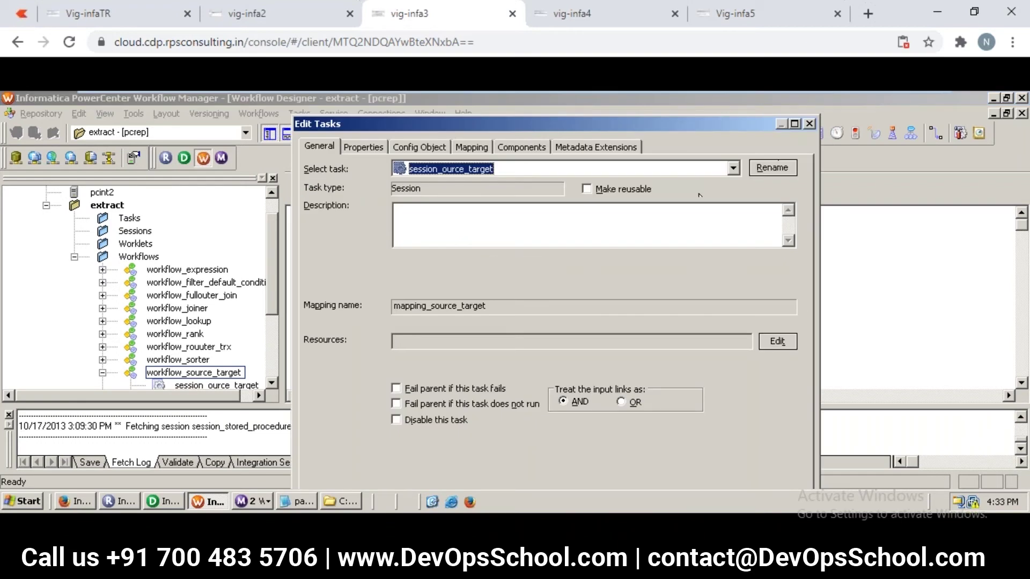
click(807, 124)
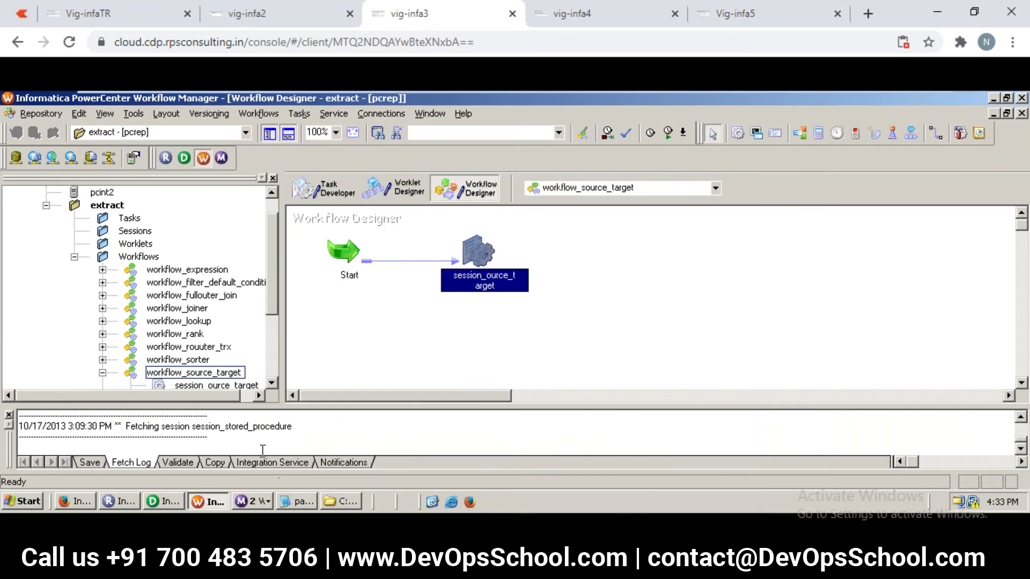
click(293, 495)
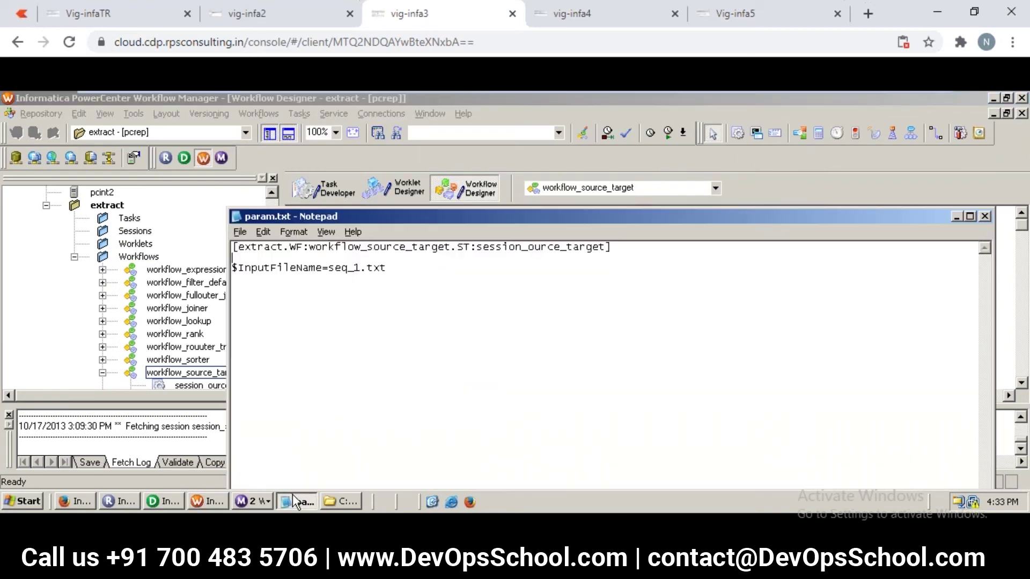
click(557, 288)
key(Return)
Step: Save workflow_source_target in Workflow Manager and start the workflow
click(331, 154)
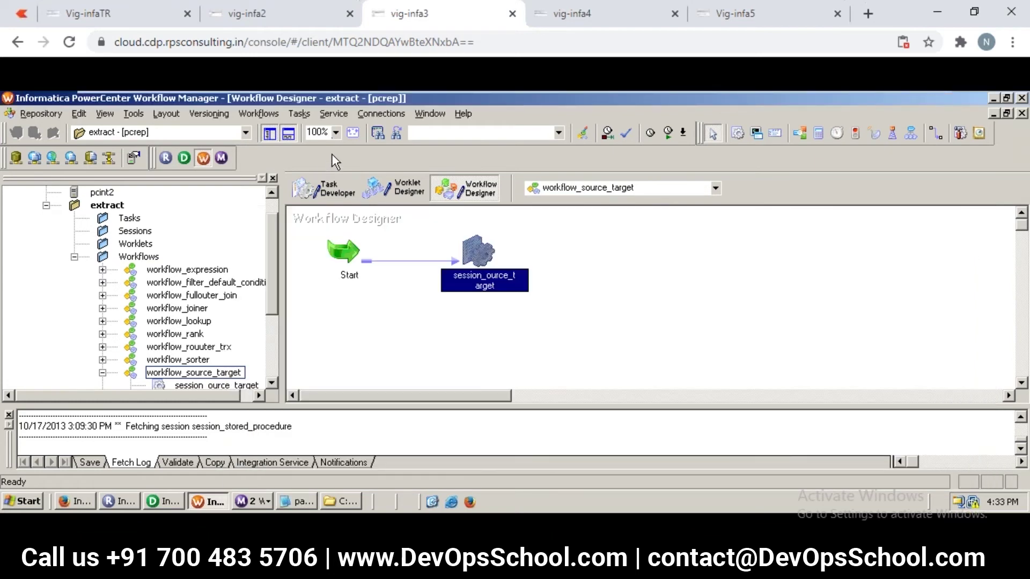
click(390, 316)
key(ctrl+s)
key(Return)
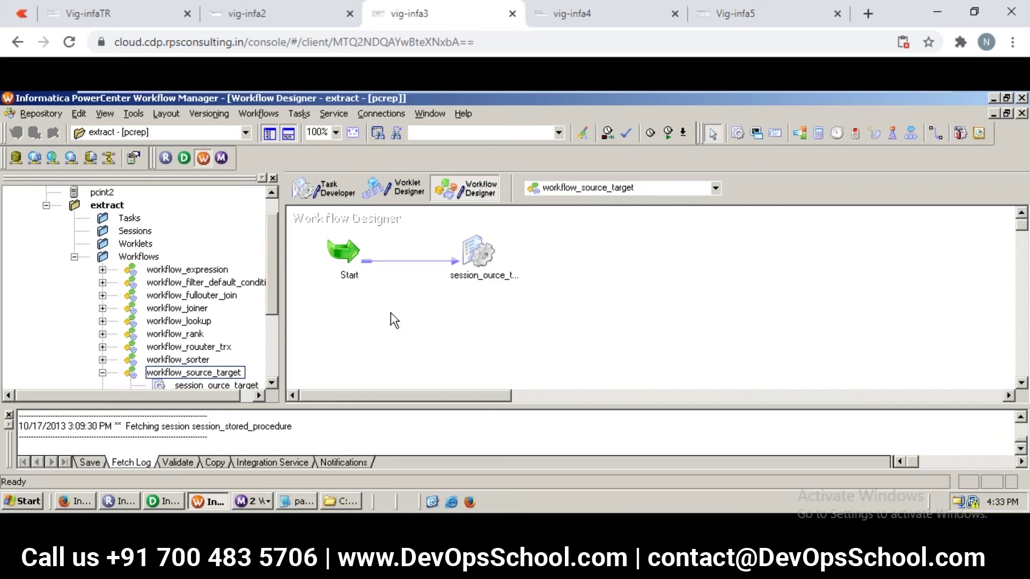
right_click(391, 312)
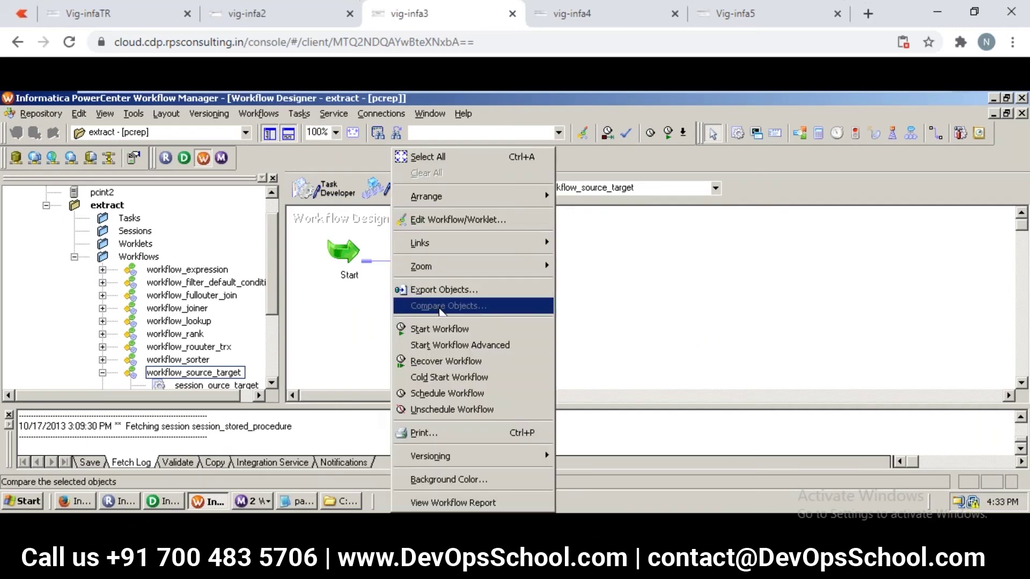
click(439, 329)
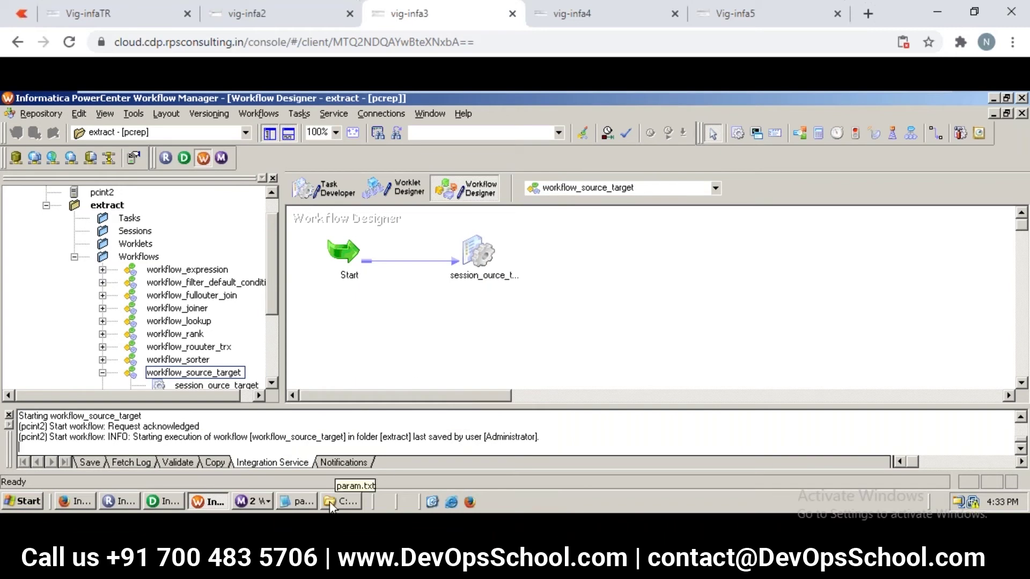
Step: Close the previous workflow log and open the log of the latest workflow_source_target run in a maximized window
click(263, 502)
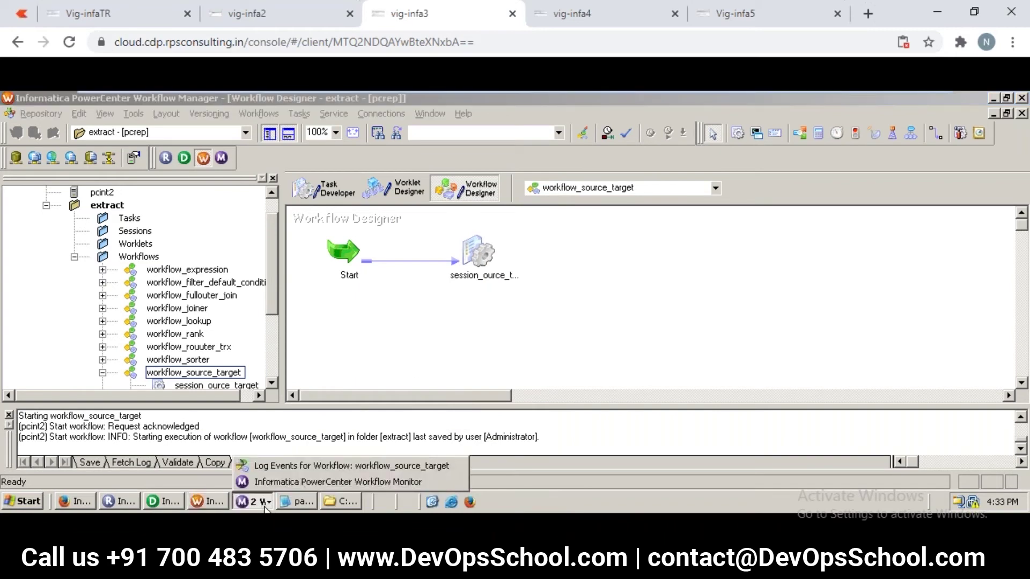
right_click(292, 465)
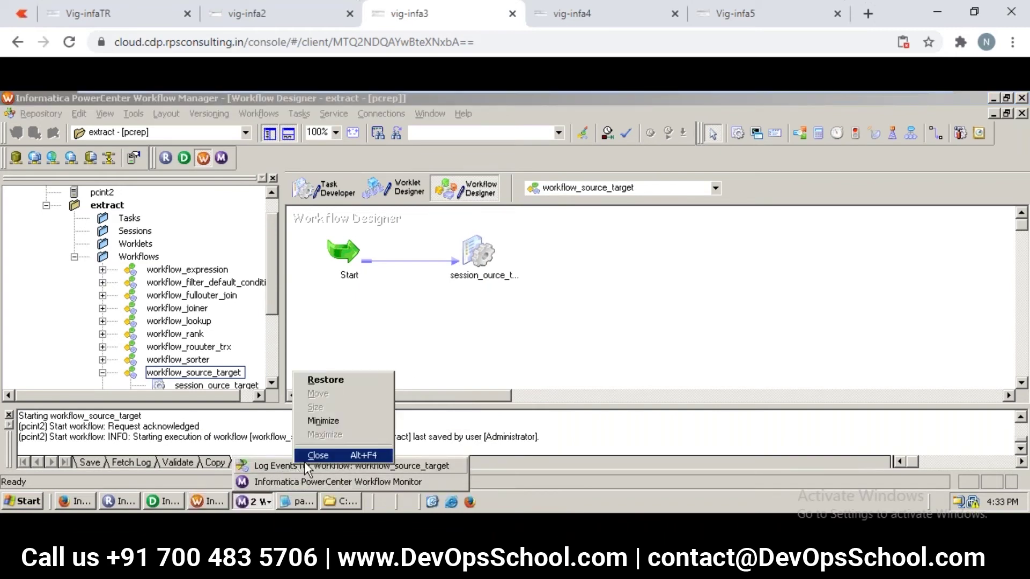
click(304, 461)
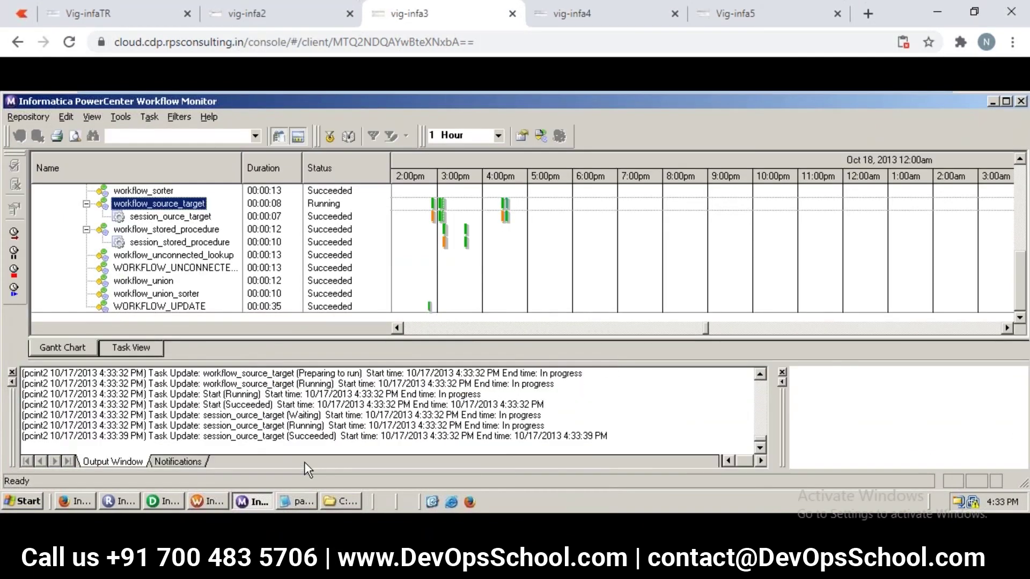
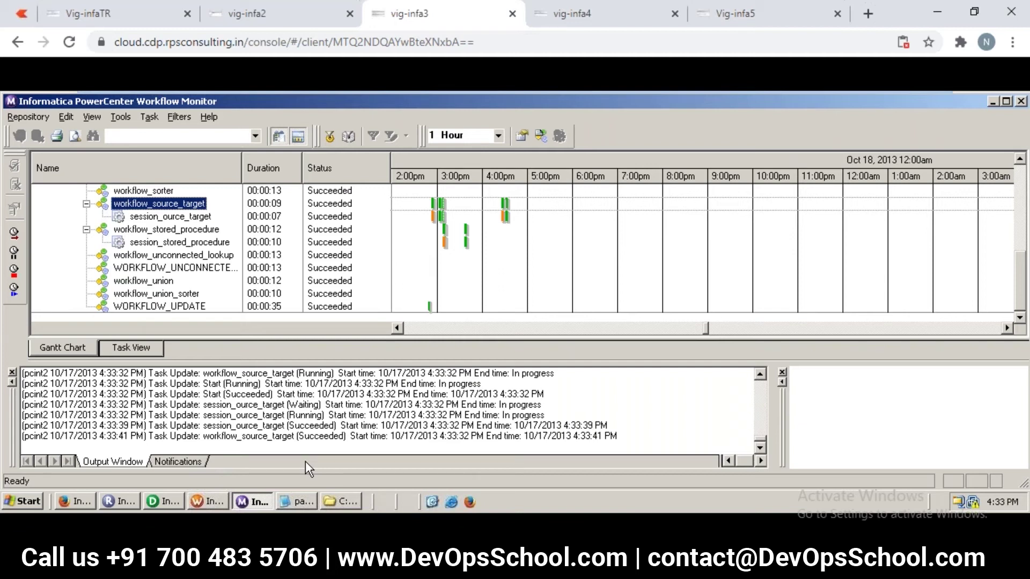
right_click(182, 198)
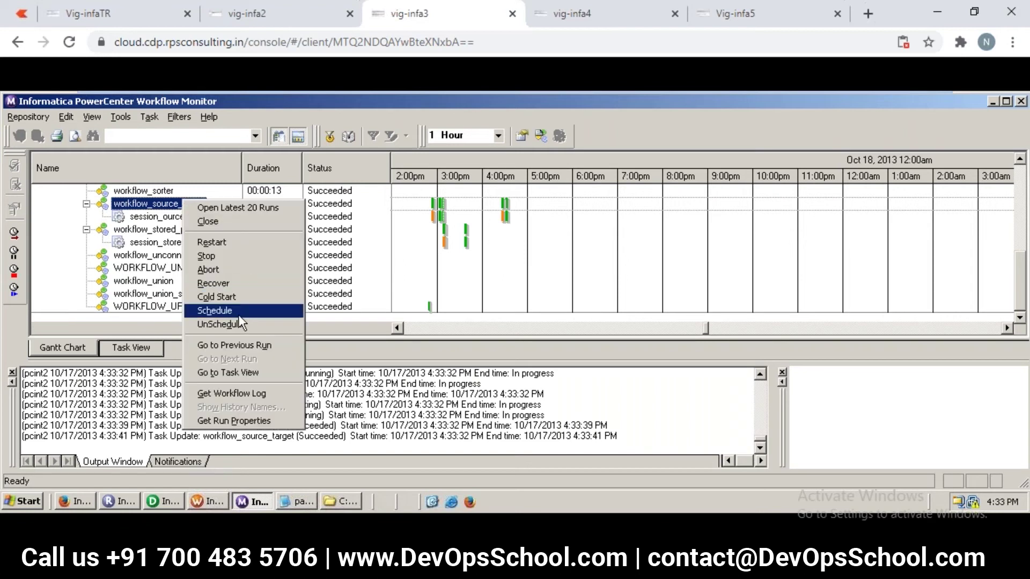
click(245, 392)
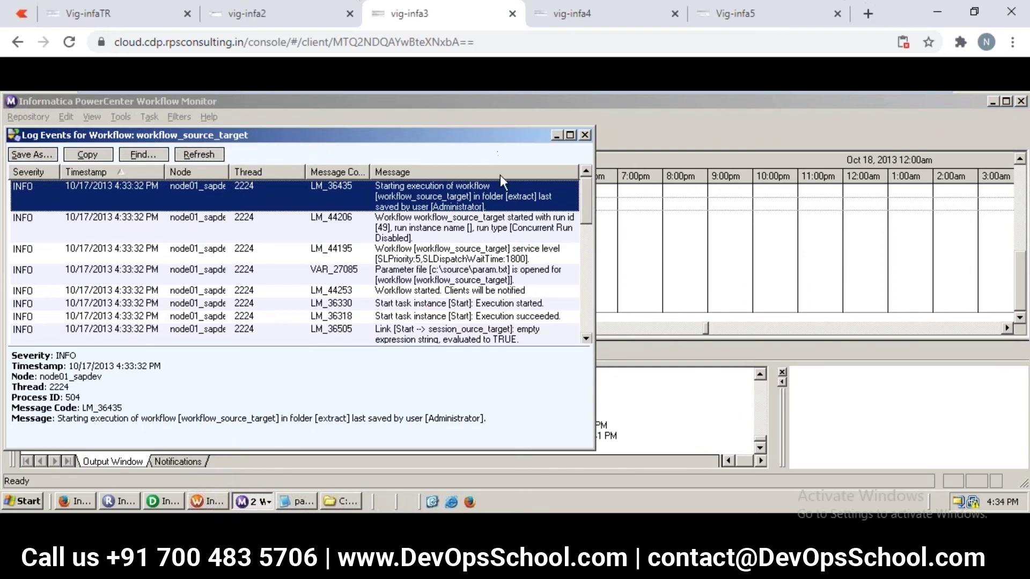
double_click(489, 131)
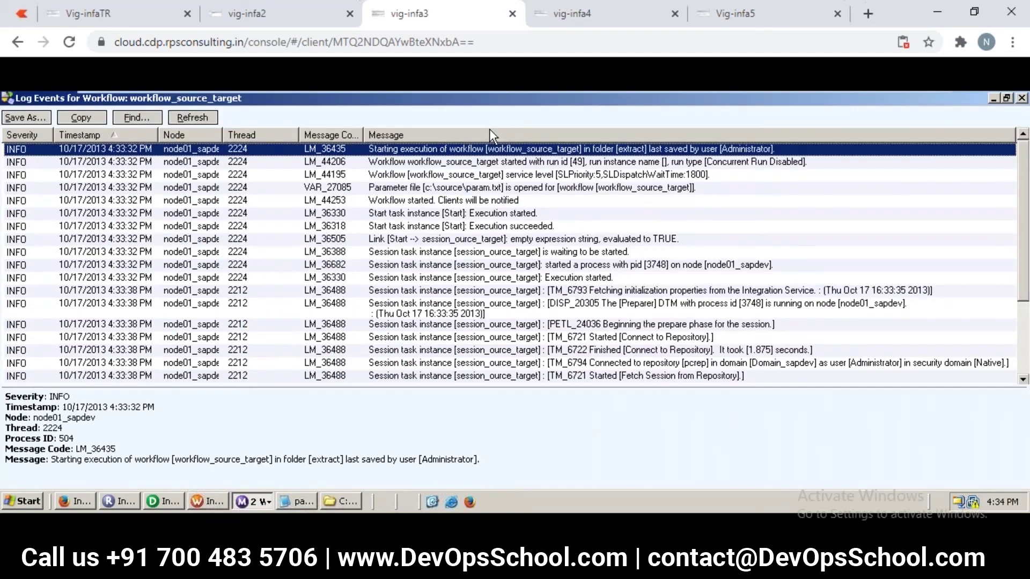
Step: Examine the new workflow log through to its last entry and go back to the $InputFileName override entry
click(467, 214)
click(467, 225)
key(Down)
key(Down)
key(Down)
key(Down)
key(Down)
key(Down)
key(Down)
key(Down)
key(Down)
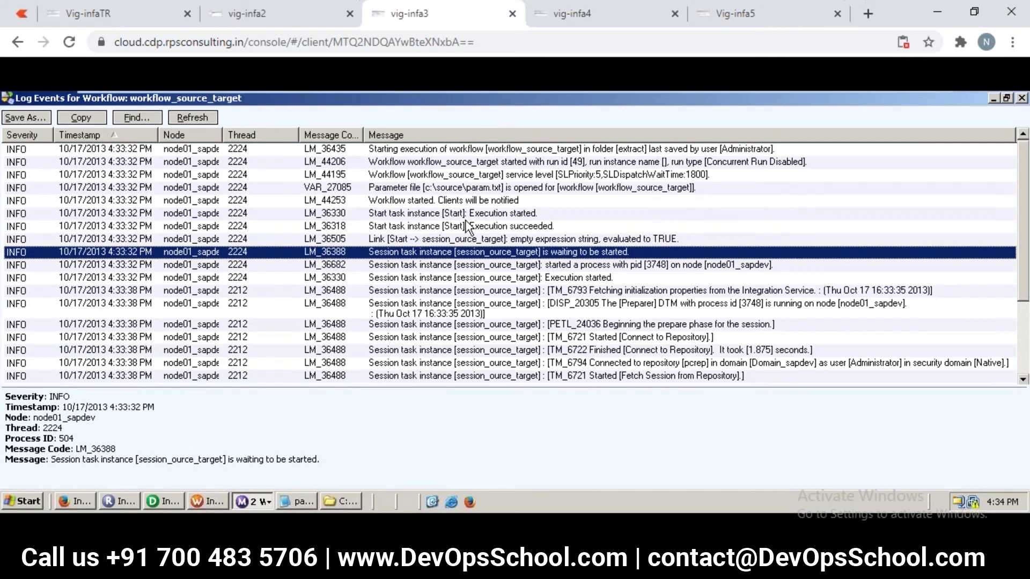
key(Down)
key(Down)
key(Down)
key(Down)
key(Down)
key(Down)
key(Down)
key(Down)
key(Down)
key(Down)
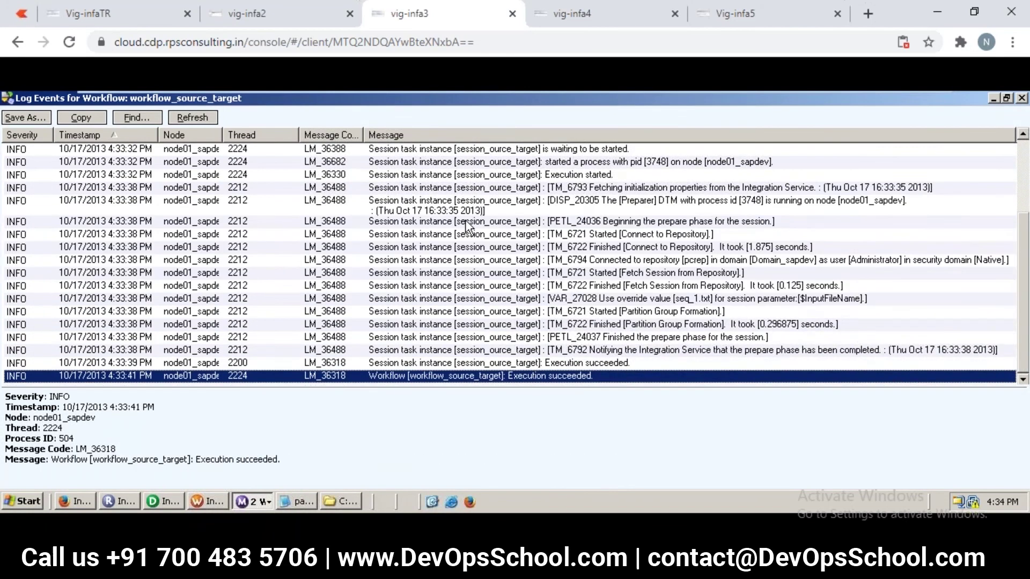
key(Up)
key(Up)
key(Up)
key(Up)
key(Up)
key(Up)
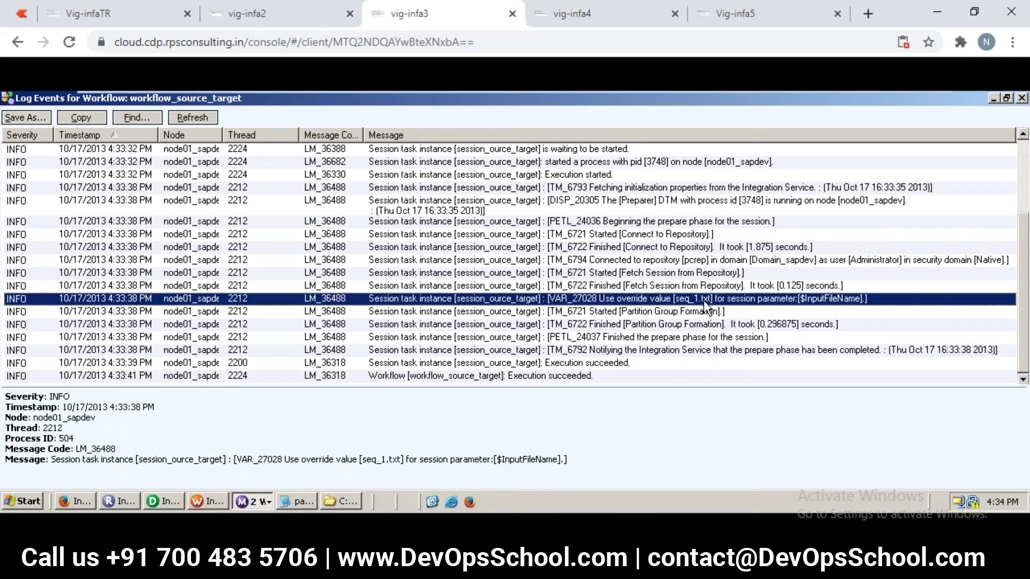
Step: Switch to the vig-infa2 environment and add a line break after the $OutputFileName line in para.txt
click(566, 14)
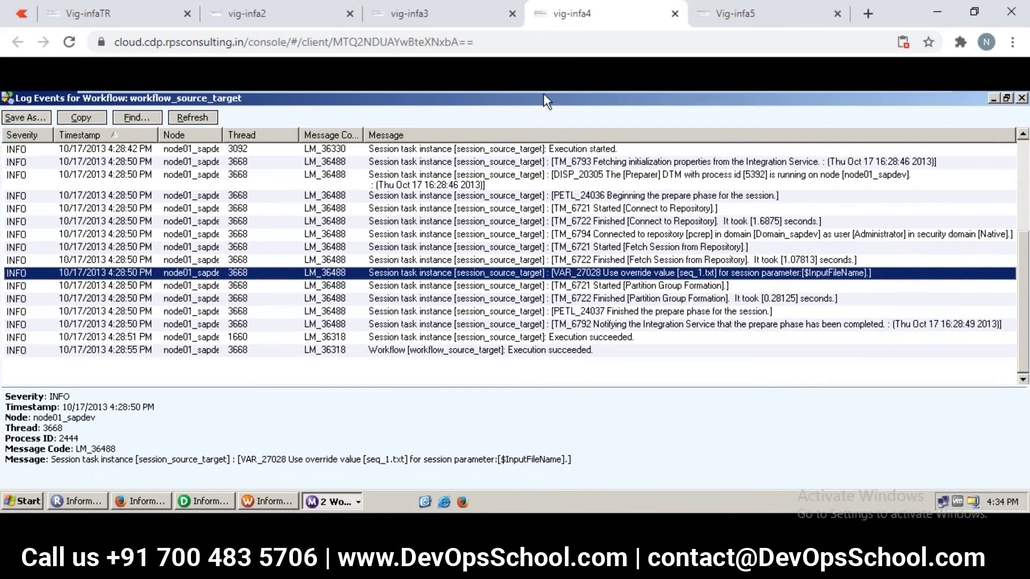
click(279, 12)
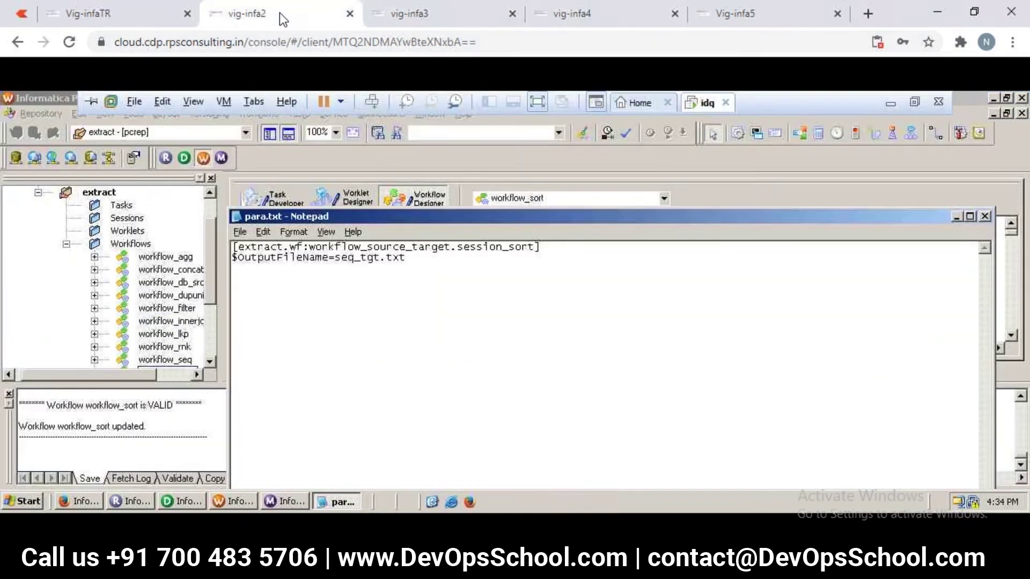
click(381, 256)
click(433, 310)
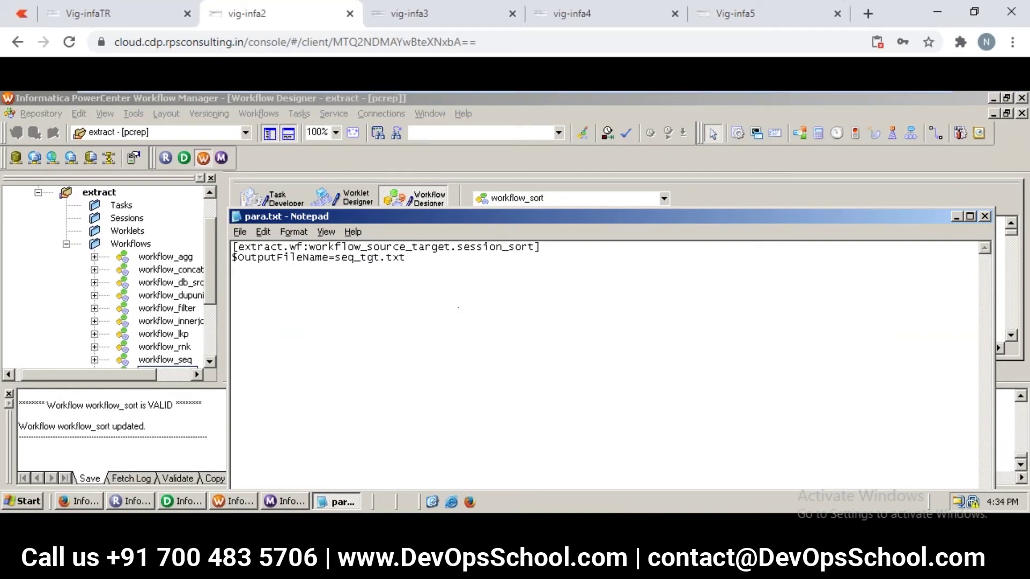
key(Return)
Step: Save workflow_sort in Workflow Manager and start the workflow
click(241, 505)
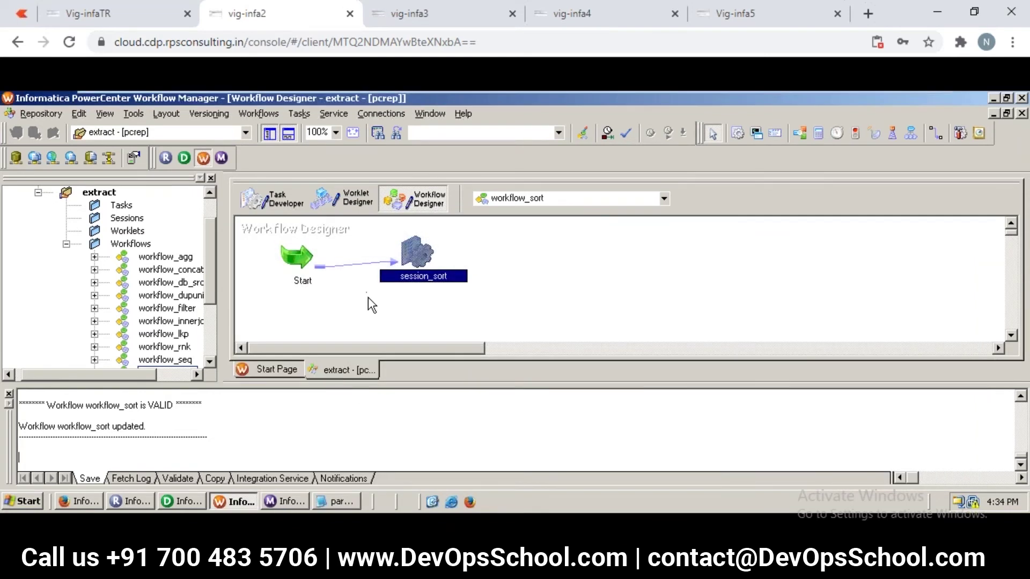
click(370, 300)
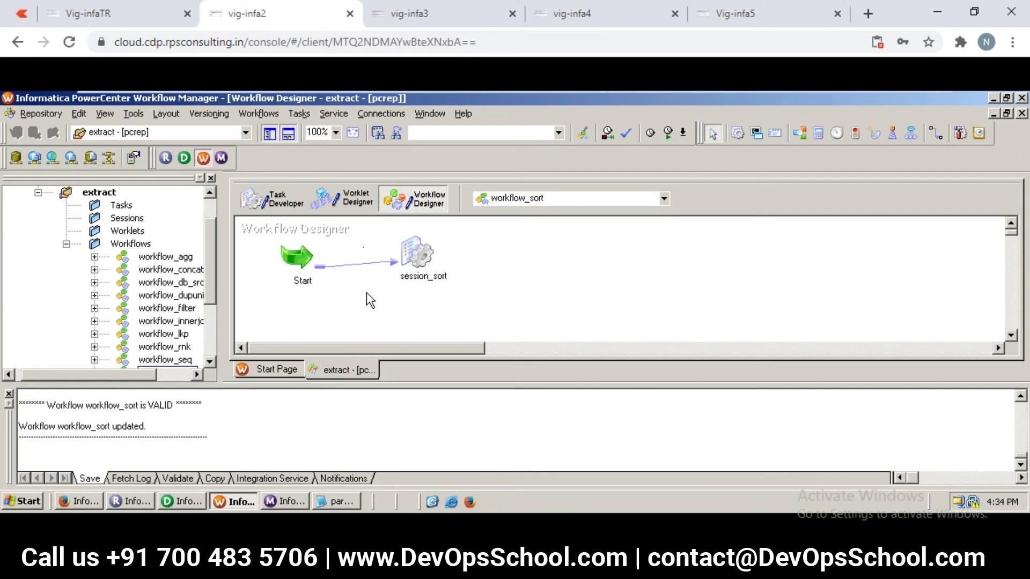
key(ctrl+s)
key(Return)
click(259, 113)
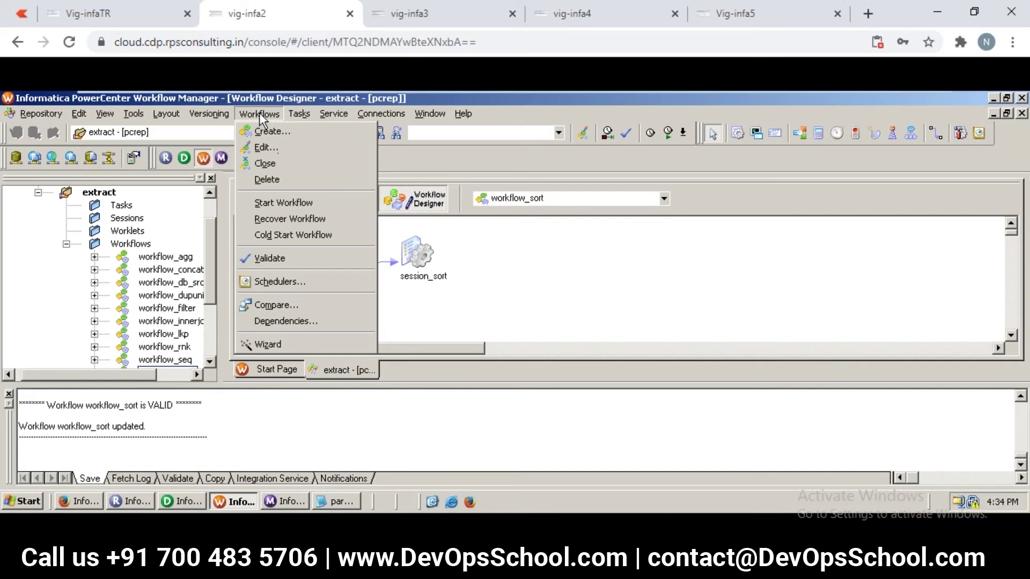
click(293, 202)
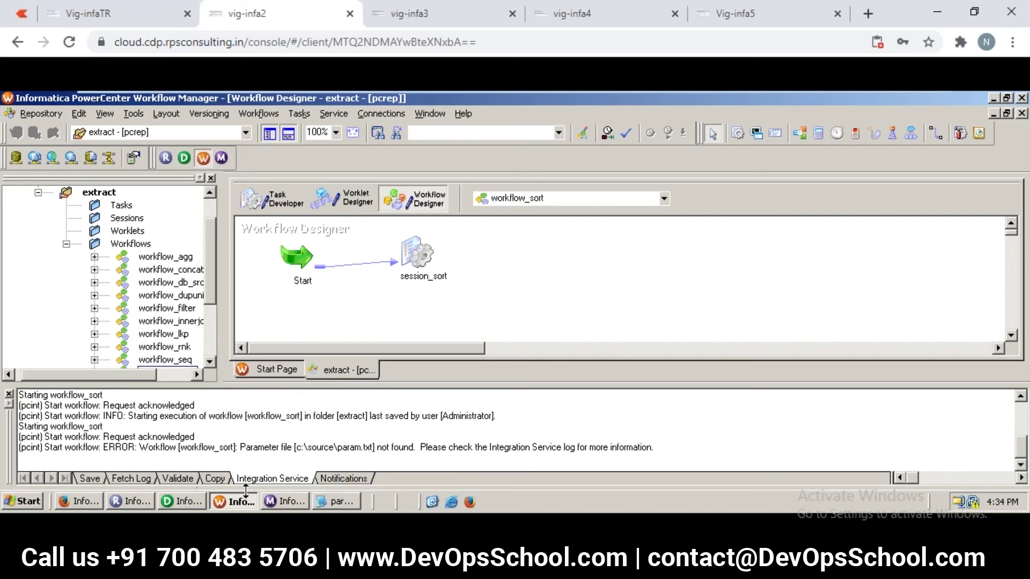
Step: Open the C:\Source folder in Windows Explorer
click(23, 499)
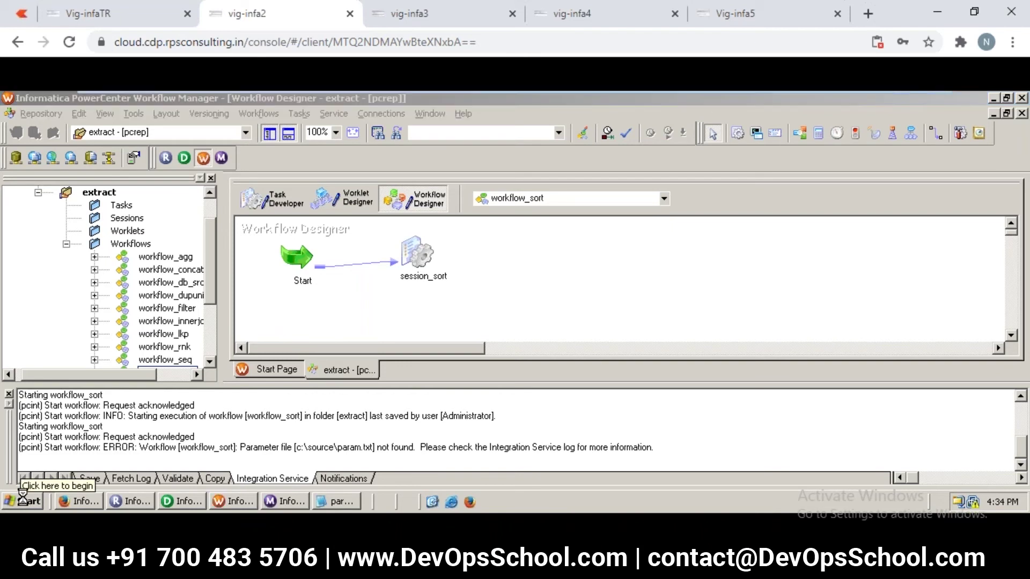
right_click(23, 498)
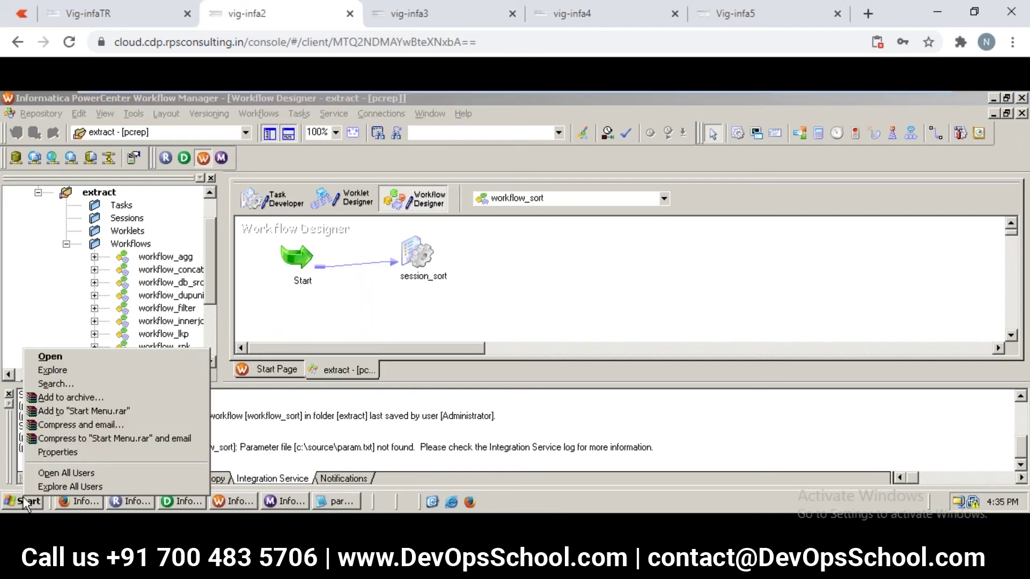
click(77, 376)
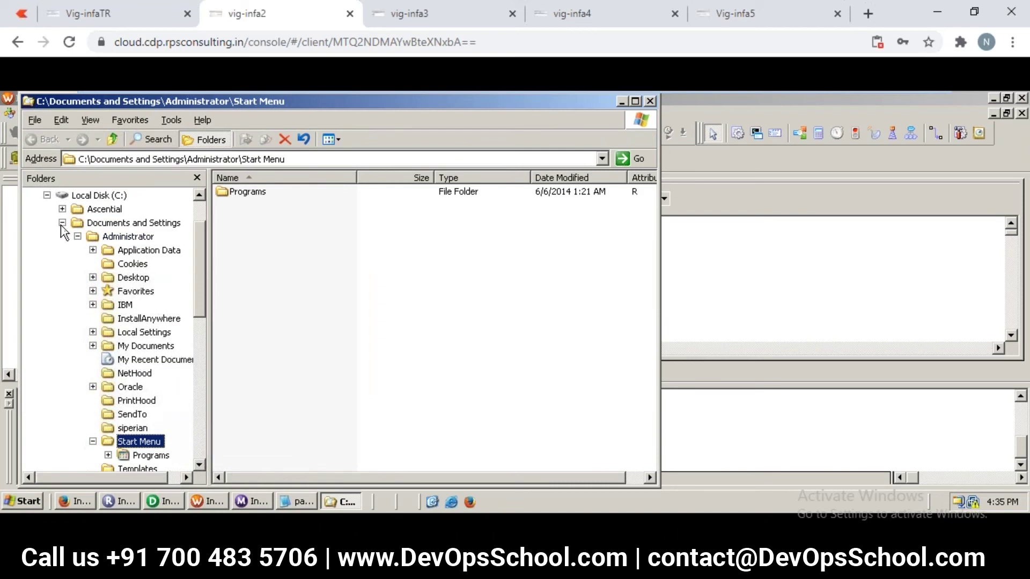
click(62, 224)
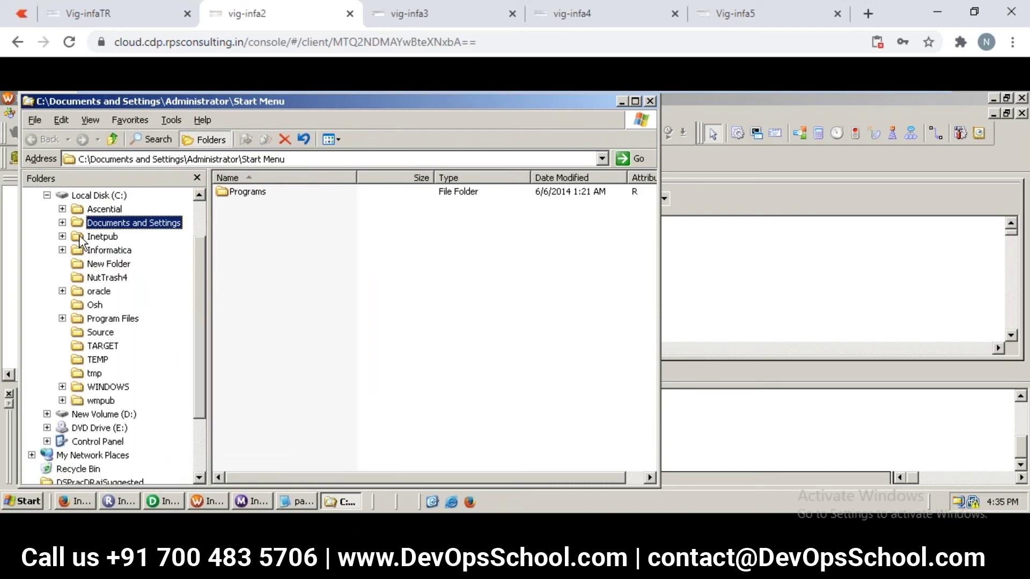
click(100, 333)
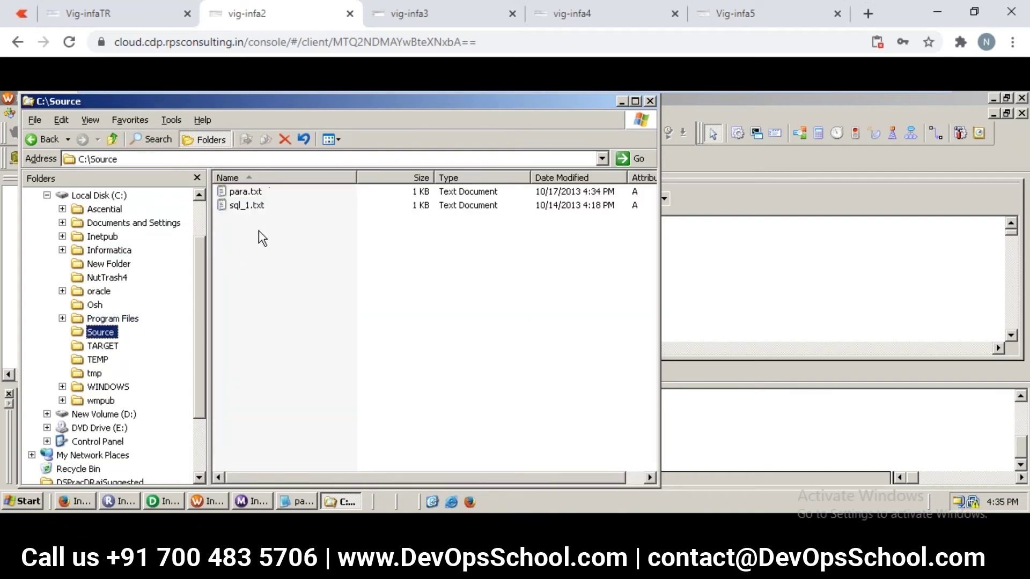
Step: Rename para.txt in the C:\Source folder as param.txt
click(244, 191)
key(F2)
key(End)
key(Left)
key(Left)
key(Left)
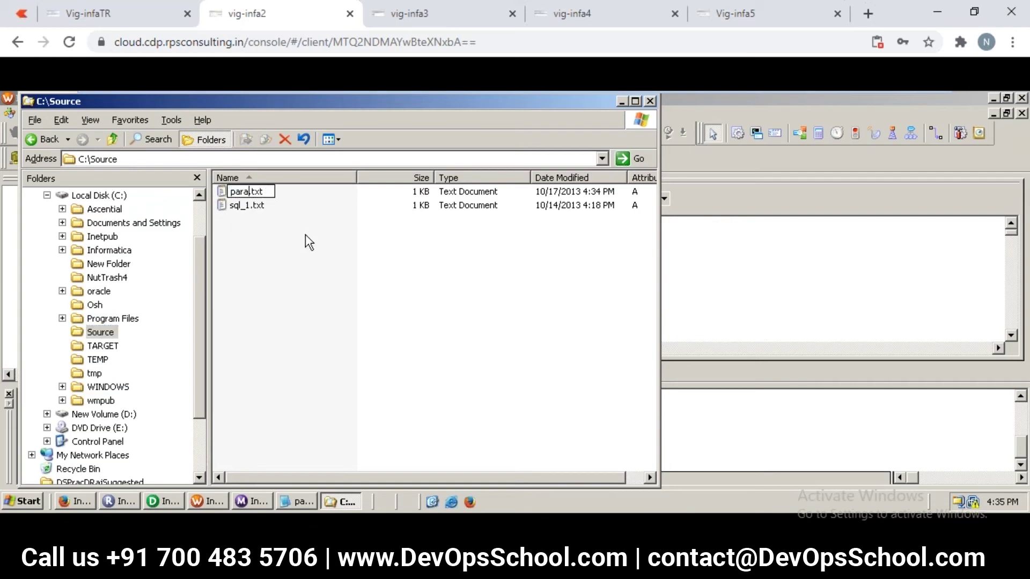
text(m)
key(Return)
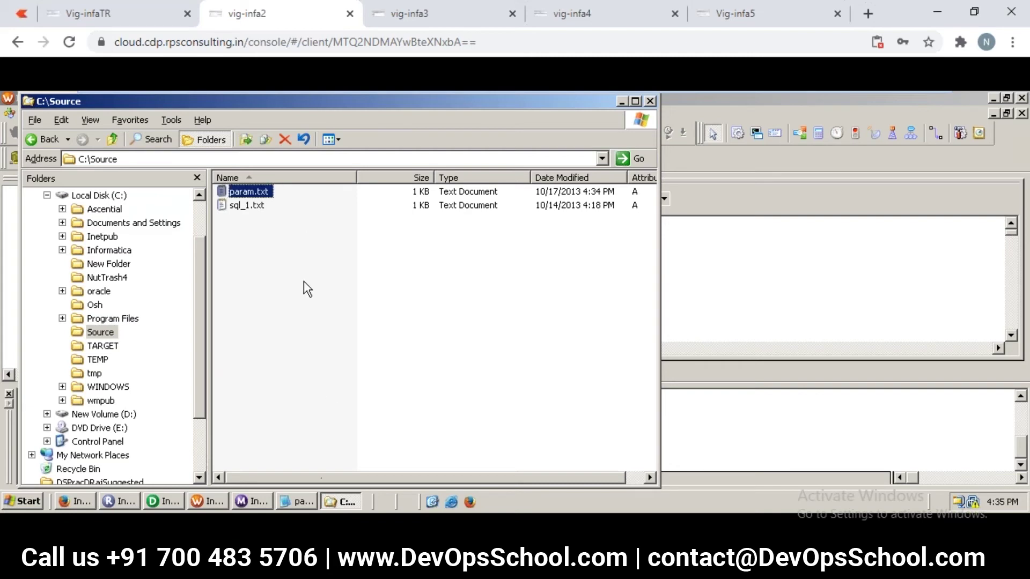
Step: Return to Workflow Manager and start workflow_sort again with the renamed parameter file
click(204, 504)
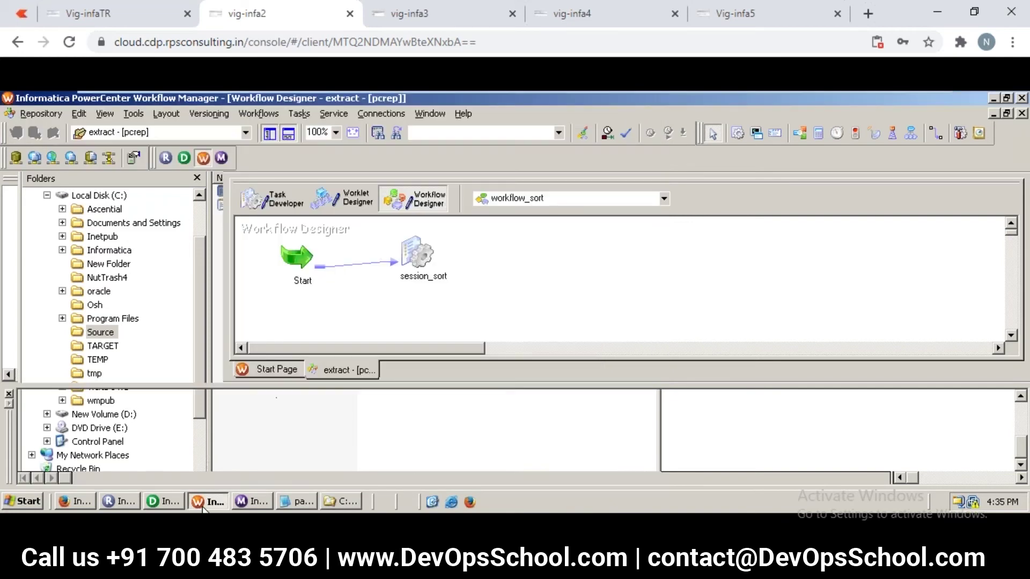
right_click(356, 309)
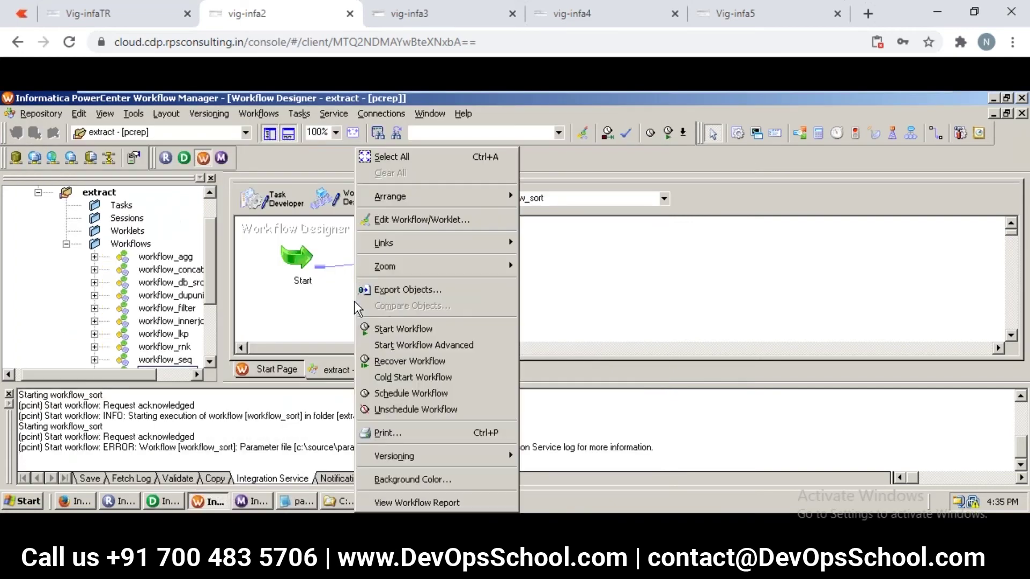
click(392, 328)
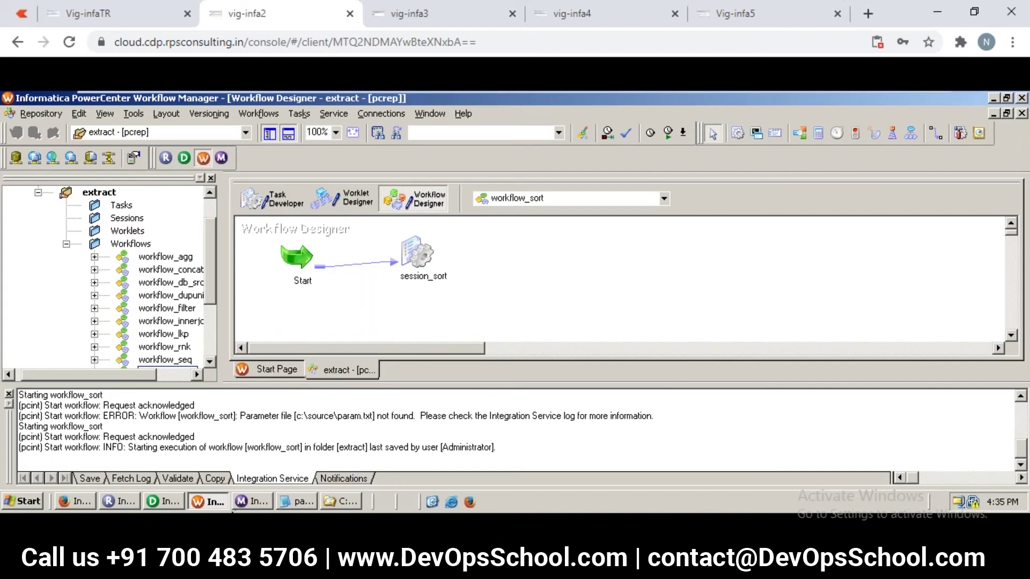
Step: Open the workflow log of the latest workflow_sort run from Workflow Monitor in a maximized window
click(251, 502)
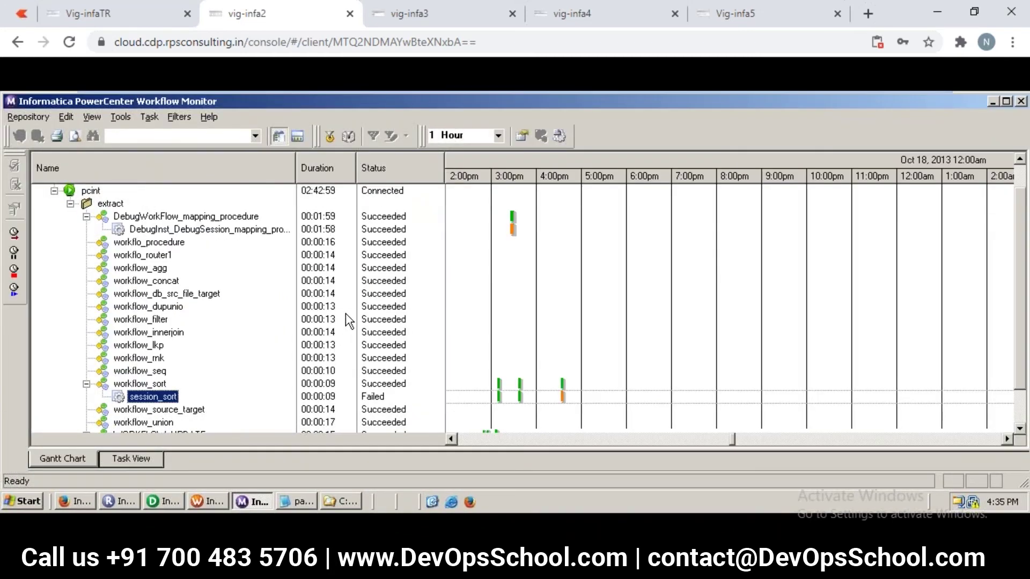
right_click(158, 387)
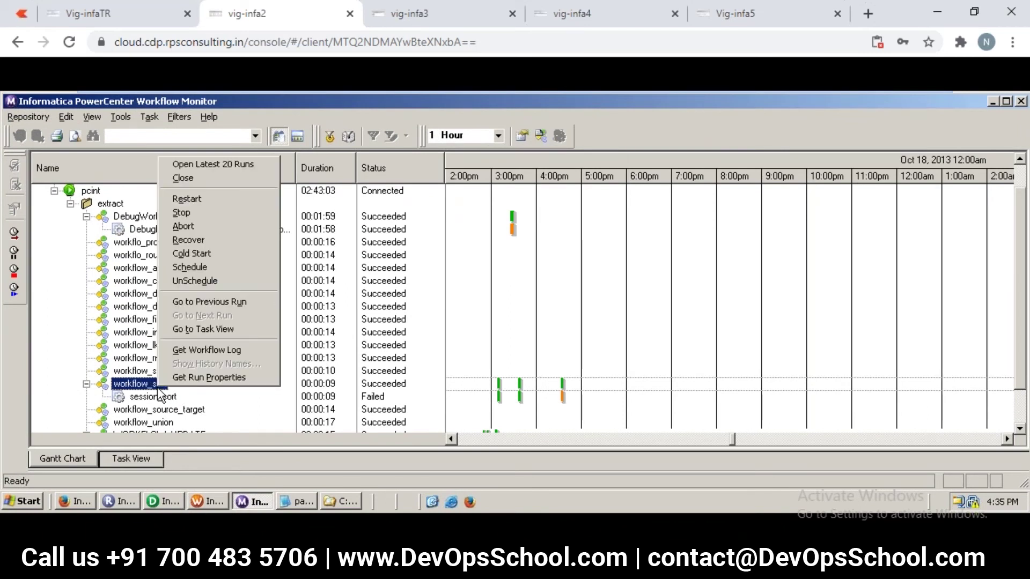
click(216, 354)
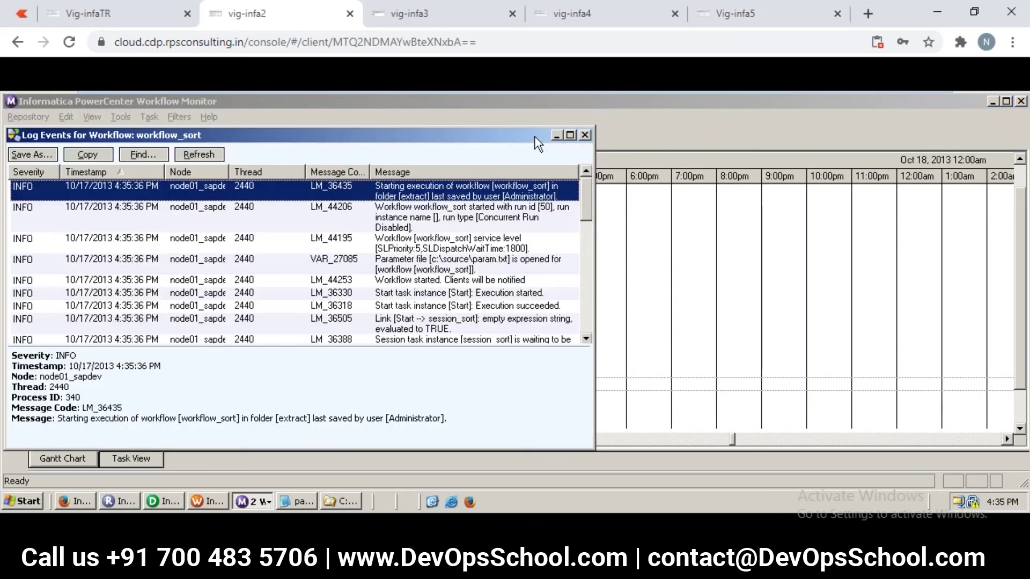
double_click(534, 137)
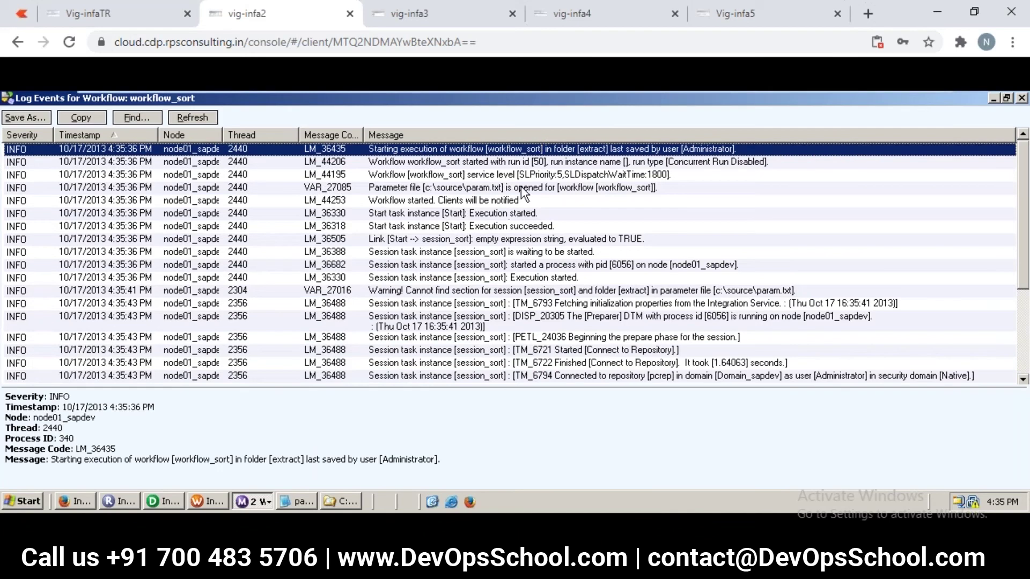
Step: Examine the workflow_sort log entries for how session_sort's section in param.txt is resolved
click(510, 218)
key(Down)
key(Down)
key(Down)
key(Down)
key(Down)
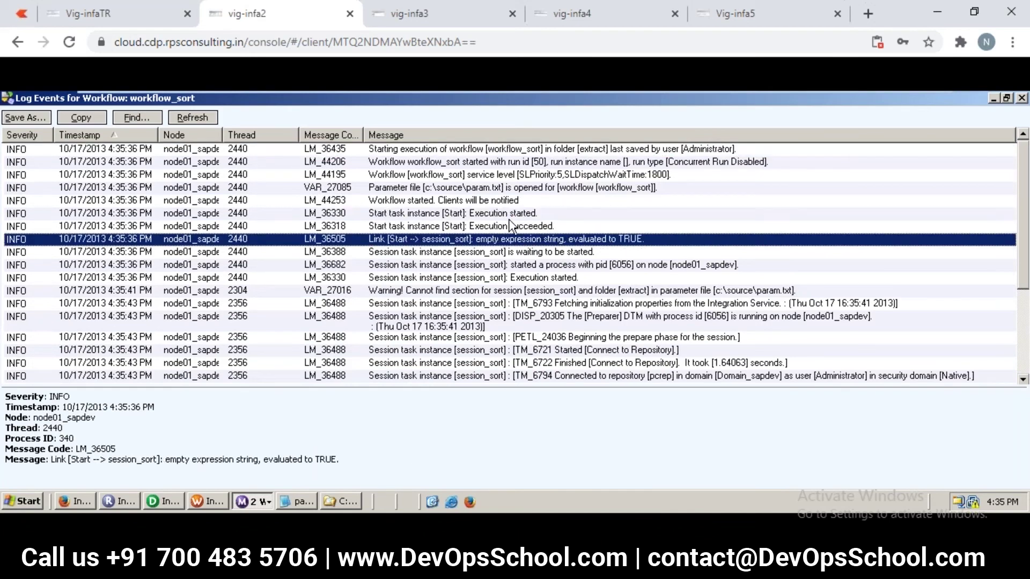
key(Down)
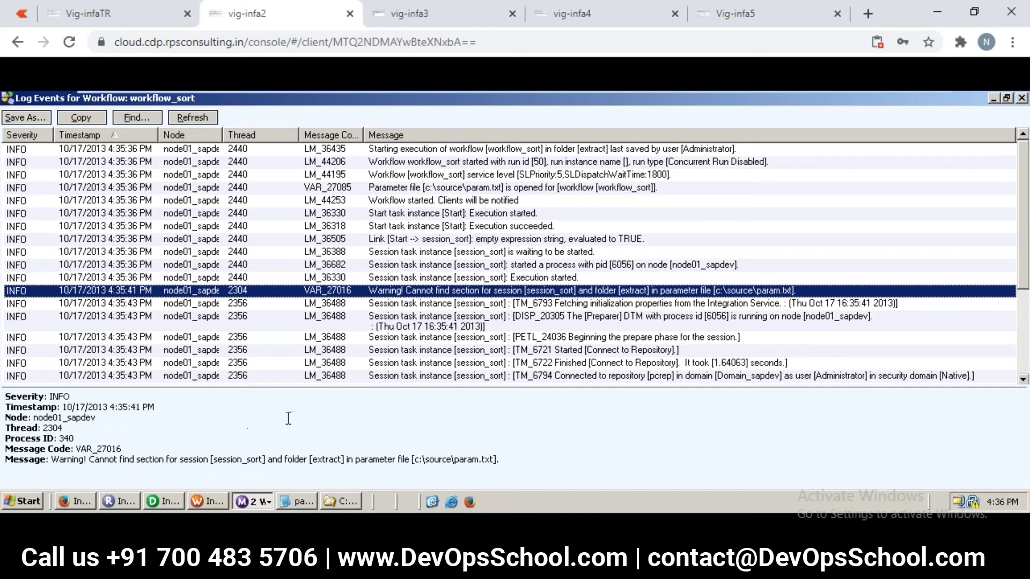
Step: Change the section header in the Notepad parameter file to [extract.WF:workflow_source_target.ST:session_sort]
click(300, 502)
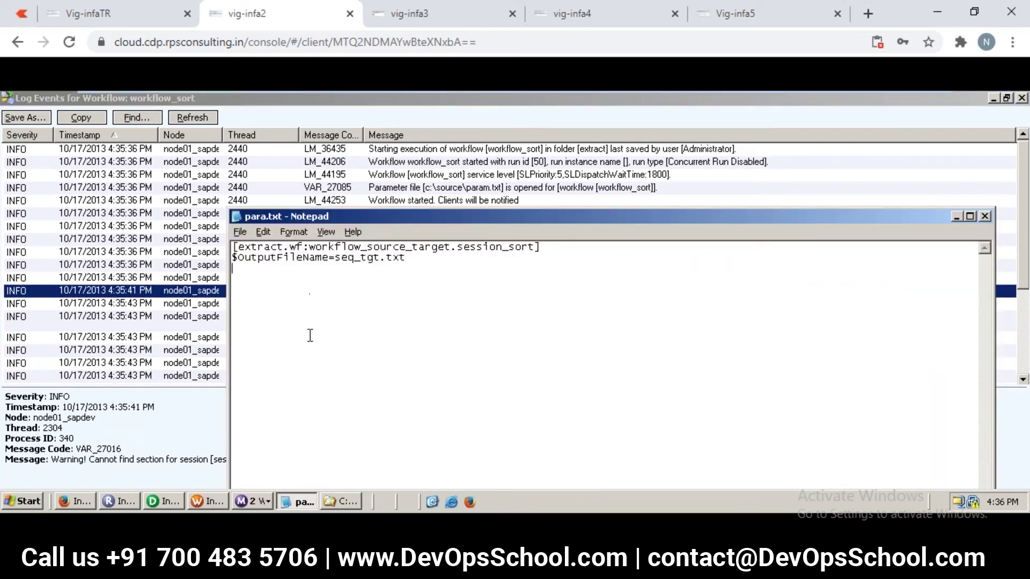
click(304, 249)
key(BackSpace)
key(BackSpace)
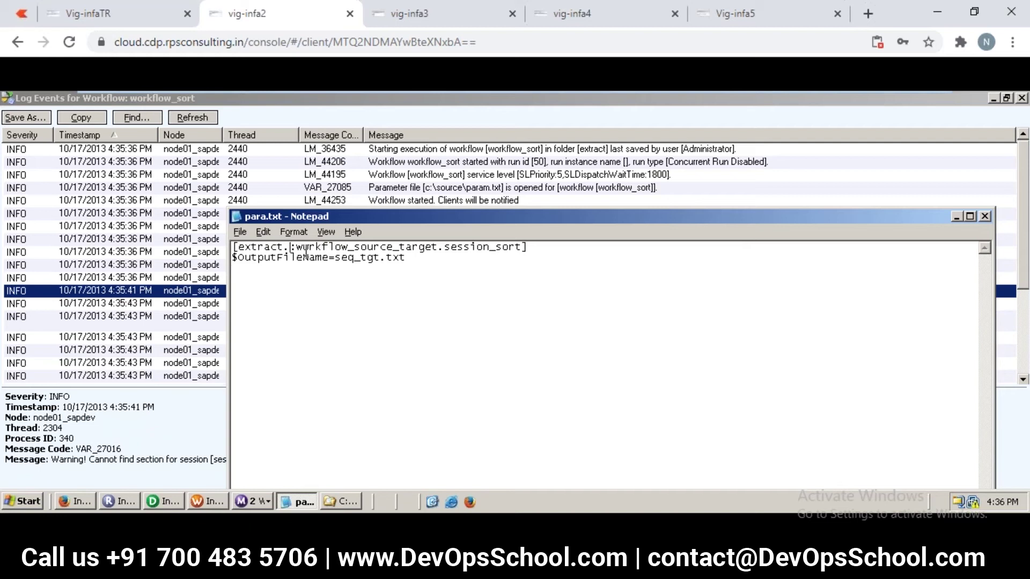
text(WF)
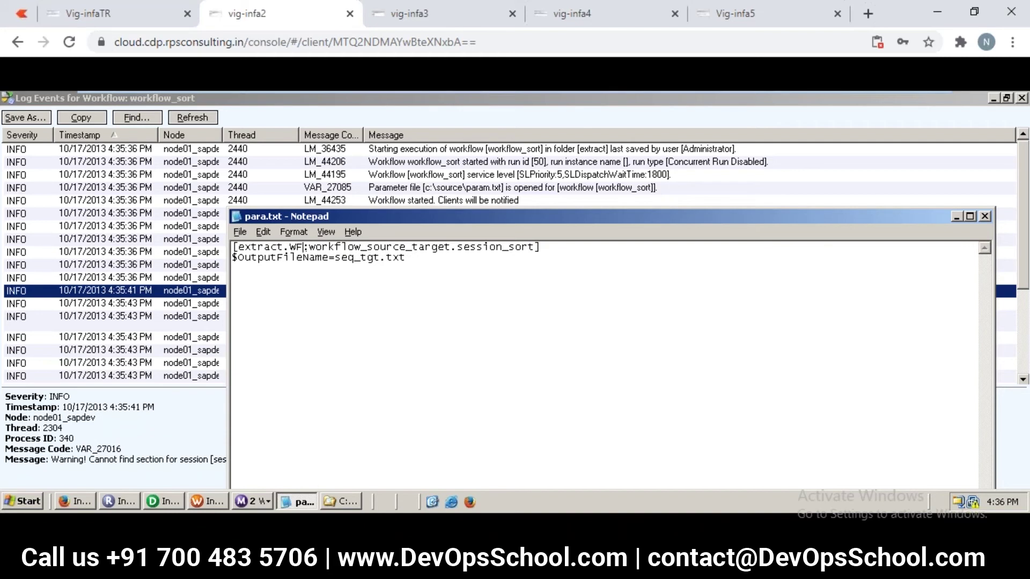
click(451, 247)
text(ST:)
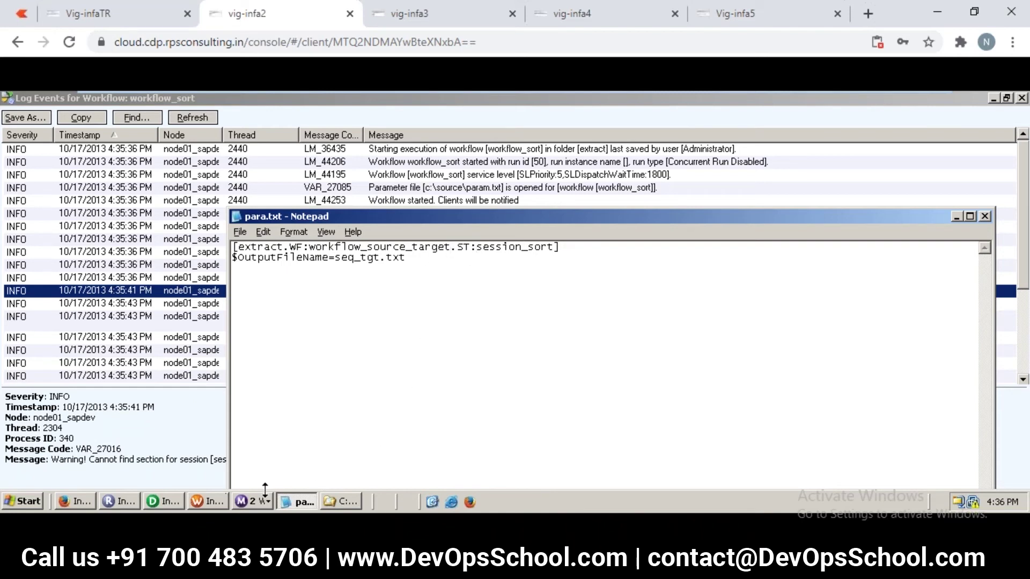
Step: Close the log events window of the previous workflow_sort run
click(203, 501)
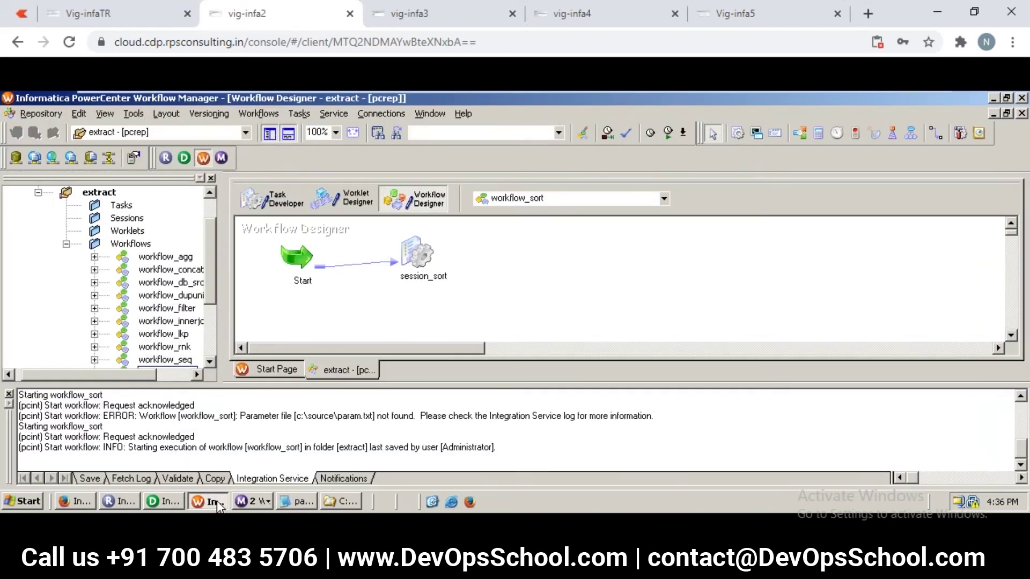
click(269, 503)
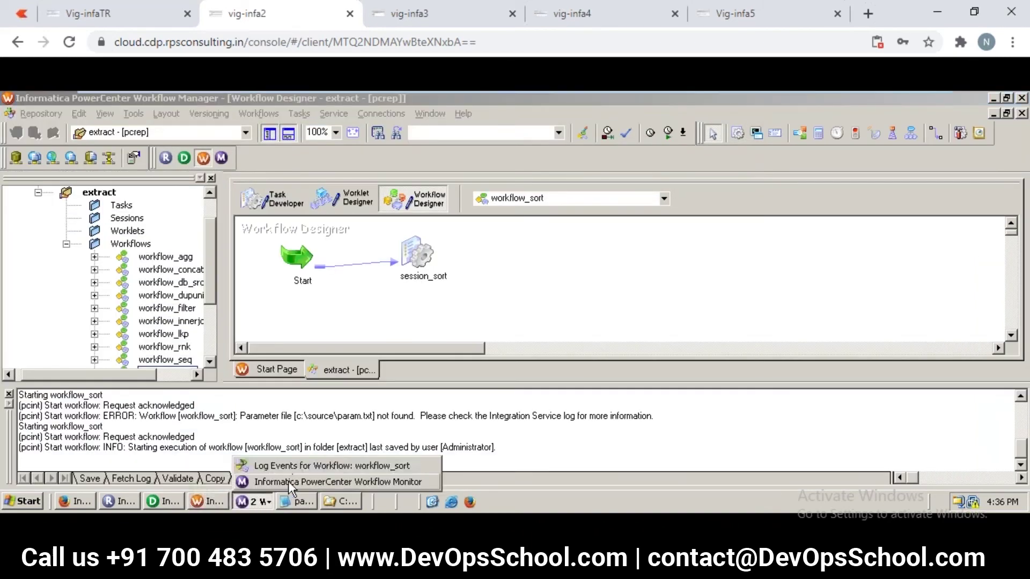
right_click(294, 469)
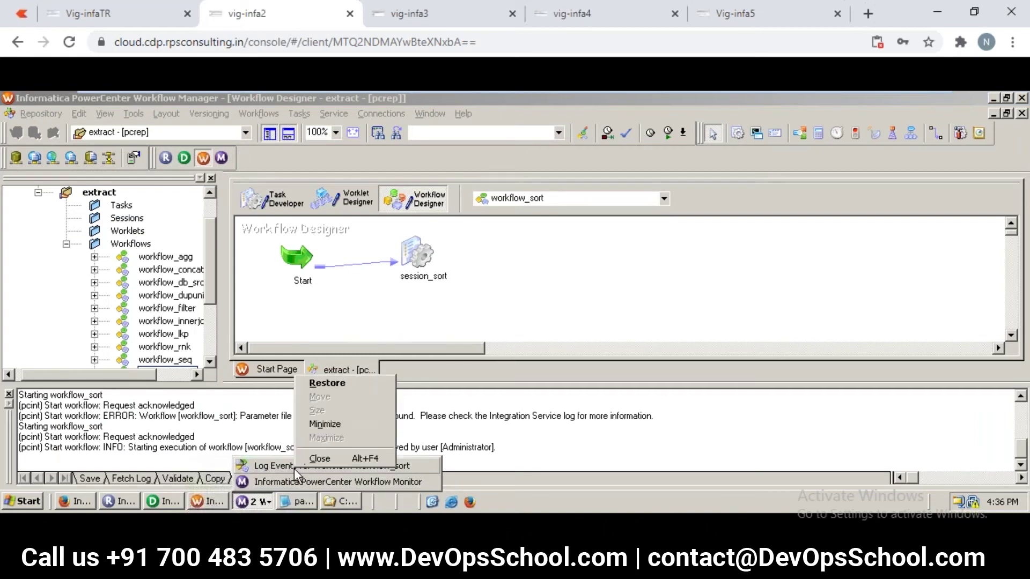
click(306, 462)
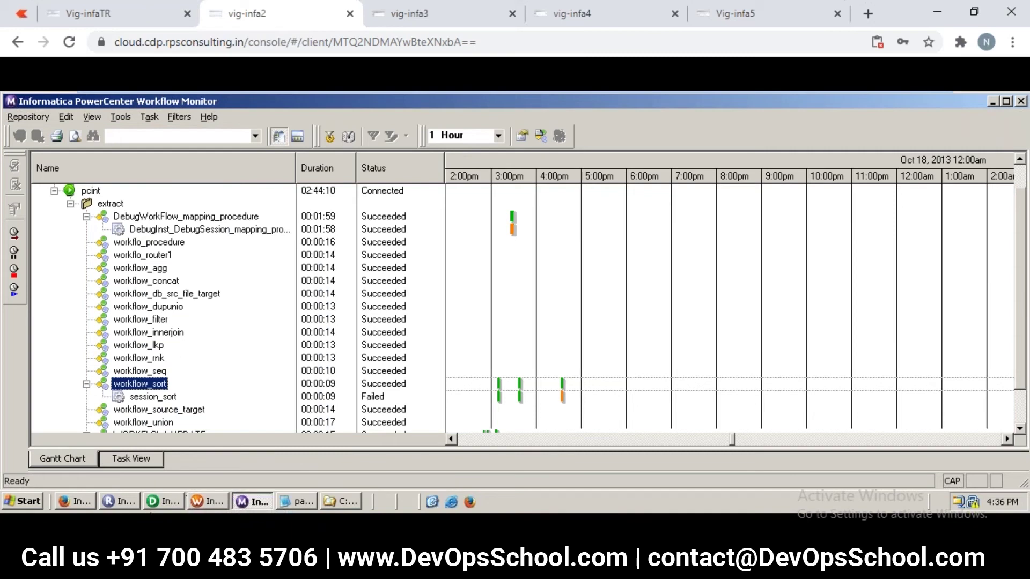
Step: Start workflow_sort from Workflow Manager after the header edit and switch to Workflow Monitor
click(200, 504)
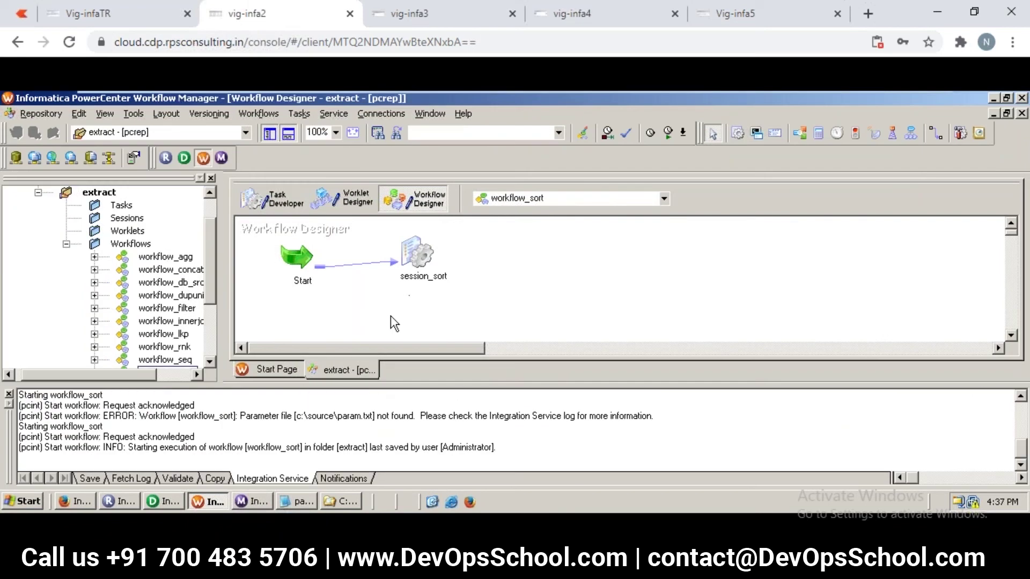
right_click(411, 303)
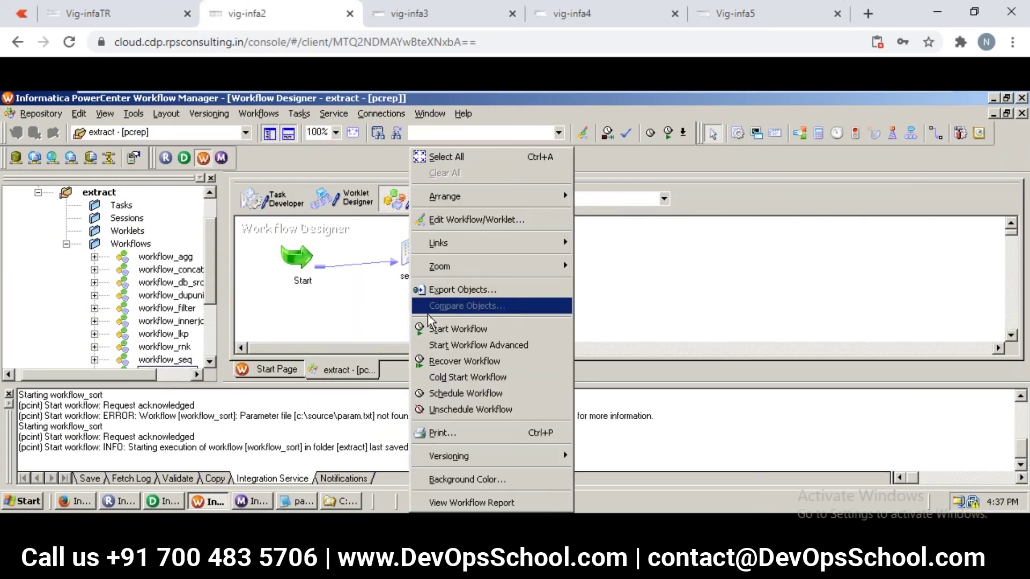
click(439, 330)
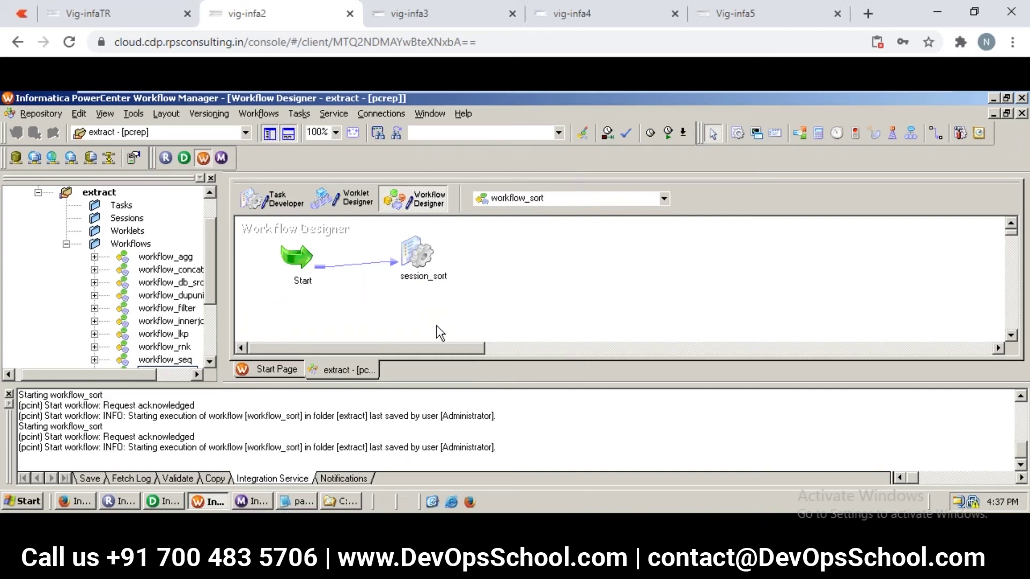
click(262, 502)
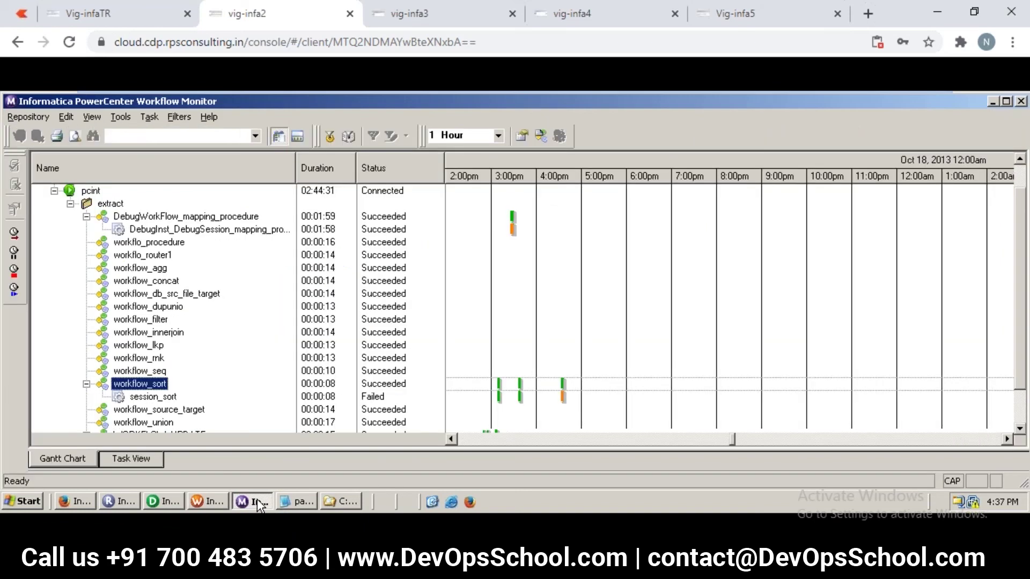
Step: Open the workflow log of the latest workflow_sort run and maximize its log events window
right_click(146, 386)
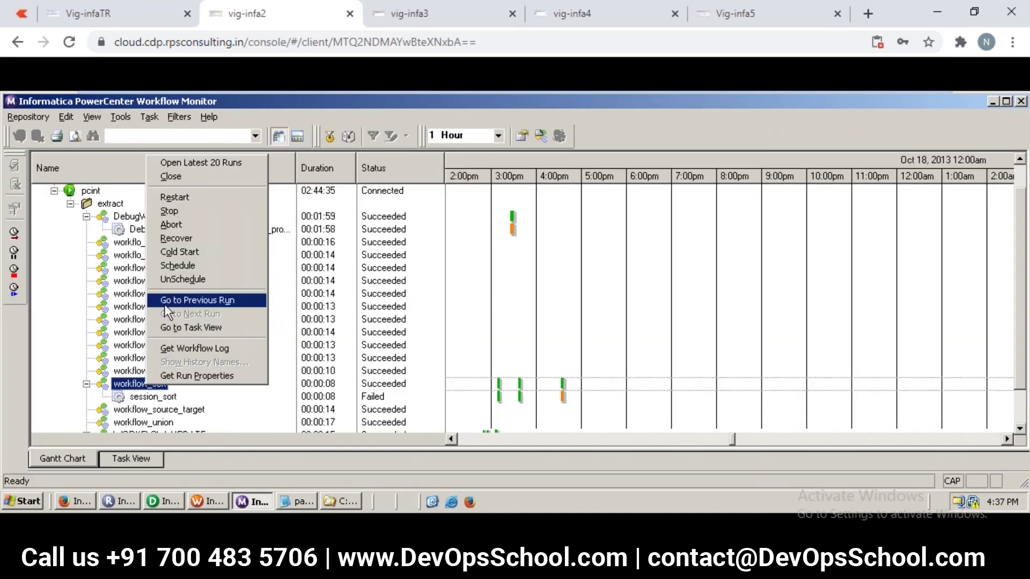
click(182, 348)
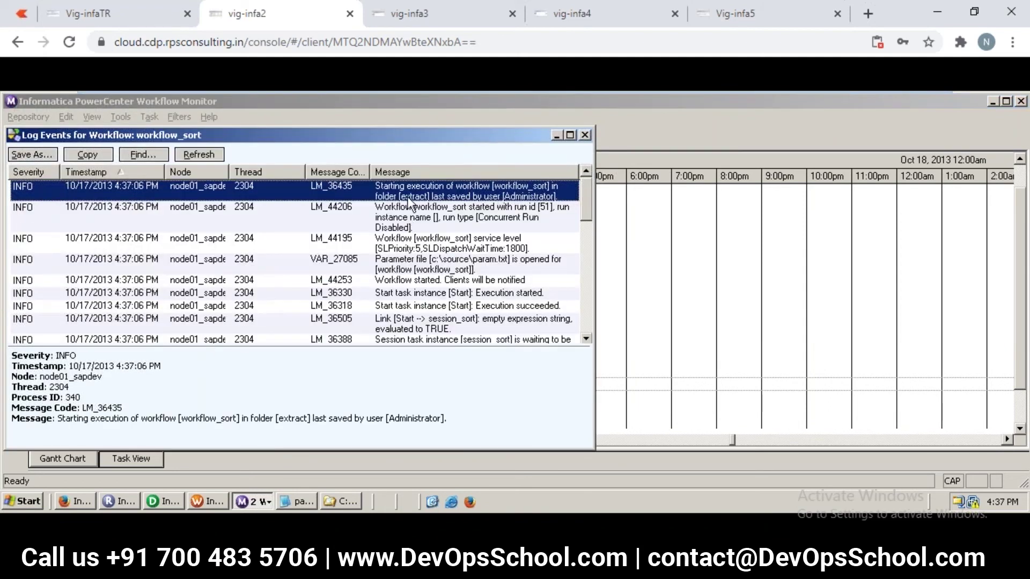
double_click(408, 138)
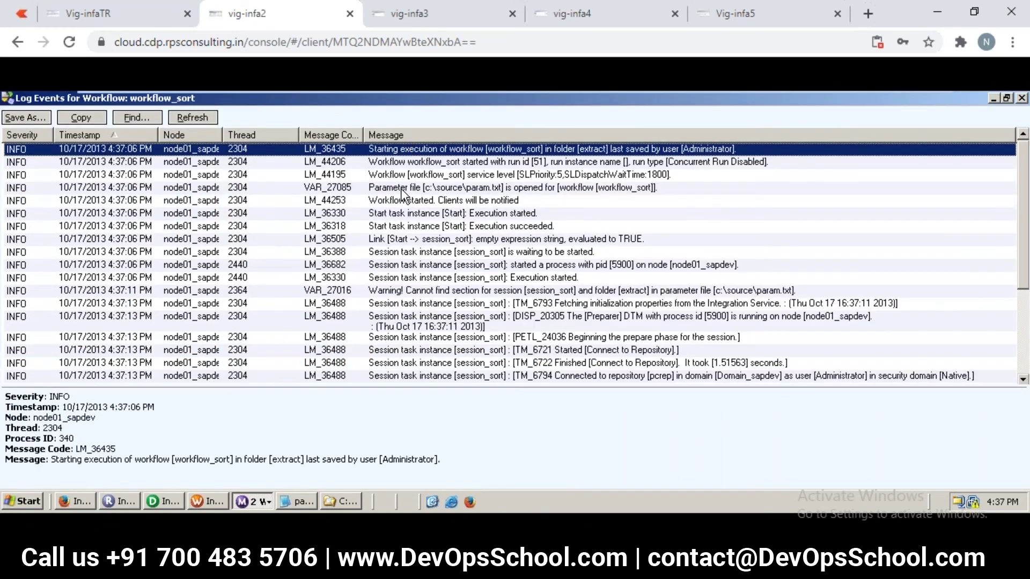
Step: Examine the log entries for session_sort's errors and the message about its section in c:\source\param.txt
click(399, 240)
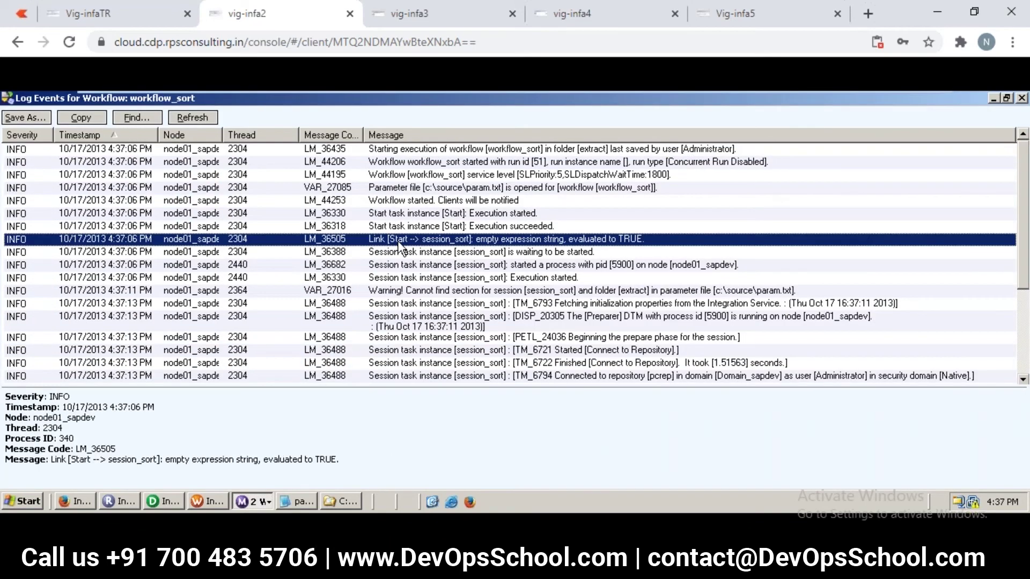
key(Page_Down)
key(Page_Down)
key(Up)
key(Up)
key(Up)
key(Up)
key(Up)
key(Up)
key(Up)
key(Up)
key(Up)
key(Up)
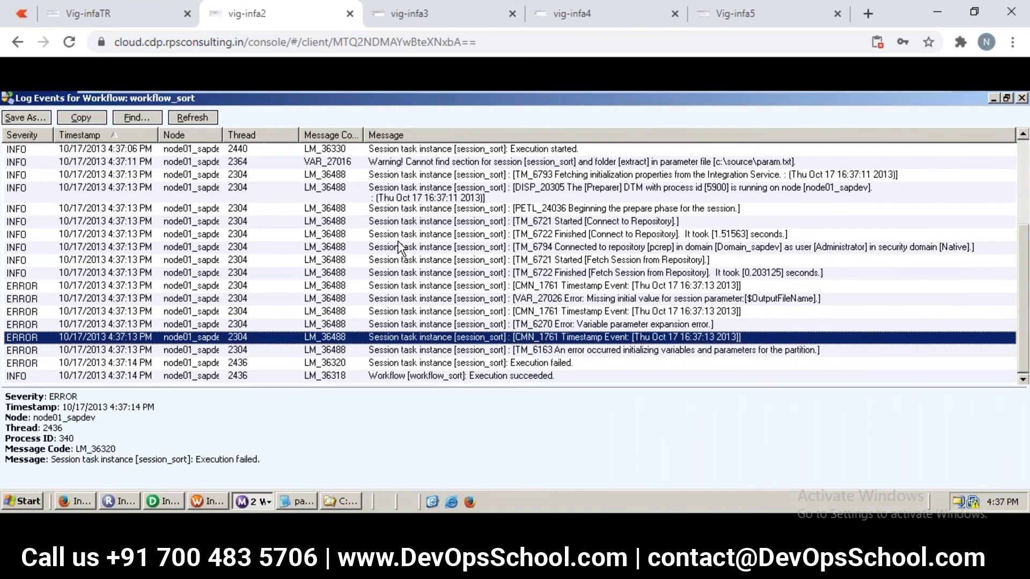
key(Up)
key(Up)
key(Up)
key(Up)
key(Up)
key(Up)
key(Up)
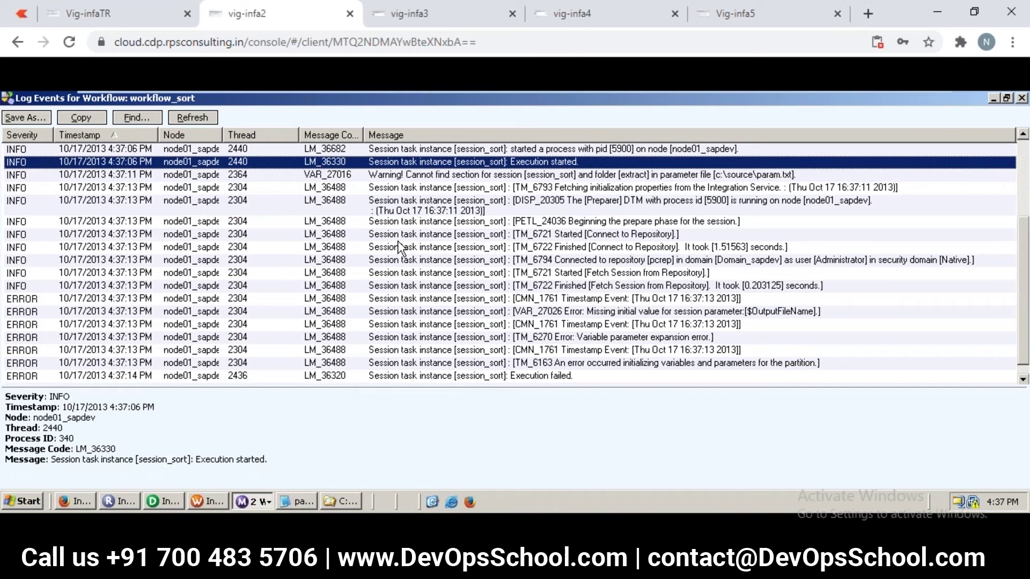
key(Down)
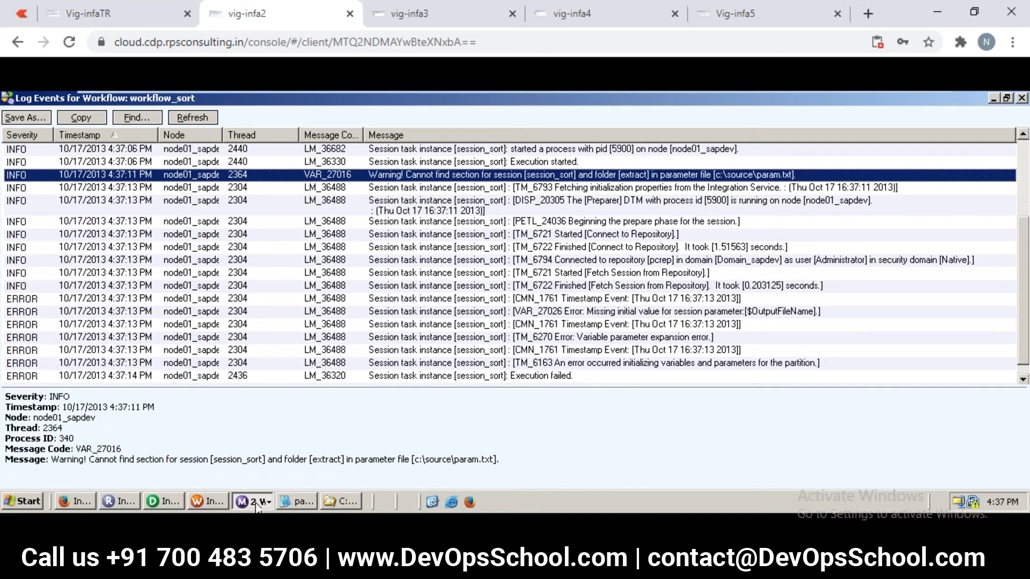
Step: Replace the workflow name in para.txt's section header with workflow_sort, matching the workflow open in Workflow Manager
click(292, 501)
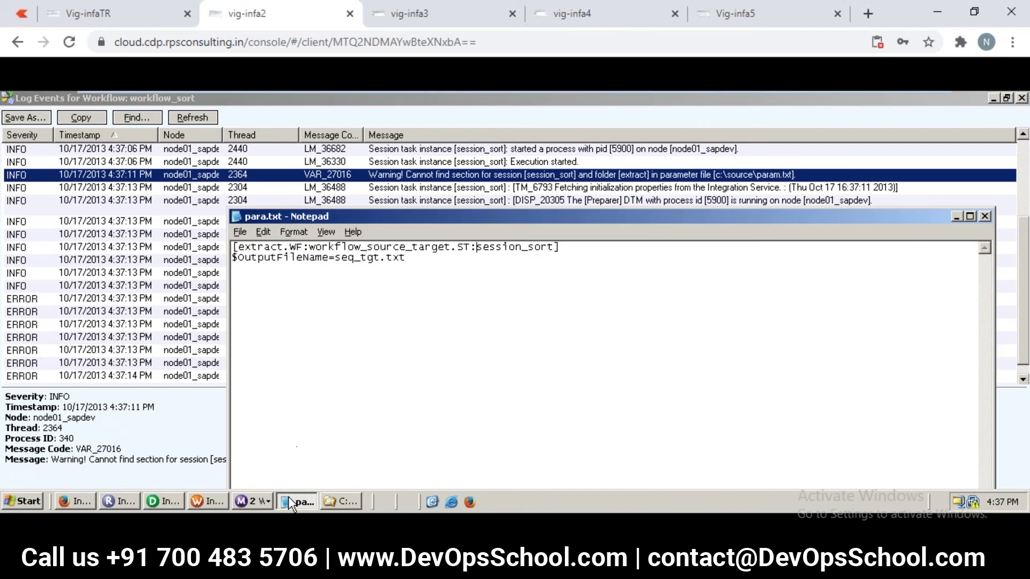
click(343, 310)
click(194, 502)
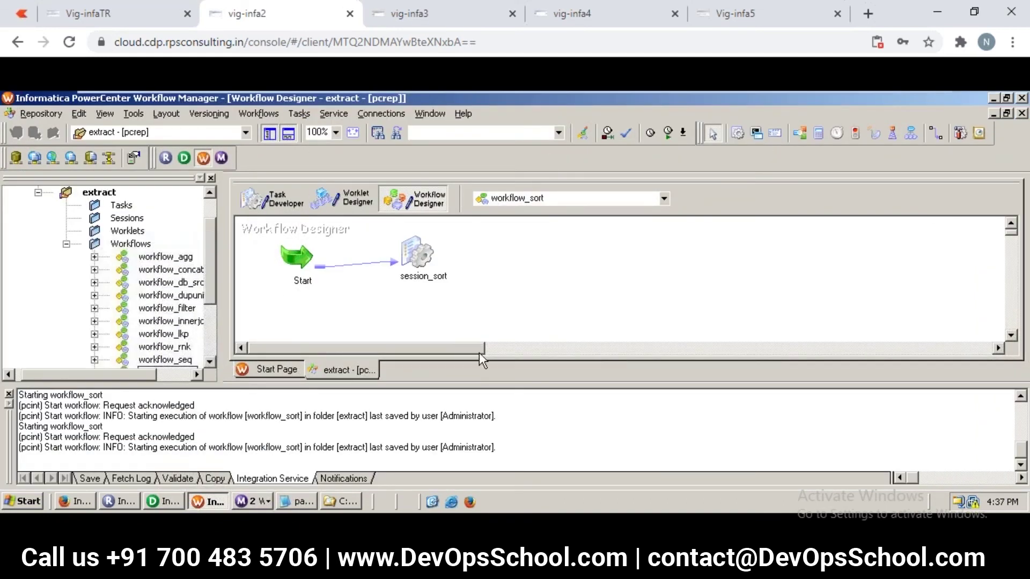
click(307, 504)
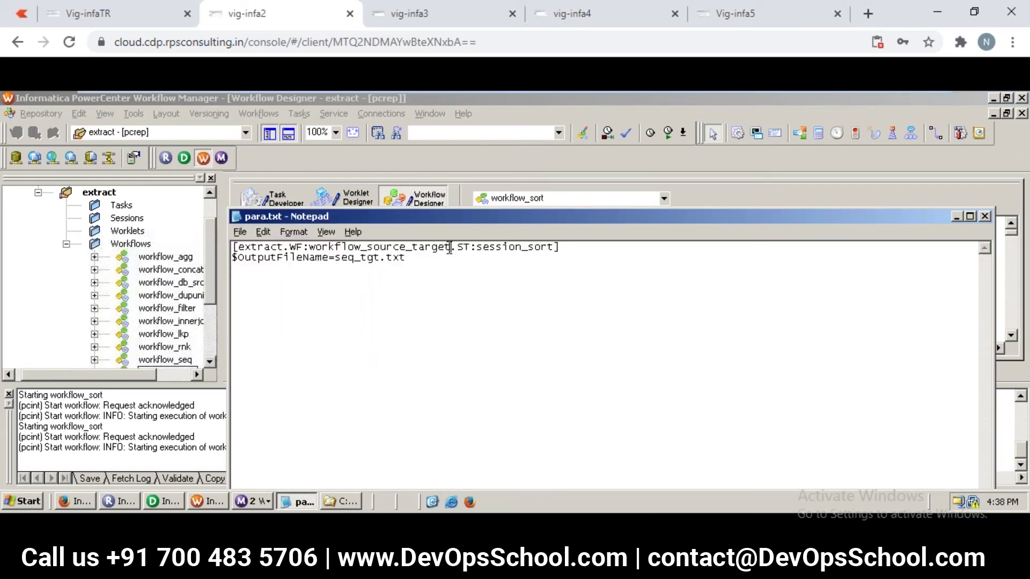
click(449, 248)
key(BackSpace)
key(BackSpace)
key(BackSpace)
key(BackSpace)
key(BackSpace)
key(BackSpace)
key(BackSpace)
key(BackSpace)
key(BackSpace)
key(BackSpace)
key(BackSpace)
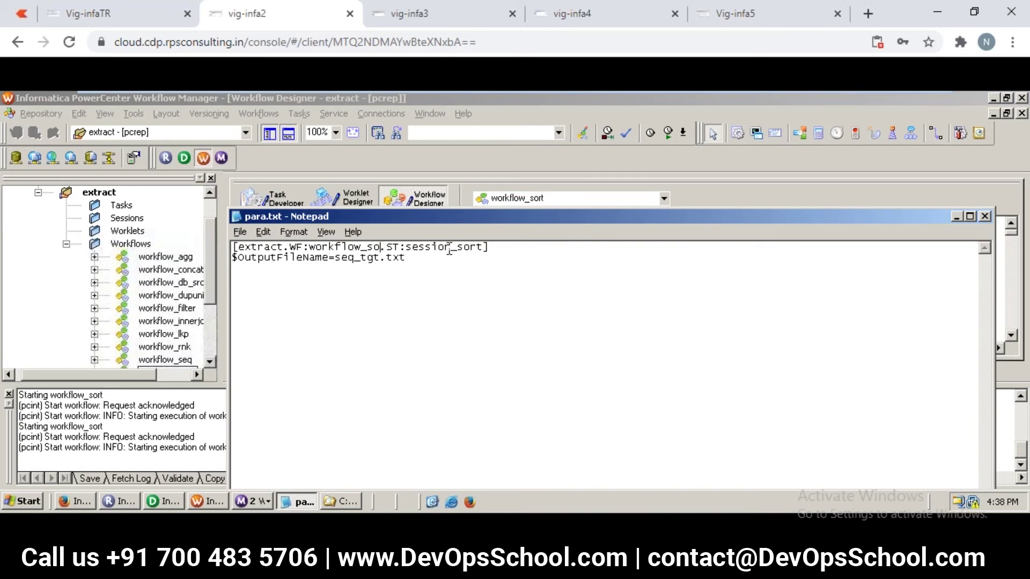
key(BackSpace)
text(ORT)
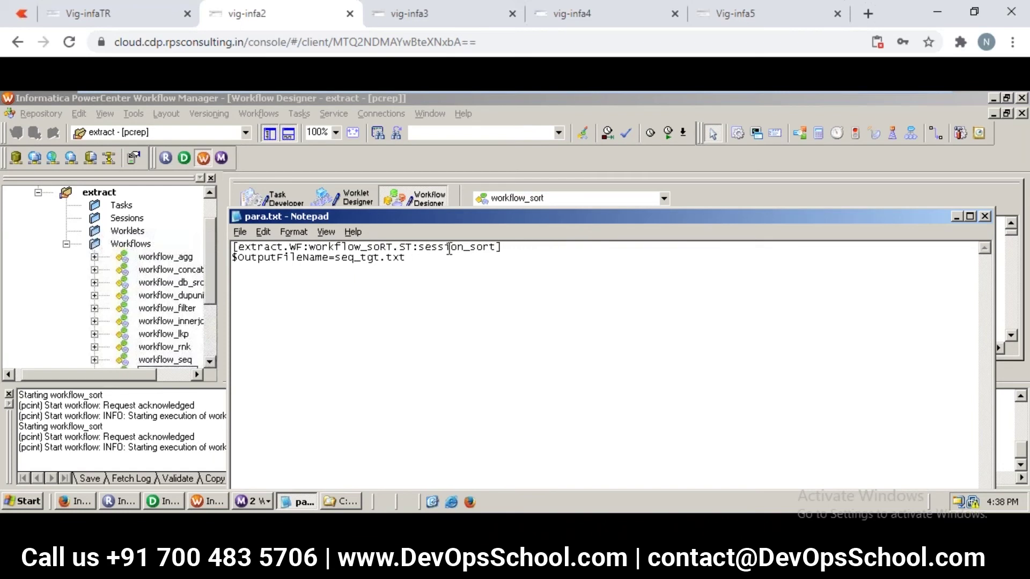
key(BackSpace)
key(BackSpace)
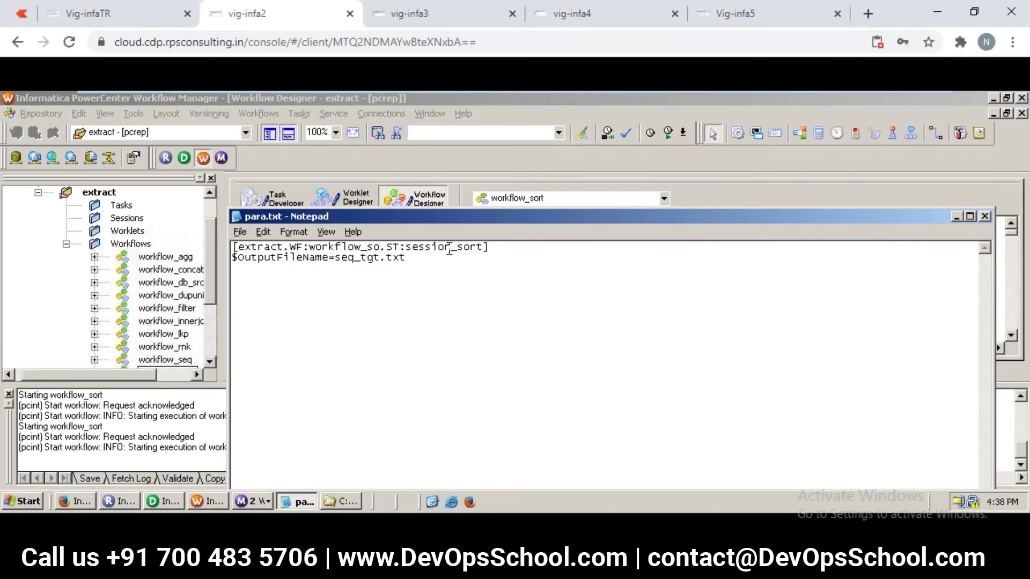
text(rt)
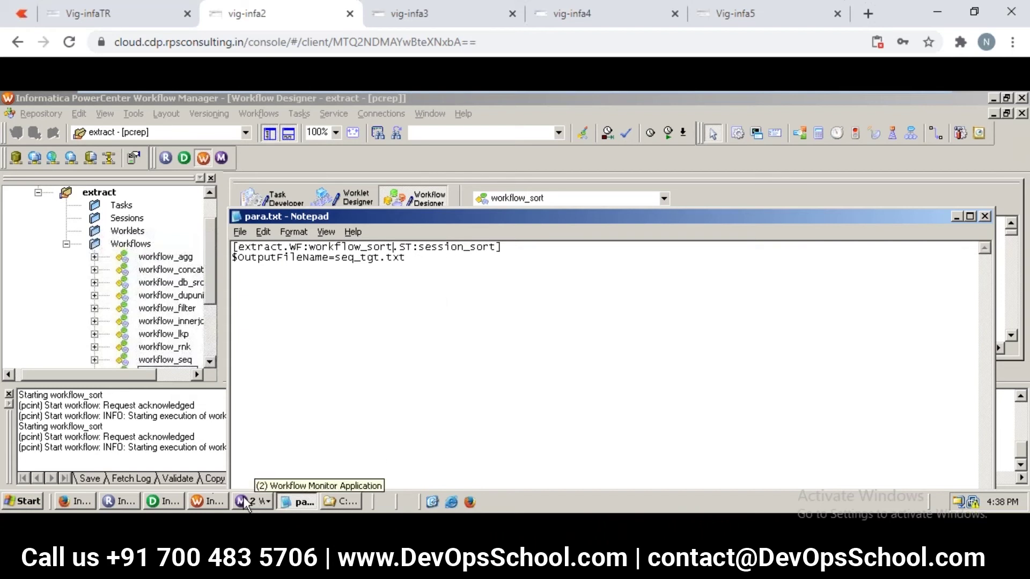
Step: Start workflow_sort from Workflow Manager and close the previous run's log events window
click(197, 497)
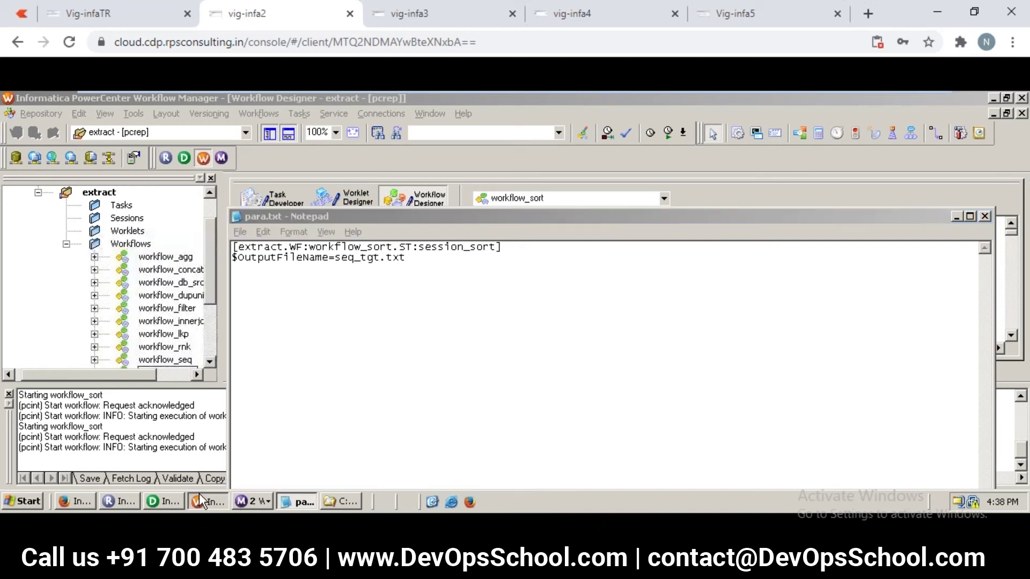
right_click(493, 273)
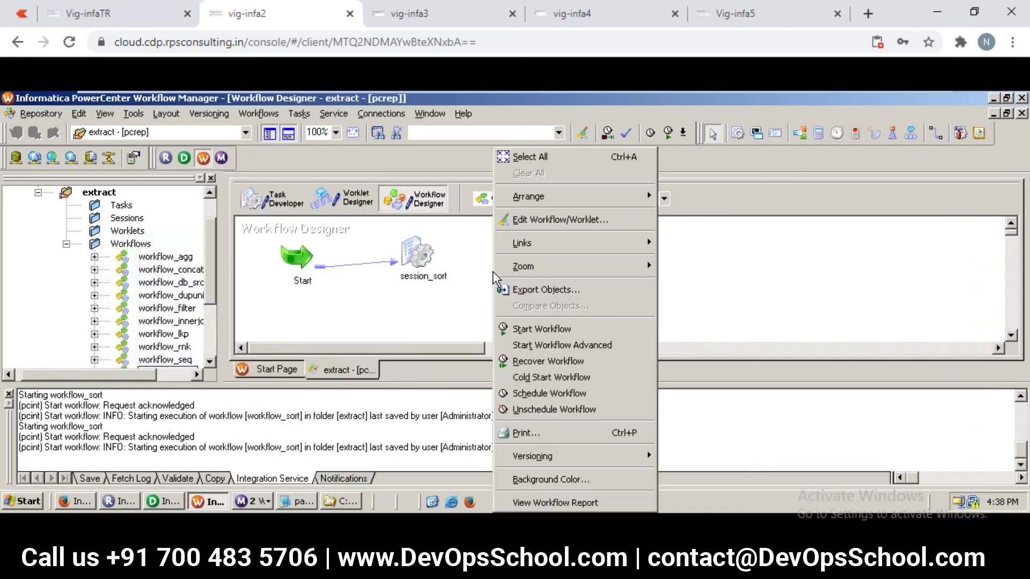
click(519, 330)
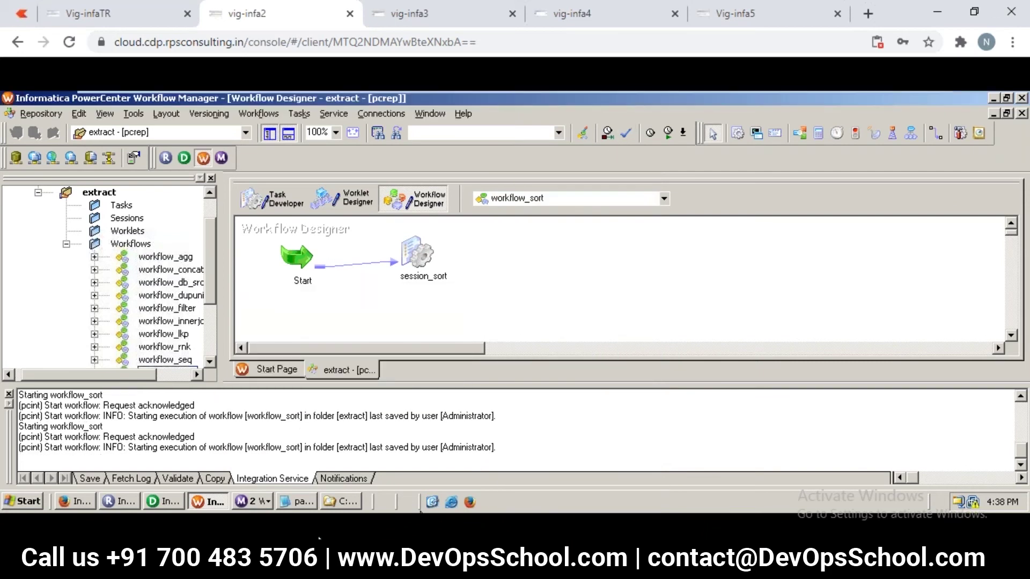
click(257, 504)
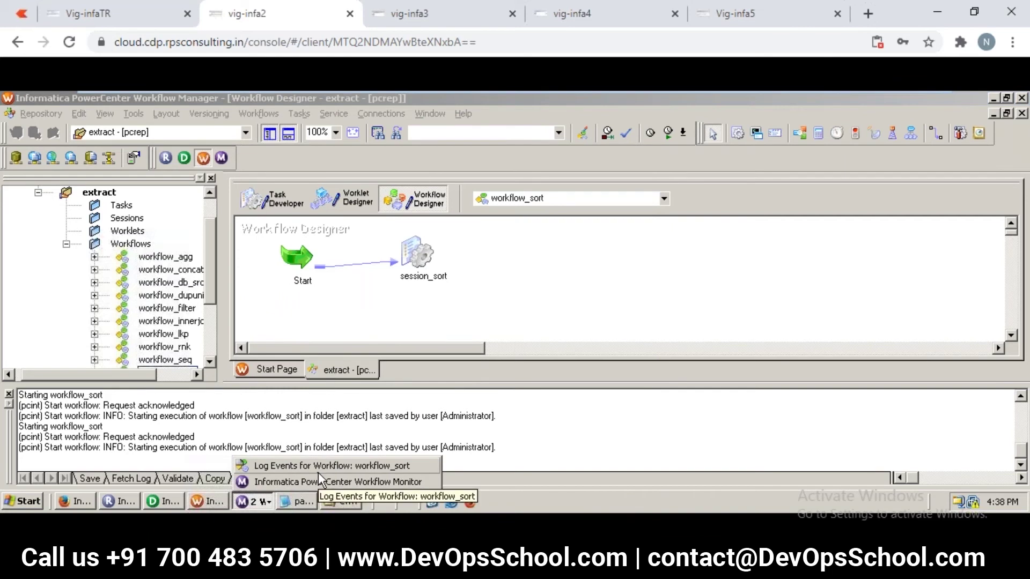
right_click(318, 464)
click(339, 457)
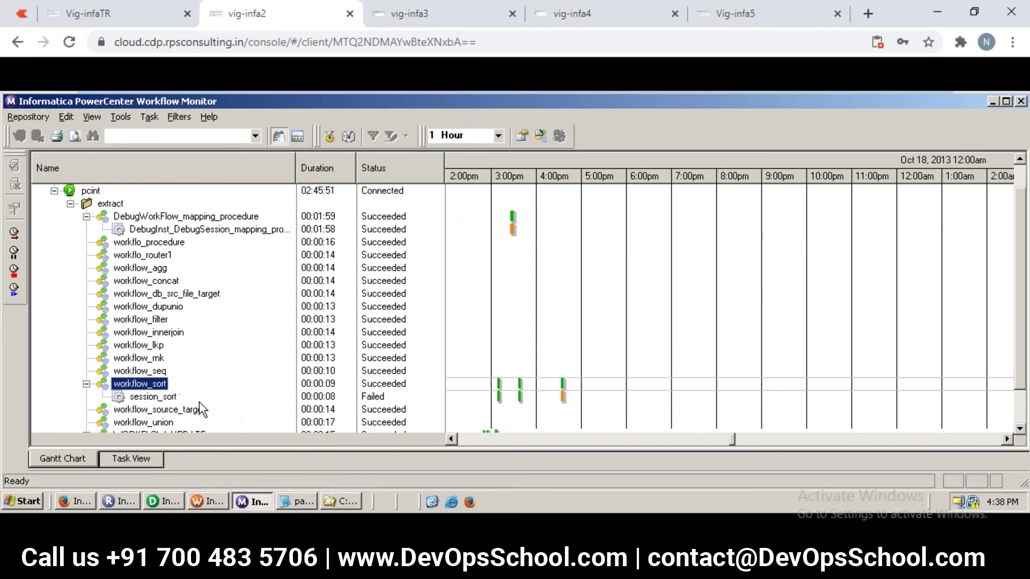
Step: Open the new workflow_sort run's log in Workflow Monitor and inspect the parameter file message for session_sort
right_click(159, 389)
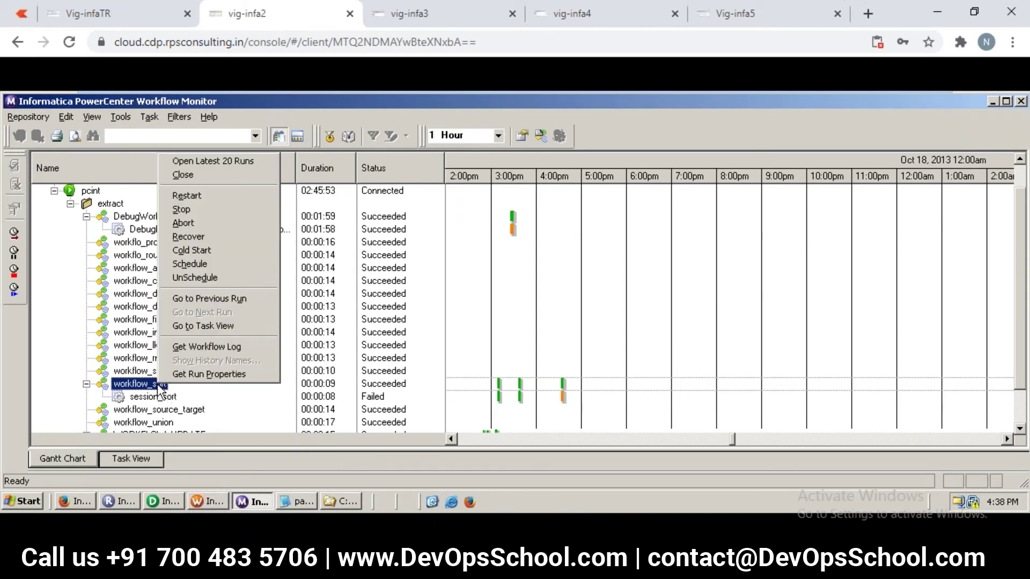
click(188, 351)
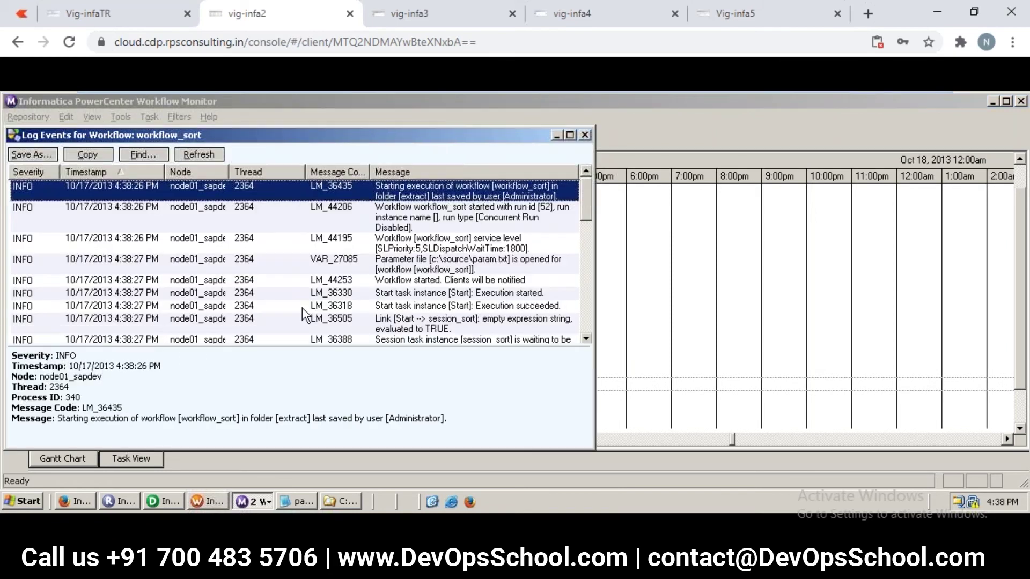
double_click(382, 138)
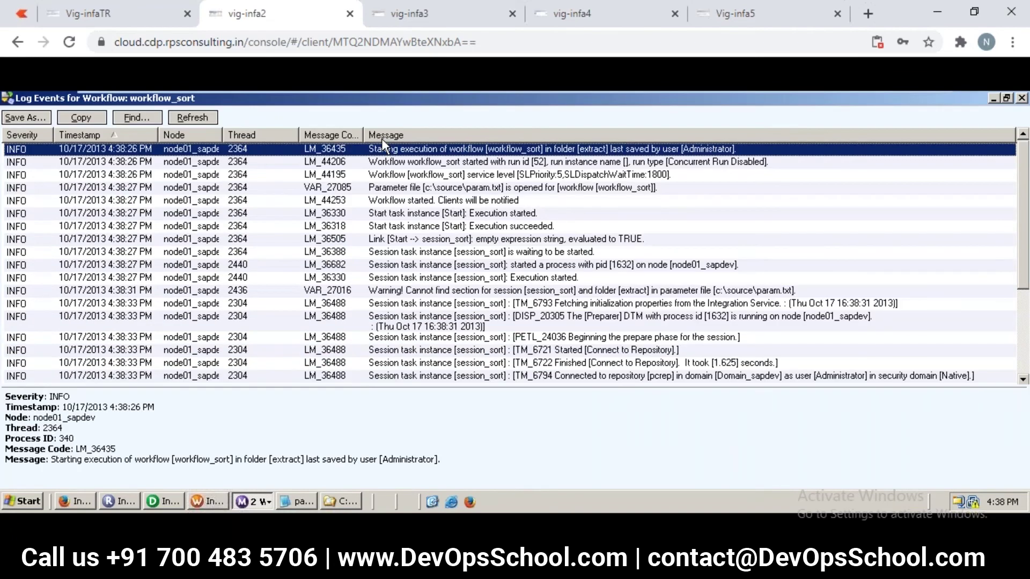
click(466, 297)
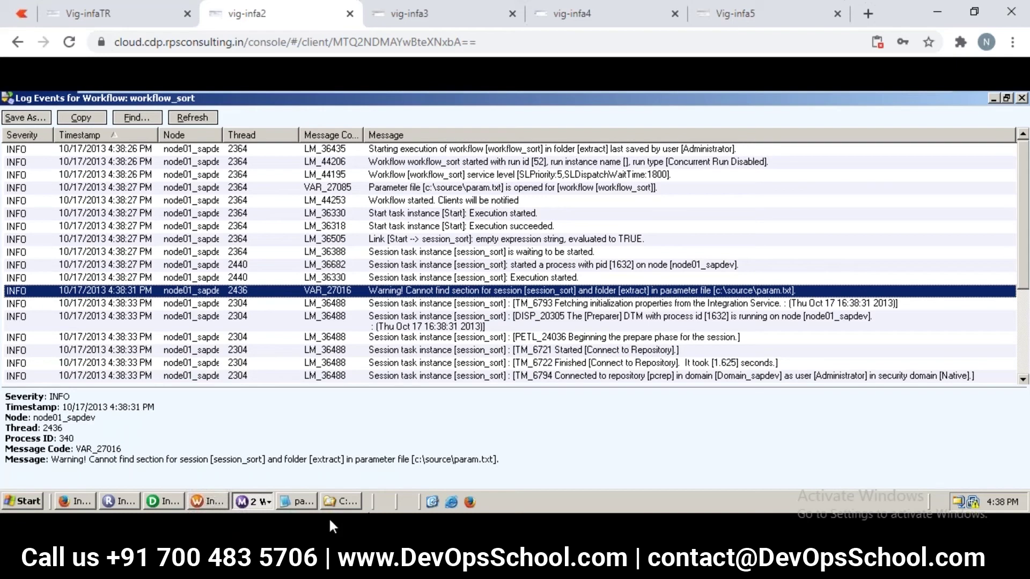
Step: Check para.txt's section header character by character against the workflow and session names in Workflow Manager
click(302, 501)
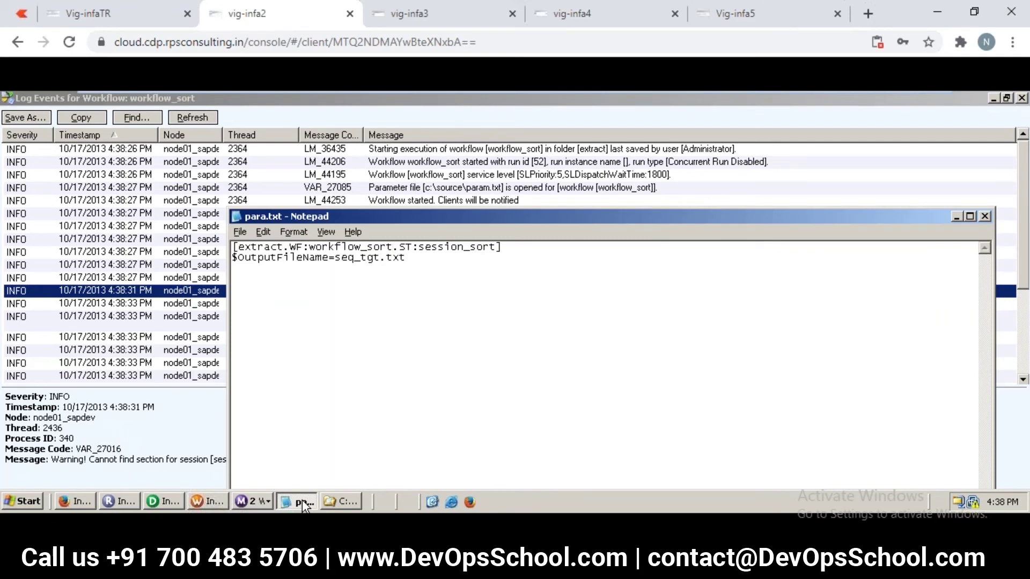
click(198, 502)
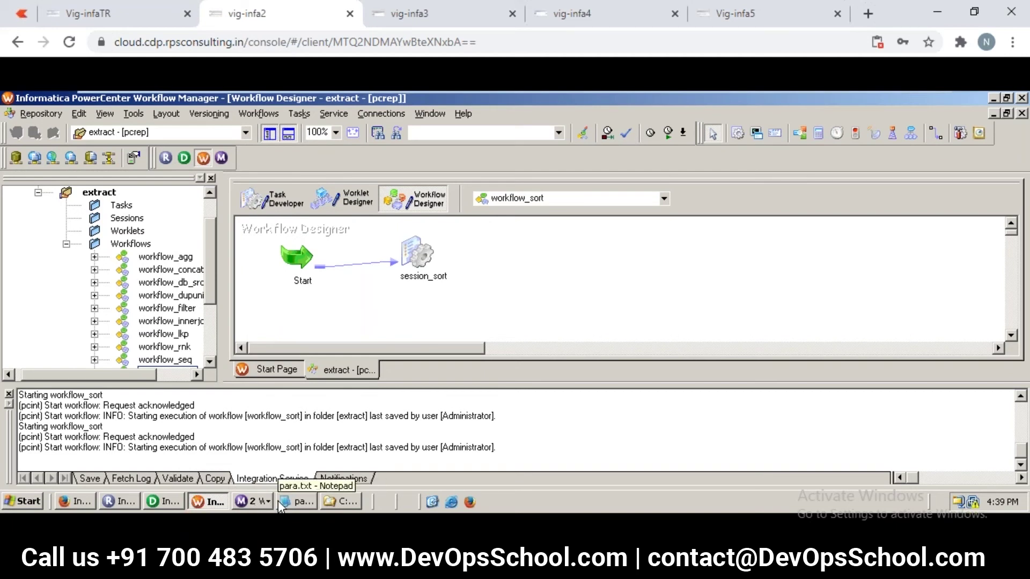
click(295, 503)
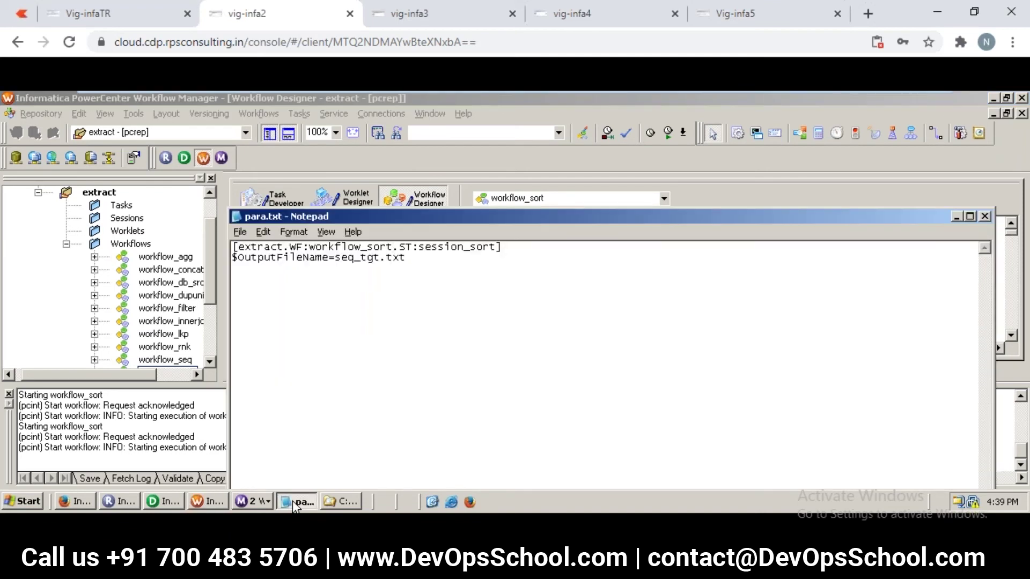
click(535, 300)
key(ctrl+Home)
key(Right)
key(Right)
key(Right)
key(Right)
key(Right)
key(Right)
key(Right)
key(Right)
key(Right)
key(Right)
key(Right)
key(Right)
key(Right)
key(Right)
key(Right)
key(Right)
key(Right)
key(Right)
key(Right)
key(Right)
key(Right)
key(Right)
key(Right)
key(Right)
key(Right)
key(Up)
click(213, 508)
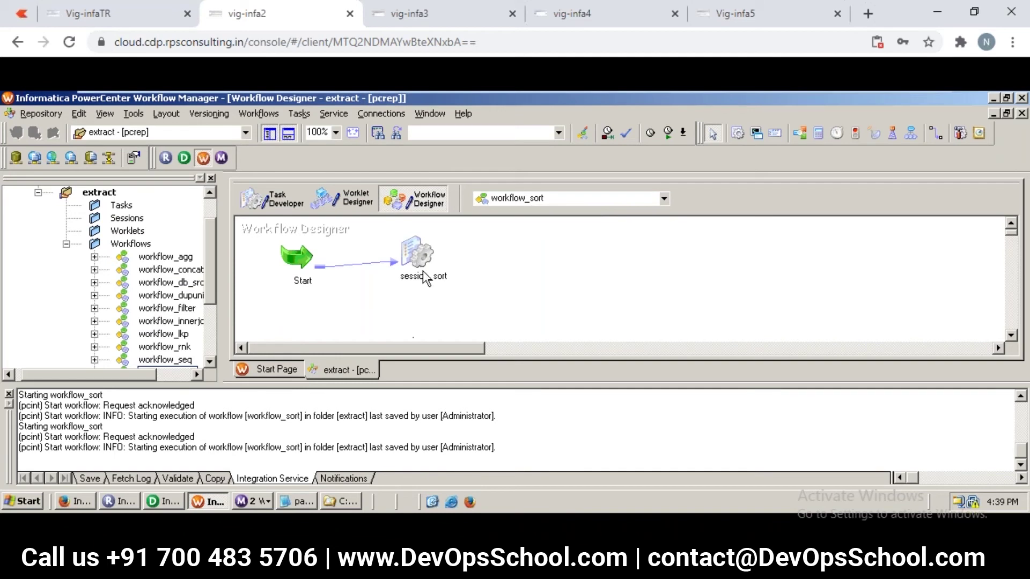
click(287, 506)
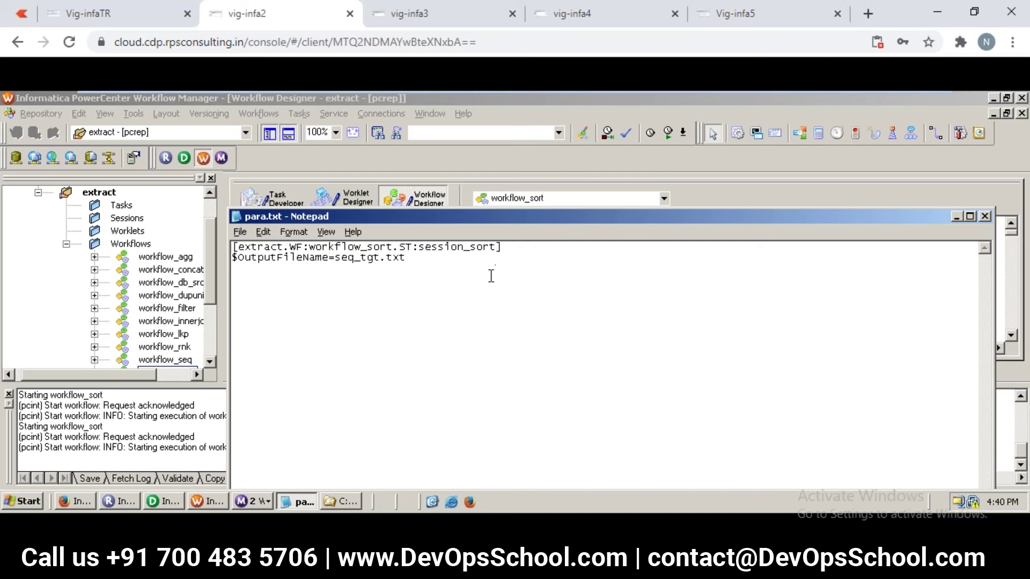
Step: Retype the section header in para.txt as [extract.WF:workflow_sort.ST:session_sort]
click(602, 249)
key(Return)
key(Up)
key(shift+End)
key(Delete)
key(Delete)
text([)
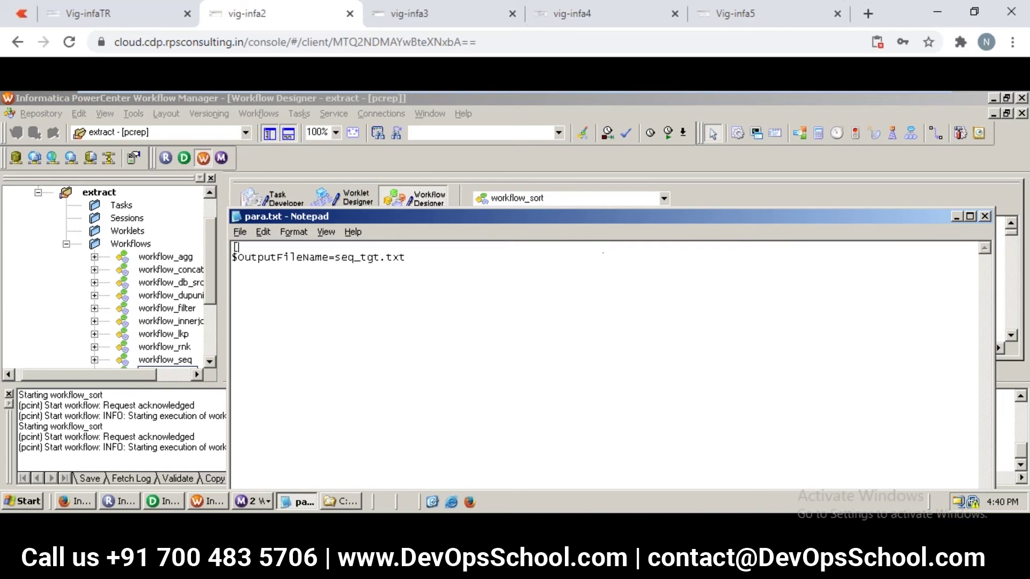
text(extract.WF:workflow_sort.ST:session_sortr])
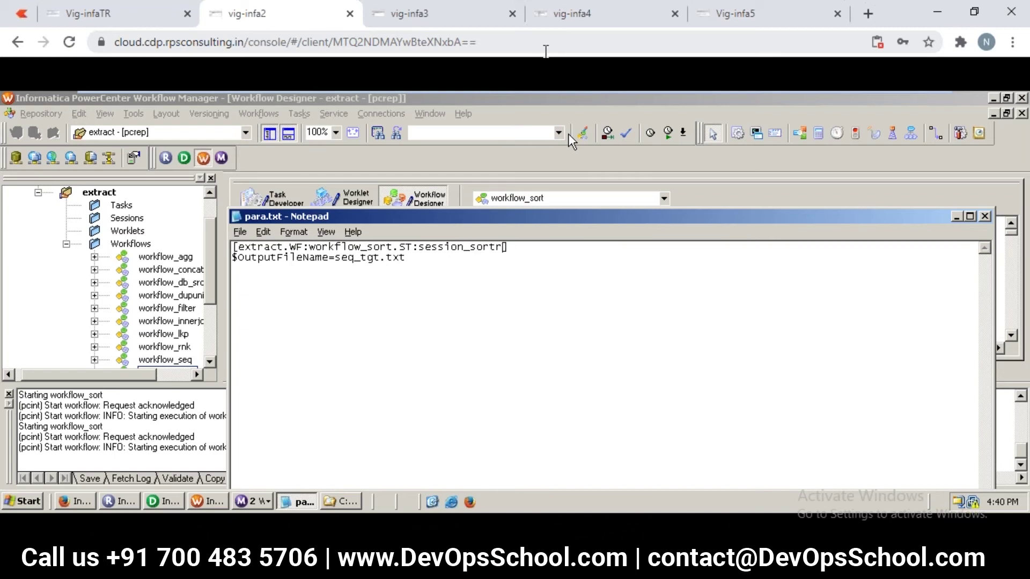
key(BackSpace)
key(Down)
key(Return)
Step: Save the repository changes in Workflow Manager and start workflow_sort with the retyped header
click(208, 502)
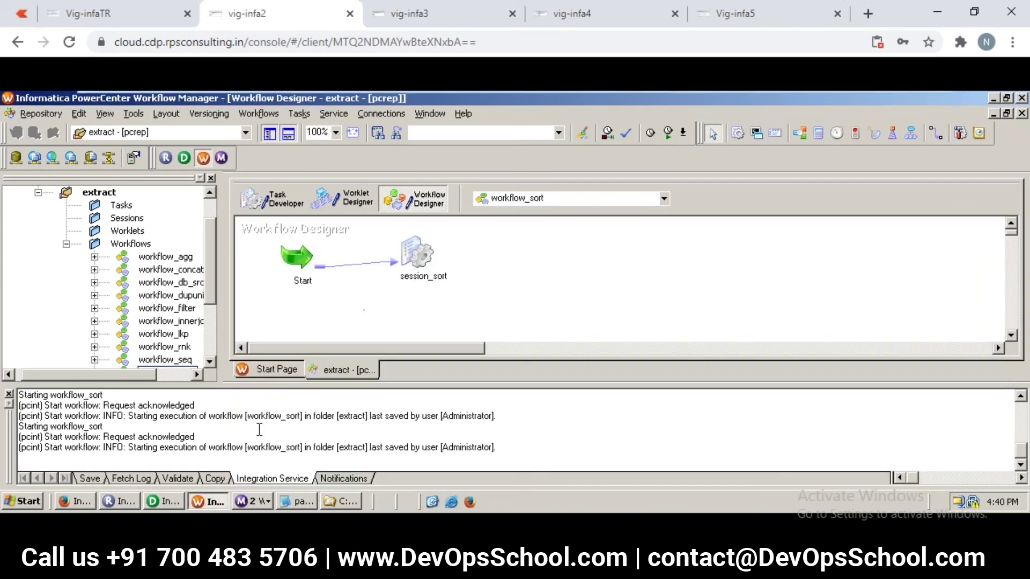
right_click(380, 292)
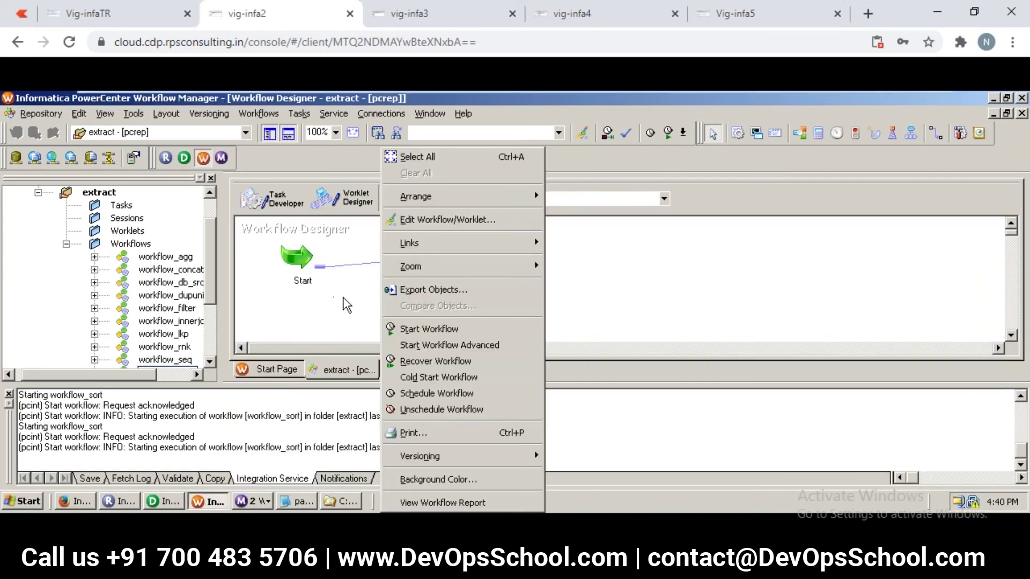
key(Escape)
key(ctrl+s)
key(Return)
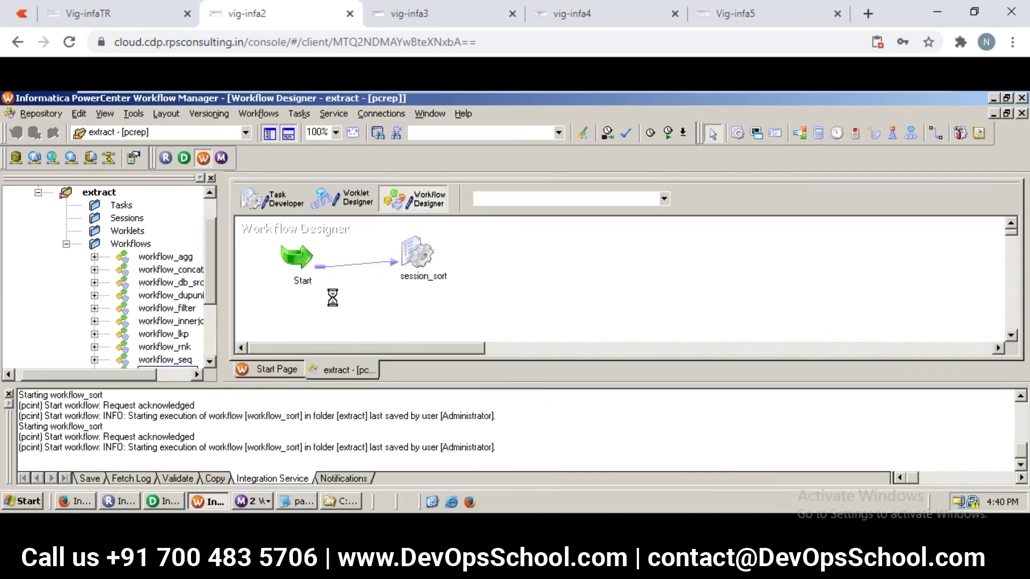
right_click(336, 305)
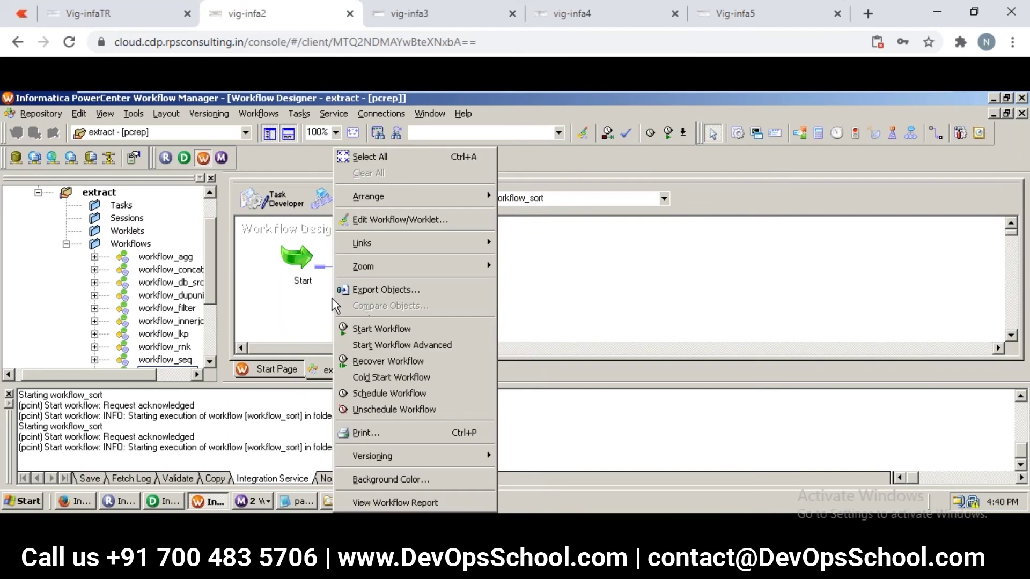
click(375, 327)
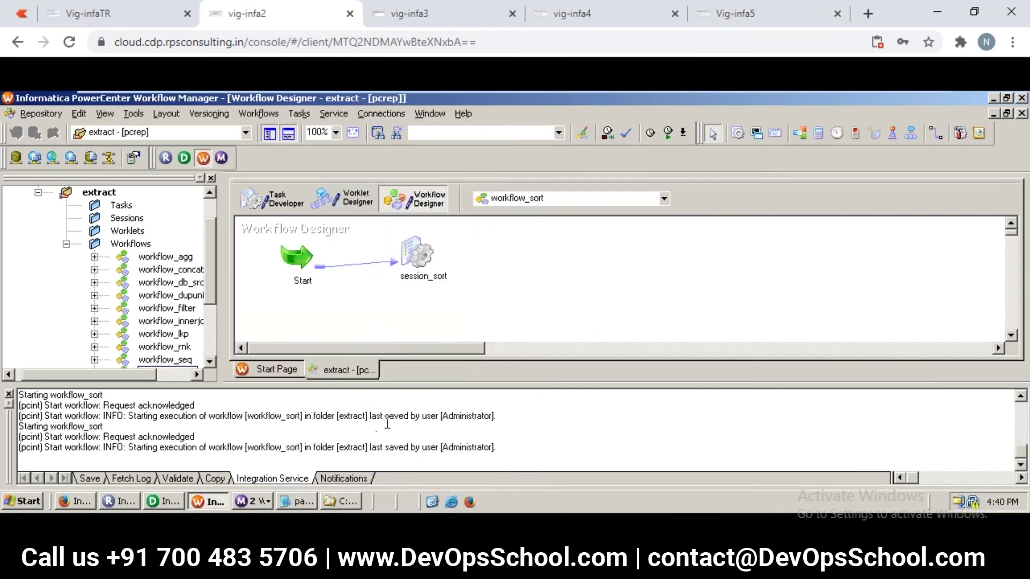
Step: Open the latest workflow_sort run's log in Workflow Monitor, maximize it and inspect the parameter file section message for session_sort
click(255, 505)
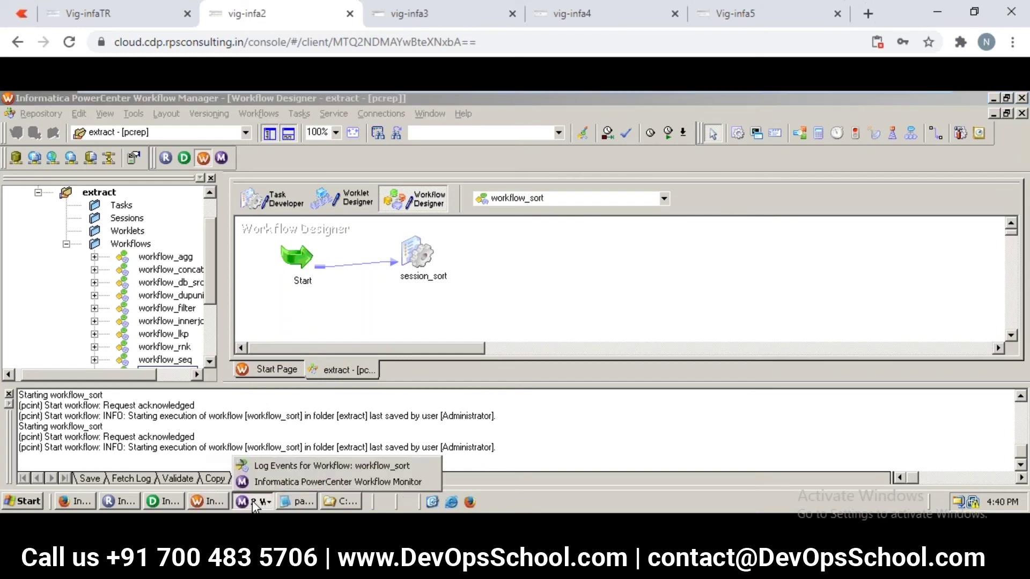
right_click(280, 472)
click(301, 463)
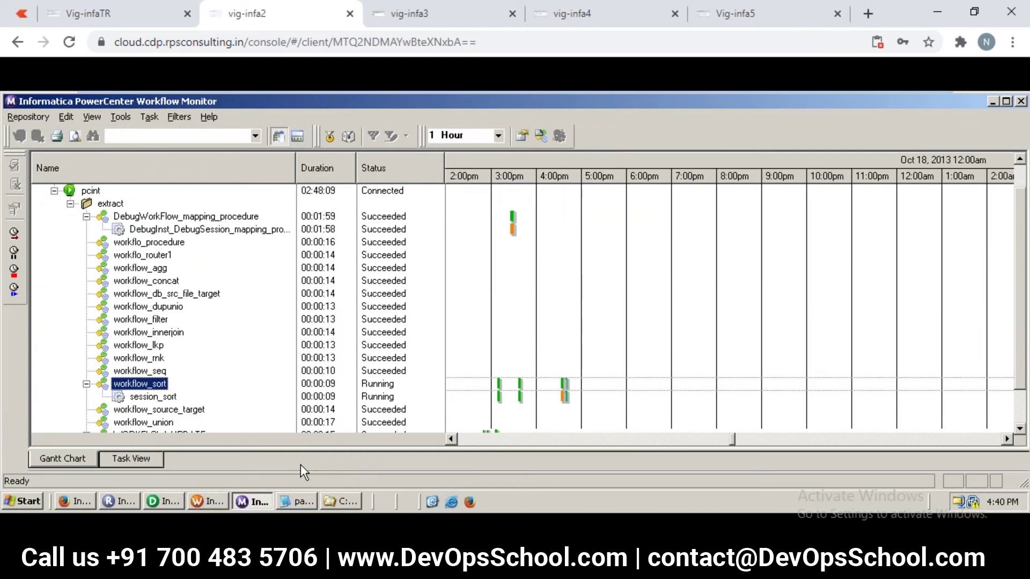
right_click(155, 388)
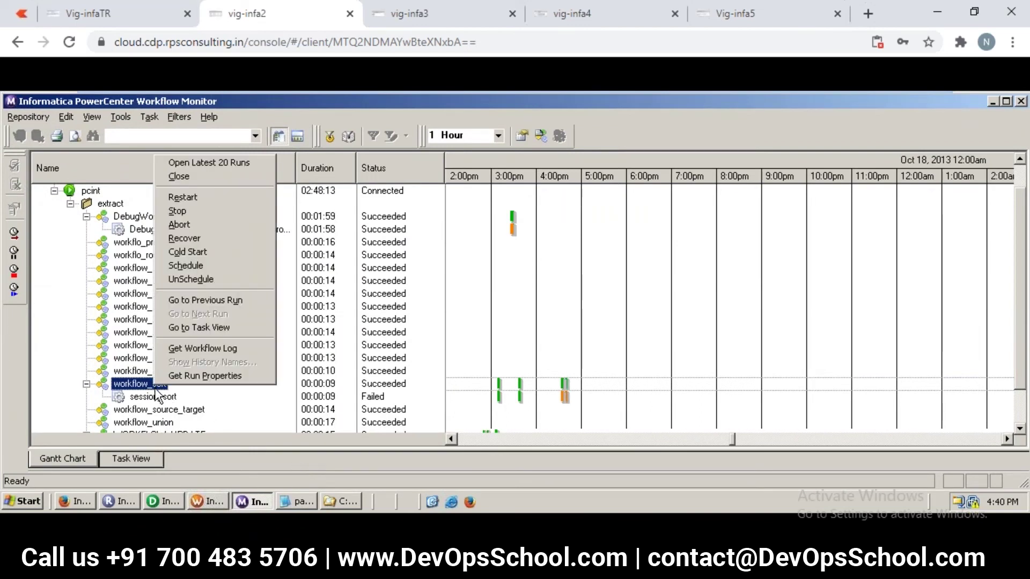
click(183, 349)
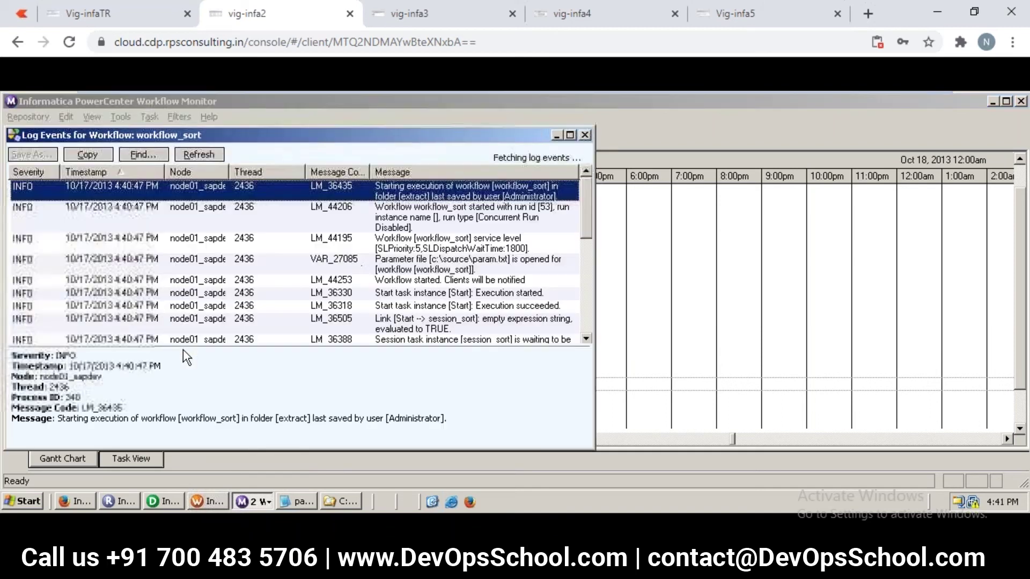
double_click(405, 141)
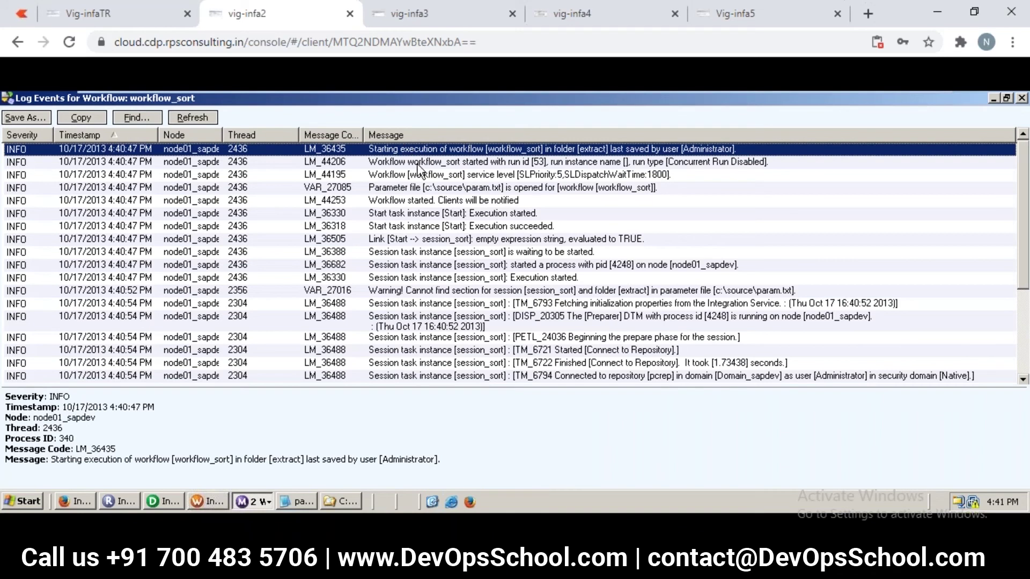
click(608, 291)
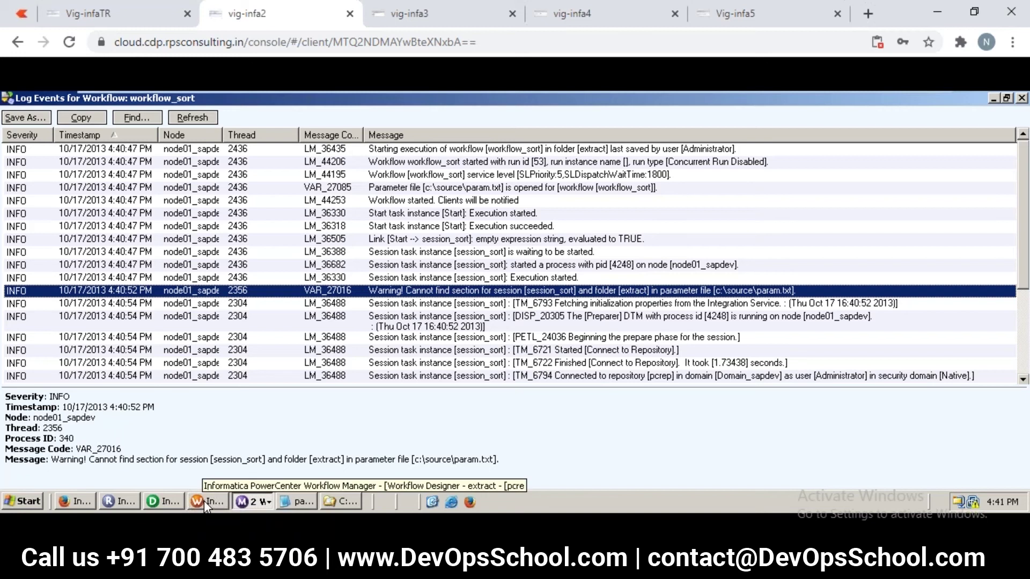
Step: Switch to the untitled Notepad notes and insert three blank lines above the PARAMETERIZATION heading
click(118, 18)
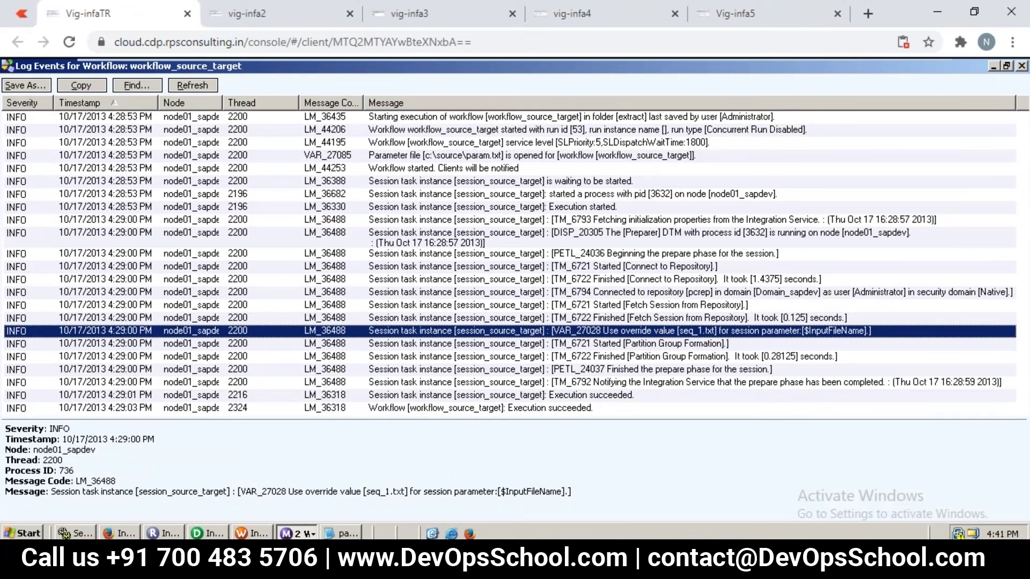
mouse_move(625, 568)
click(626, 510)
click(315, 304)
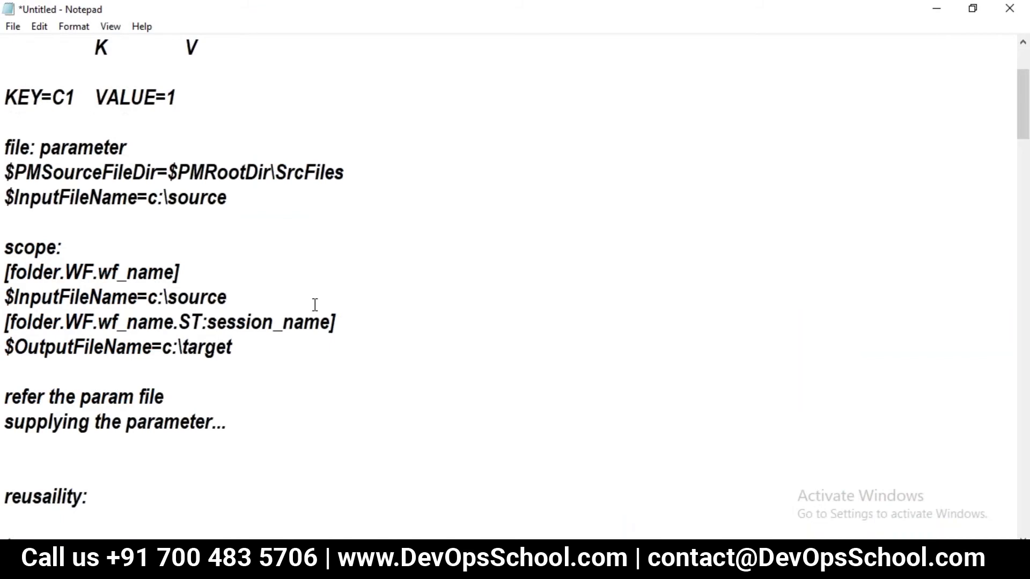
key(ctrl+Home)
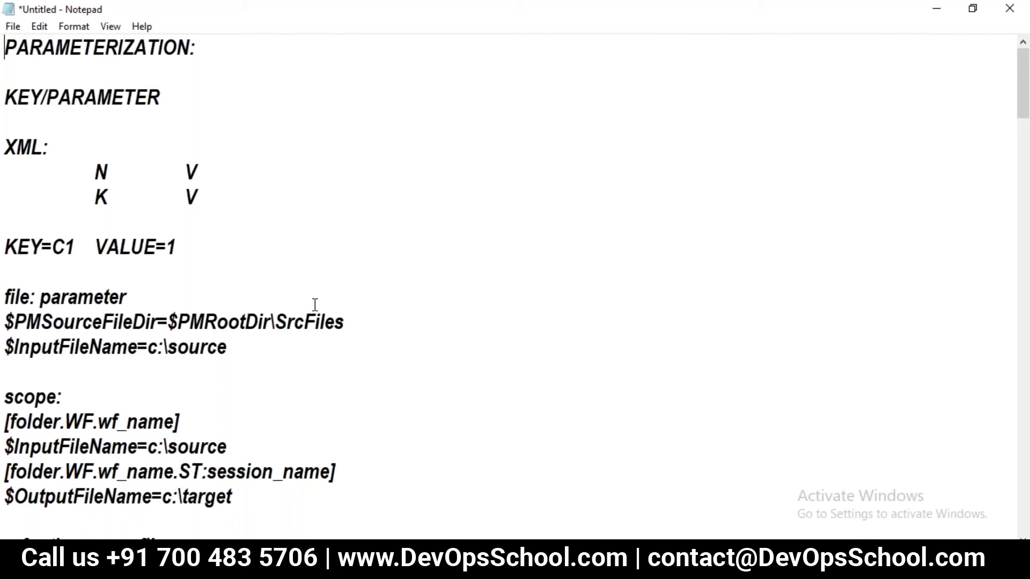
key(Return)
key(Return)
key(Return)
key(Up)
key(Up)
key(Up)
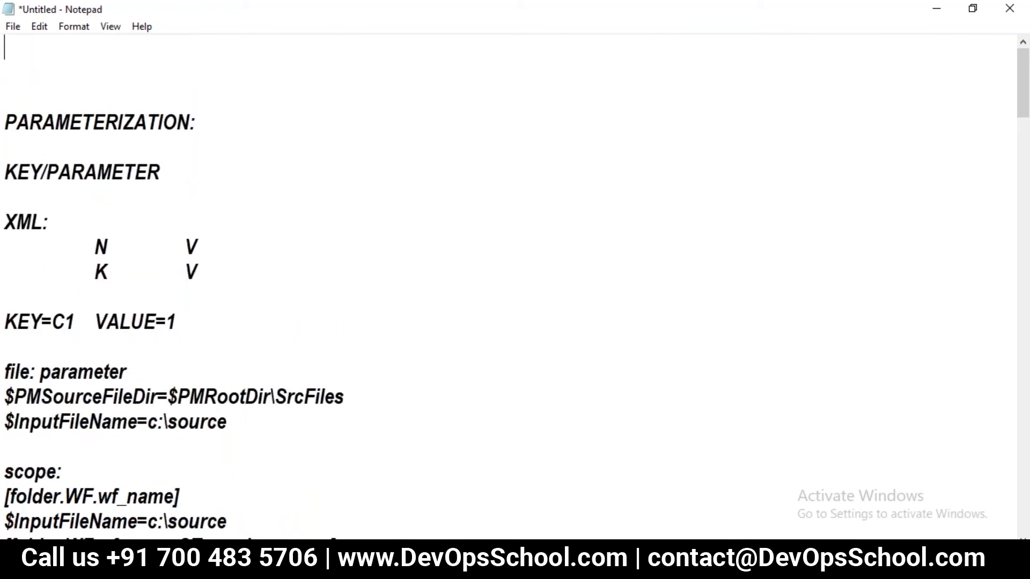
Step: Write "execute workflow ---> wf manager/wf monitor" as the first line of the notes
text(execute workf)
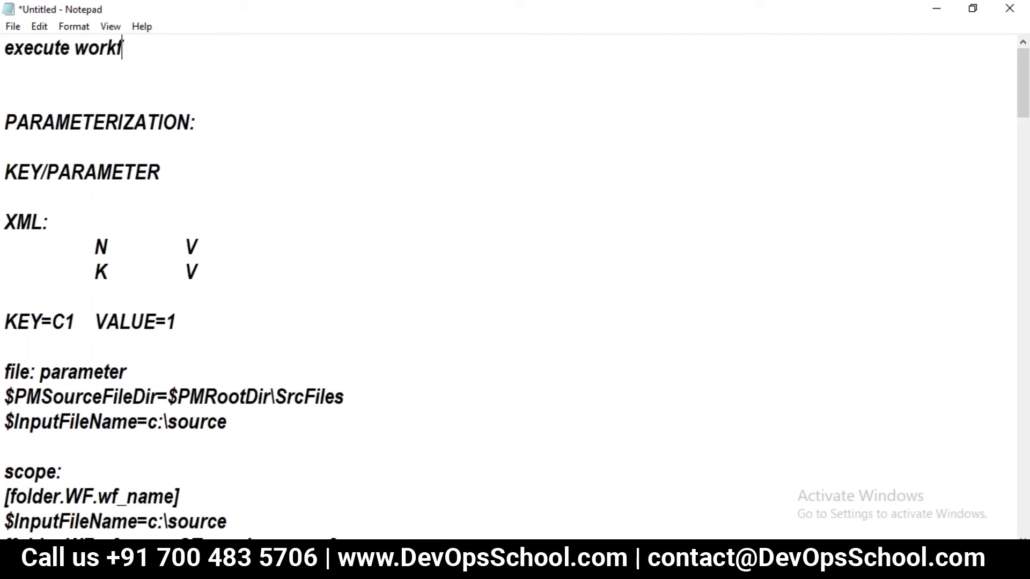
text(low ---?)
key(BackSpace)
key(BackSpace)
text(-> wf ma)
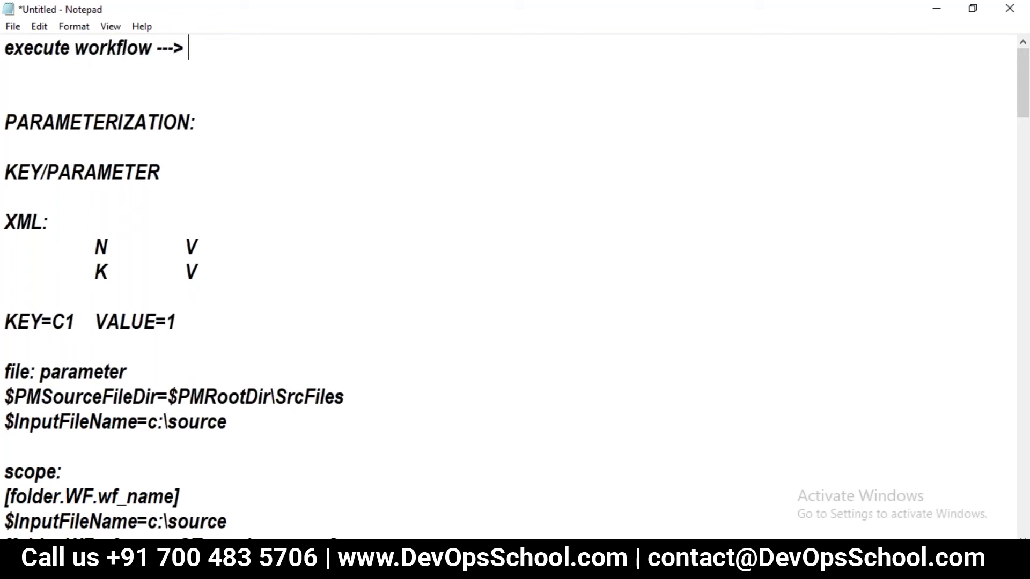
text(nager)
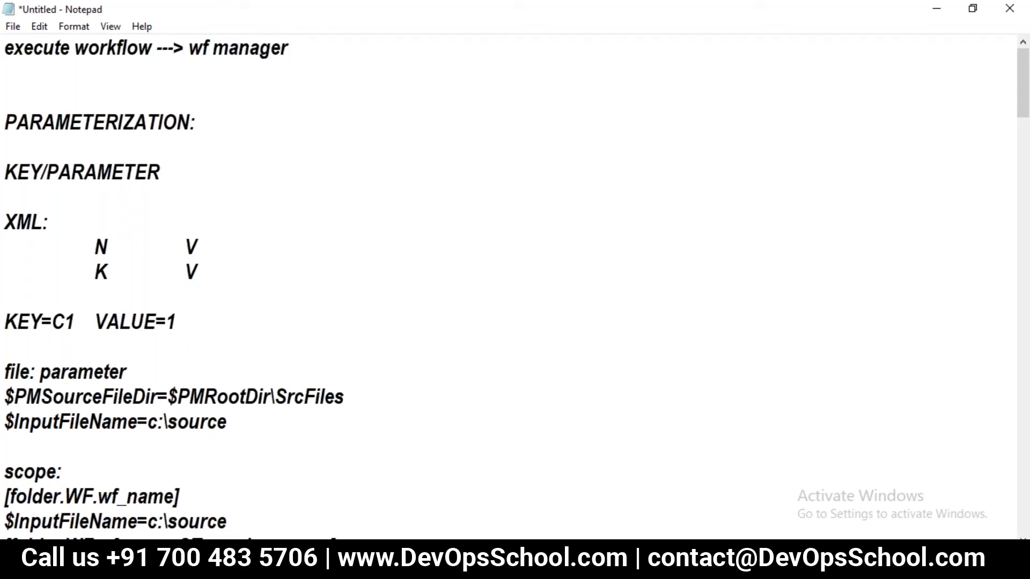
text(/wf monitor)
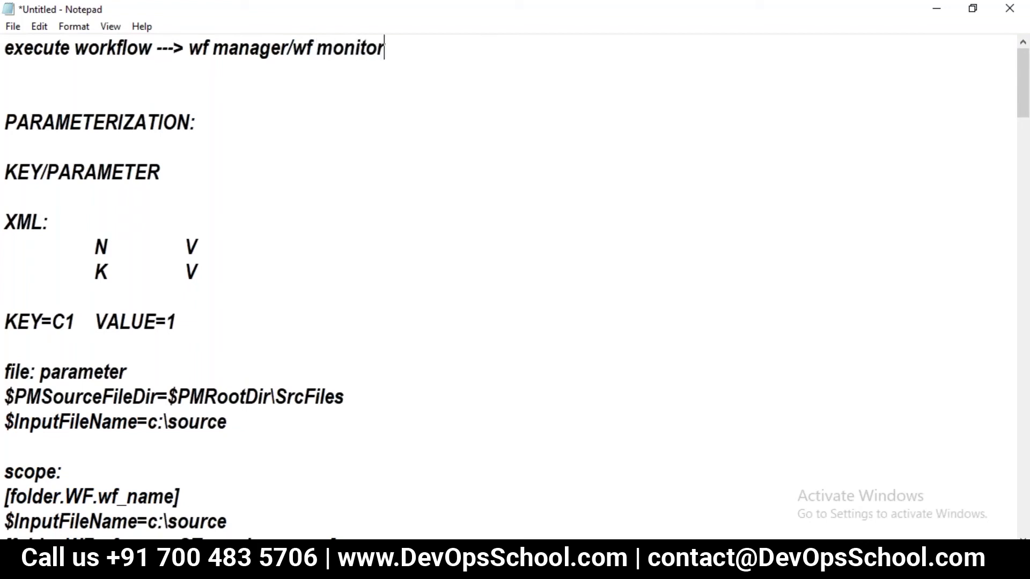
Step: Add the note lines "cmd:", "form cmd===>cmd utility---->pmcmd" and "location=server\bin" below the execute workflow line
key(Return)
key(Return)
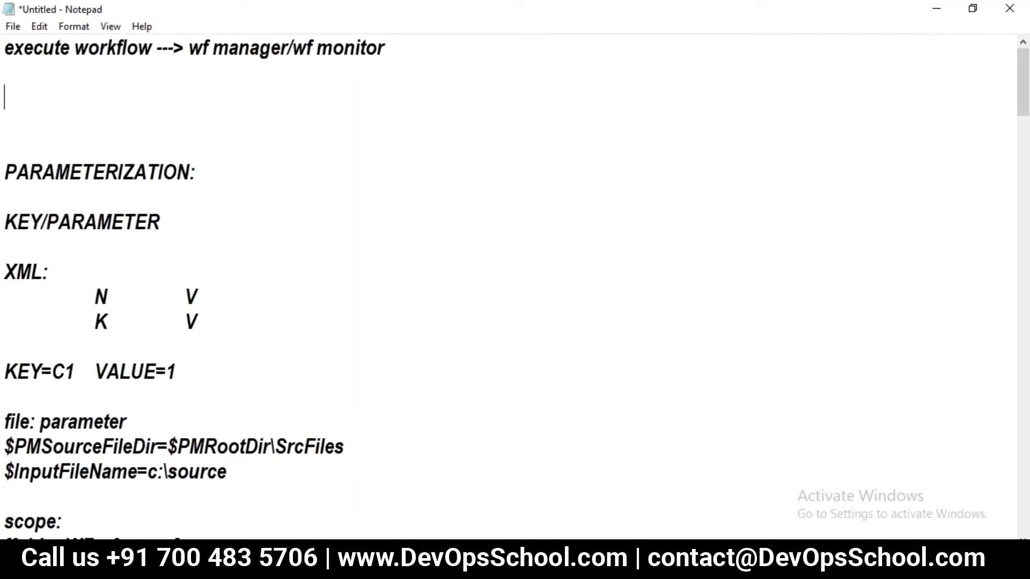
text(md:)
key(Return)
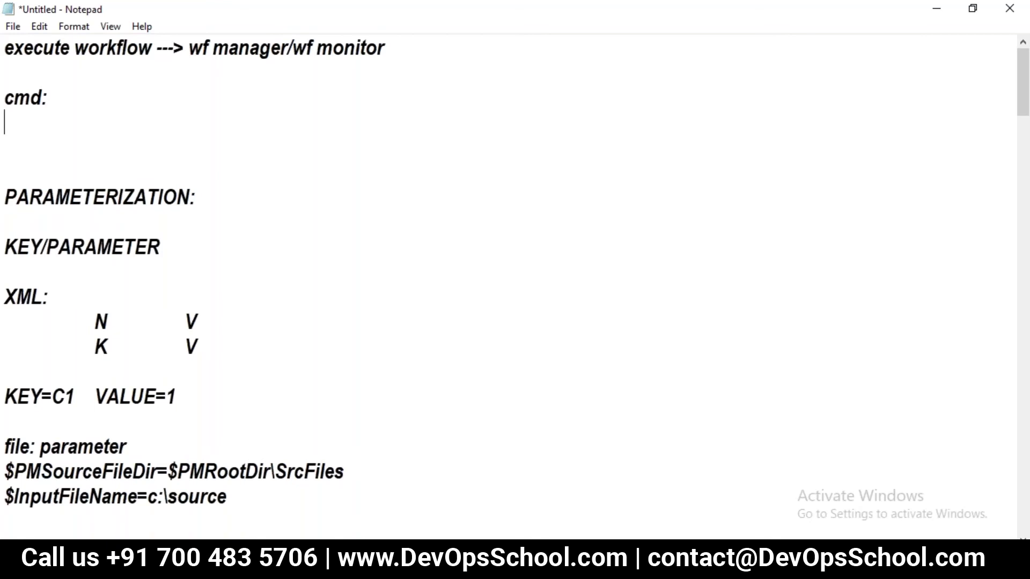
key(Return)
text(form cmd===>cm)
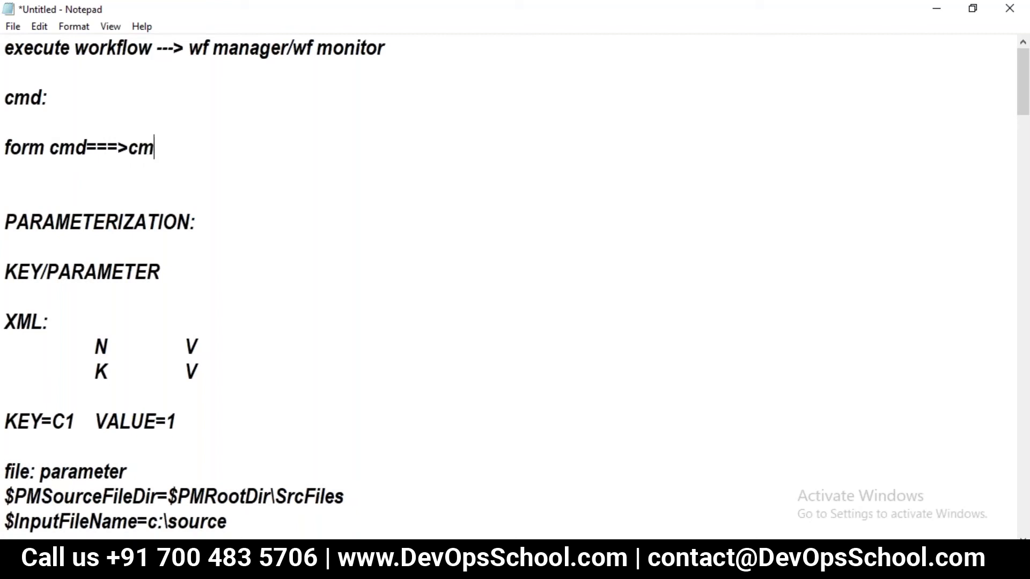
text(d utility)
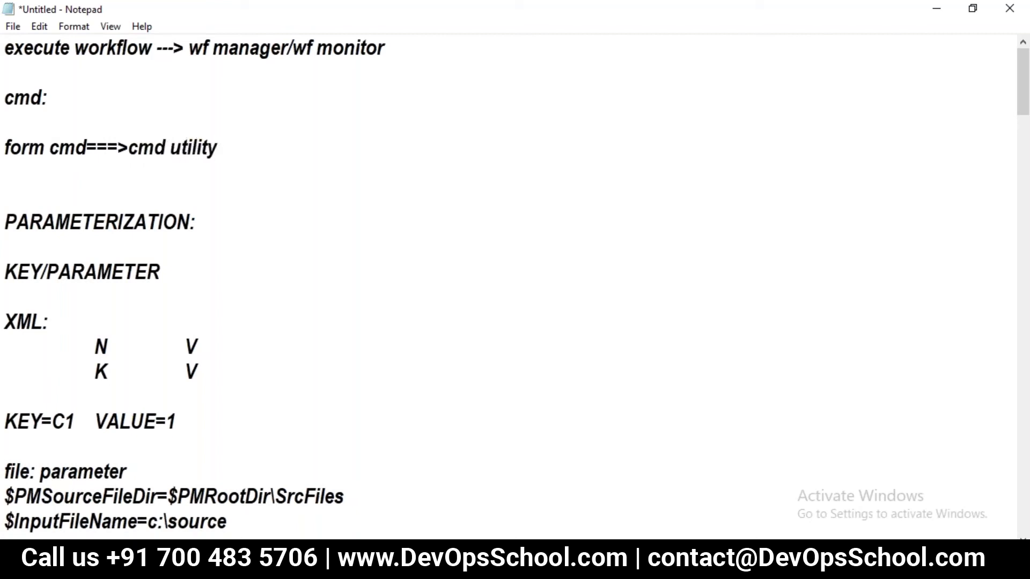
text(---->pm)
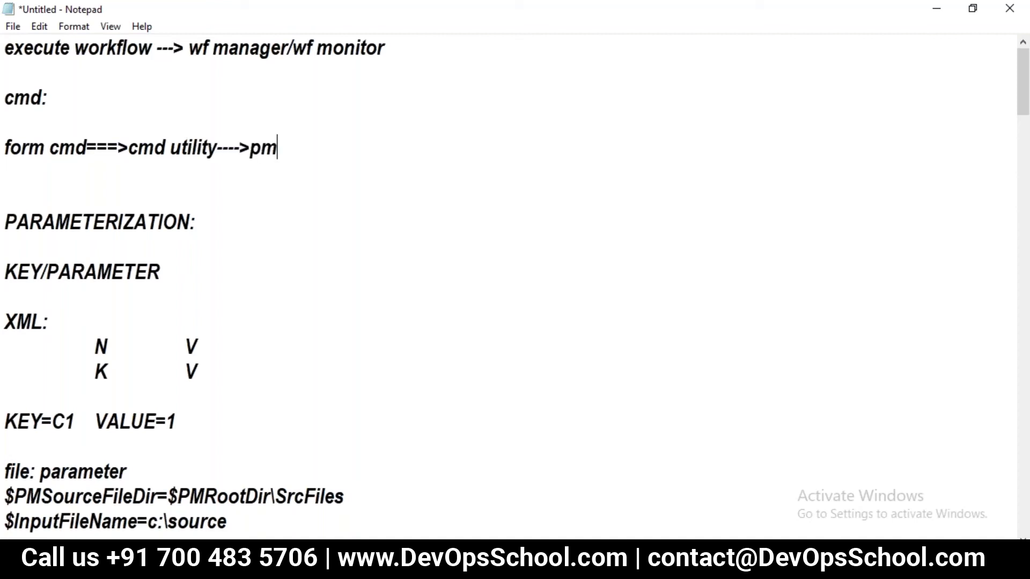
text(cmd)
key(Return)
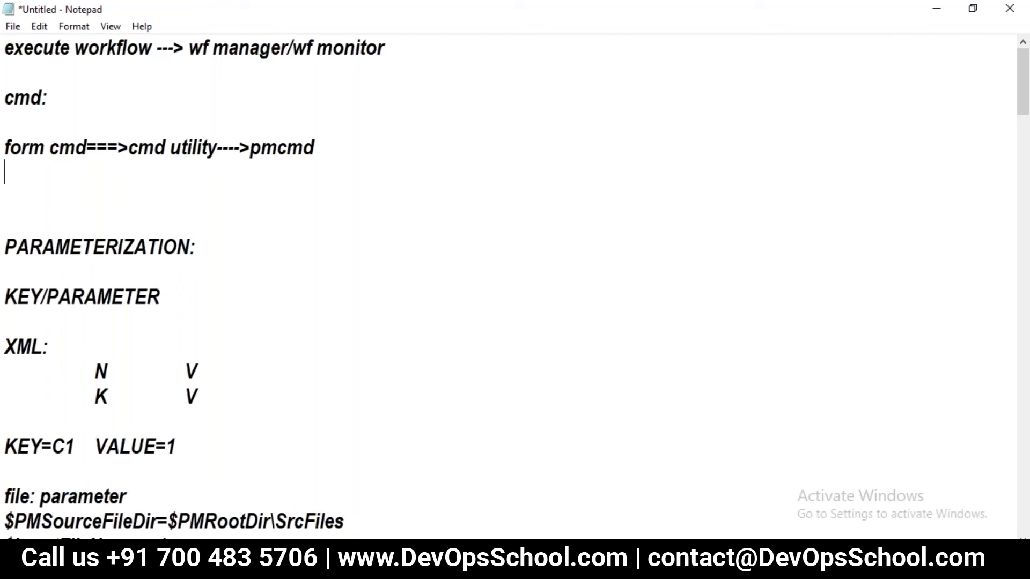
text(location)
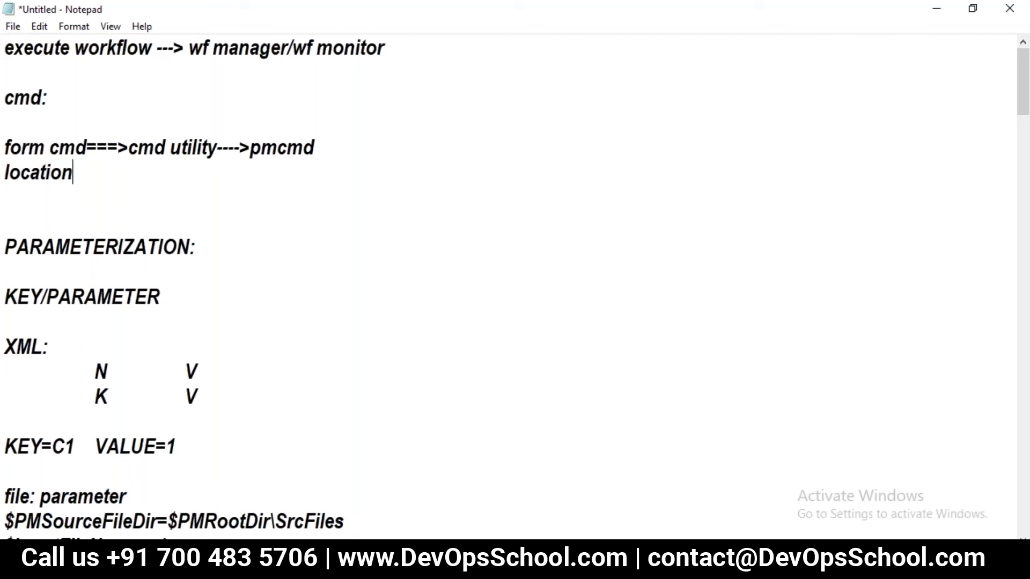
text(=server\bin)
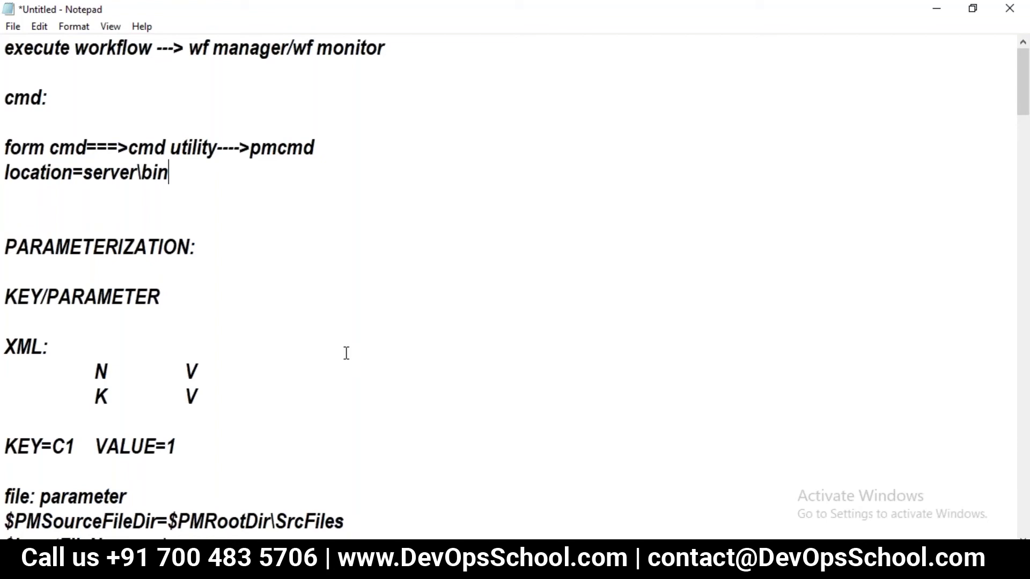
Step: Switch back to the Vig-infaTR remote desktop, close the workflow_source_target log and open the Visual Studio .NET 2003 Command Prompt
mouse_move(622, 558)
click(620, 498)
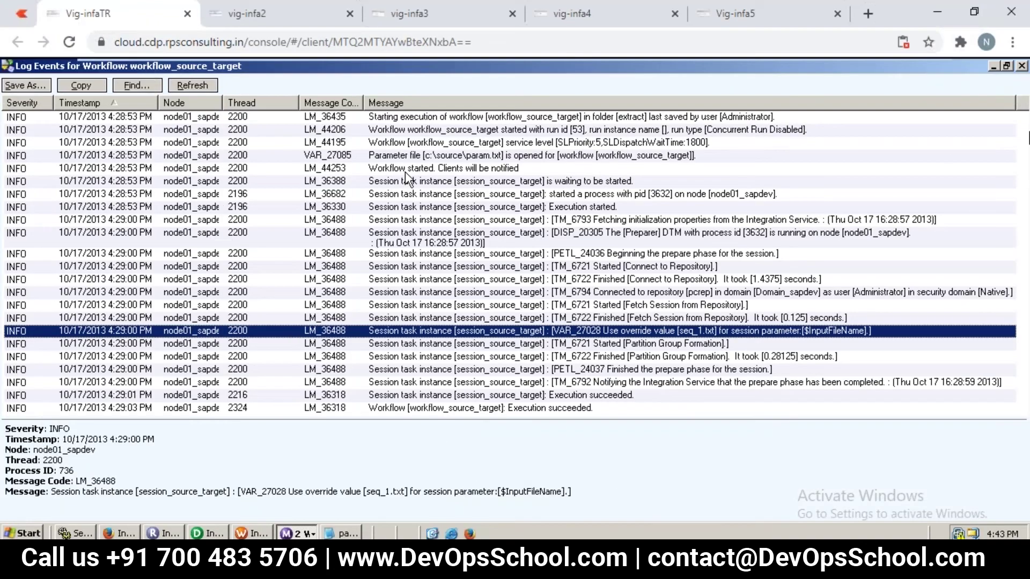
click(1023, 66)
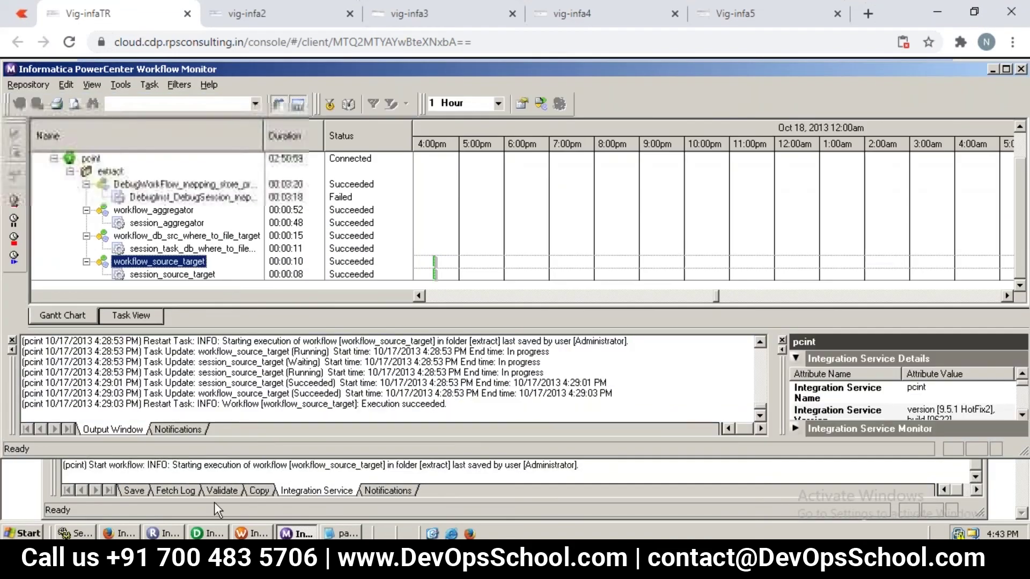
click(31, 532)
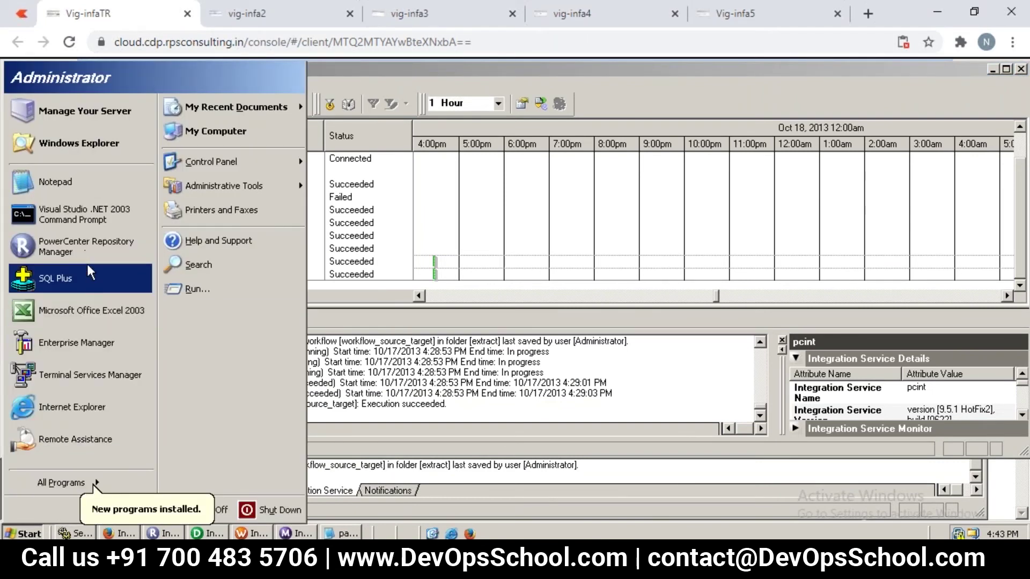
click(82, 222)
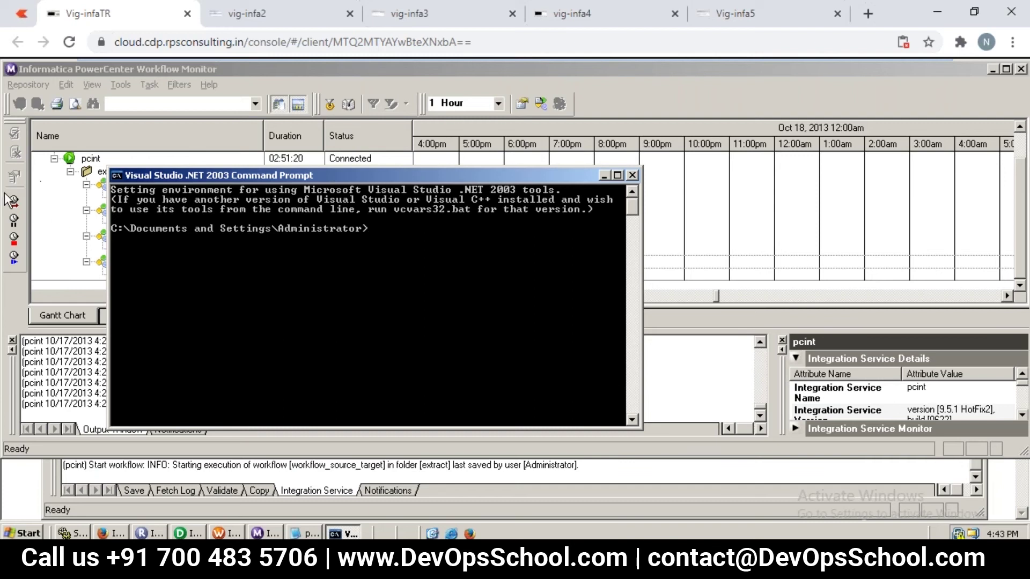
Step: Set the command prompt's font size to 10 x 18 for the current window only
click(115, 176)
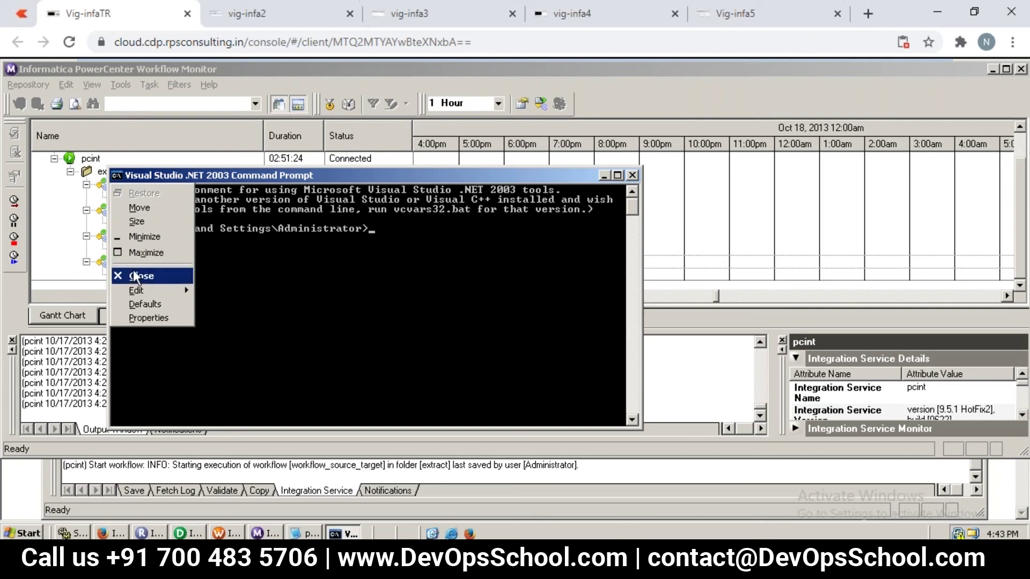
click(139, 318)
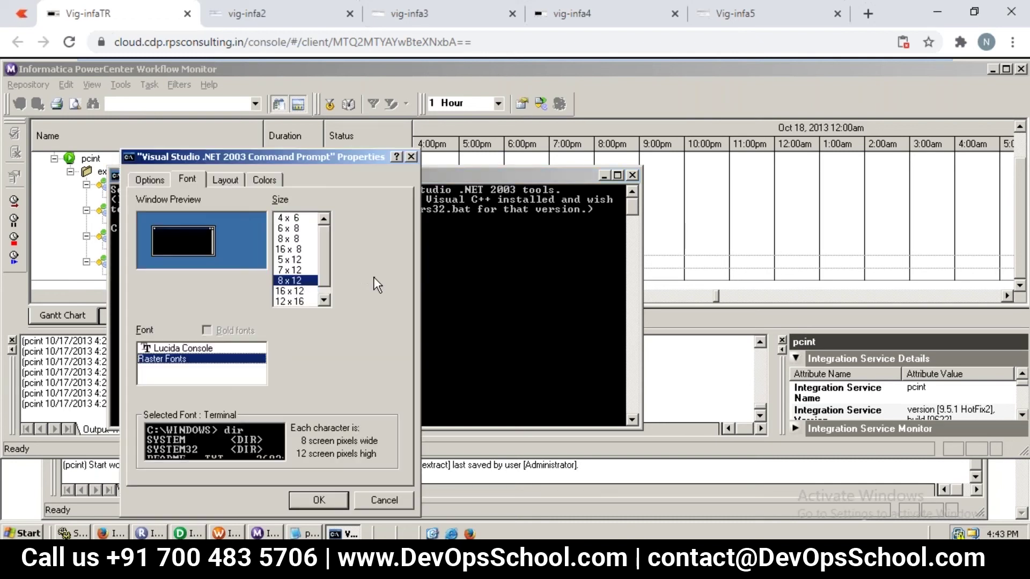
scroll(327, 290, down, 1)
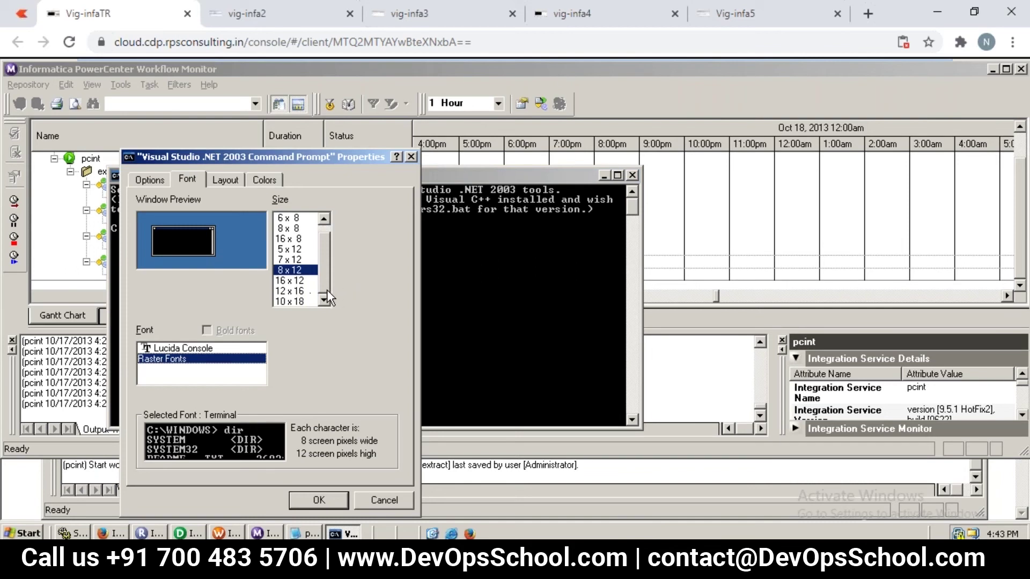
click(295, 301)
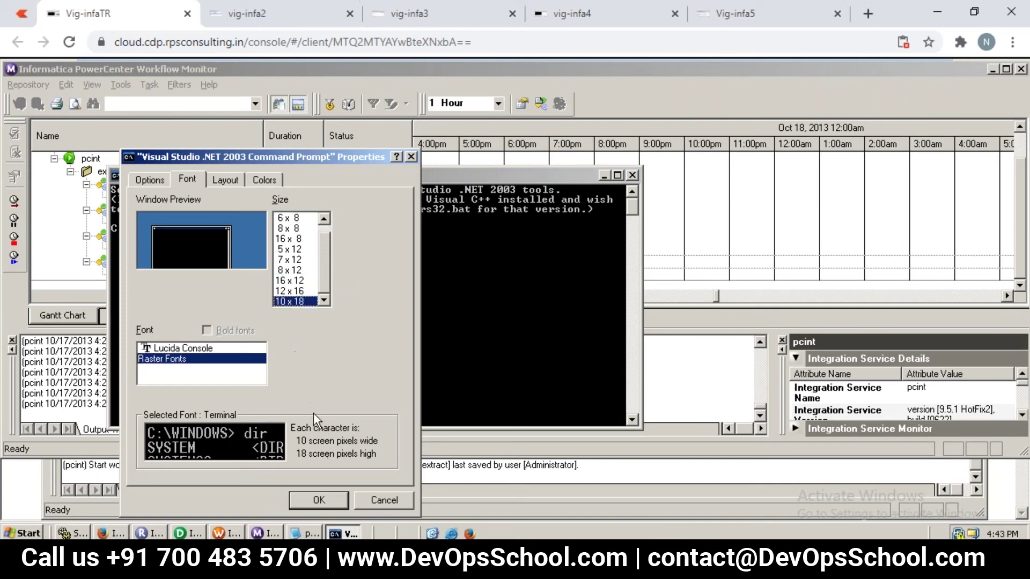
click(325, 497)
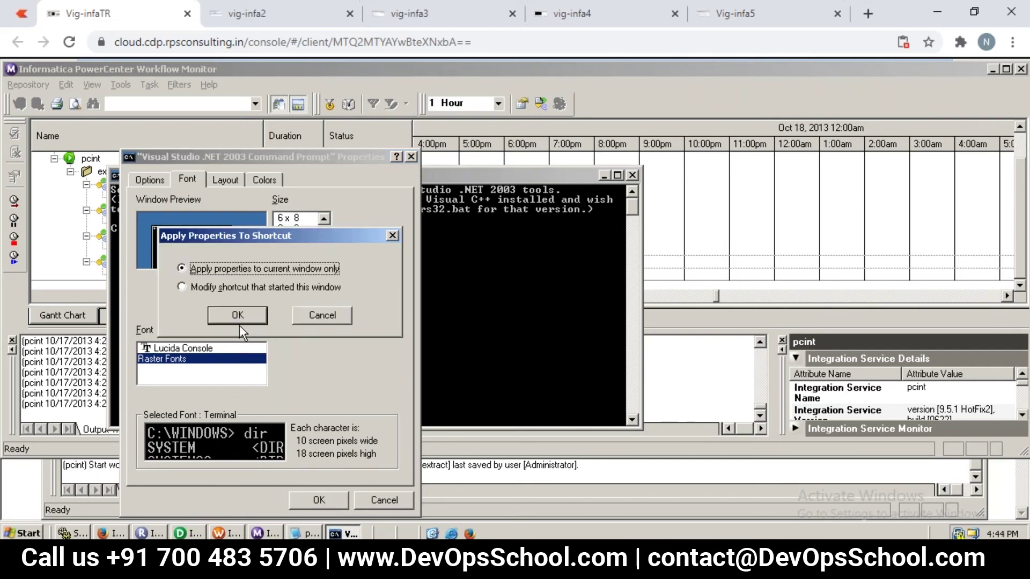
click(237, 321)
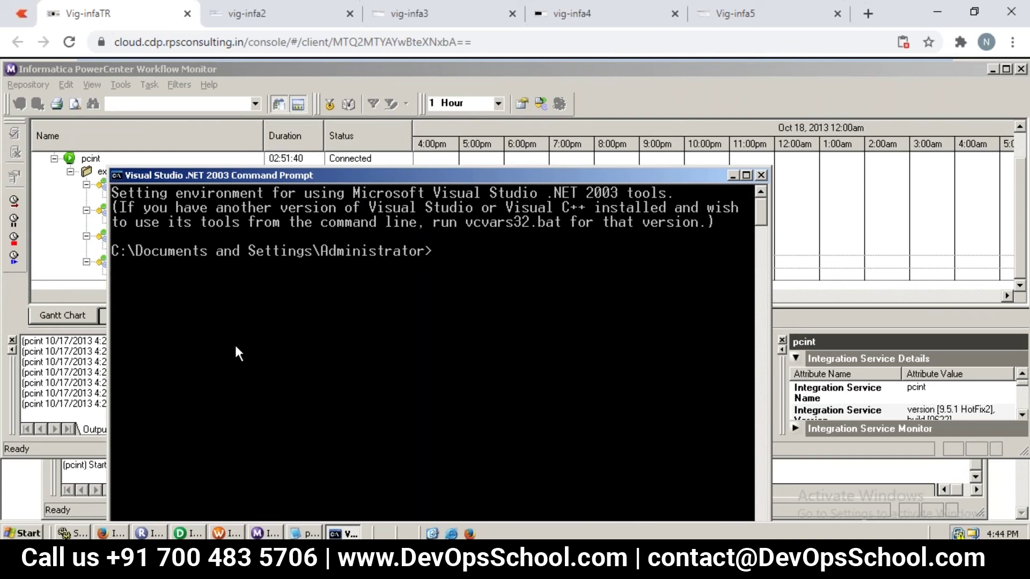
Step: Open a file explorer window and browse to the folder D:\Informatica\9.5.1\server\bin
right_click(28, 534)
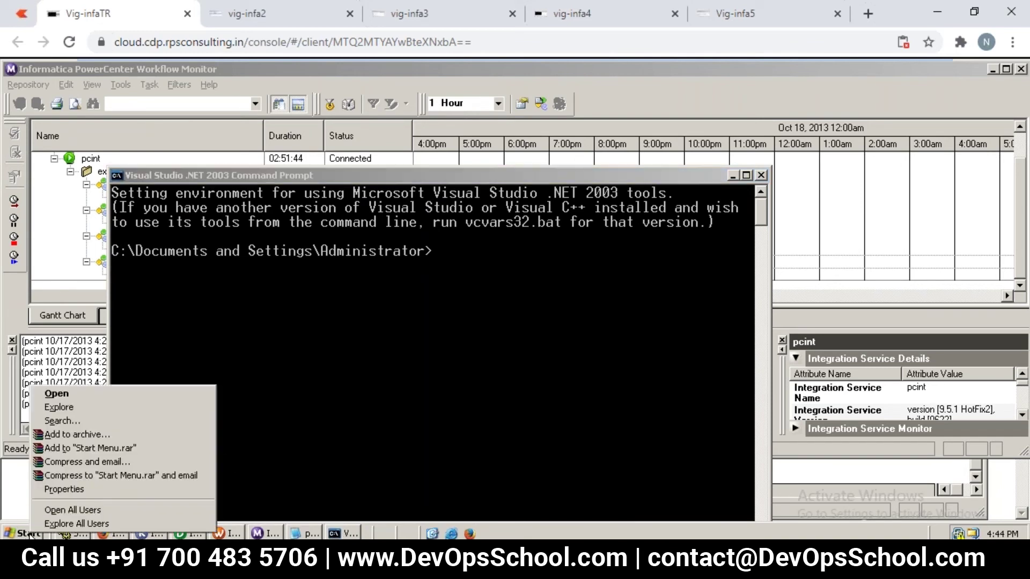
click(65, 411)
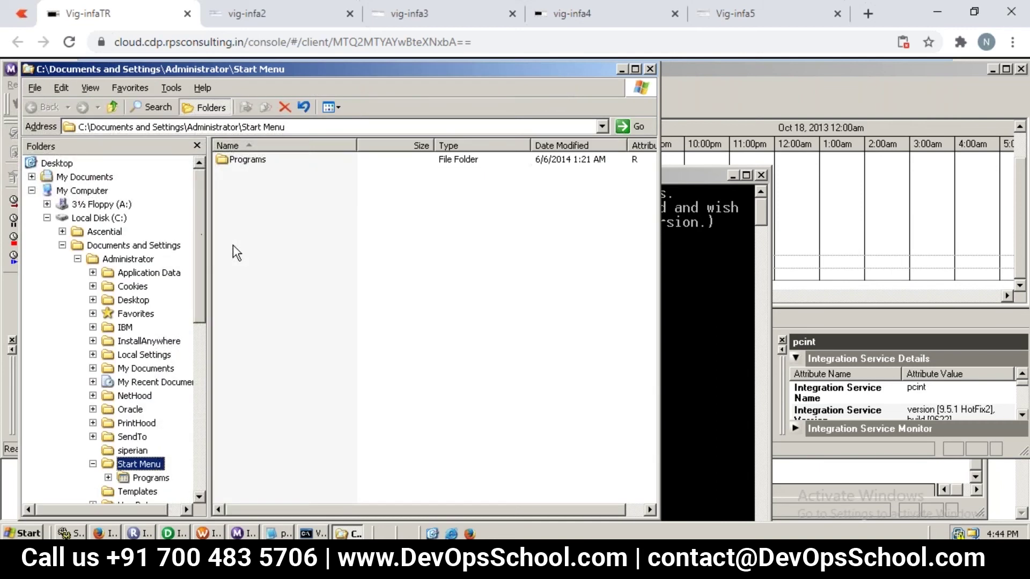
click(47, 218)
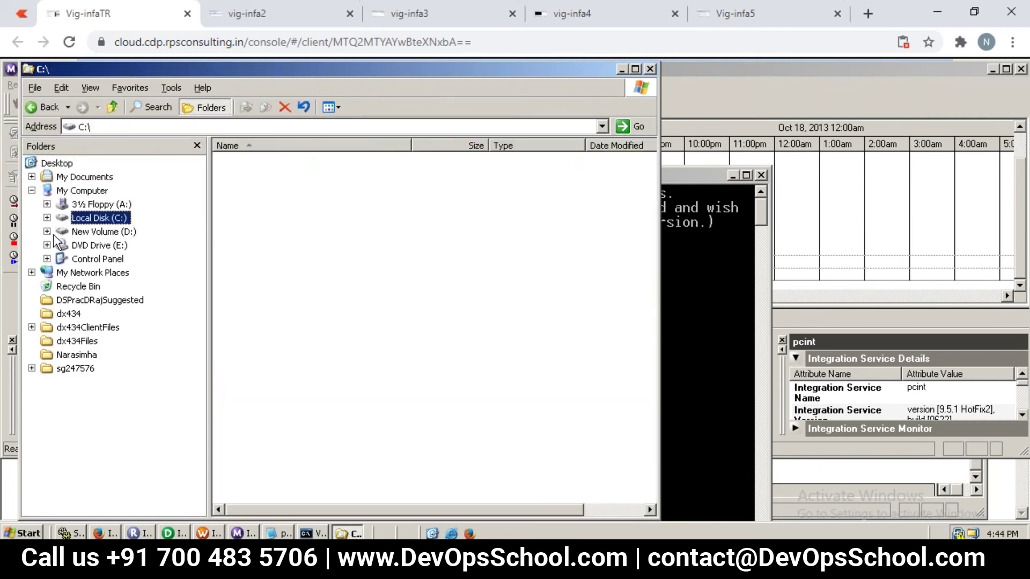
click(46, 232)
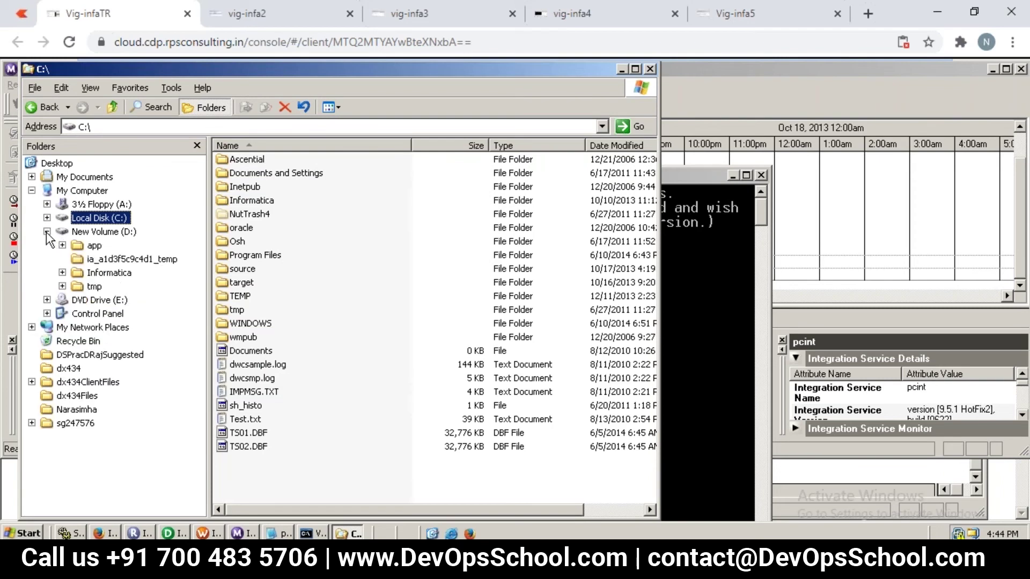
click(62, 272)
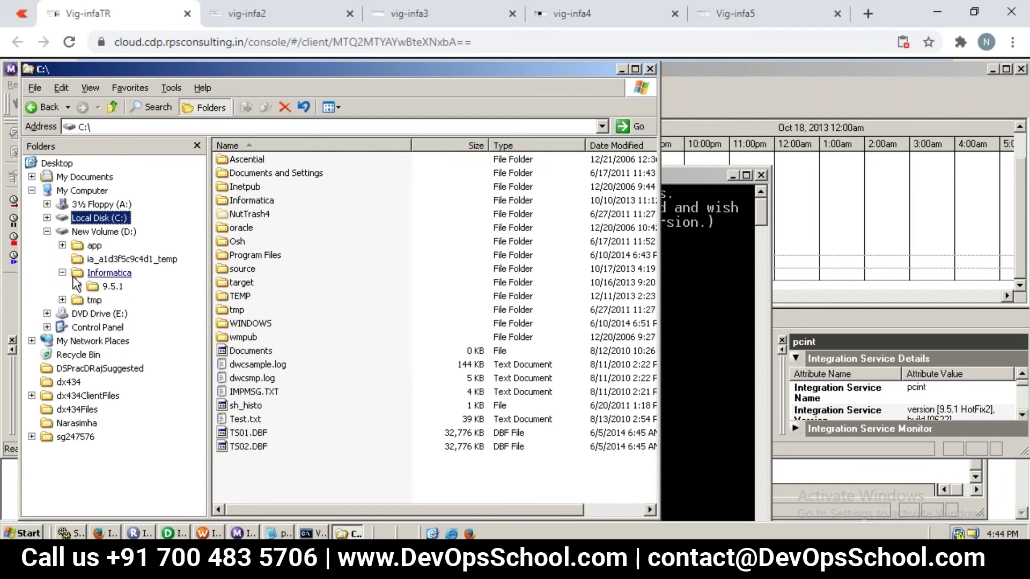
click(77, 286)
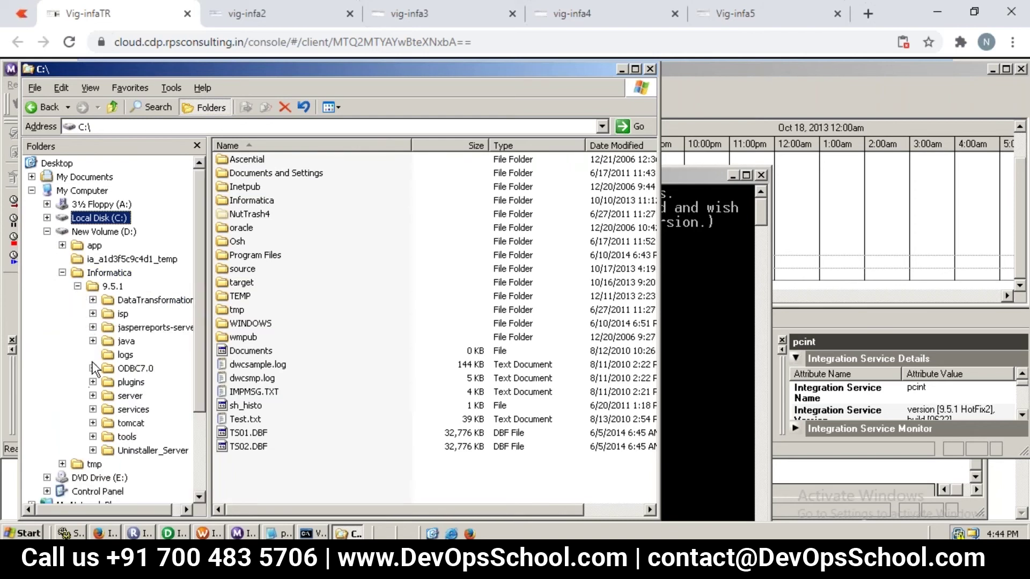
click(93, 397)
click(129, 410)
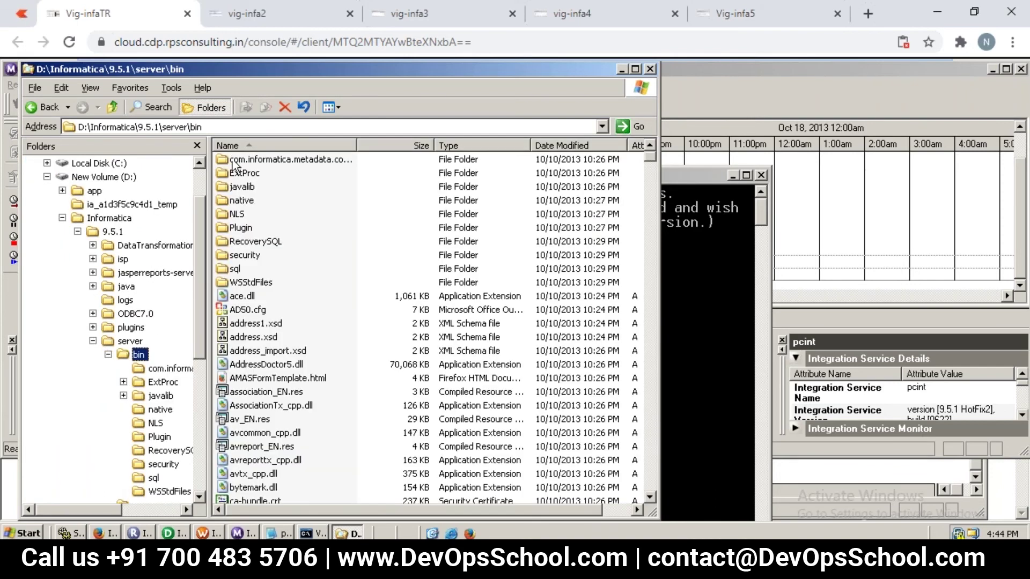
Step: Look through the server\bin folder's file list for the pmcmd utility
click(230, 243)
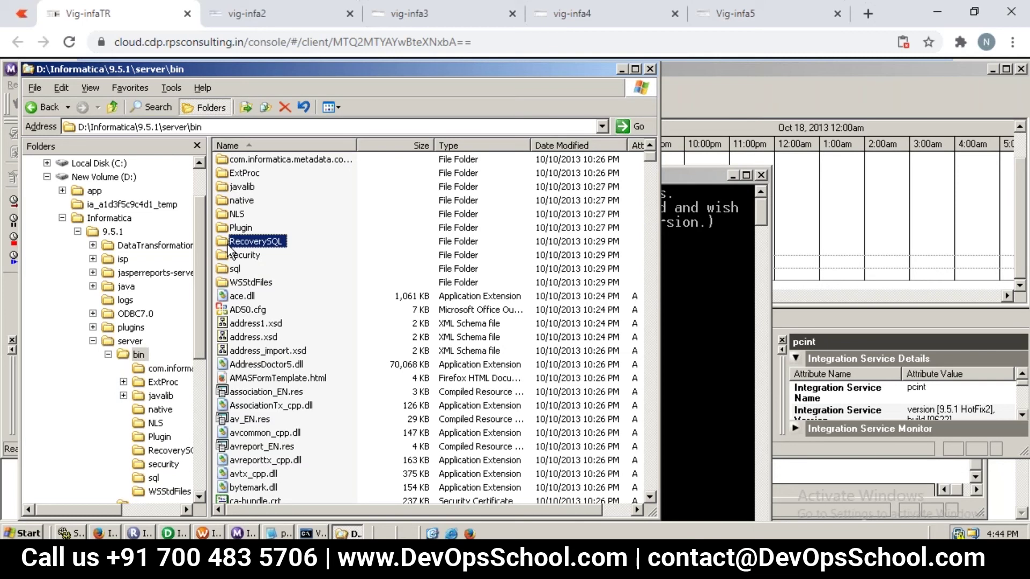
key(Down)
key(Down)
key(Down)
key(Down)
key(Down)
key(Down)
key(Down)
key(Down)
key(Down)
key(Down)
key(Down)
key(Down)
key(Down)
key(Down)
key(Down)
key(Down)
key(Down)
key(Down)
key(Down)
key(Down)
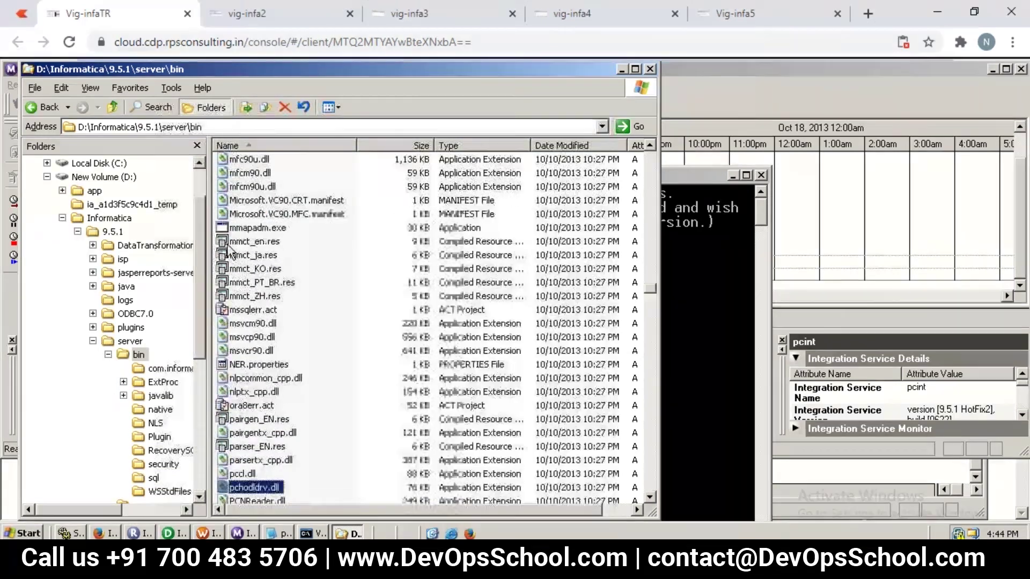
key(Down)
key(Down)
key(Down)
key(Down)
key(Down)
key(Down)
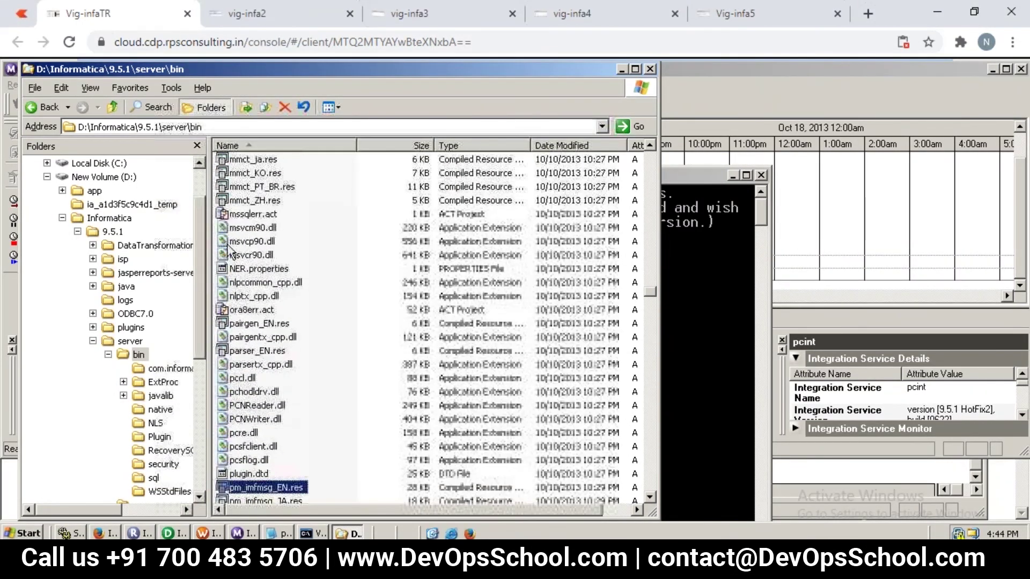
key(Down)
key(Down)
key(Down)
key(Down)
key(Down)
key(Down)
key(Down)
key(Down)
key(Down)
key(Down)
key(Down)
key(Down)
key(Down)
key(Down)
key(Down)
key(Down)
key(Down)
key(Down)
key(Down)
key(Down)
key(Down)
key(Down)
key(Down)
key(Down)
key(Down)
key(Down)
key(Down)
key(Down)
key(Down)
key(Down)
key(Down)
key(Down)
key(Down)
key(Down)
key(Down)
key(Down)
key(Down)
key(Down)
key(Down)
key(Down)
key(Down)
key(Down)
key(Down)
key(Down)
key(Down)
key(Down)
key(Down)
key(Down)
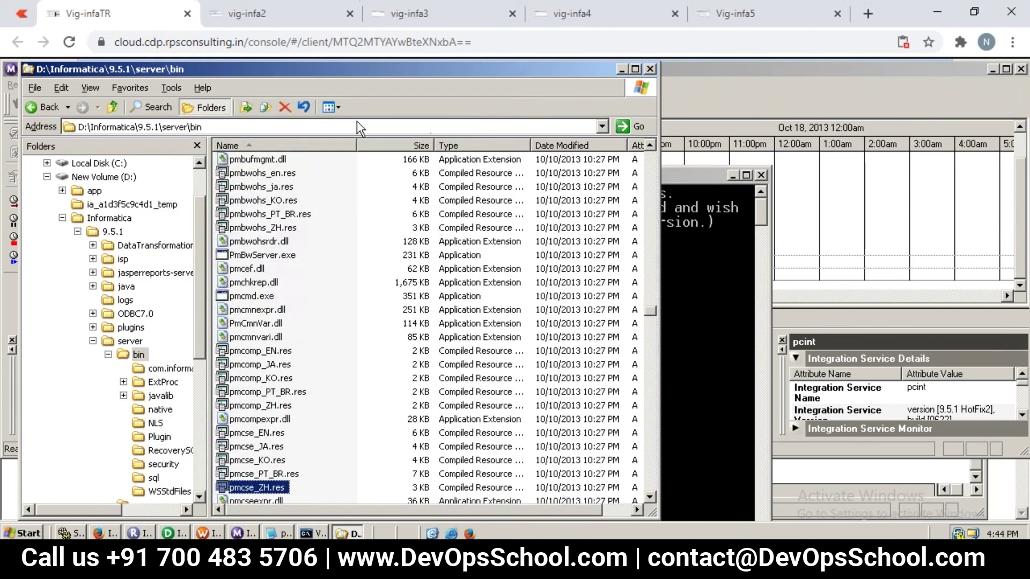
Step: Sort the server\bin folder by type in ascending order and select pmcmd.exe among the applications
click(479, 147)
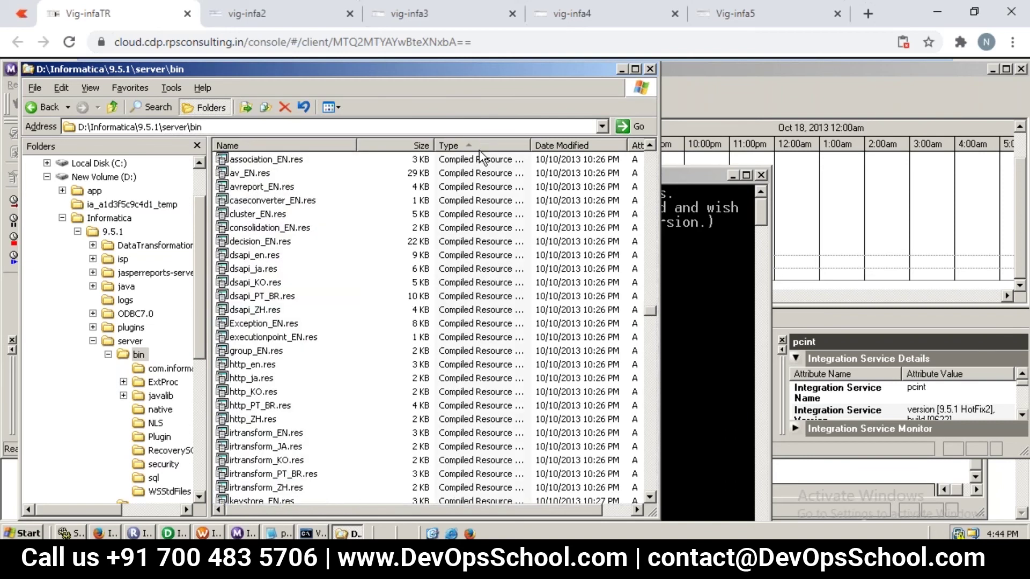
scroll(478, 150, up, 3)
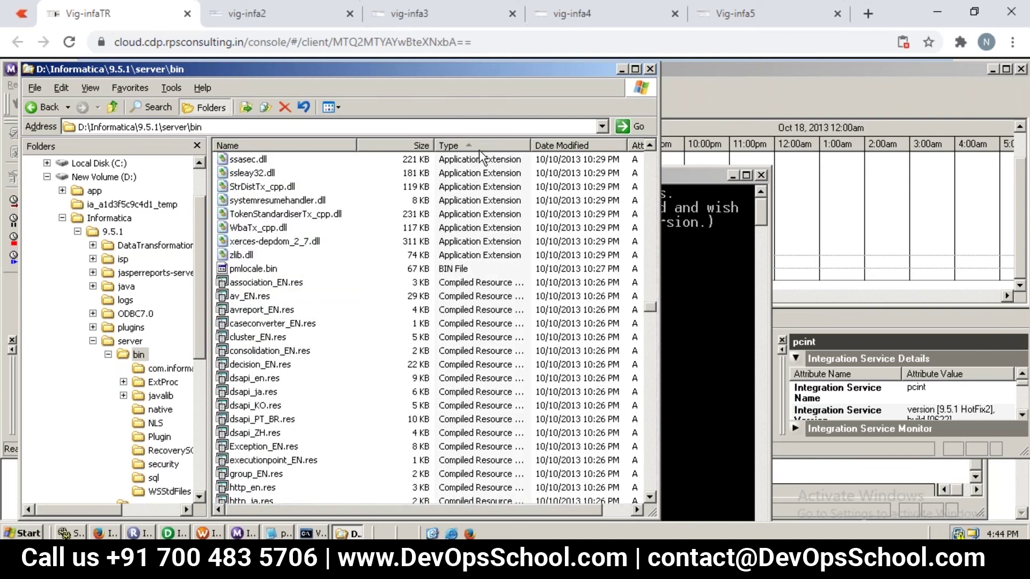
key(Home)
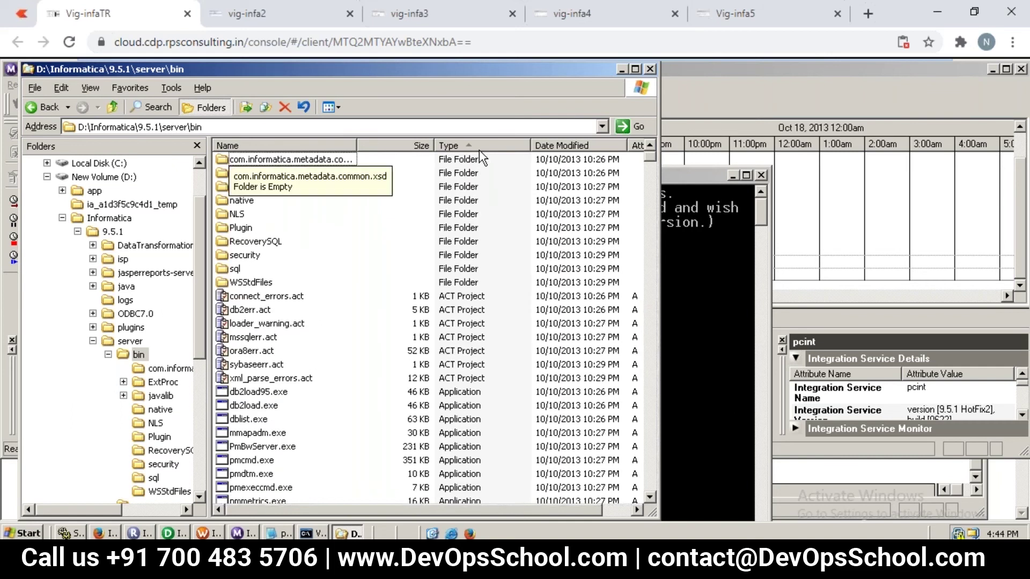
click(479, 150)
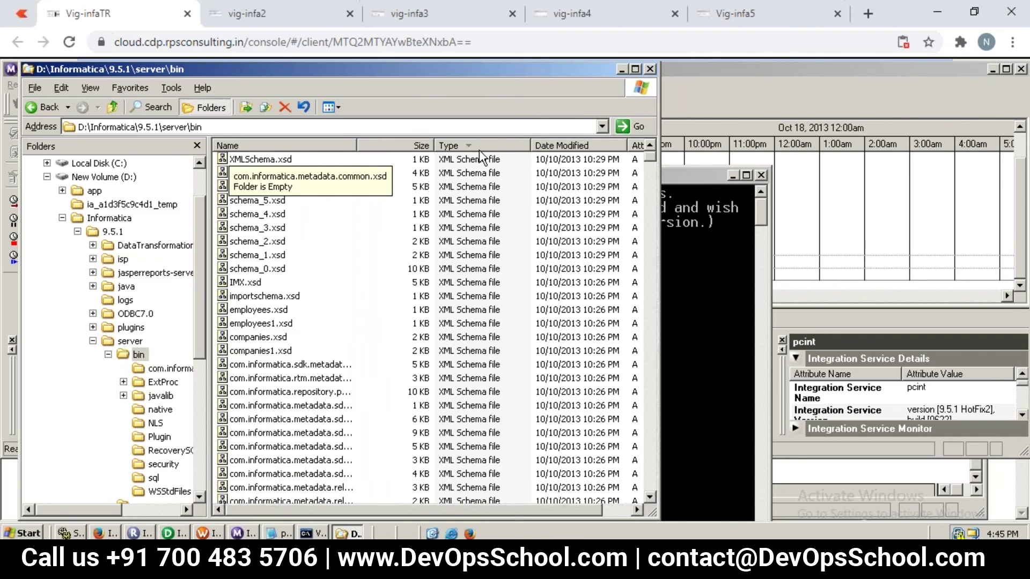
click(479, 149)
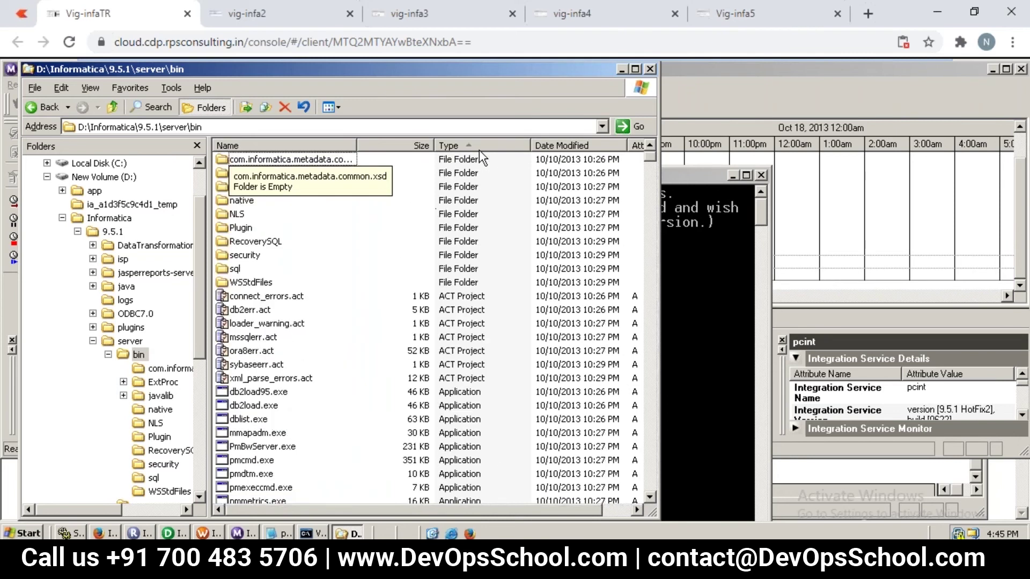
click(245, 462)
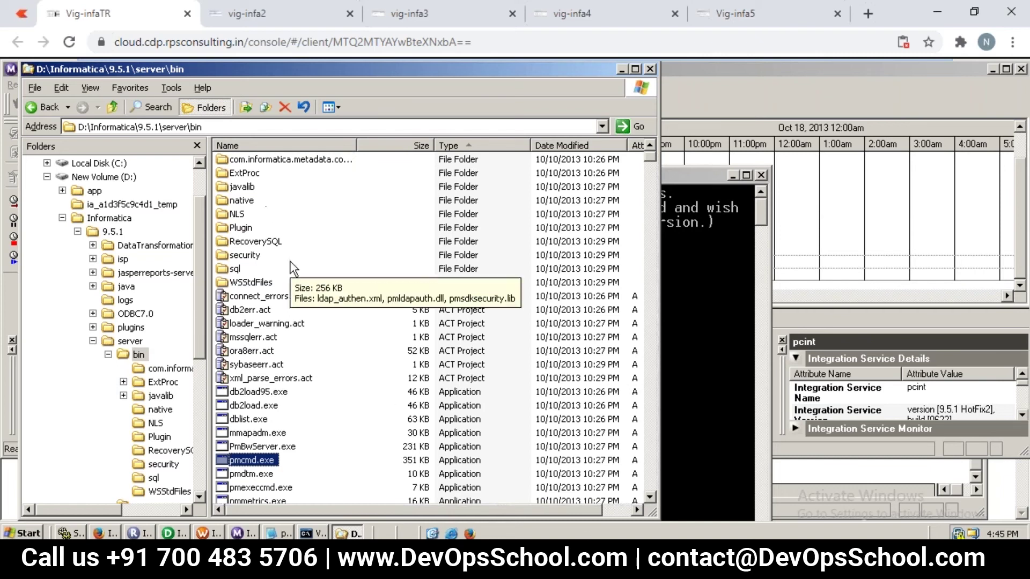
Step: Copy the server\bin folder path, run cd D:\Informatica\9.5.1\server\bin in the command prompt and change to drive d:
click(225, 126)
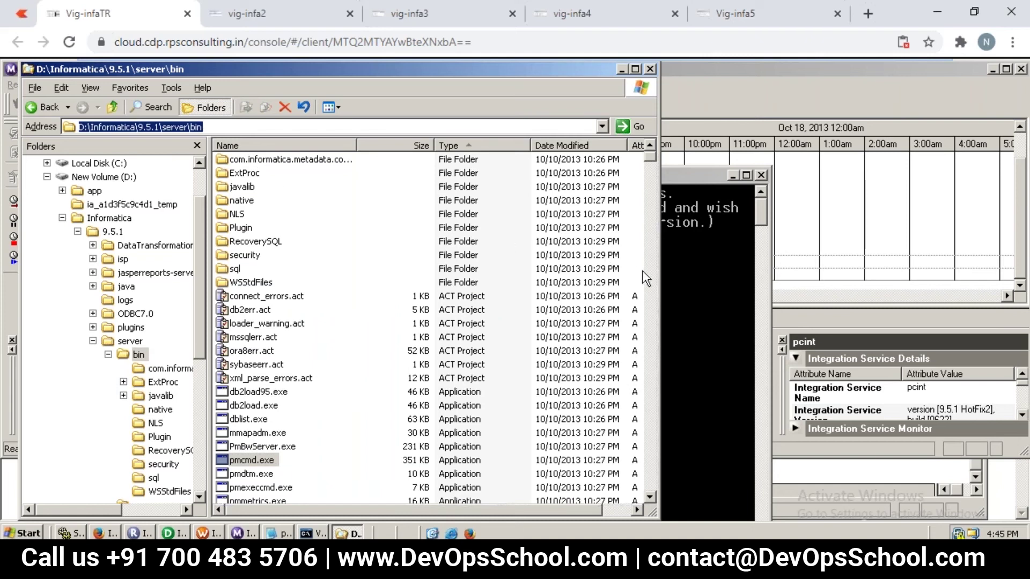
click(707, 305)
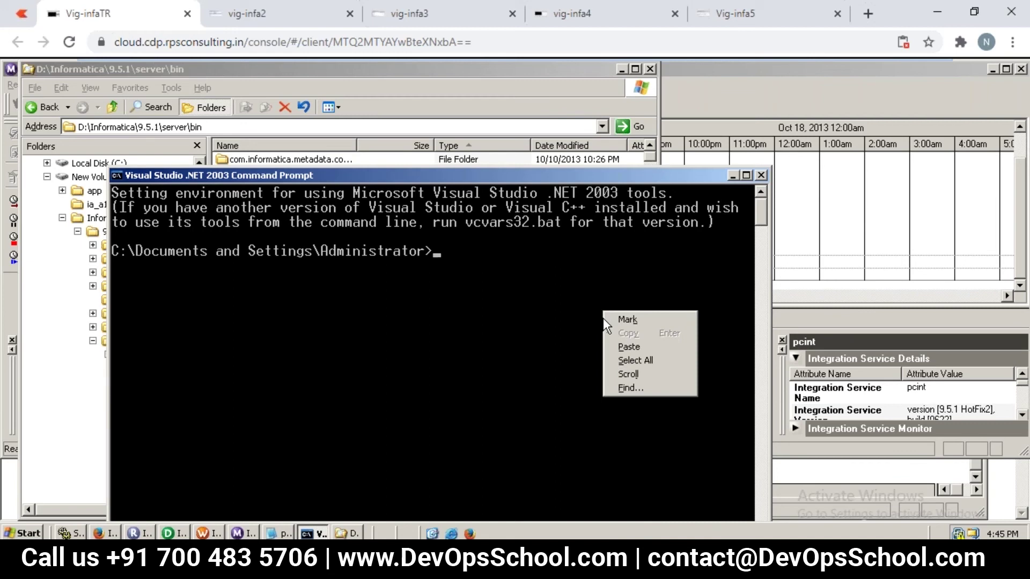
click(616, 346)
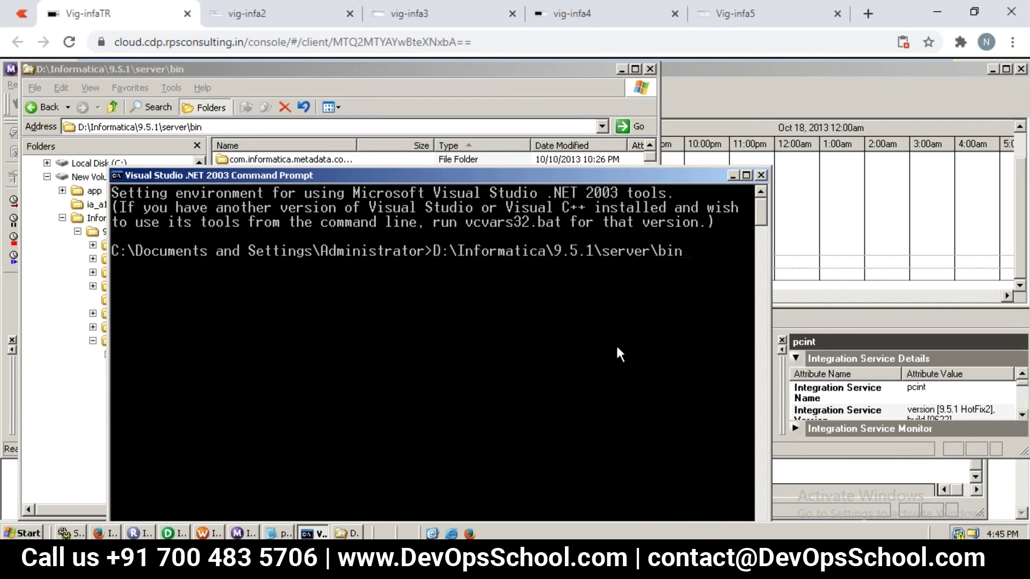
key(Home)
text(cd)
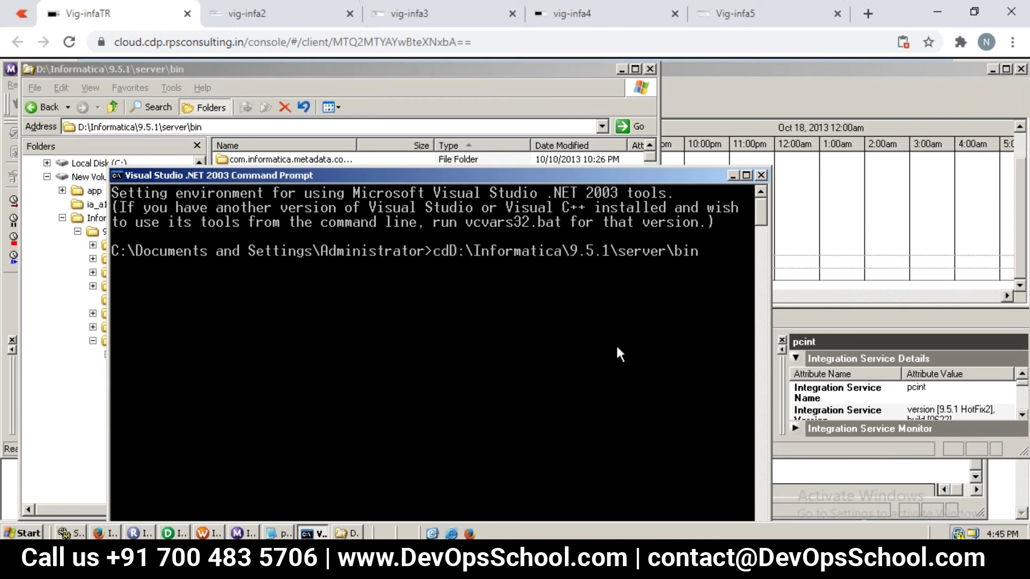
key(Return)
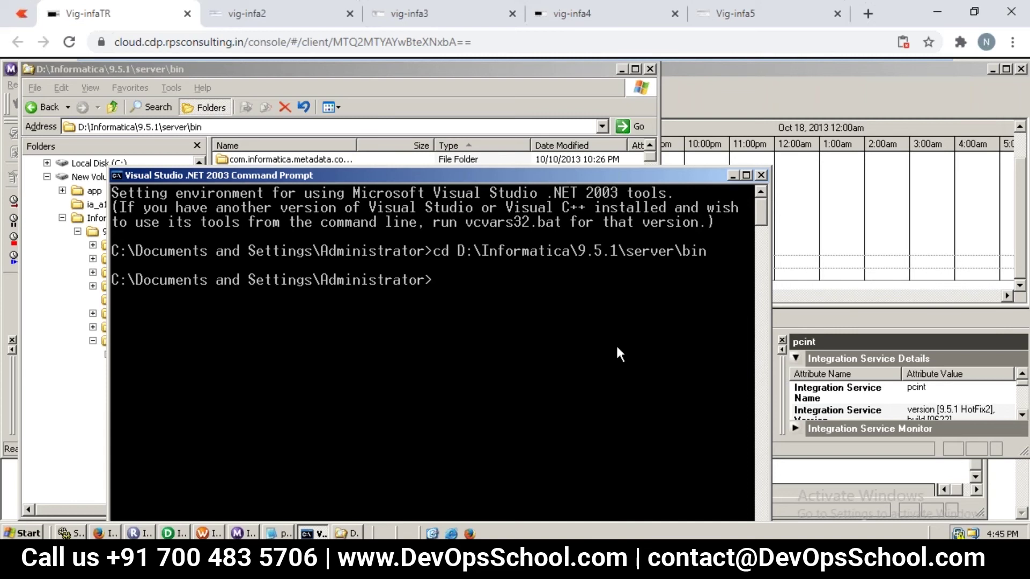
text(d:)
key(Return)
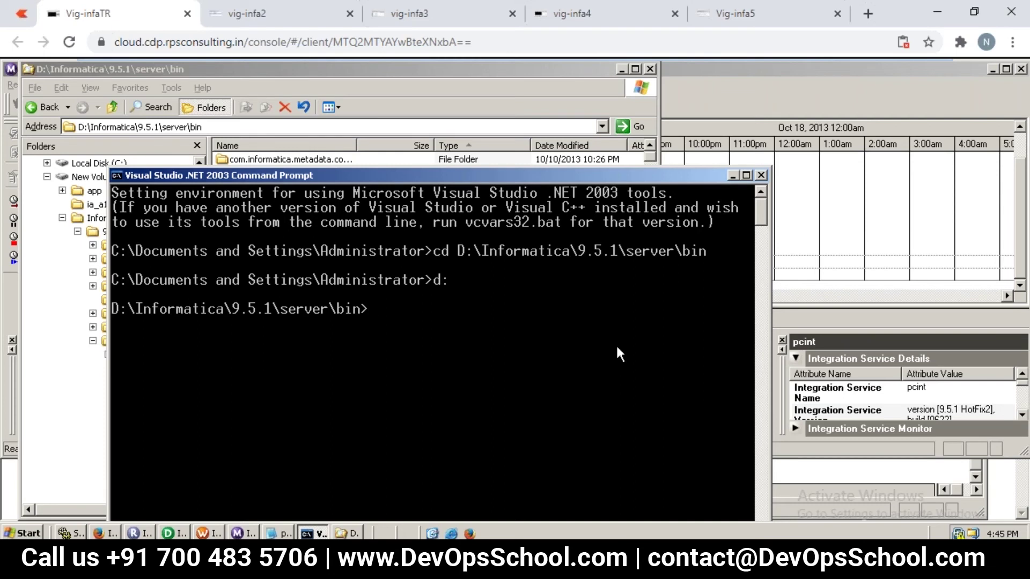
Step: Switch to the vig-infa4 remote desktop and change its command prompt to drive d:
click(285, 16)
click(418, 16)
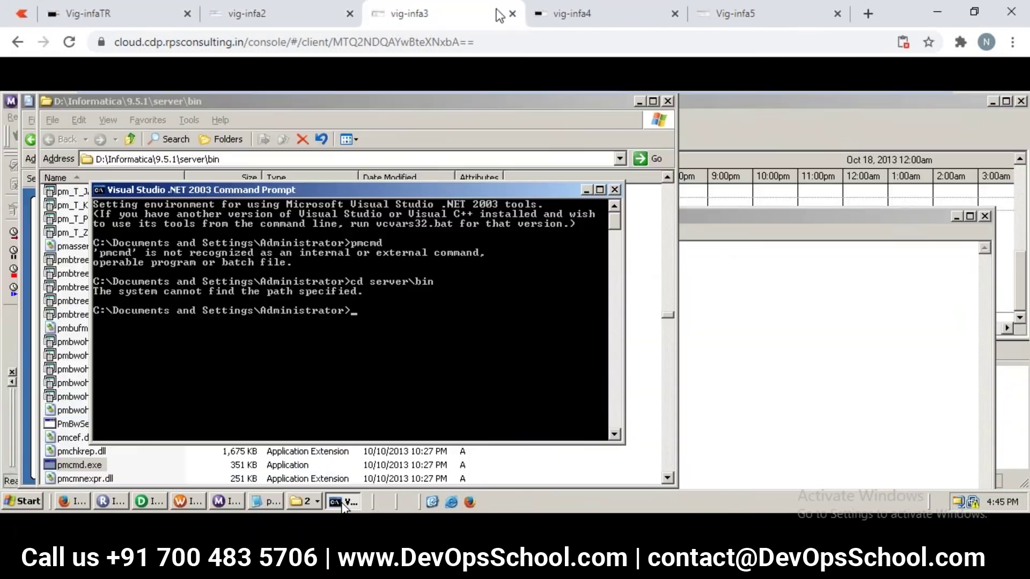
click(566, 15)
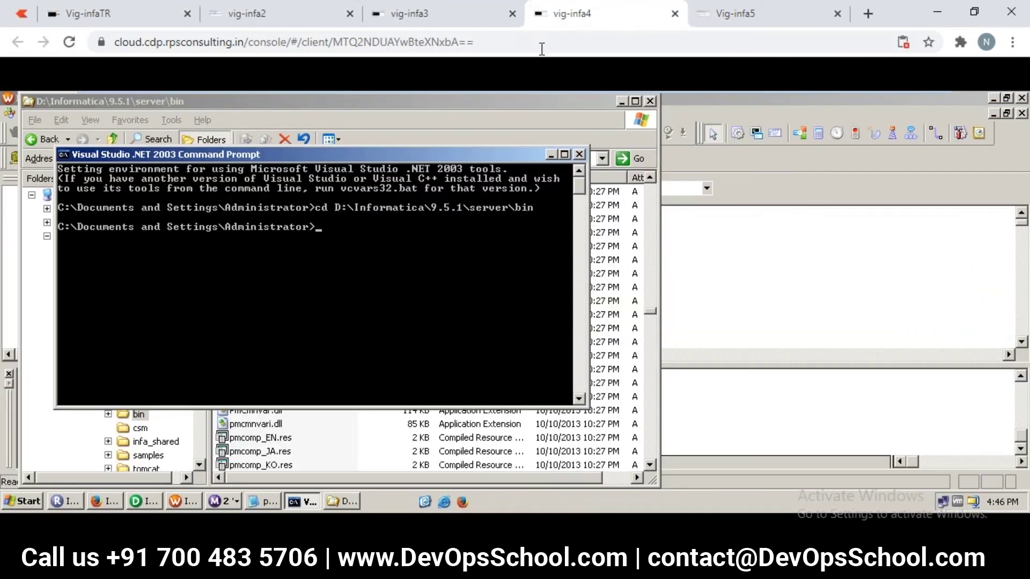
text(d)
text(:)
key(Return)
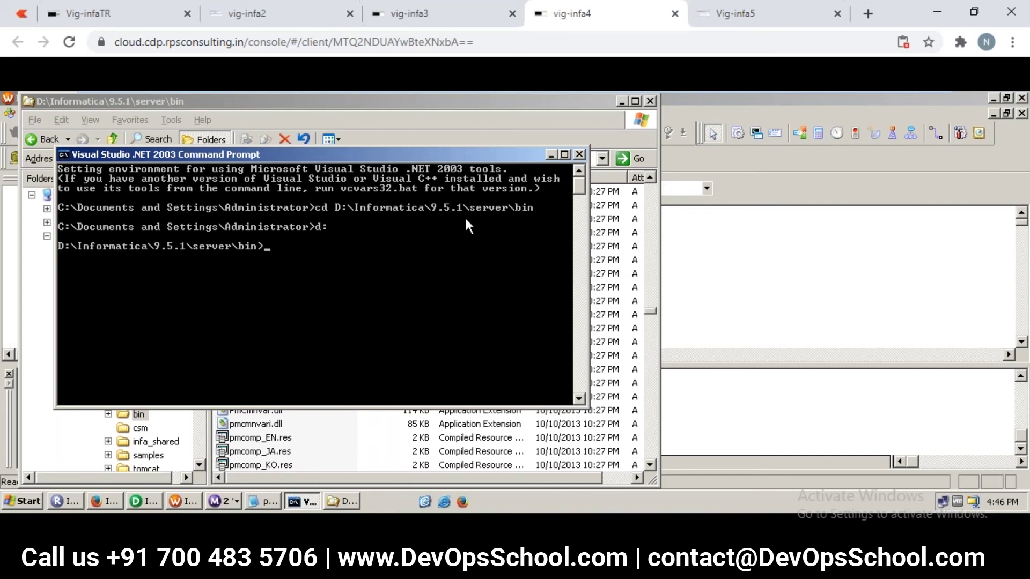
Step: Switch to the vig-infa3 remote desktop and run cd D:\Informatica\9.5.1\server\bin in its command prompt
click(428, 17)
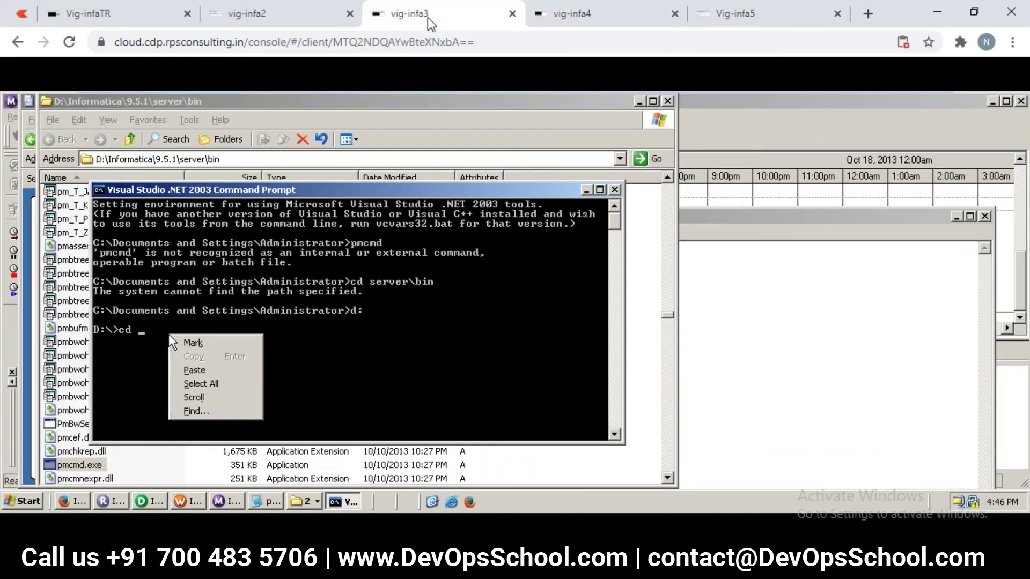
click(190, 370)
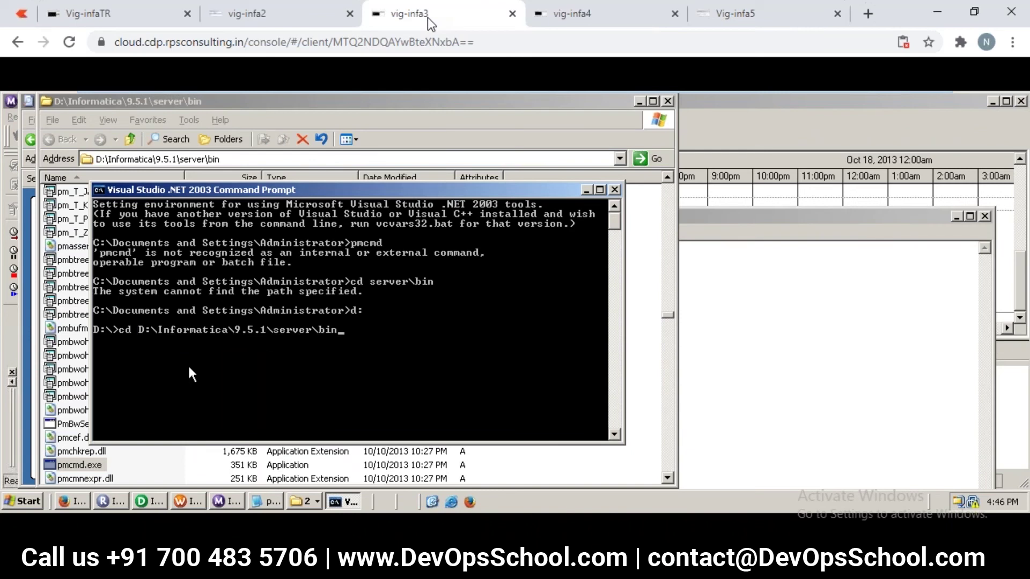
key(Return)
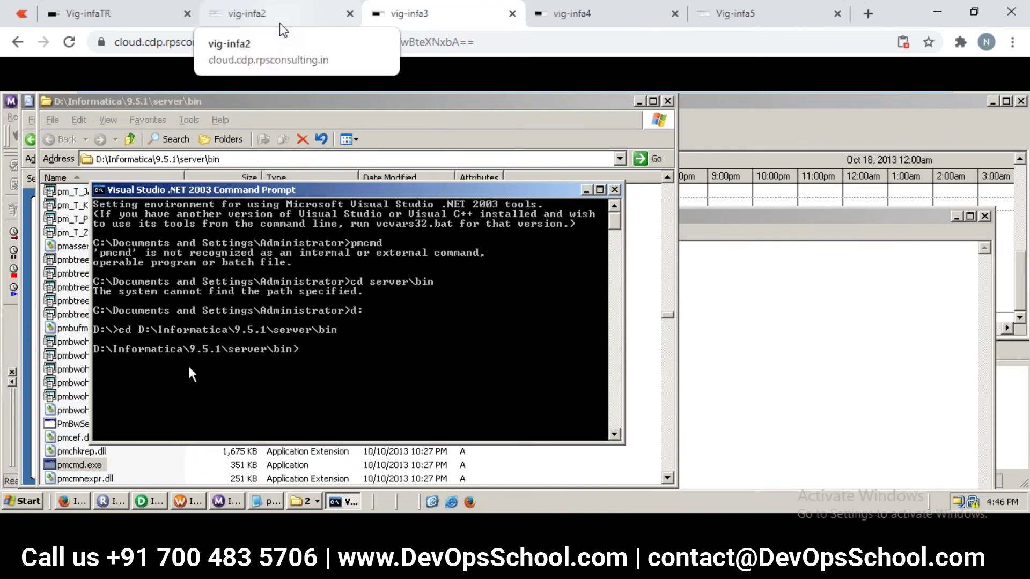
Step: Check the vig-infa2 remote desktop, return to Vig-infaTR and start pmcmd from its server\bin prompt
click(279, 24)
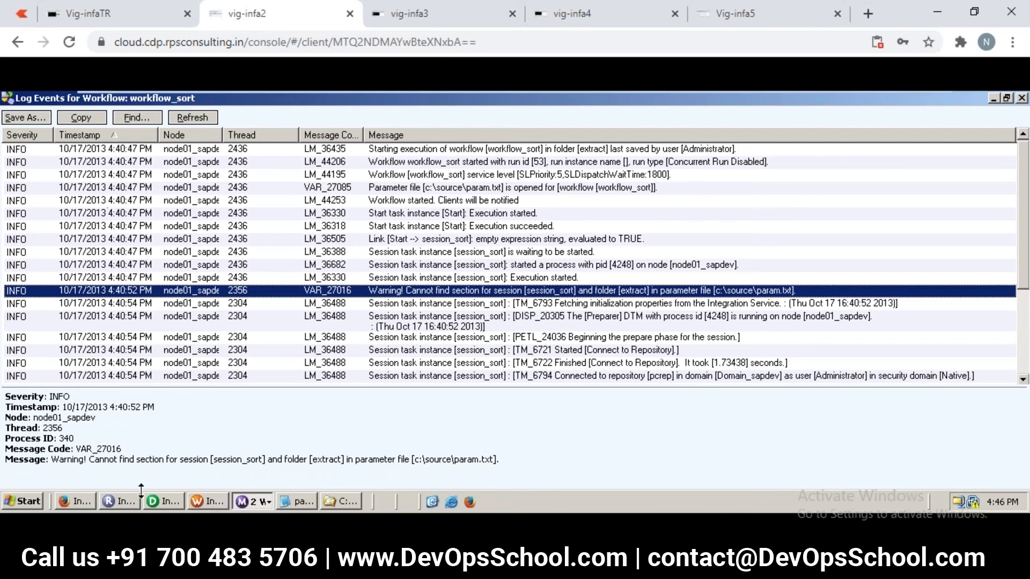
click(117, 17)
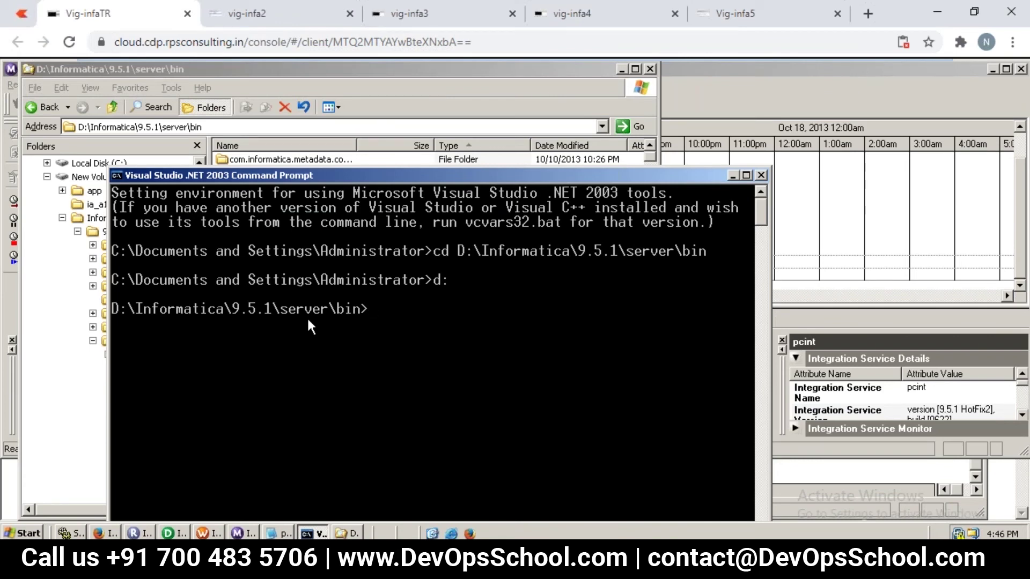
text(pmcmd)
key(Return)
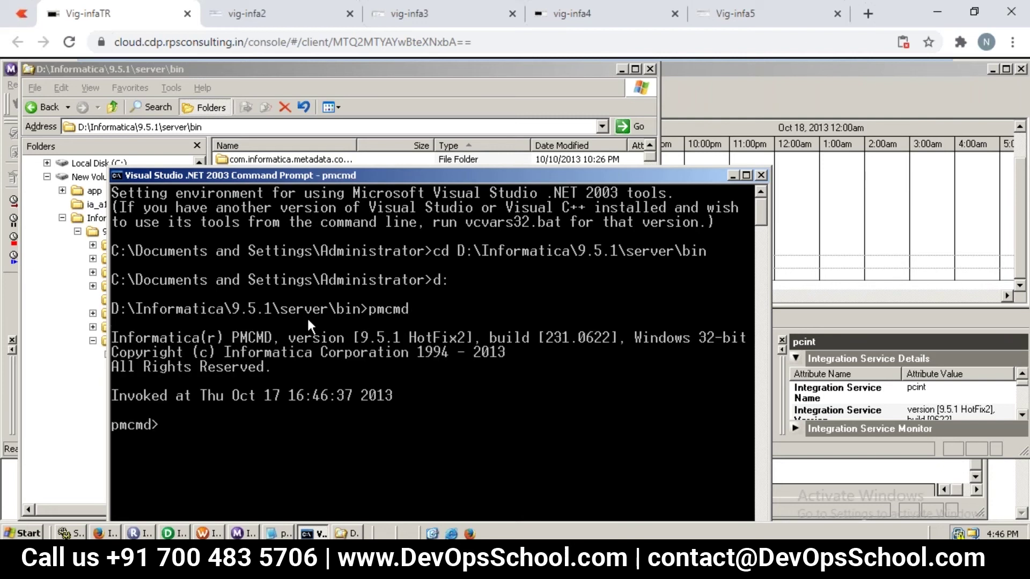